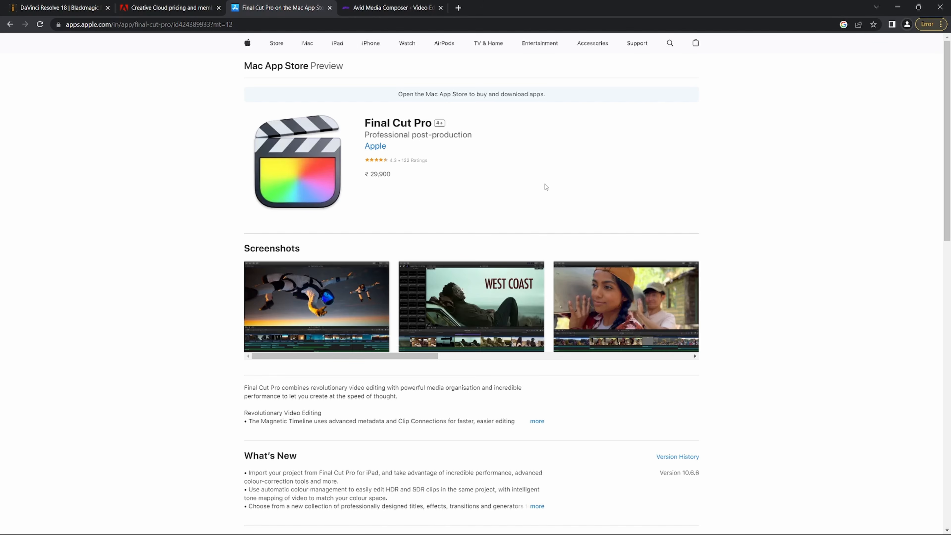
Review the Avid Media Composer versions and their pricing on the Avid website.
{"action": "left_click", "coordinate": [403, 11]}
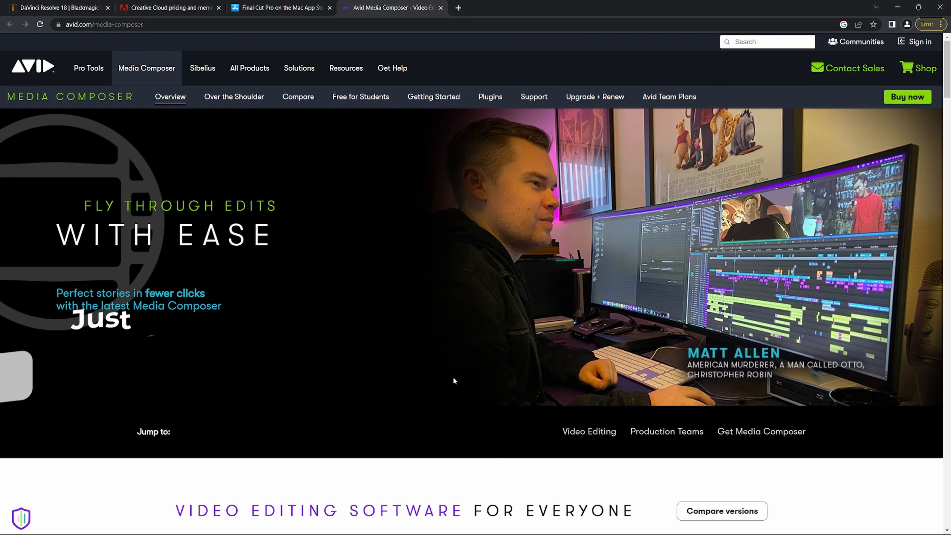
{"action": "scroll", "coordinate": [453, 377], "scroll_direction": "down", "scroll_amount": 10}
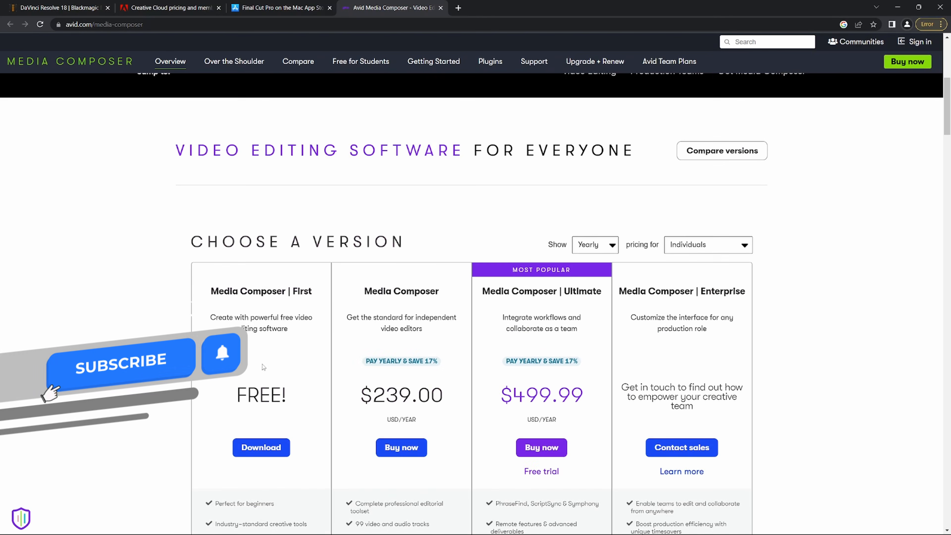
{"action": "scroll", "coordinate": [219, 446], "scroll_direction": "down", "scroll_amount": 3}
{"action": "scroll", "coordinate": [219, 445], "scroll_direction": "up", "scroll_amount": 1}
{"action": "scroll", "coordinate": [221, 363], "scroll_direction": "up", "scroll_amount": 10}
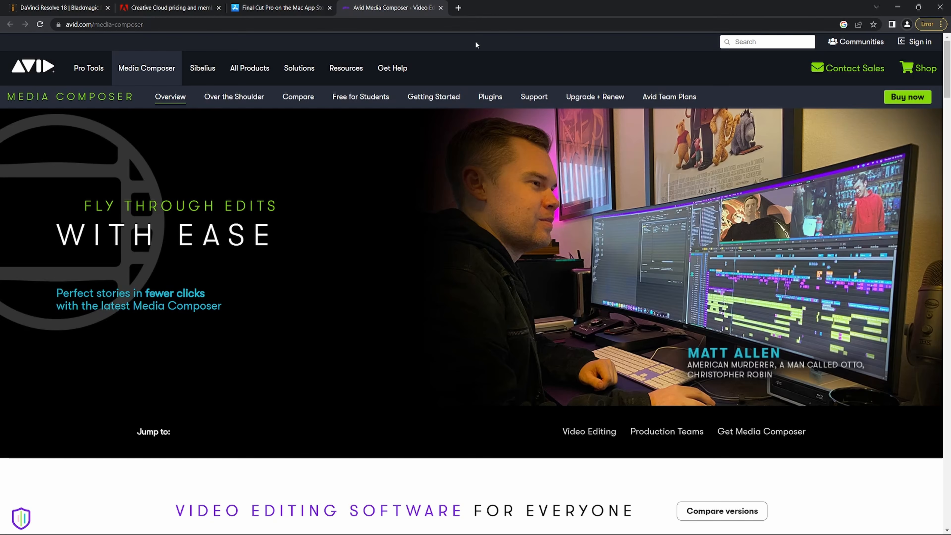
Check the price of Final Cut Pro on its Mac App Store page.
{"action": "left_click", "coordinate": [295, 10]}
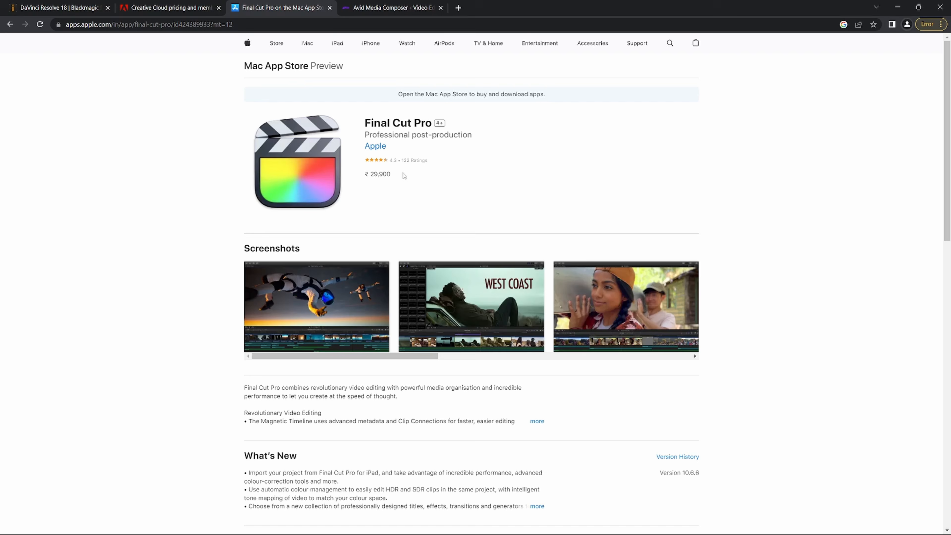
{"action": "left_click_drag", "start_coordinate": [399, 175], "coordinate": [370, 174]}
{"action": "left_click", "coordinate": [528, 198]}
Review the individual Adobe Creative Cloud video plans and their monthly pricing, including Adobe Premiere Pro.
{"action": "left_click", "coordinate": [160, 5]}
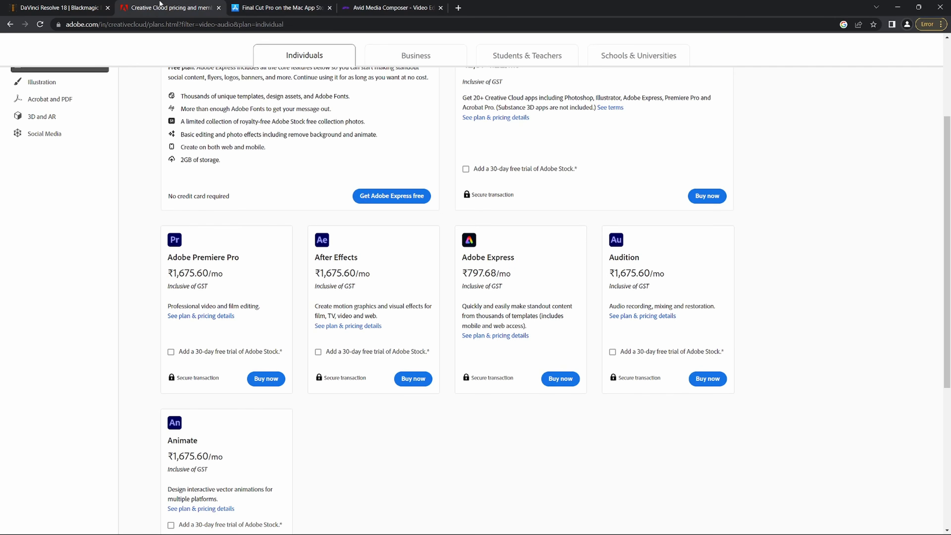
{"action": "scroll", "coordinate": [373, 304], "scroll_direction": "up", "scroll_amount": 4}
{"action": "scroll", "coordinate": [373, 306], "scroll_direction": "down", "scroll_amount": 1}
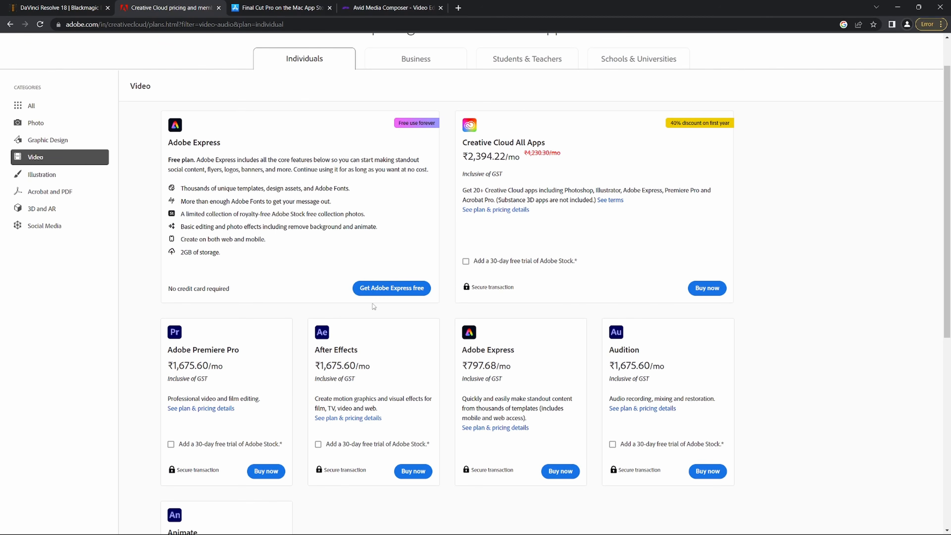
{"action": "scroll", "coordinate": [373, 306], "scroll_direction": "down", "scroll_amount": 1}
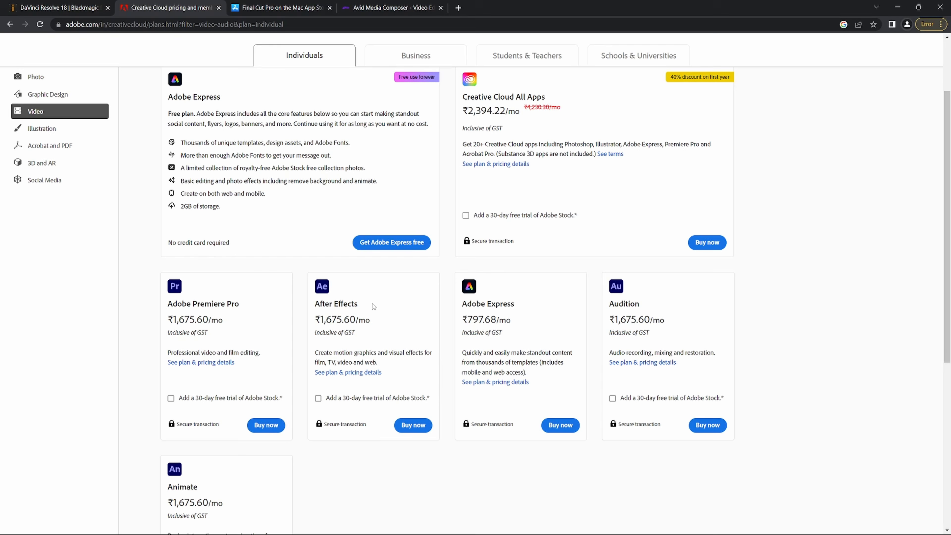
{"action": "scroll", "coordinate": [249, 326], "scroll_direction": "up", "scroll_amount": 1}
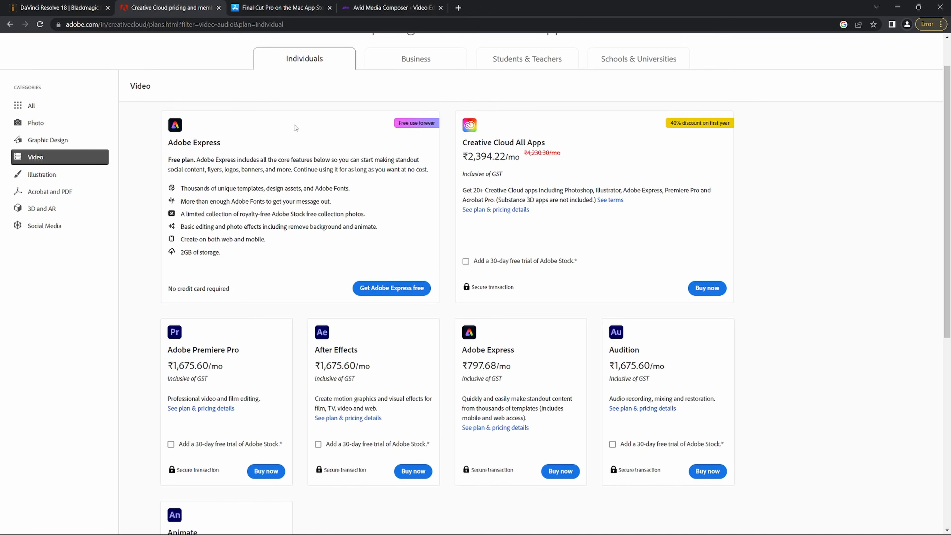
Examine the DaVinci Resolve 18 overview page for its download options, work areas and collaboration features.
{"action": "left_click", "coordinate": [40, 6]}
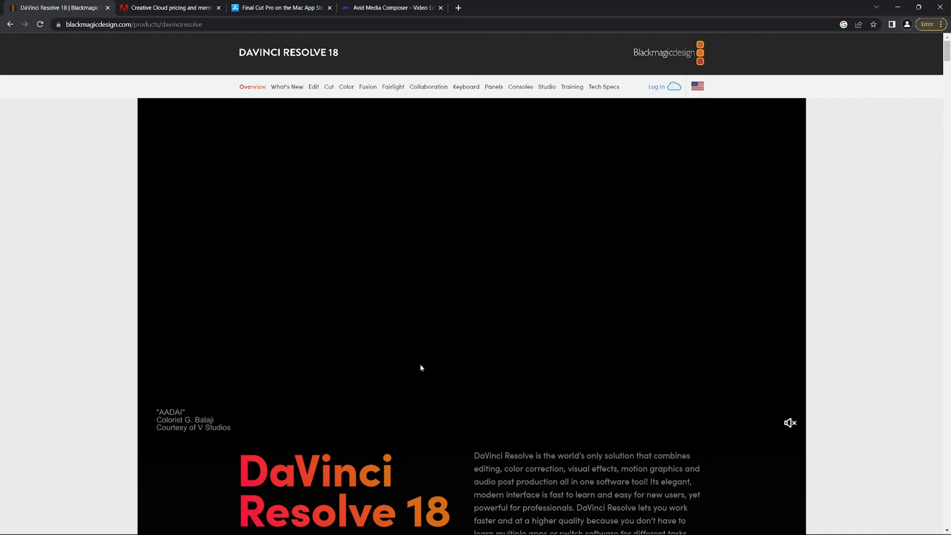
{"action": "scroll", "coordinate": [420, 364], "scroll_direction": "down", "scroll_amount": 2}
{"action": "scroll", "coordinate": [420, 367], "scroll_direction": "down", "scroll_amount": 2}
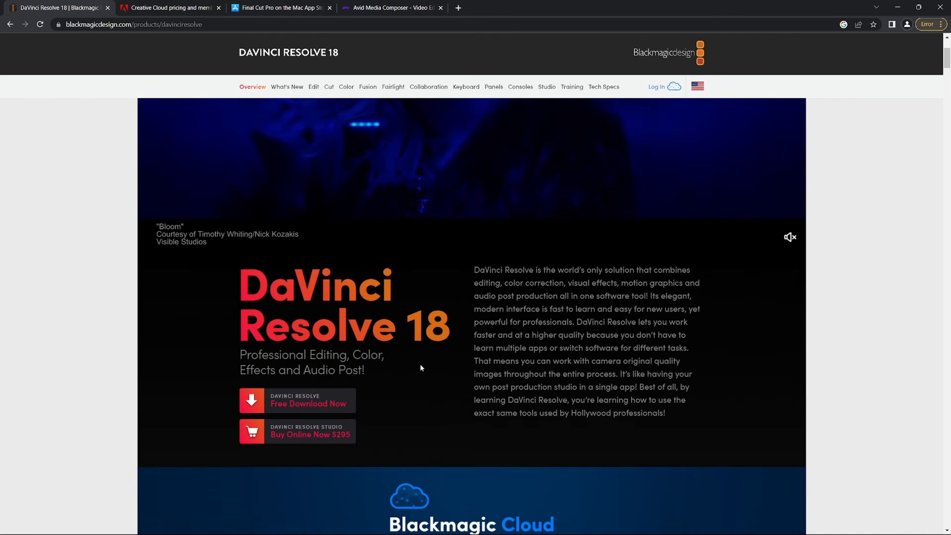
{"action": "scroll", "coordinate": [420, 368], "scroll_direction": "down", "scroll_amount": 2}
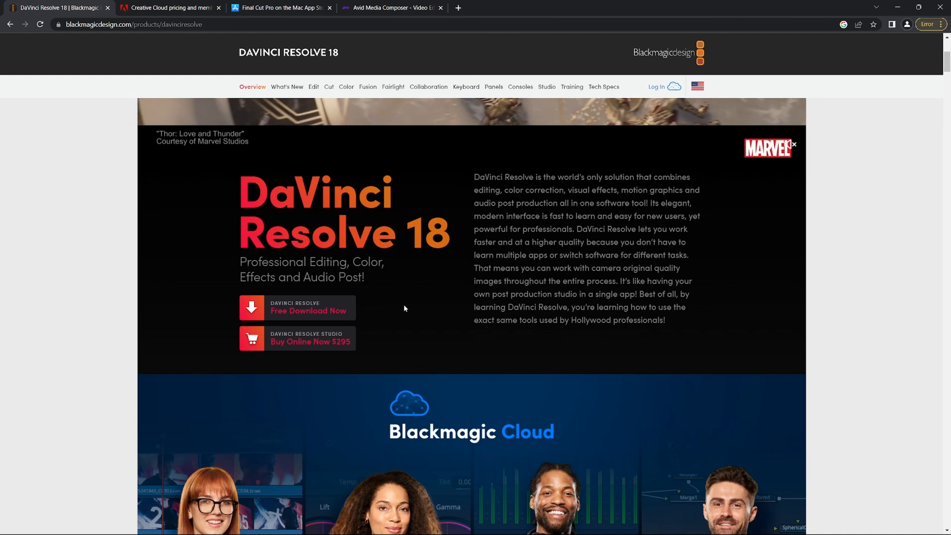
{"action": "scroll", "coordinate": [409, 305], "scroll_direction": "down", "scroll_amount": 10}
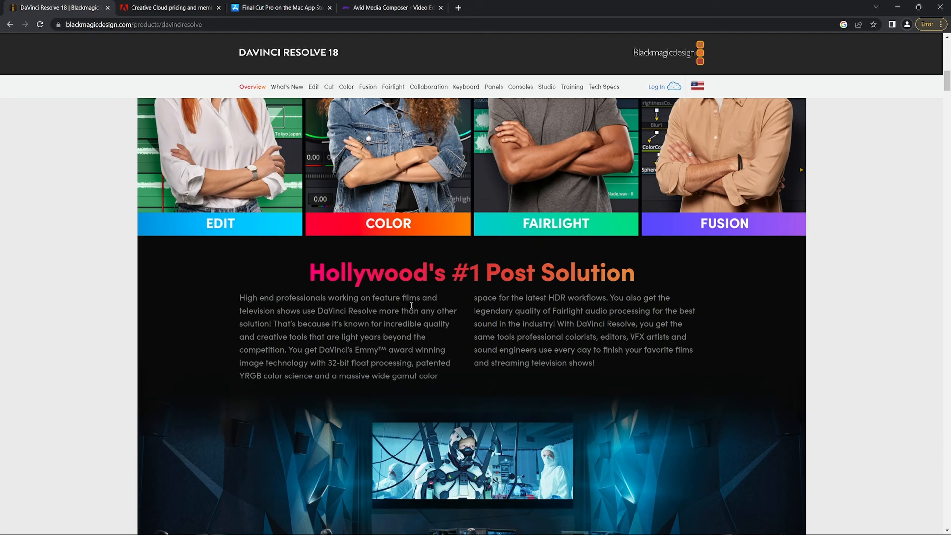
{"action": "scroll", "coordinate": [411, 305], "scroll_direction": "up", "scroll_amount": 4}
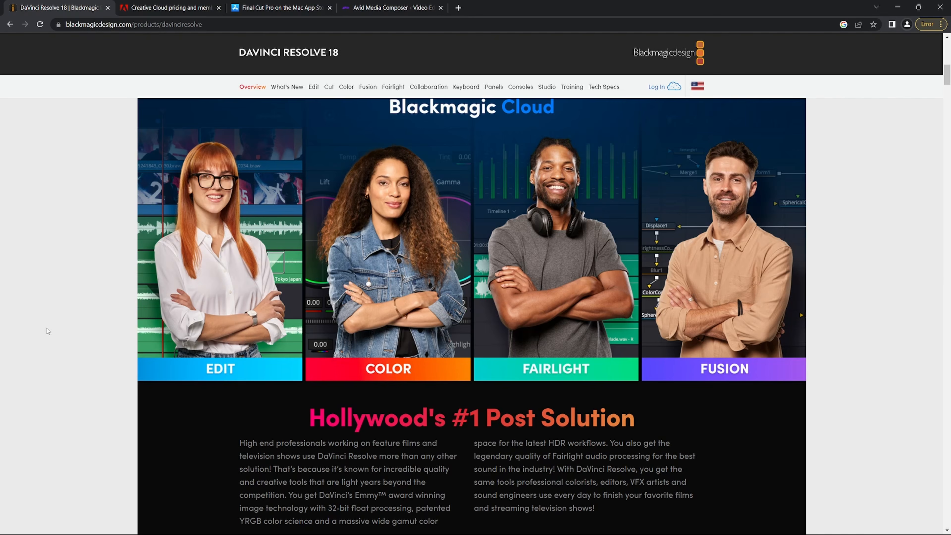
{"action": "scroll", "coordinate": [151, 299], "scroll_direction": "down", "scroll_amount": 3}
{"action": "scroll", "coordinate": [451, 224], "scroll_direction": "up", "scroll_amount": 5}
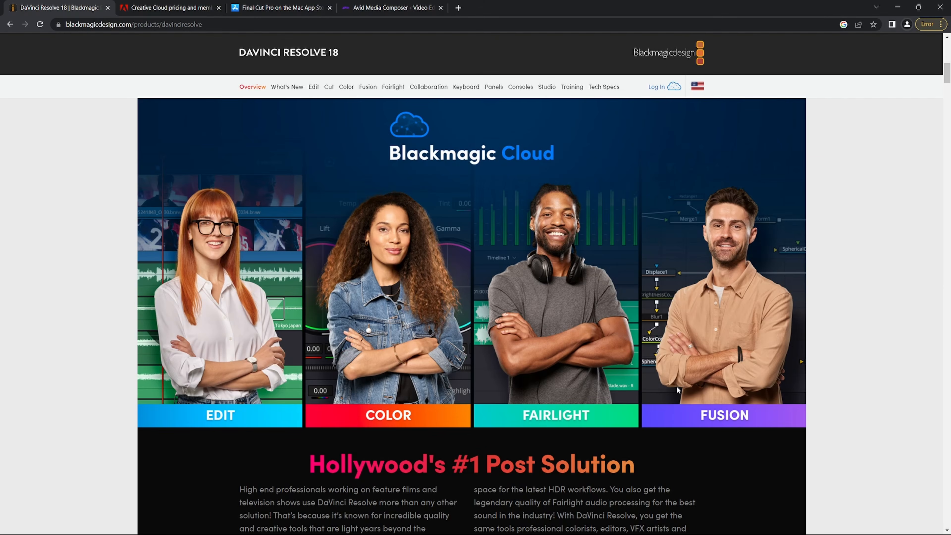
{"action": "scroll", "coordinate": [677, 390], "scroll_direction": "down", "scroll_amount": 15}
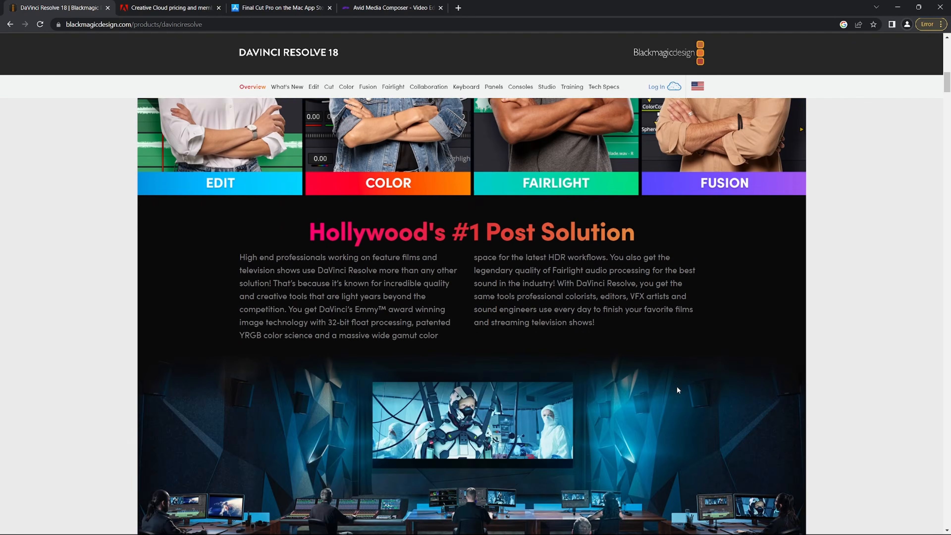
{"action": "scroll", "coordinate": [676, 389], "scroll_direction": "down", "scroll_amount": 20}
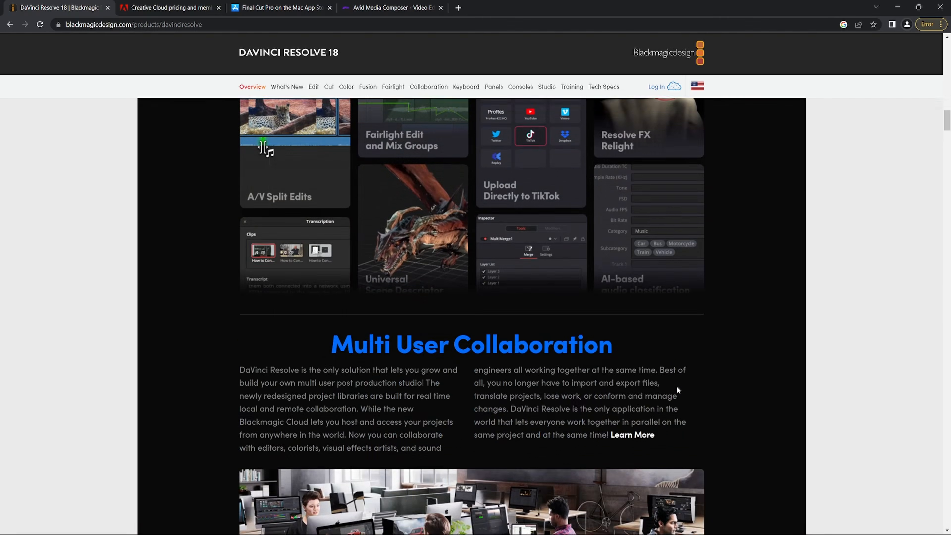
{"action": "scroll", "coordinate": [678, 390], "scroll_direction": "down", "scroll_amount": 4}
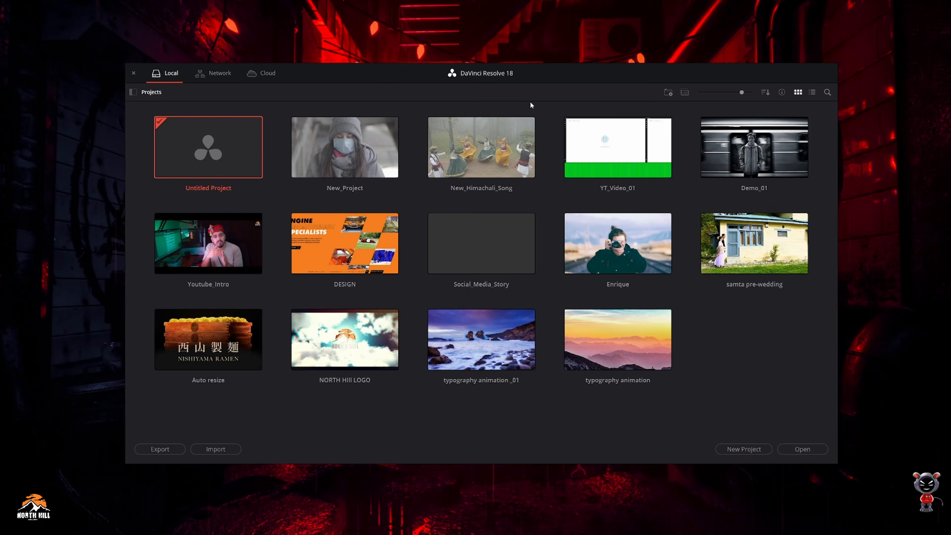
{"action": "left_click_drag", "start_coordinate": [564, 69], "coordinate": [562, 76]}
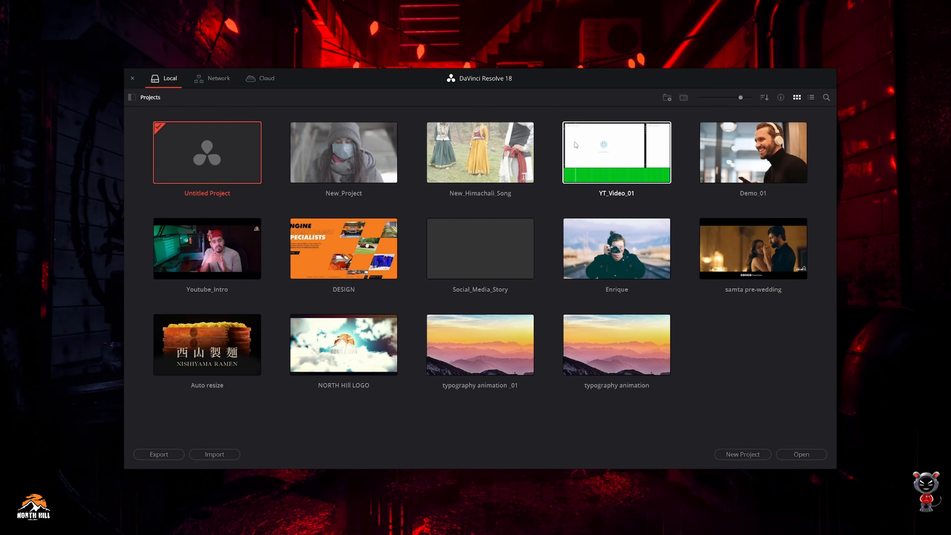
{"action": "left_click_drag", "start_coordinate": [545, 82], "coordinate": [548, 81]}
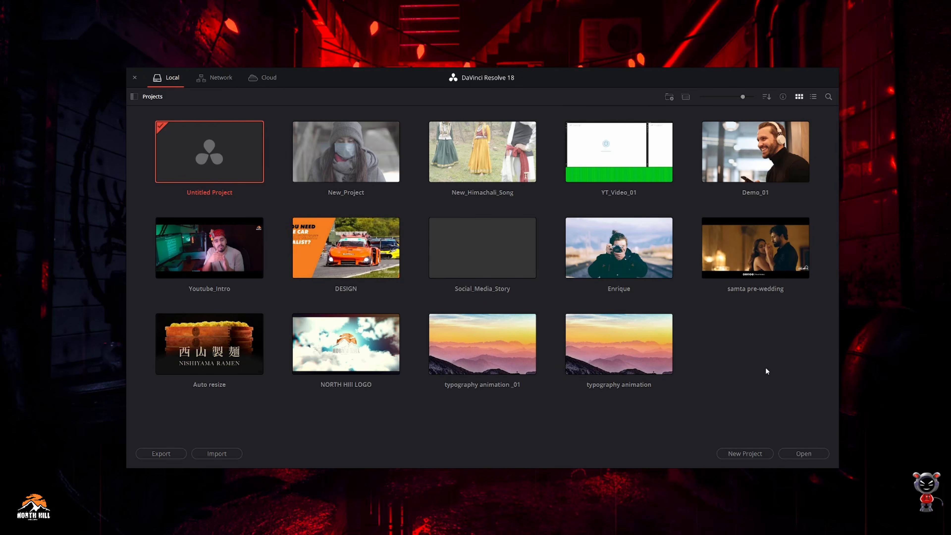
{"action": "left_click_drag", "start_coordinate": [558, 84], "coordinate": [557, 80]}
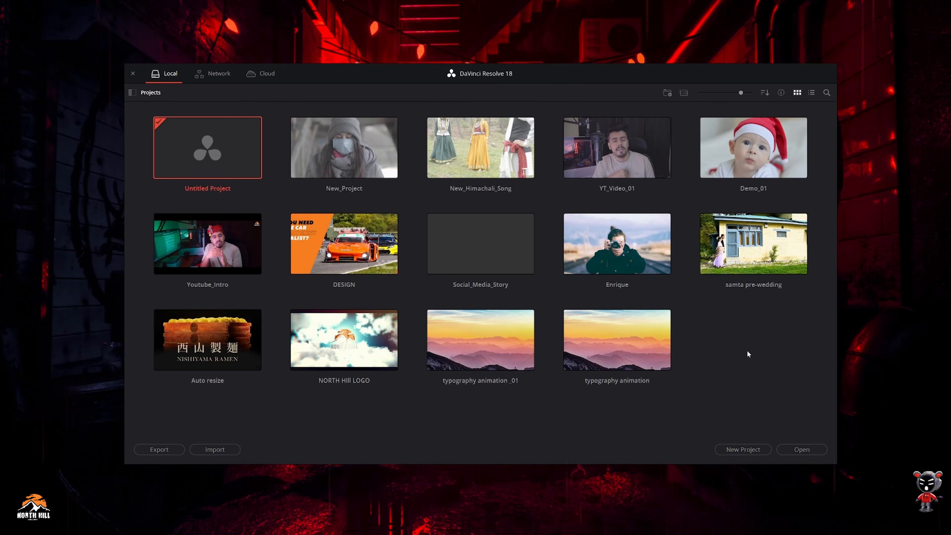
{"action": "left_click_drag", "start_coordinate": [562, 72], "coordinate": [558, 85]}
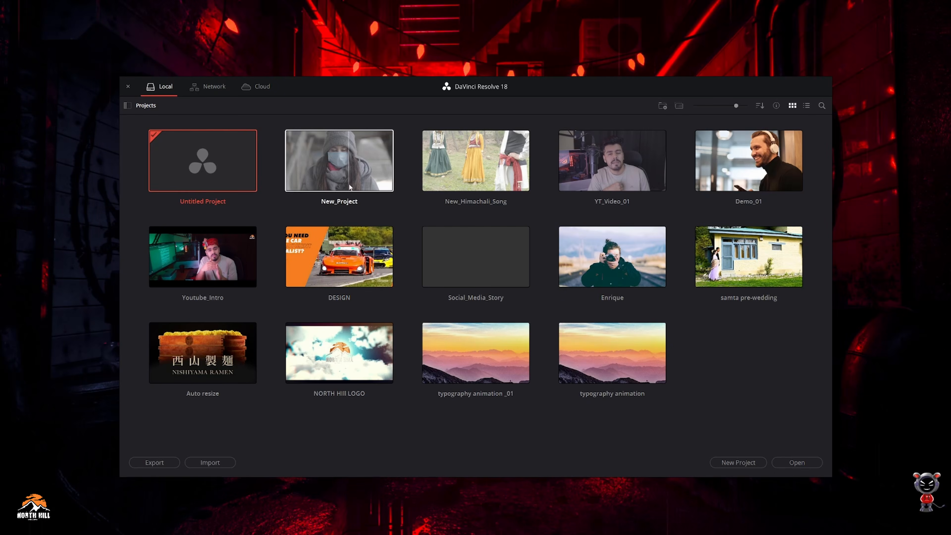
View the available project actions for New_Himachali_Song in the DaVinci Resolve project manager, then dismiss them.
{"action": "right_click", "coordinate": [443, 158]}
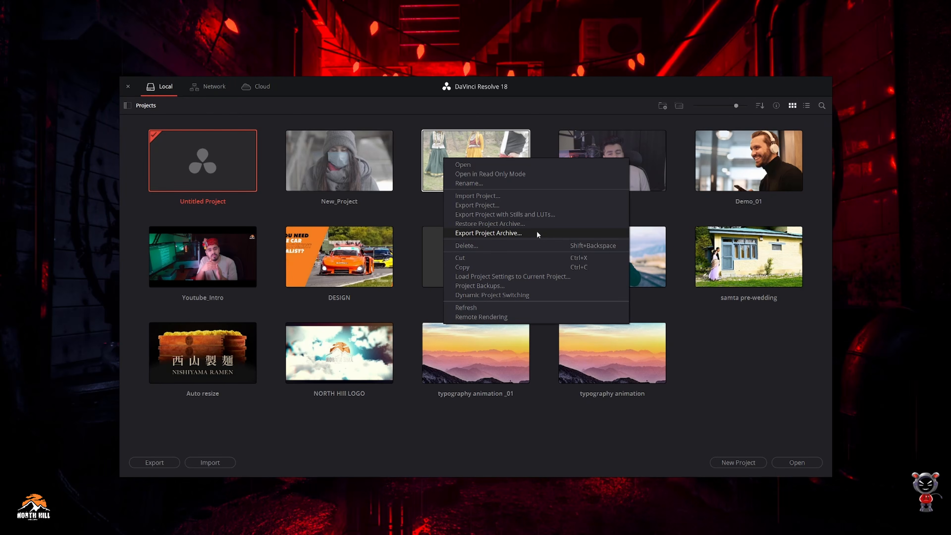
{"action": "left_click", "coordinate": [780, 377]}
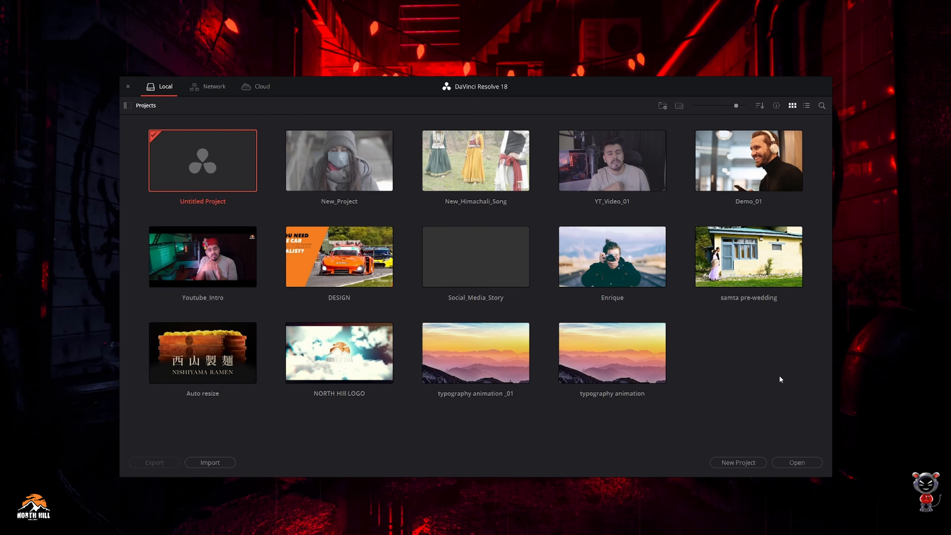
Show the project libraries and inspect the Local Database's details and file location, then return to the library list.
{"action": "left_click", "coordinate": [128, 106]}
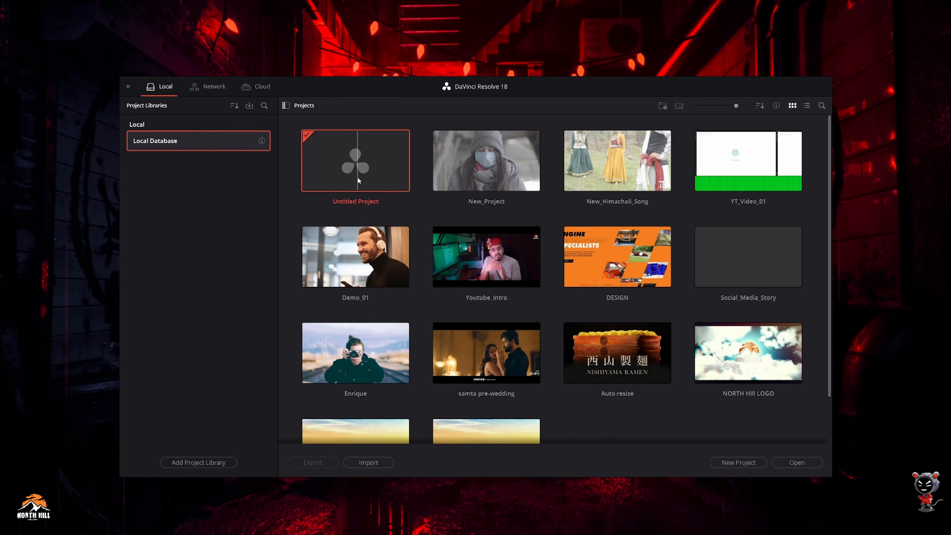
{"action": "left_click", "coordinate": [262, 141]}
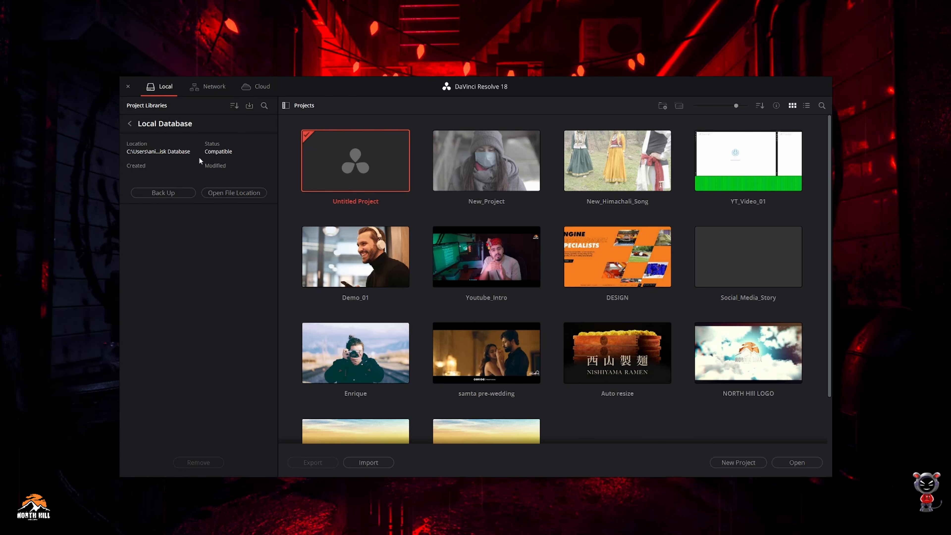
{"action": "left_click", "coordinate": [225, 196]}
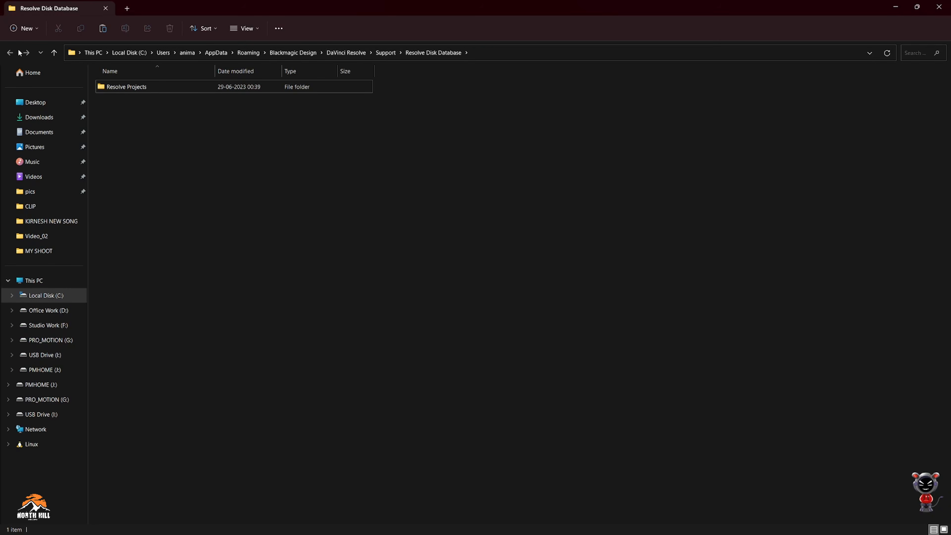
{"action": "left_click", "coordinate": [938, 7]}
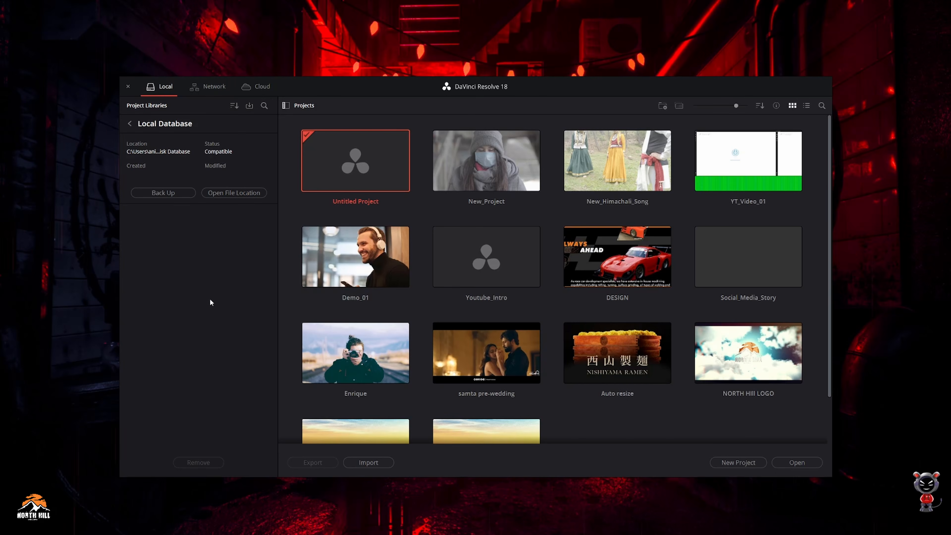
{"action": "left_click", "coordinate": [130, 123]}
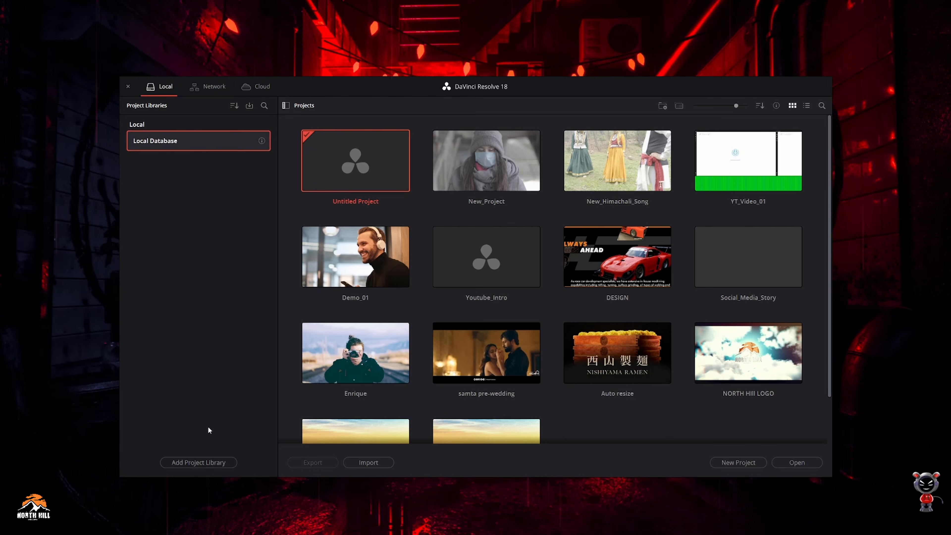
View the creation options for adding a project library and cancel without adding one.
{"action": "left_click", "coordinate": [198, 464]}
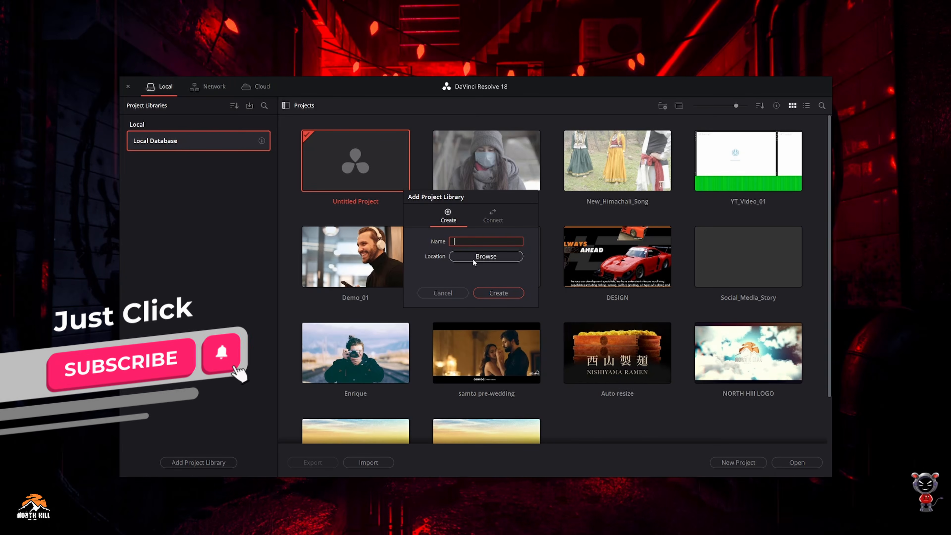
{"action": "left_click", "coordinate": [444, 293]}
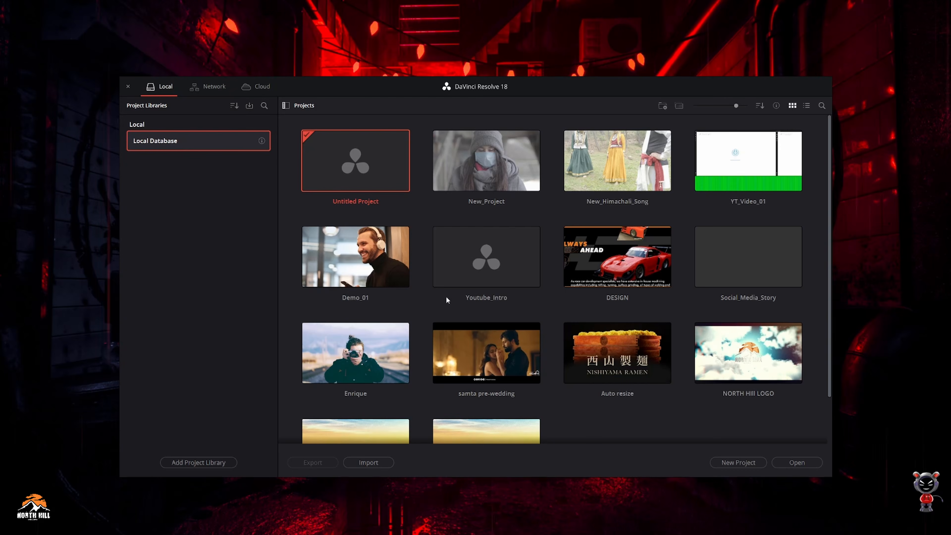
Create a new project named MY_Video_Edit and switch it to the Media page.
{"action": "left_click_drag", "start_coordinate": [557, 87], "coordinate": [543, 65]}
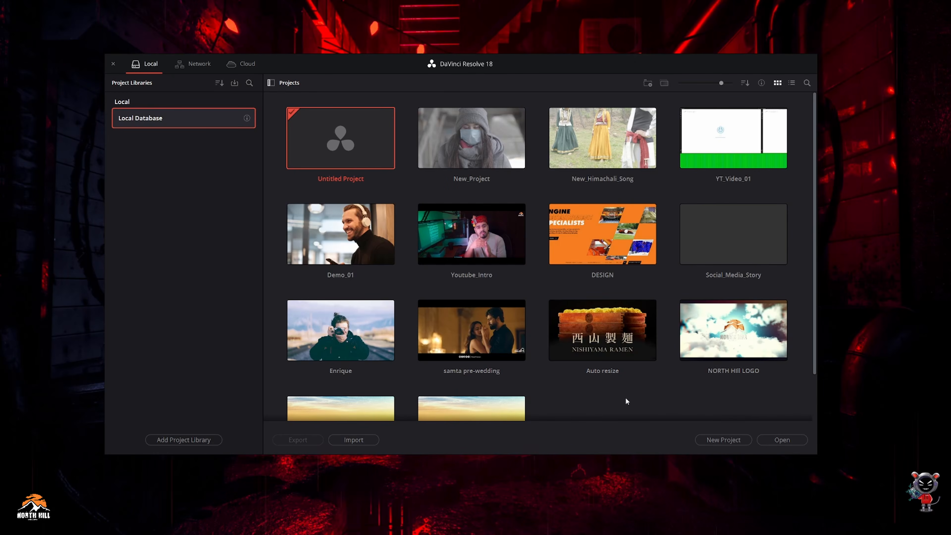
{"action": "left_click", "coordinate": [725, 441]}
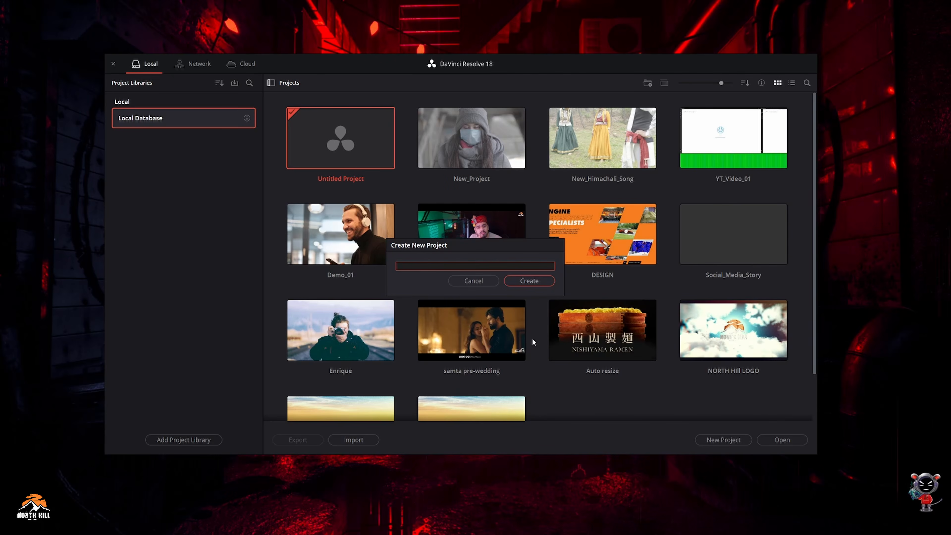
{"action": "type", "text": "MY_Video_Demo"}
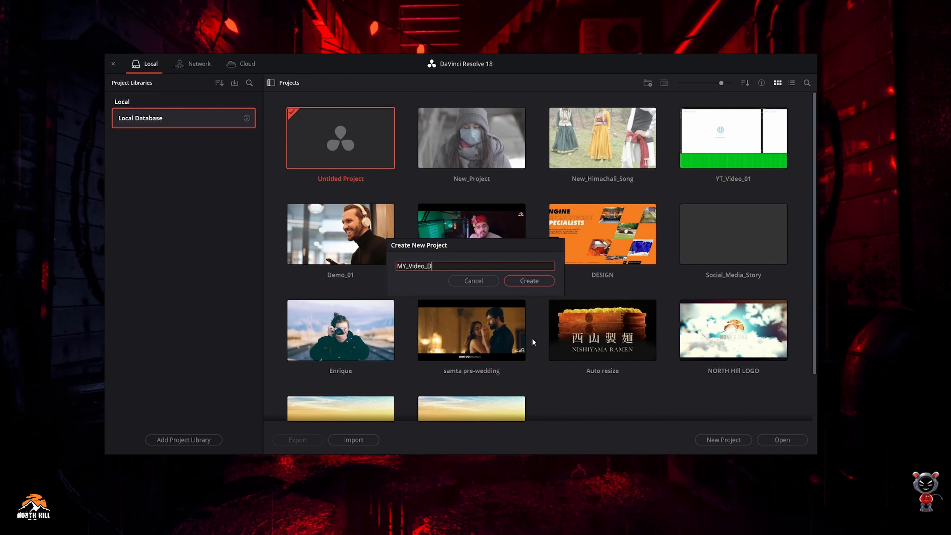
{"action": "key", "text": "BackSpace"}
{"action": "key", "text": "BackSpace"}
{"action": "key", "text": "BackSpace"}
{"action": "key", "text": "BackSpace"}
{"action": "type", "text": "Edit"}
{"action": "key", "text": "Return"}
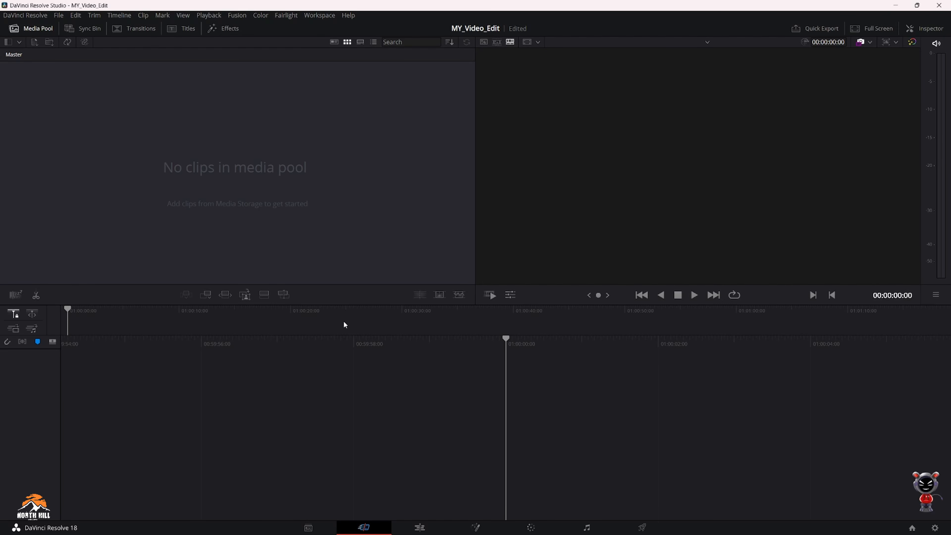
{"action": "left_click", "coordinate": [308, 527]}
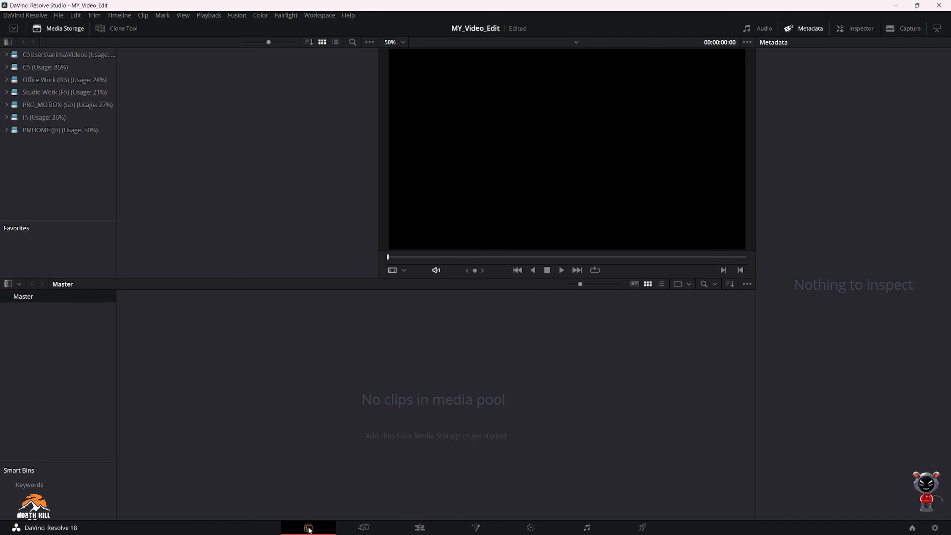
View the Cut, Edit, Fusion, Color, Fairlight and Deliver pages in turn.
{"action": "left_click", "coordinate": [364, 528]}
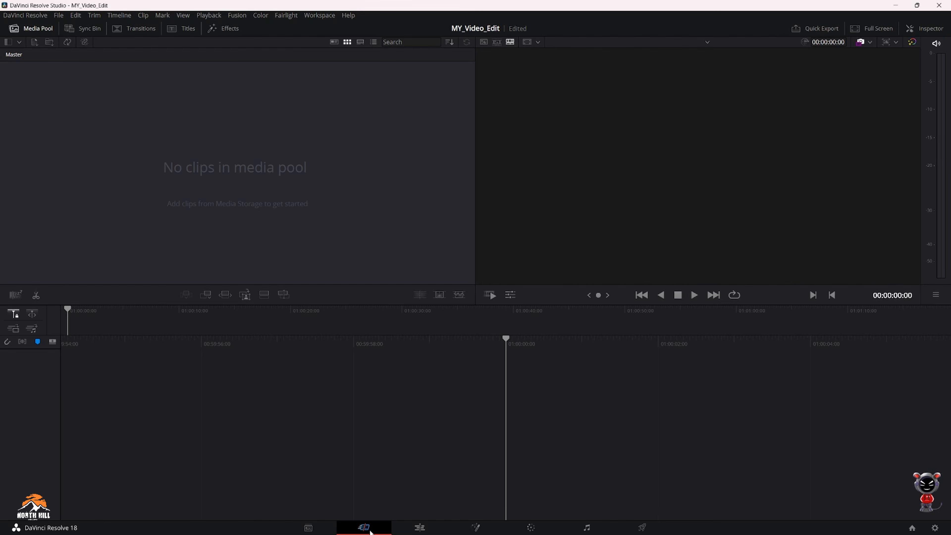
{"action": "left_click", "coordinate": [418, 528]}
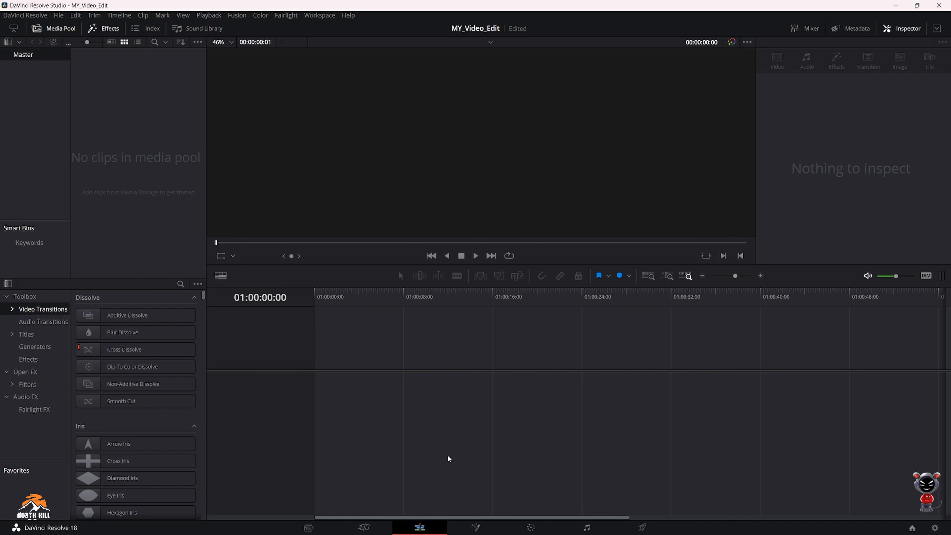
{"action": "left_click", "coordinate": [475, 527]}
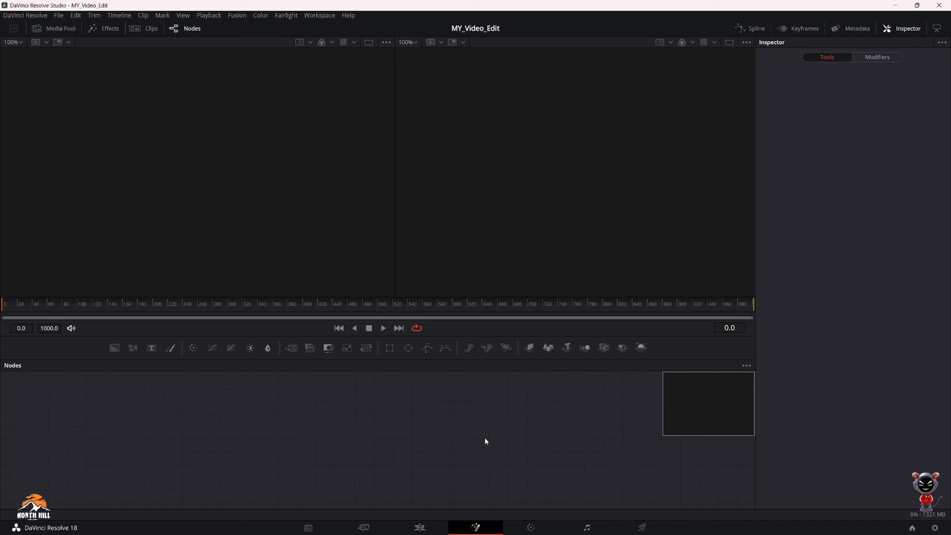
{"action": "left_click", "coordinate": [542, 527]}
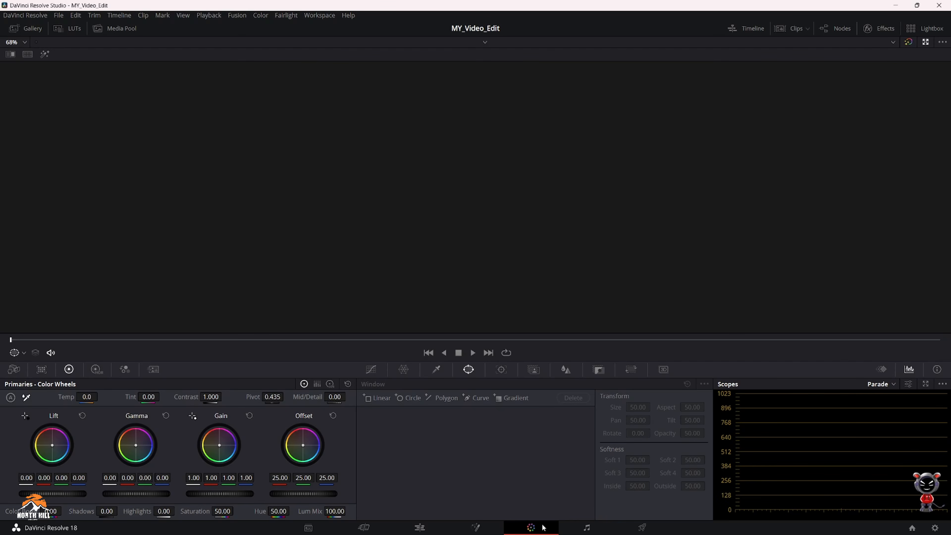
{"action": "left_click", "coordinate": [586, 528]}
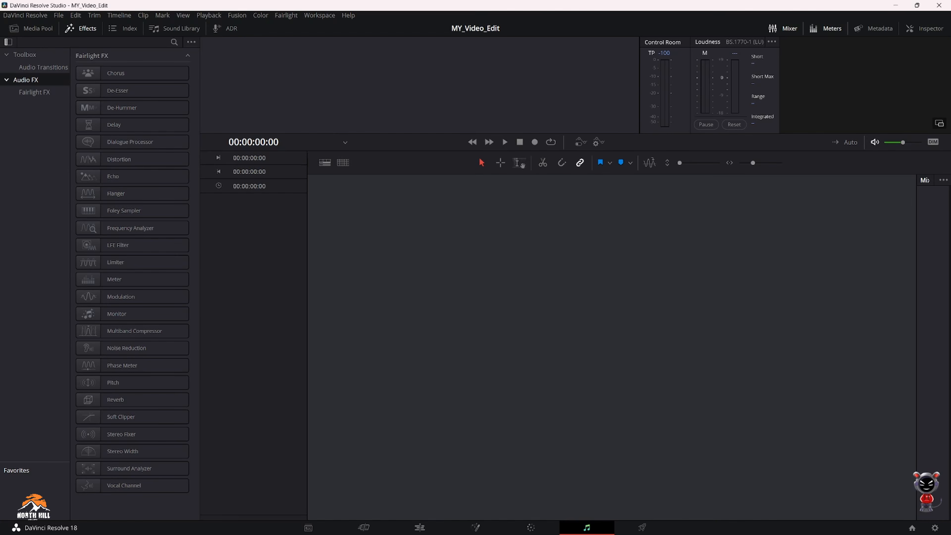
{"action": "left_click", "coordinate": [641, 528]}
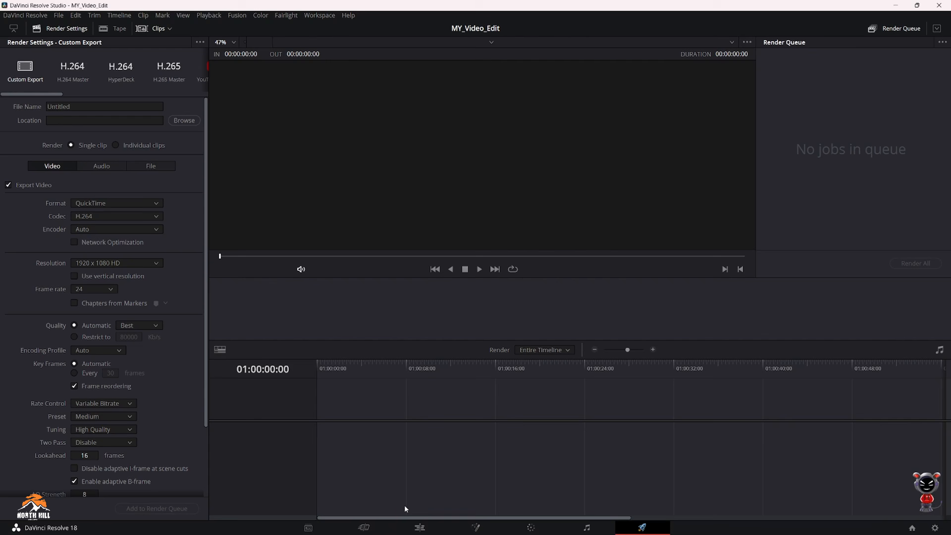
Revisit the Edit, Media and Cut pages, finishing on the Edit page.
{"action": "left_click", "coordinate": [419, 528]}
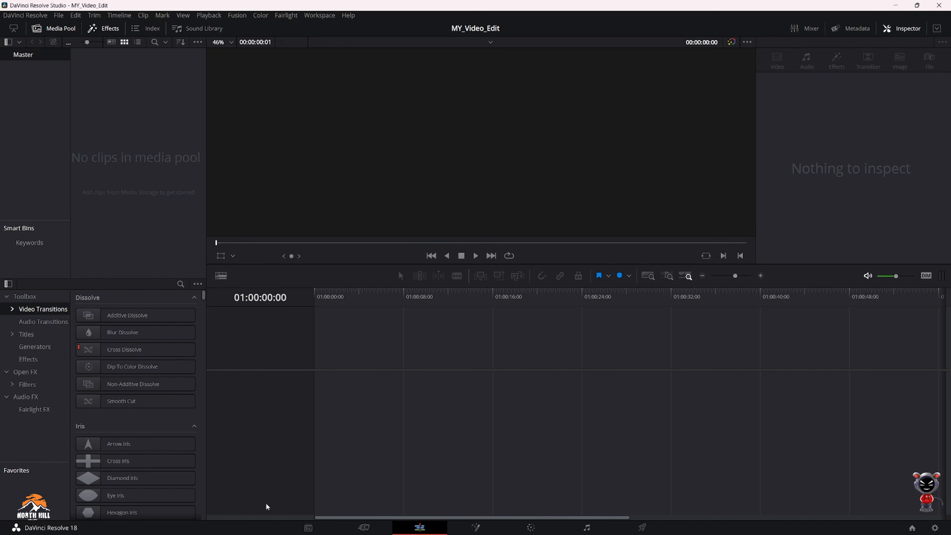
{"action": "left_click", "coordinate": [308, 528]}
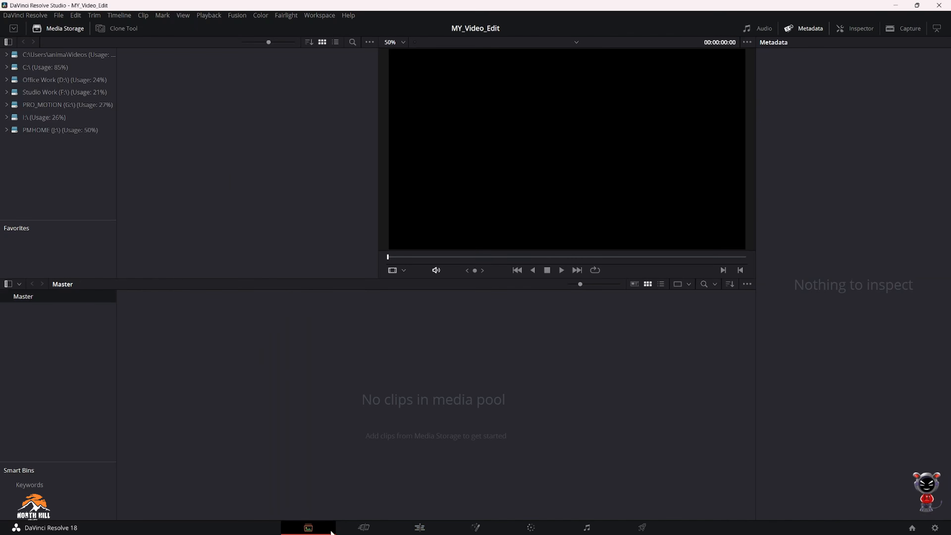
{"action": "left_click", "coordinate": [362, 528]}
{"action": "left_click", "coordinate": [402, 526]}
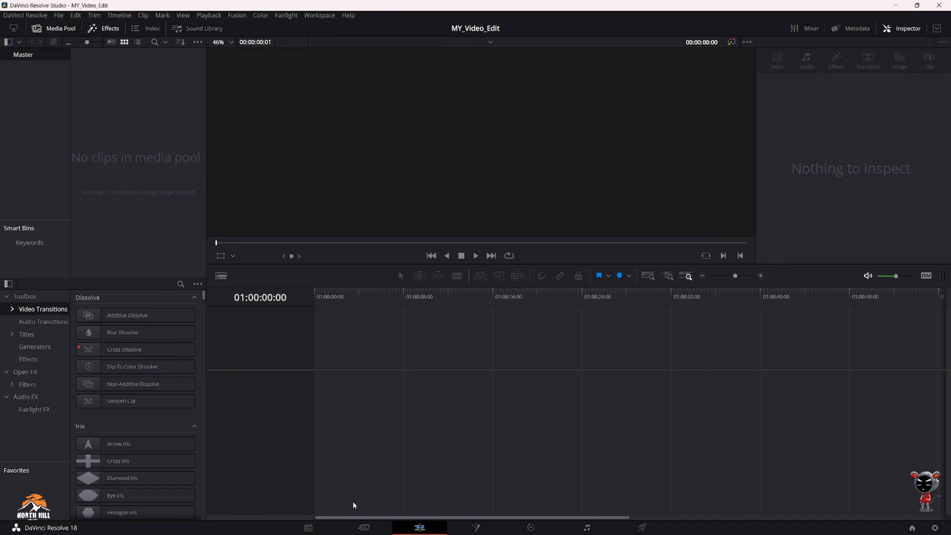
{"action": "left_click", "coordinate": [362, 528]}
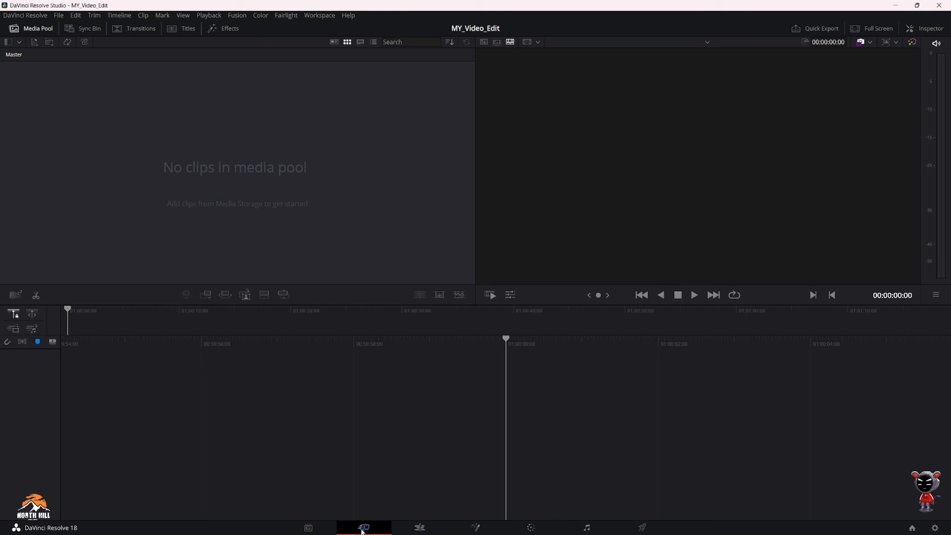
{"action": "left_click", "coordinate": [406, 531]}
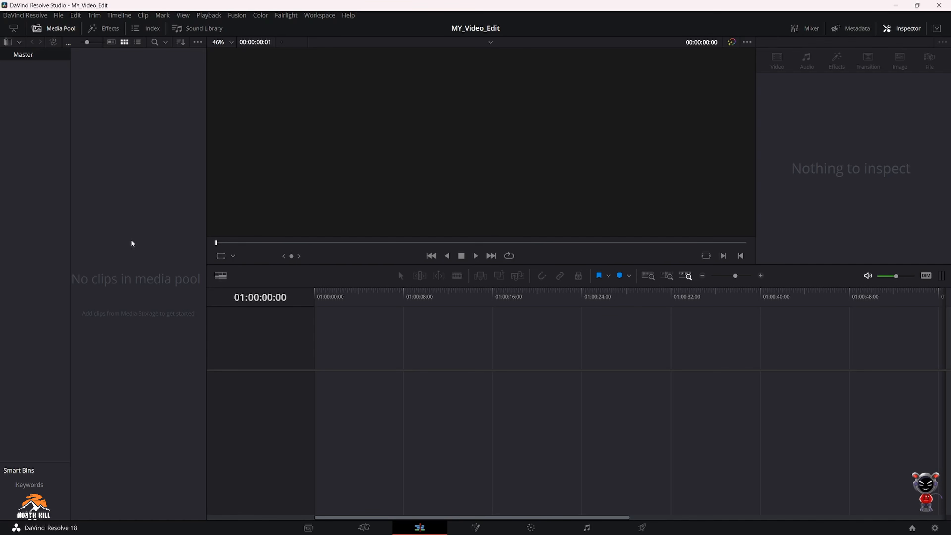
Import all clips from the FOOTAGE folder in CLASS_01 on the Studio Work (F:) drive, keeping the project frame rate.
{"action": "right_click", "coordinate": [112, 150]}
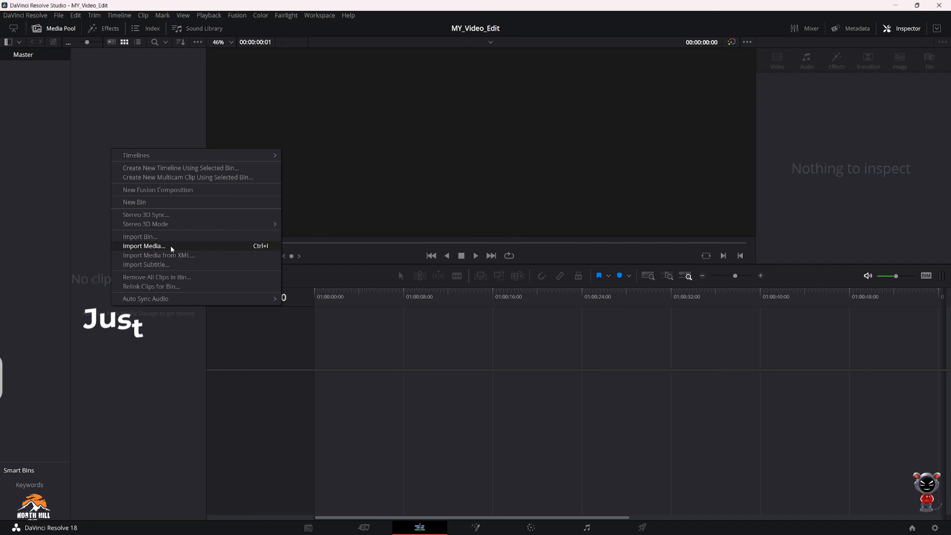
{"action": "left_click", "coordinate": [104, 190]}
{"action": "right_click", "coordinate": [104, 191]}
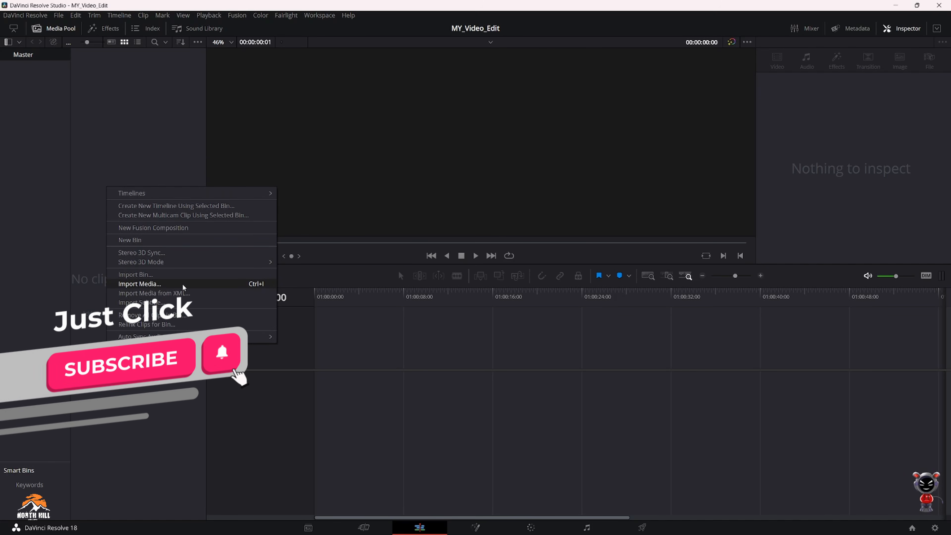
{"action": "left_click", "coordinate": [168, 288]}
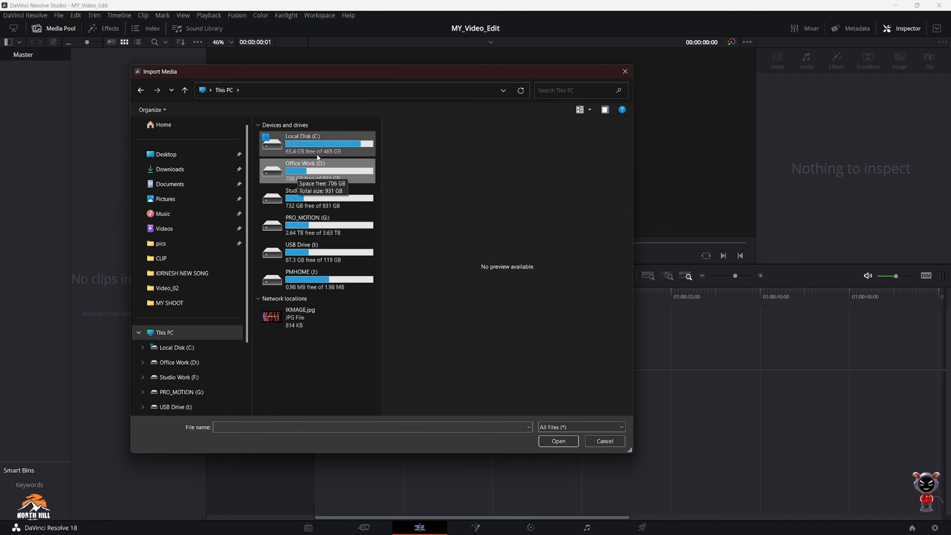
{"action": "double_click", "coordinate": [318, 202]}
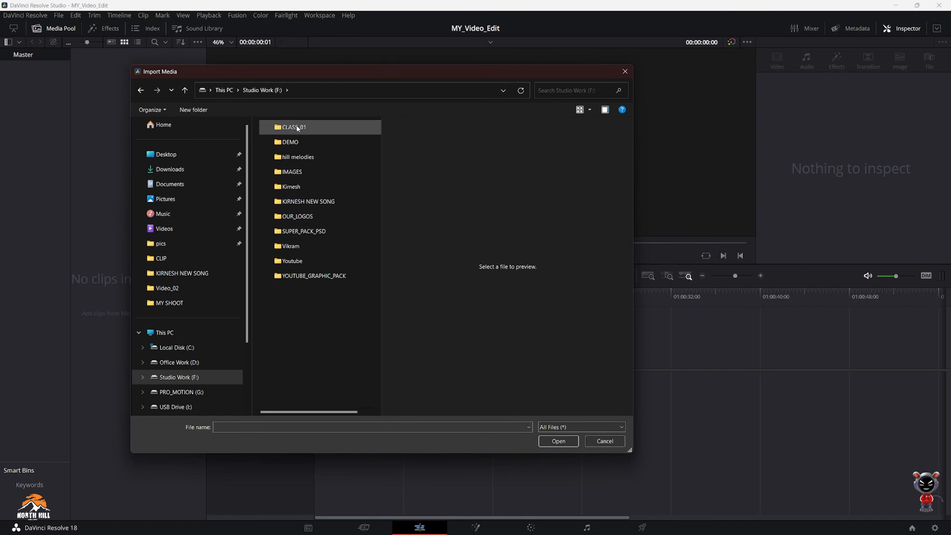
{"action": "double_click", "coordinate": [306, 129]}
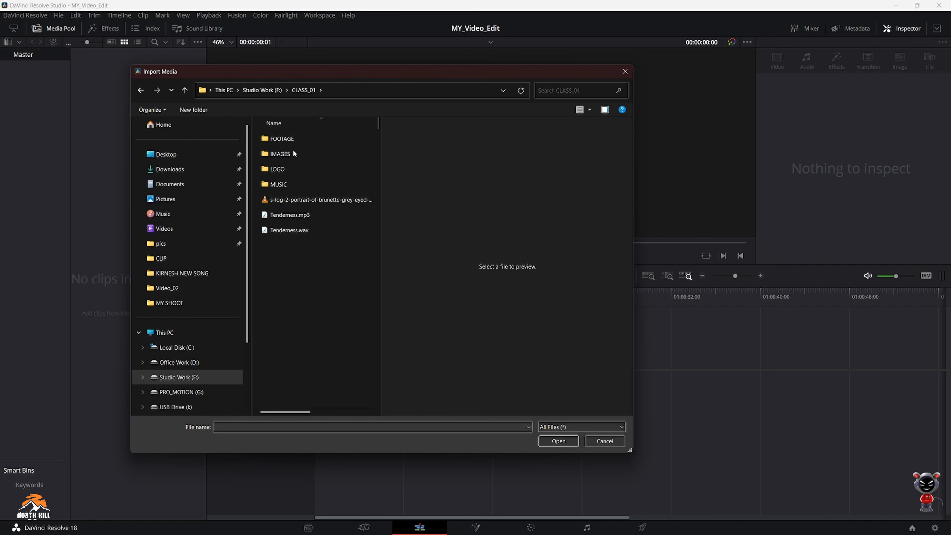
{"action": "double_click", "coordinate": [287, 137]}
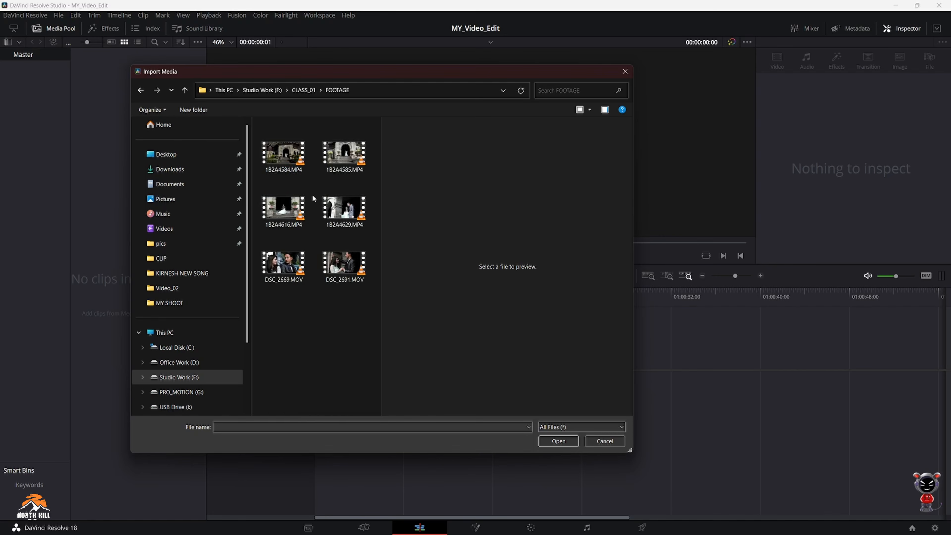
{"action": "key", "text": "ctrl+a"}
{"action": "key", "text": "Return"}
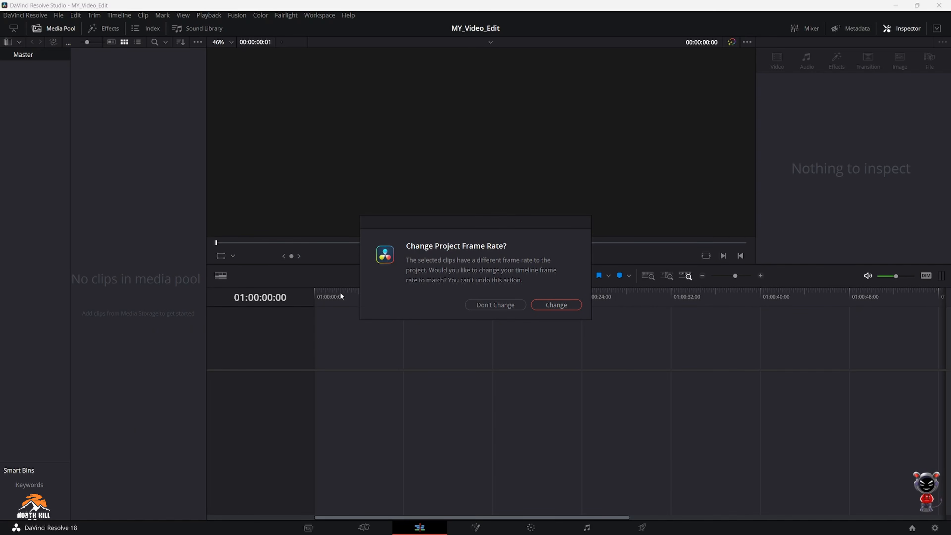
{"action": "left_click", "coordinate": [486, 306]}
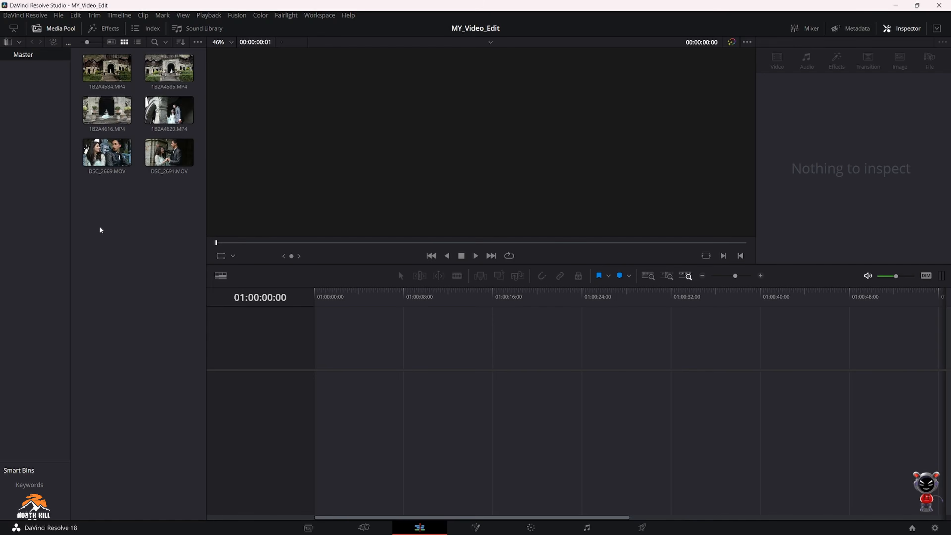
Import all pictures from the IMAGES folder in CLASS_01 into the Master bin.
{"action": "right_click", "coordinate": [141, 214]}
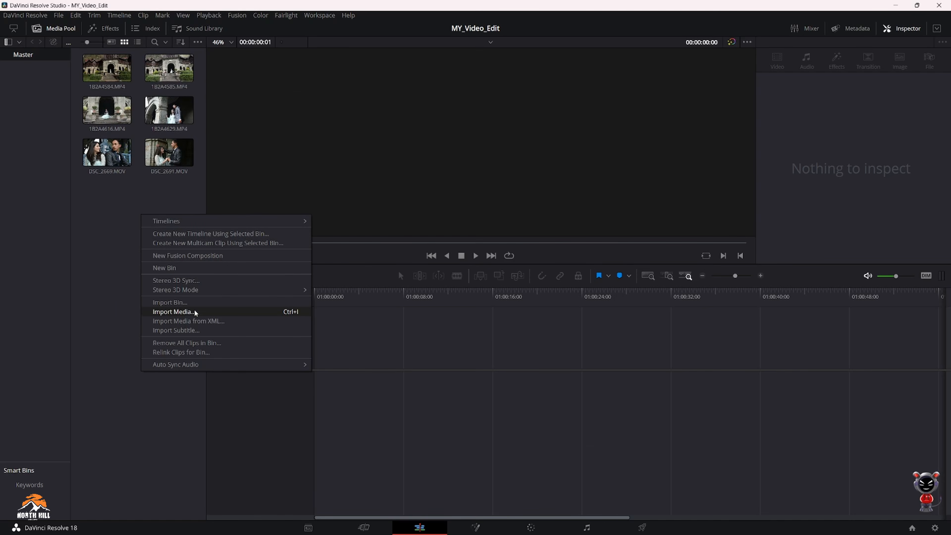
{"action": "left_click", "coordinate": [176, 308]}
{"action": "double_click", "coordinate": [288, 157]}
{"action": "key", "text": "ctrl+a"}
{"action": "key", "text": "Return"}
{"action": "key", "text": "ctrl+shift+n"}
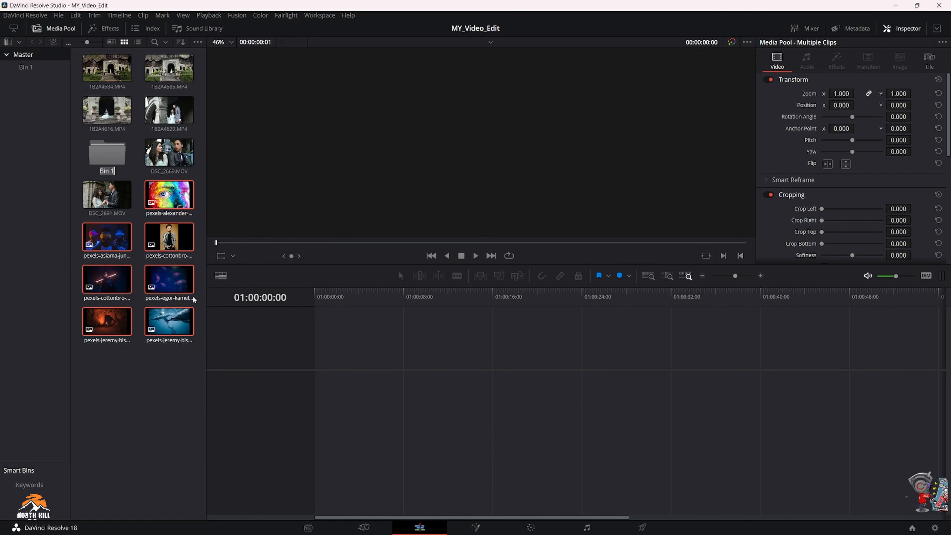
{"action": "key", "text": "ctrl+z"}
While importing media, move Tenderness.mp3 and Tenderness.wav from CLASS_01 into its MUSIC folder.
{"action": "right_click", "coordinate": [122, 368]}
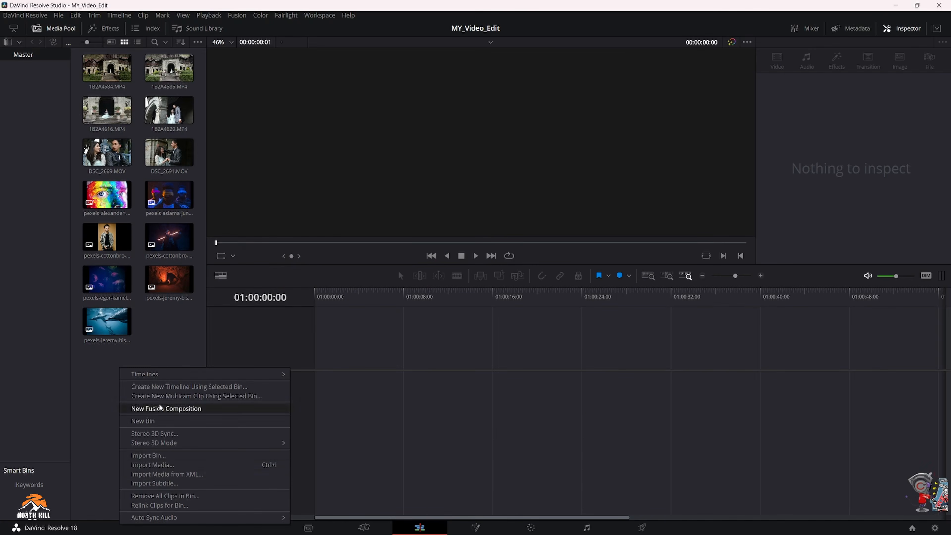
{"action": "left_click", "coordinate": [177, 461]}
{"action": "left_click", "coordinate": [304, 90]}
{"action": "left_click_drag", "start_coordinate": [322, 71], "coordinate": [459, 92]}
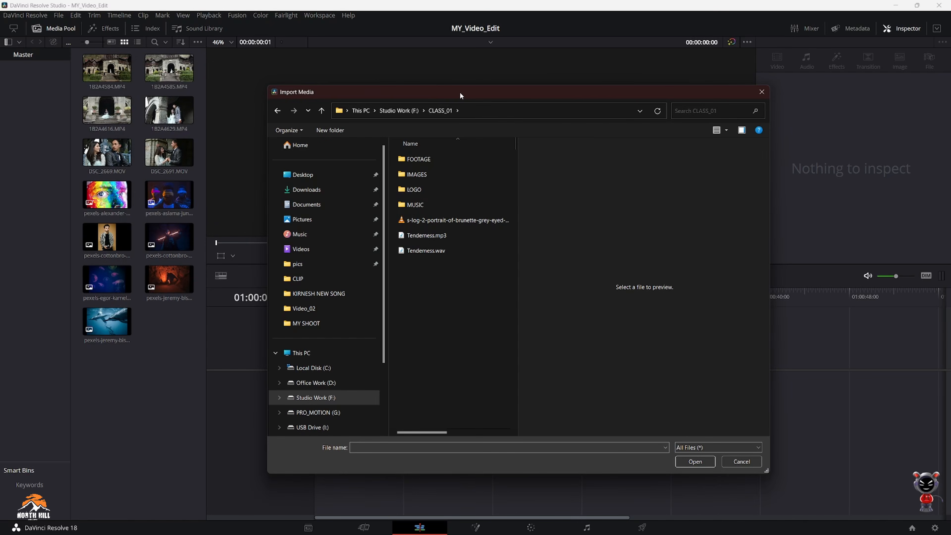
{"action": "double_click", "coordinate": [421, 204]}
{"action": "key", "text": "alt+Left"}
{"action": "left_click", "coordinate": [423, 236]}
{"action": "left_click", "coordinate": [426, 251], "text": "ctrl"}
{"action": "left_click_drag", "start_coordinate": [428, 237], "coordinate": [432, 207]}
Import all audio files from the MUSIC folder into the media pool.
{"action": "left_click", "coordinate": [430, 206]}
{"action": "double_click", "coordinate": [430, 204]}
{"action": "key", "text": "ctrl+a"}
{"action": "key", "text": "Return"}
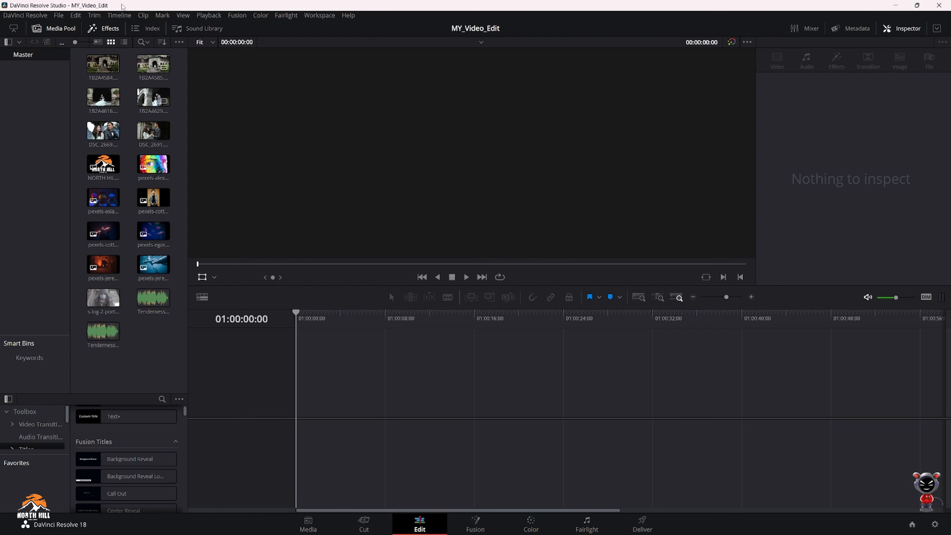
Hide the Inspector to show source and timeline viewers side by side, and preview clips 1B2A4584.MP4 and 1B2A4616.MP4.
{"action": "left_click", "coordinate": [101, 67]}
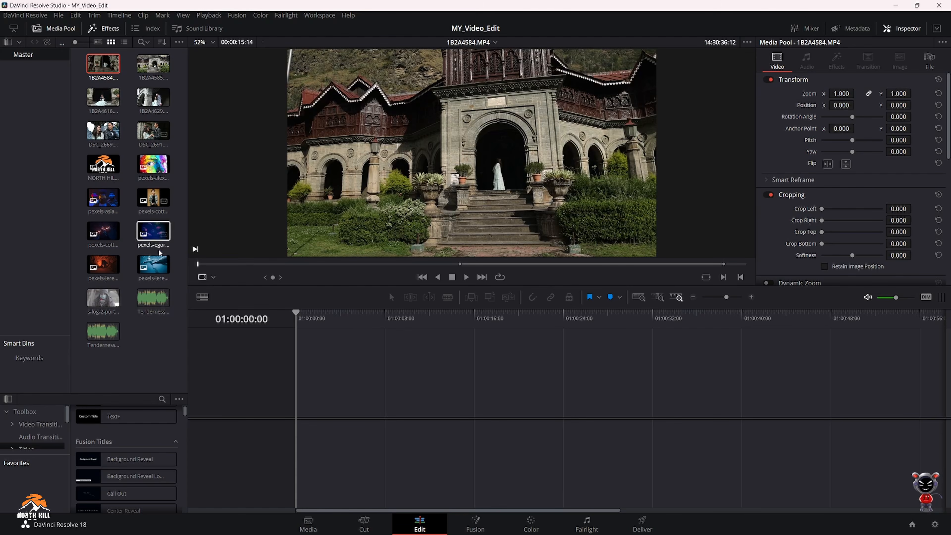
{"action": "left_click", "coordinate": [908, 30]}
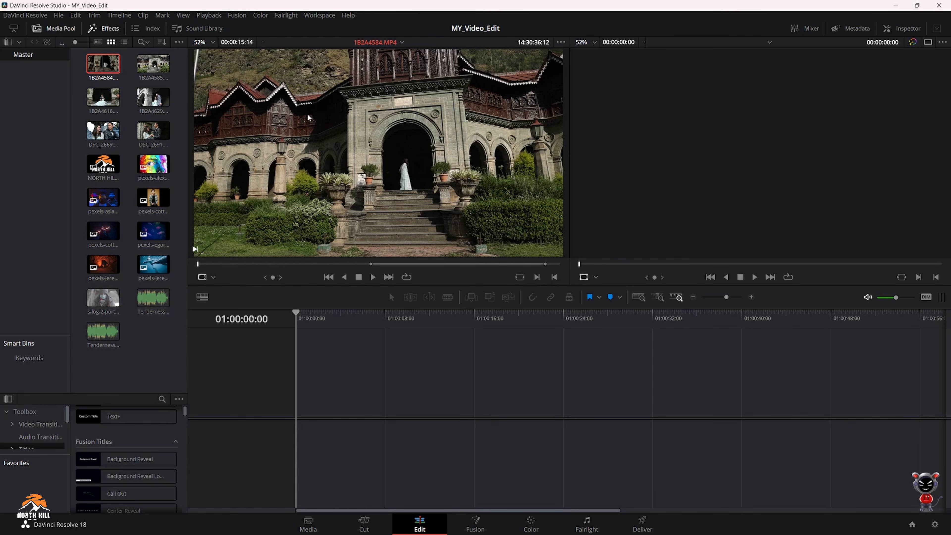
{"action": "left_click", "coordinate": [103, 97]}
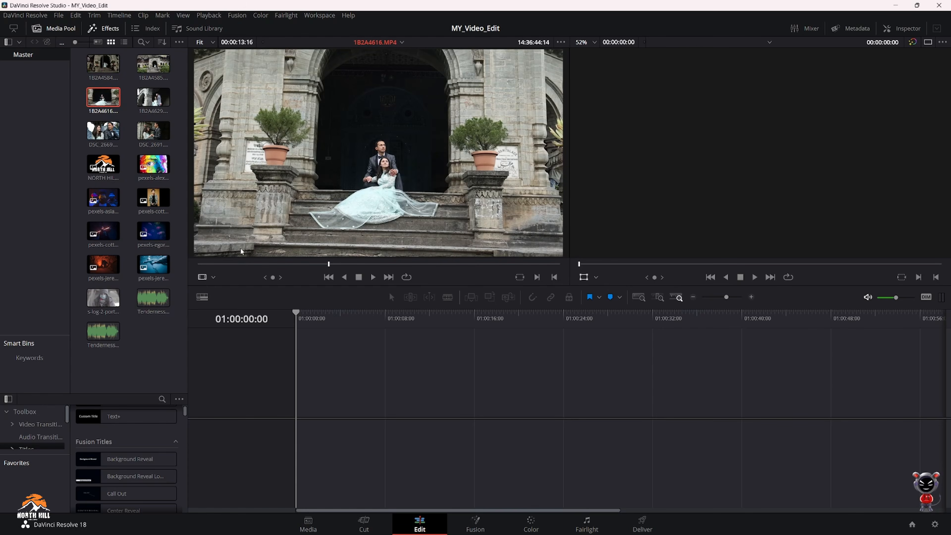
{"action": "left_click", "coordinate": [373, 278]}
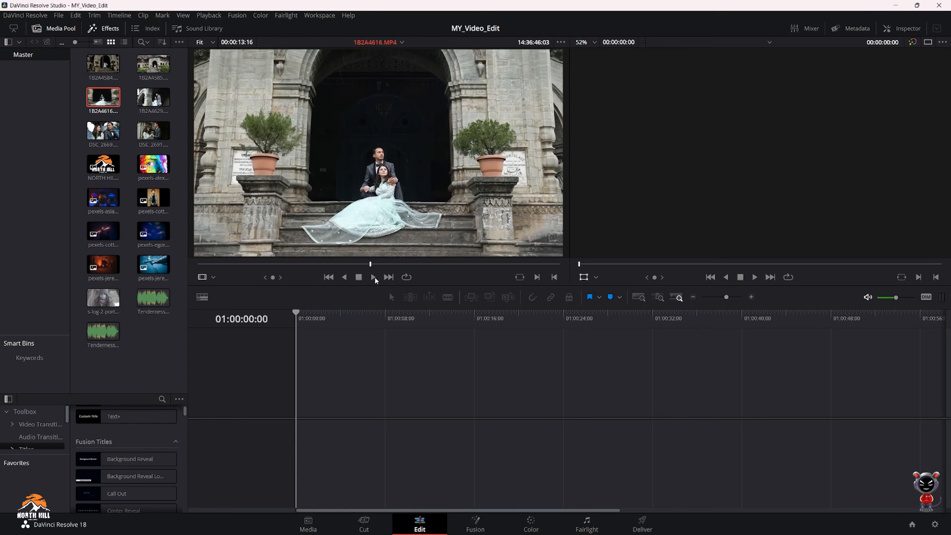
{"action": "left_click", "coordinate": [251, 263]}
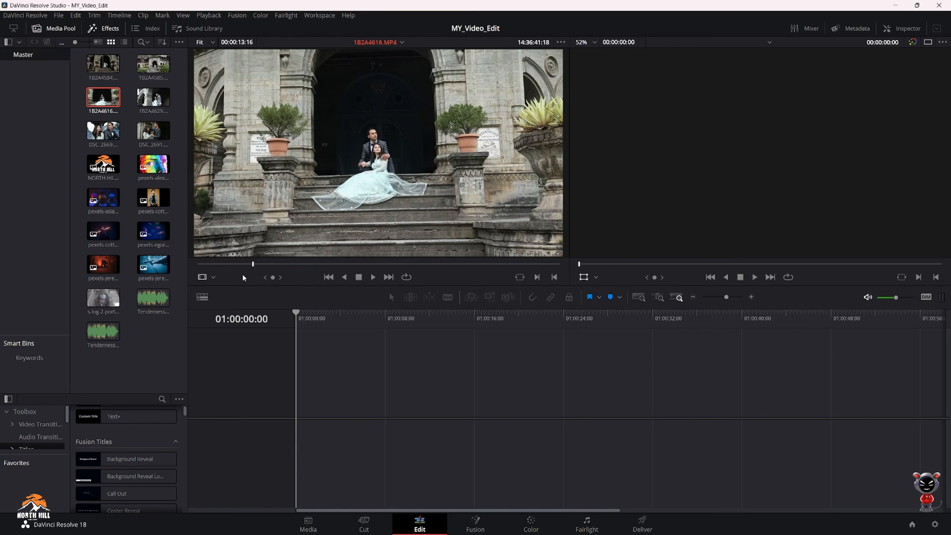
Load DSC_2691.MOV in the source viewer and scrub from near its start to about 00:00:07:15.
{"action": "left_click", "coordinate": [153, 130]}
{"action": "left_click", "coordinate": [202, 264]}
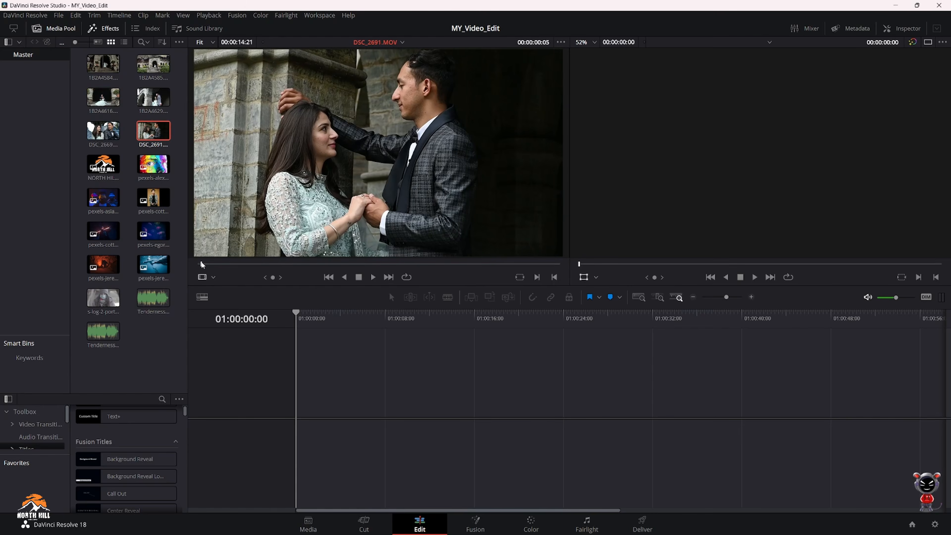
{"action": "left_click_drag", "start_coordinate": [201, 262], "coordinate": [384, 253]}
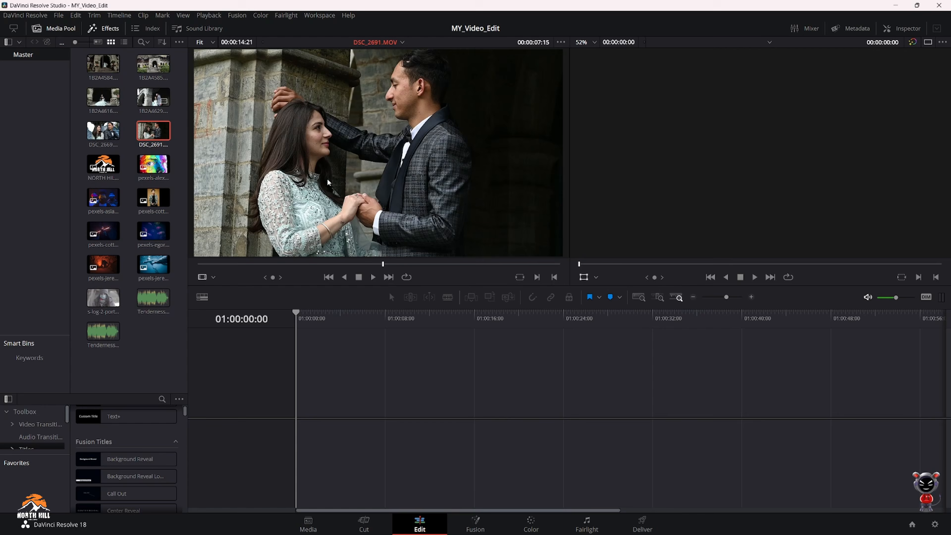
Place 1B2A4616.MP4 at the start of the empty timeline area to create a timeline, then delete the clip from it.
{"action": "left_click_drag", "start_coordinate": [121, 110], "coordinate": [294, 402]}
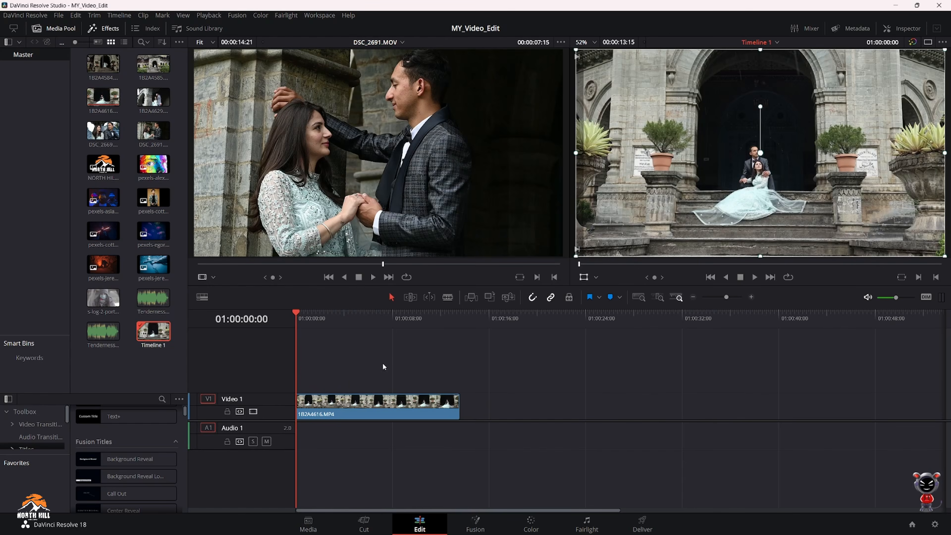
{"action": "key", "text": "Delete"}
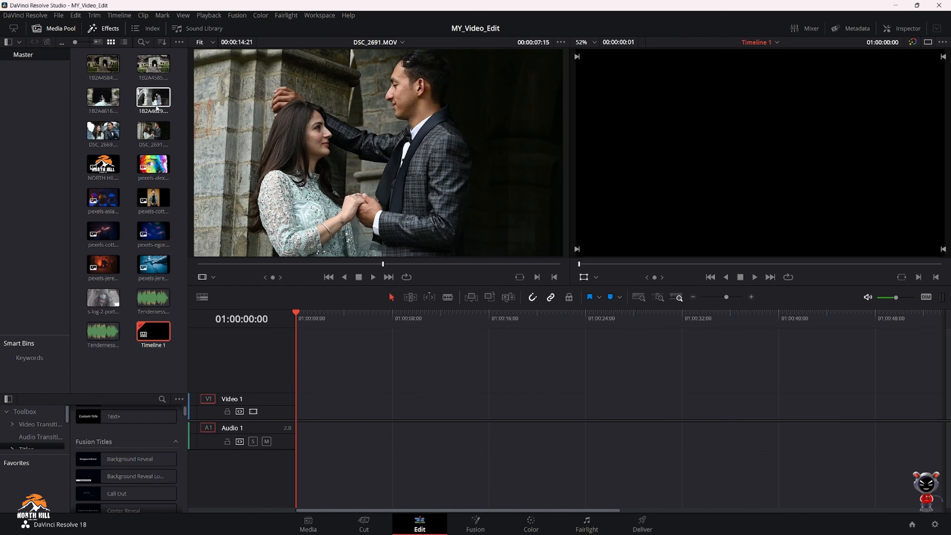
Select 1B2A4629.MP4 in the media pool and scrub DSC_2691.MOV back near its start and forward to about 00:00:13:20.
{"action": "left_click", "coordinate": [153, 97]}
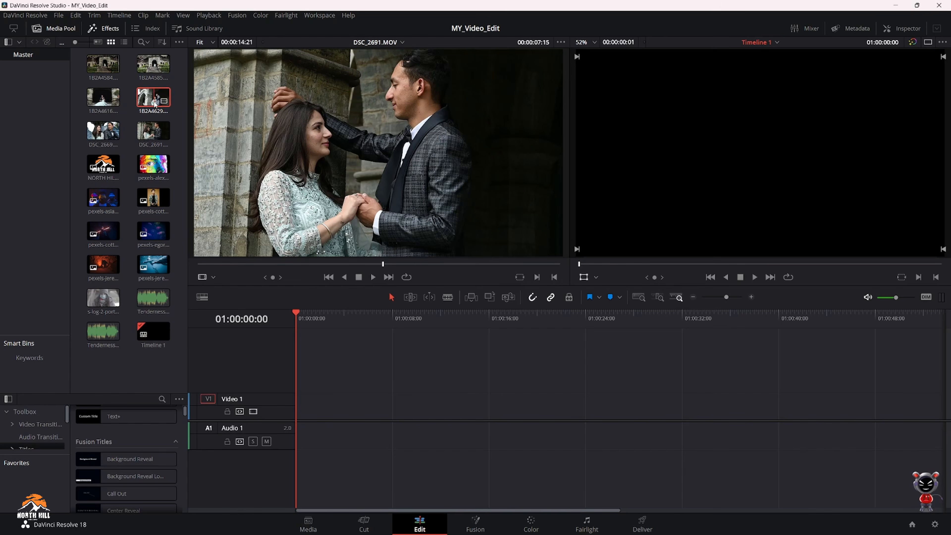
{"action": "left_click_drag", "start_coordinate": [383, 264], "coordinate": [205, 267]}
{"action": "left_click_drag", "start_coordinate": [307, 266], "coordinate": [535, 264]}
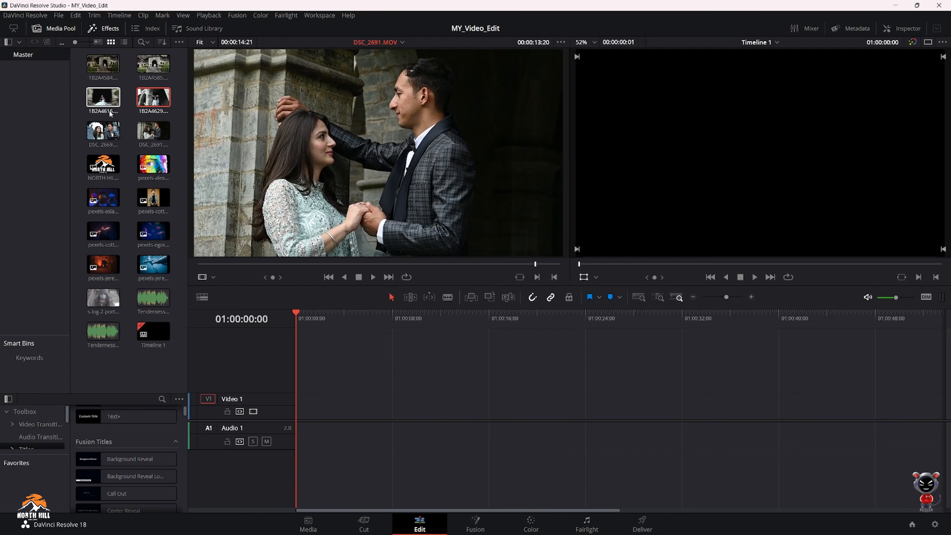
Mark 1B2A4584.MP4 from 14:30:42:22 to 14:31:03:03 in the source viewer and place that range at the start of Video 1.
{"action": "left_click", "coordinate": [101, 67]}
{"action": "double_click", "coordinate": [101, 67]}
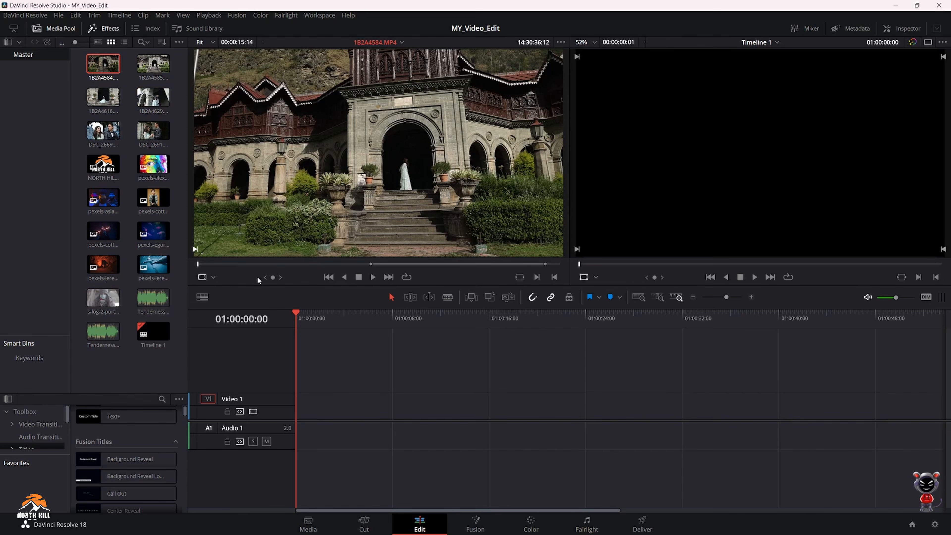
{"action": "left_click_drag", "start_coordinate": [197, 265], "coordinate": [270, 277]}
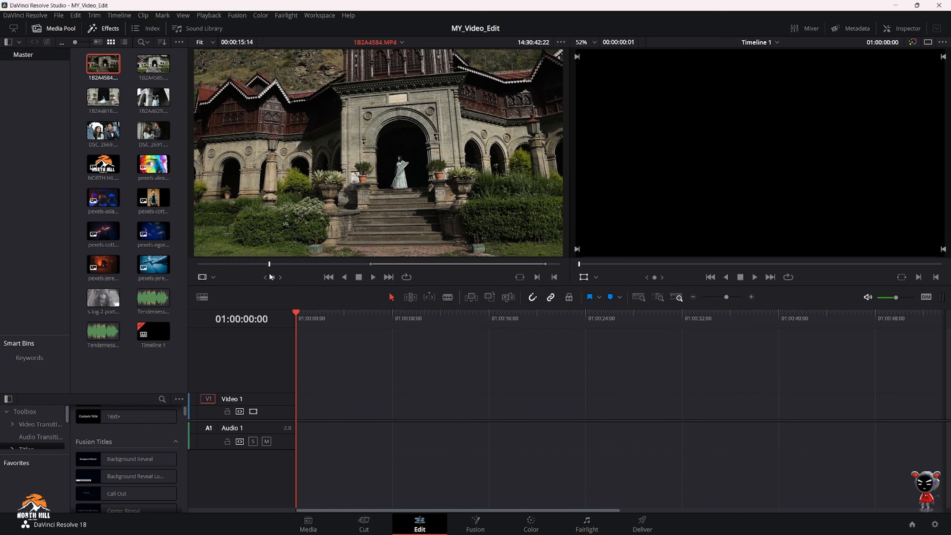
{"action": "left_click", "coordinate": [537, 277]}
{"action": "mouse_move", "coordinate": [270, 264]}
{"action": "left_mouse_down"}
{"action": "mouse_move", "coordinate": [419, 266]}
{"action": "mouse_move", "coordinate": [410, 272]}
{"action": "mouse_move", "coordinate": [496, 259]}
{"action": "left_mouse_up"}
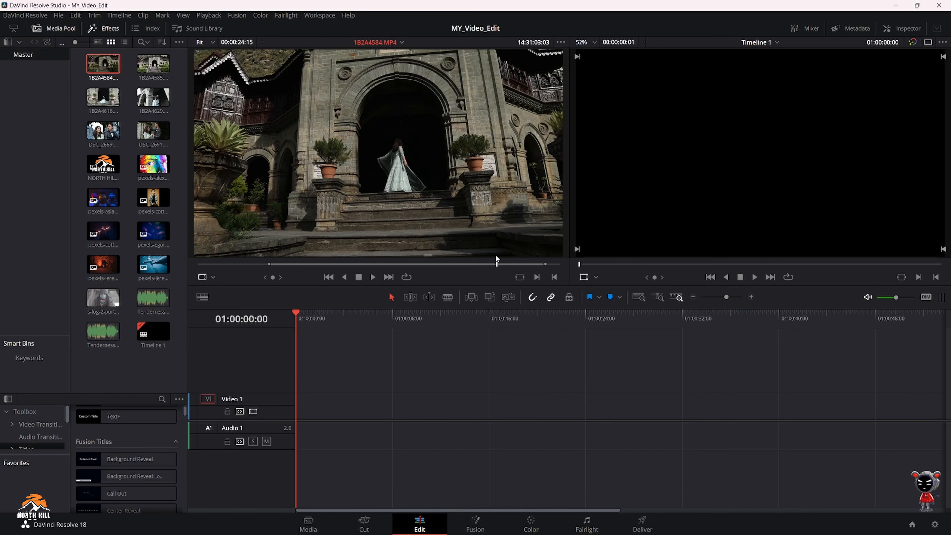
{"action": "left_click", "coordinate": [556, 277]}
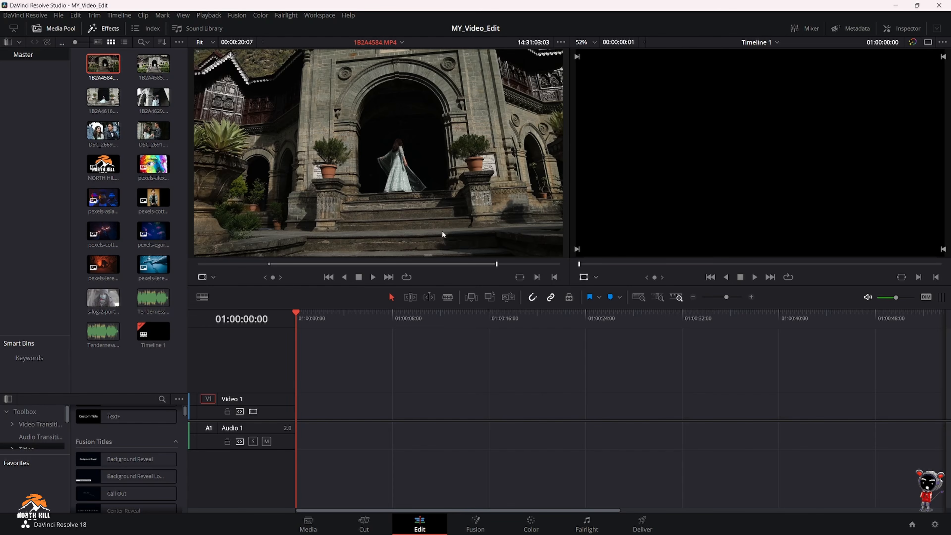
{"action": "left_click_drag", "start_coordinate": [356, 139], "coordinate": [299, 410]}
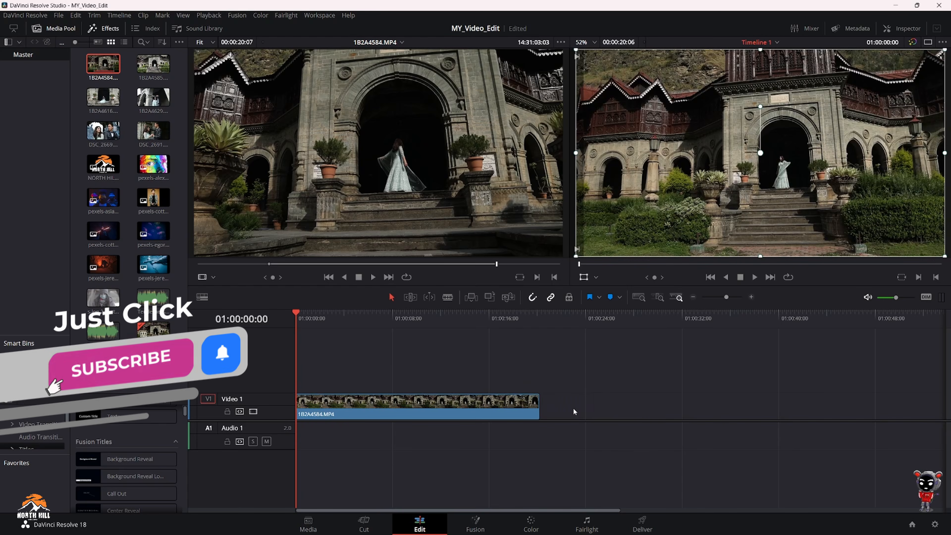
Play the timeline from its start, return to the beginning, and play again to about 01:00:06:13.
{"action": "key", "text": "space"}
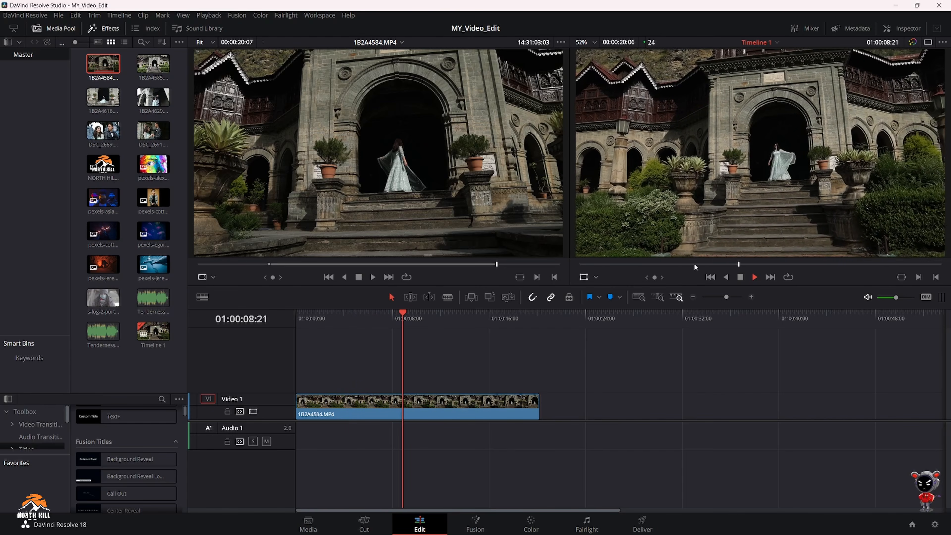
{"action": "key", "text": "space"}
{"action": "left_click_drag", "start_coordinate": [662, 264], "coordinate": [560, 264]}
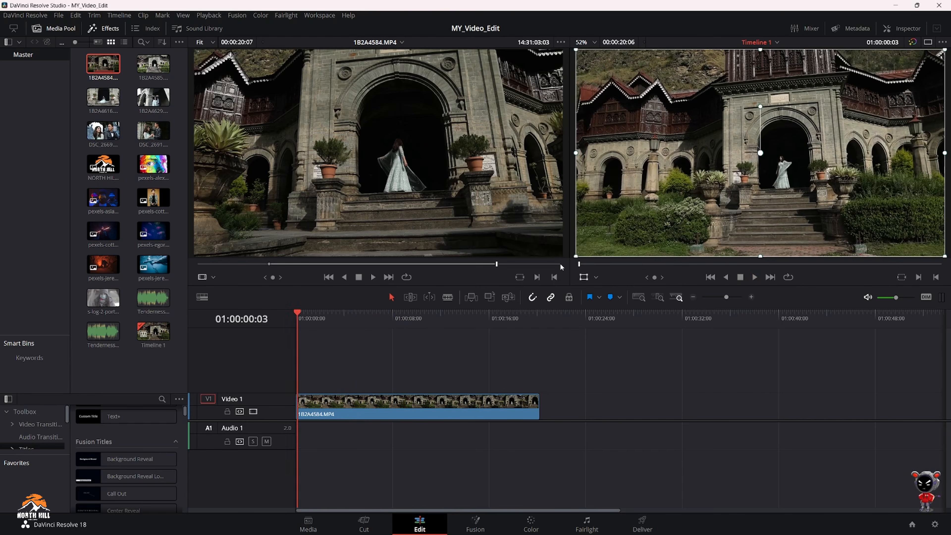
{"action": "left_click", "coordinate": [753, 281]}
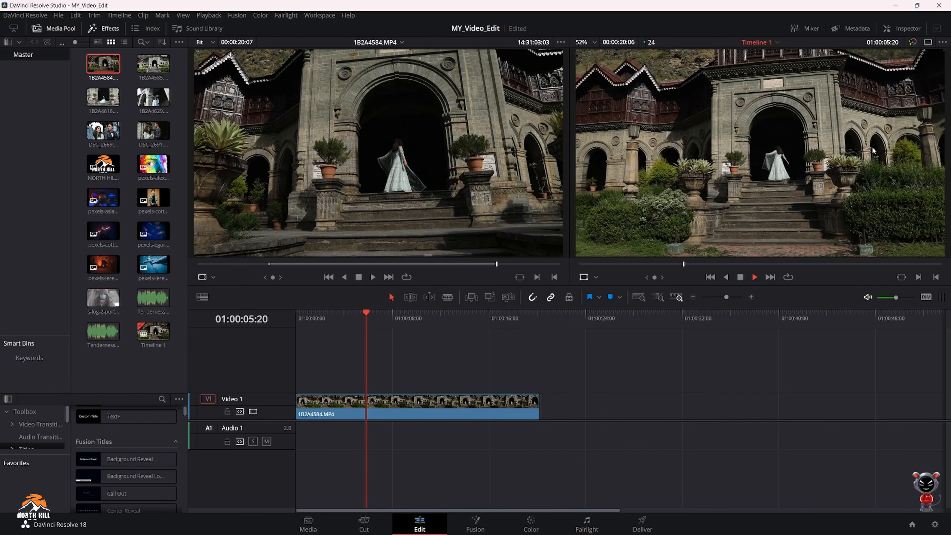
{"action": "key", "text": "space"}
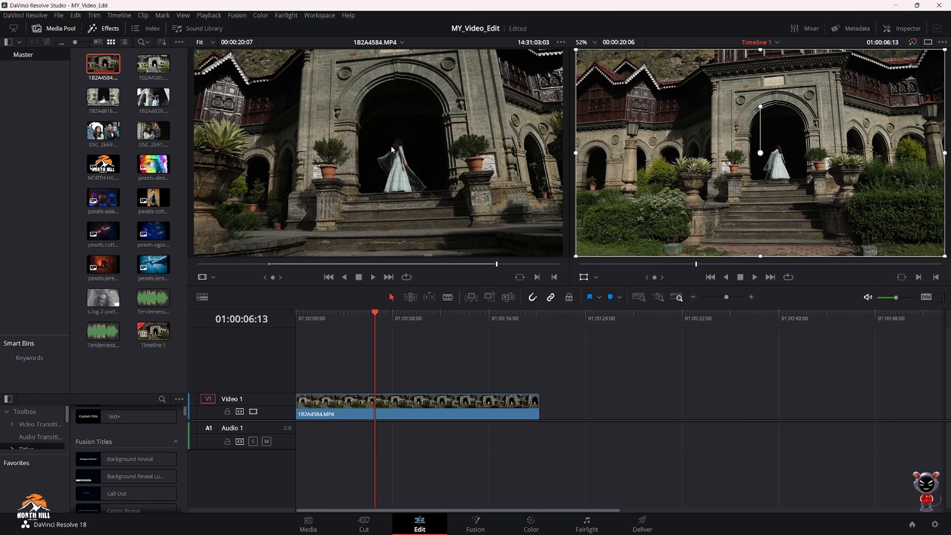
Switch to a single timeline viewer and play the clip on to about 01:00:11:09.
{"action": "left_click", "coordinate": [927, 42]}
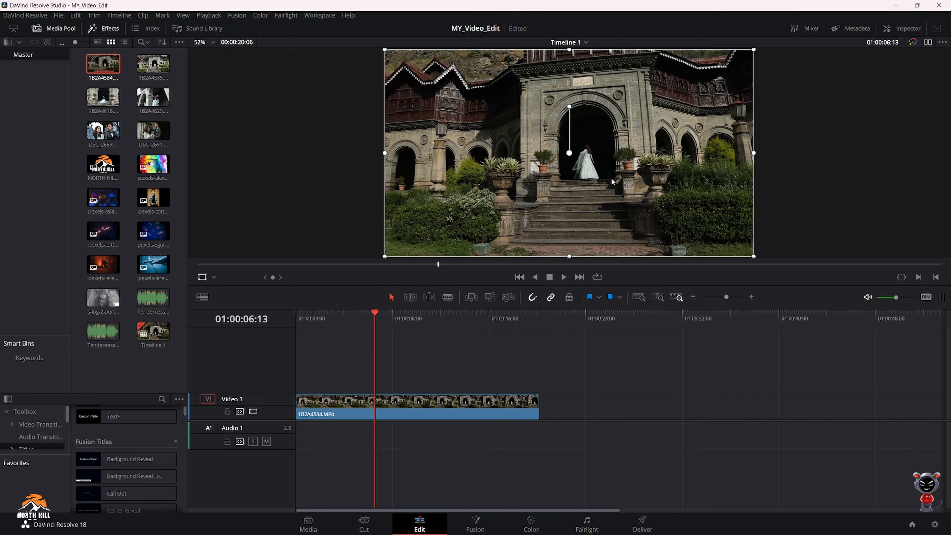
{"action": "left_click", "coordinate": [929, 46]}
{"action": "left_click", "coordinate": [929, 45]}
{"action": "key", "text": "space"}
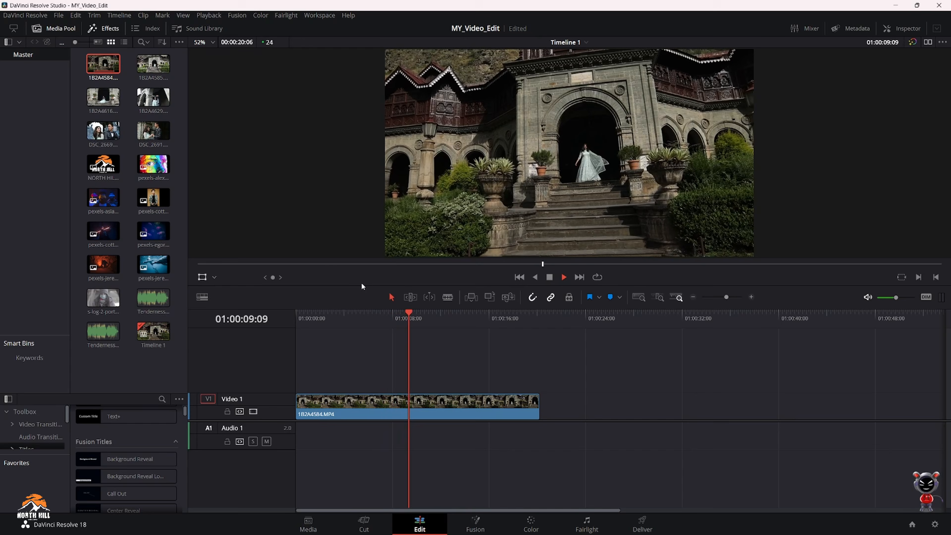
{"action": "key", "text": "space"}
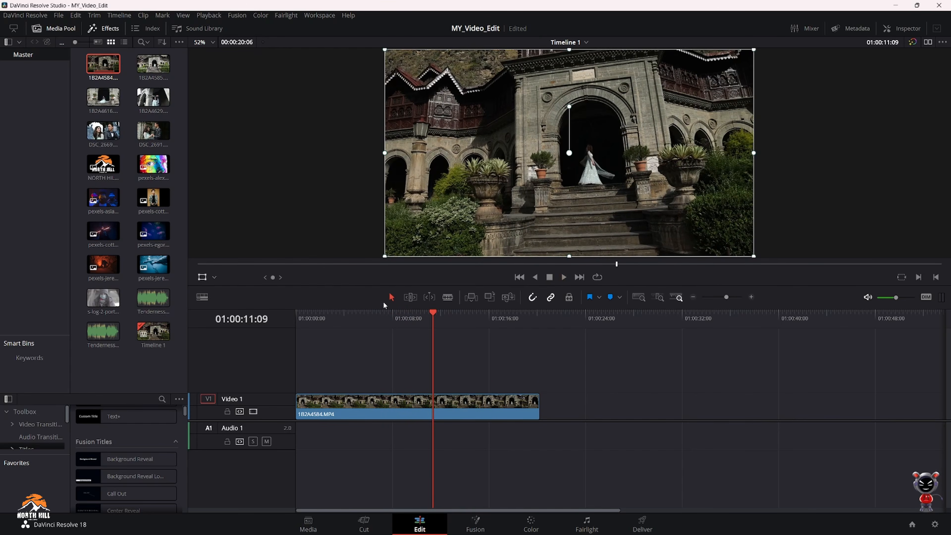
Select the 1B2A4584.MP4 clip on Video 1, move the playhead to 01:00:07:13 and show the clip's Inspector settings.
{"action": "left_click_drag", "start_coordinate": [356, 313], "coordinate": [390, 319]}
{"action": "left_click", "coordinate": [421, 402]}
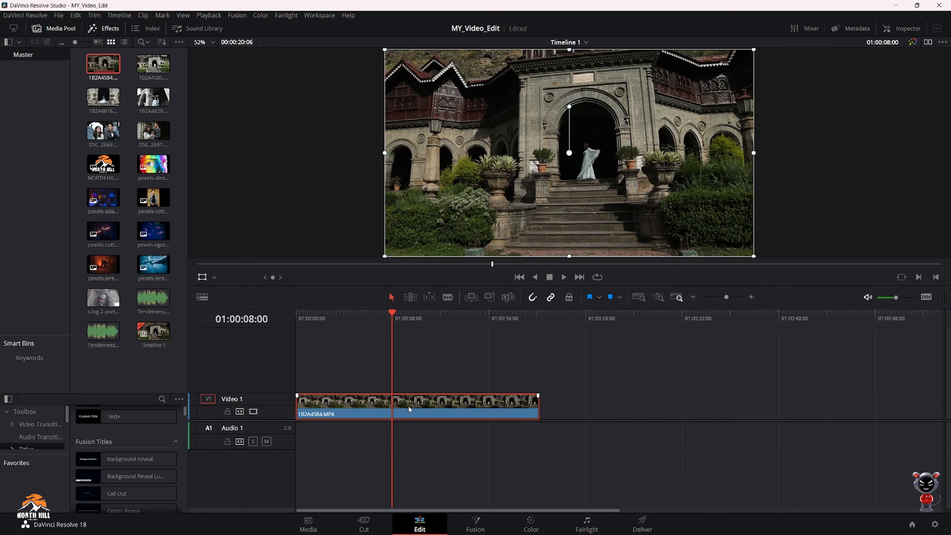
{"action": "left_click_drag", "start_coordinate": [394, 313], "coordinate": [387, 314]}
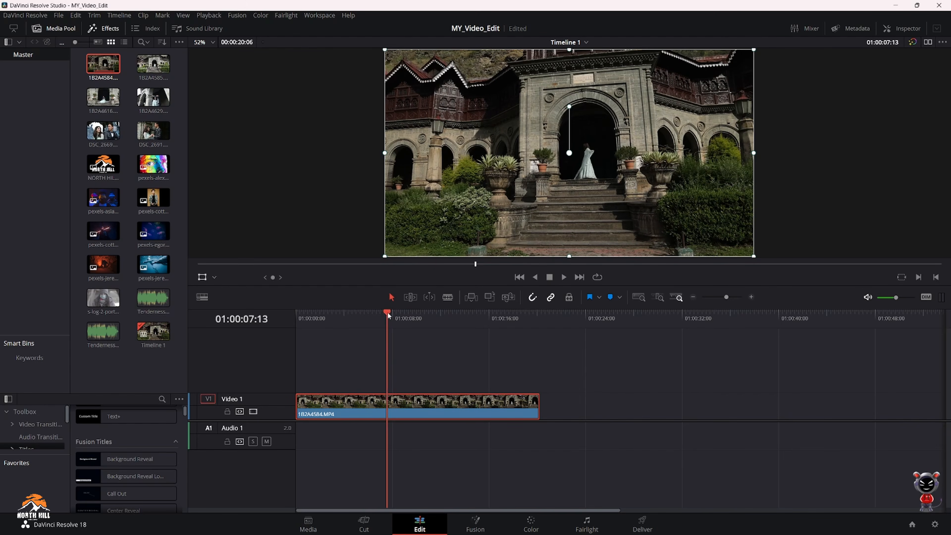
{"action": "left_click", "coordinate": [901, 28]}
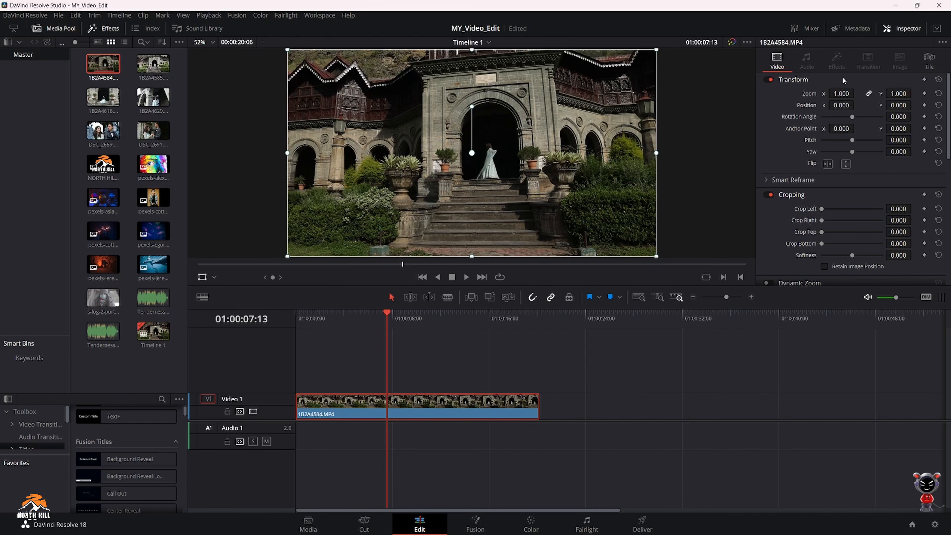
Set the timeline clip's Zoom to 1.180 and its Position to X -21.000 and Y -2.000.
{"action": "mouse_move", "coordinate": [839, 95]}
{"action": "left_mouse_down"}
{"action": "mouse_move", "coordinate": [853, 96]}
{"action": "mouse_move", "coordinate": [806, 106]}
{"action": "mouse_move", "coordinate": [838, 106]}
{"action": "mouse_move", "coordinate": [824, 106]}
{"action": "left_mouse_up"}
{"action": "scroll", "coordinate": [633, 143], "scroll_direction": "down", "scroll_amount": 3}
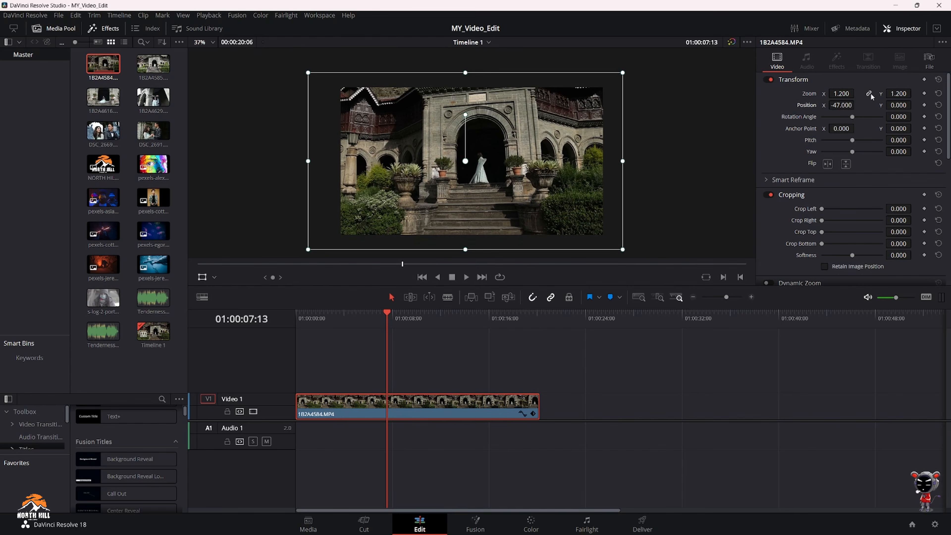
{"action": "left_click_drag", "start_coordinate": [838, 93], "coordinate": [861, 105]}
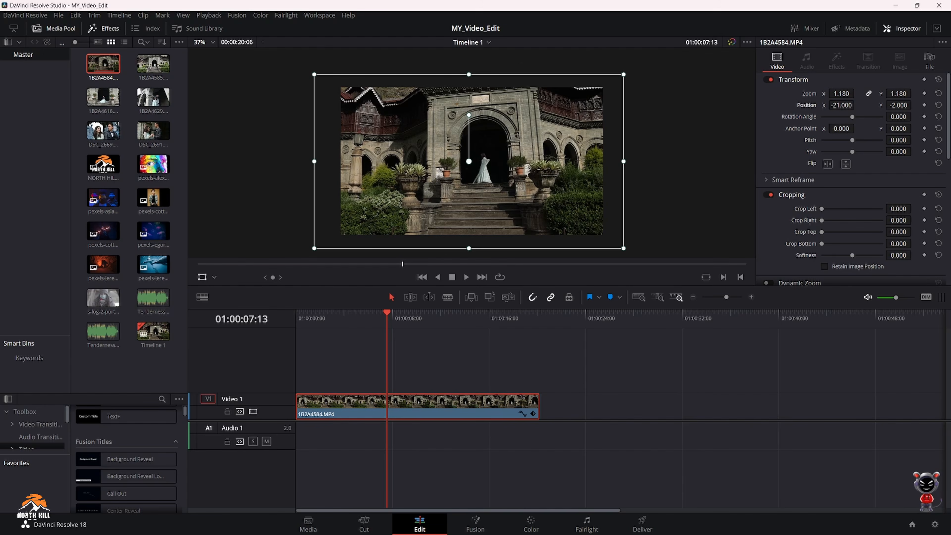
Try tilting the clip, set its Zoom to 1.380, and return the Rotation Angle to 0 at 01:00:13:14.
{"action": "left_click_drag", "start_coordinate": [898, 117], "coordinate": [869, 117]}
{"action": "left_click_drag", "start_coordinate": [909, 91], "coordinate": [924, 91]}
{"action": "left_click_drag", "start_coordinate": [418, 319], "coordinate": [460, 330]}
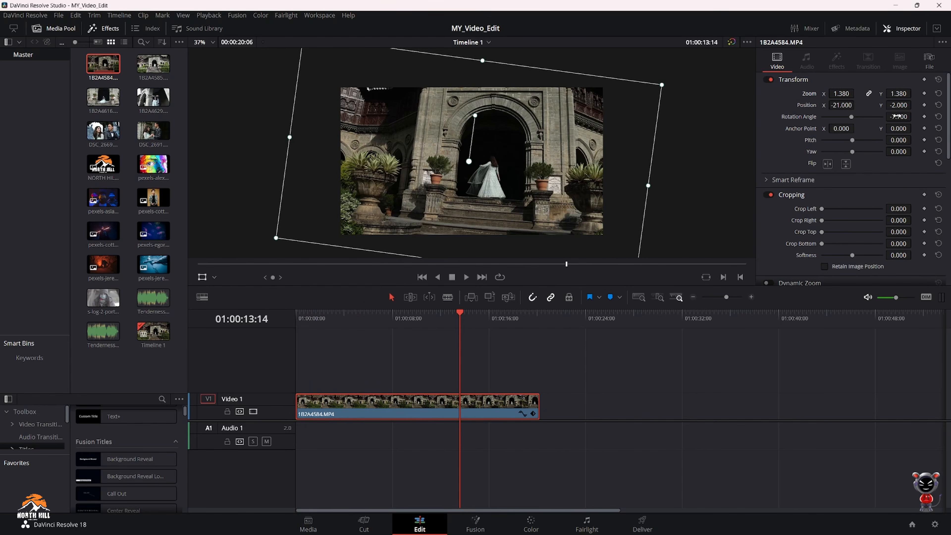
{"action": "left_click_drag", "start_coordinate": [898, 114], "coordinate": [895, 116]}
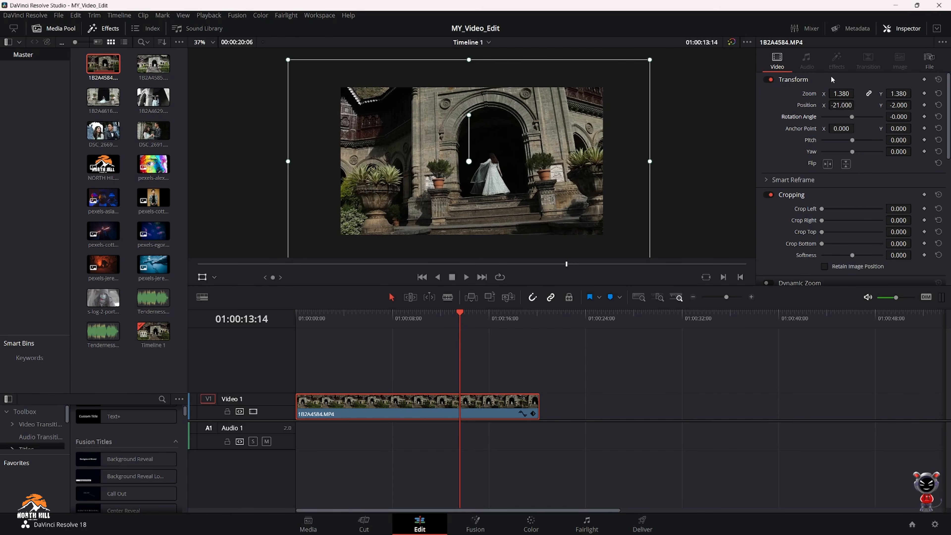
Keyframe the clip's Rotation Angle from -18.500 at 01:00:00:00 to 0.000 at 01:00:19:13, with Zoom set to 1.580.
{"action": "left_click_drag", "start_coordinate": [441, 320], "coordinate": [296, 349]}
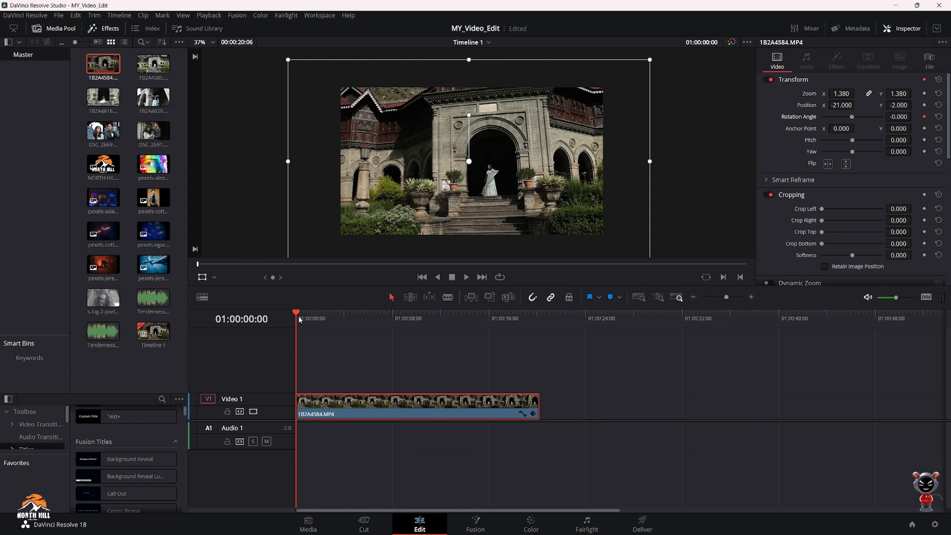
{"action": "left_click_drag", "start_coordinate": [897, 116], "coordinate": [868, 116]}
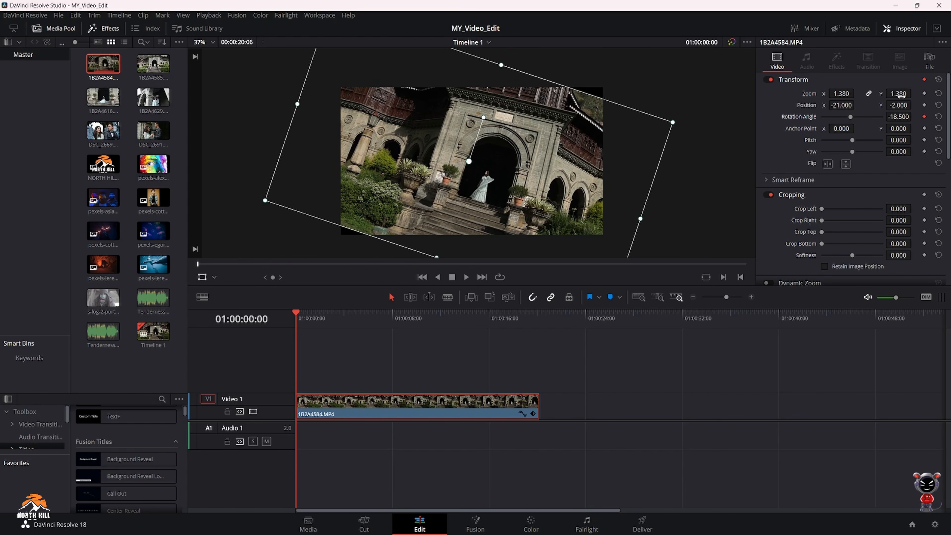
{"action": "left_click_drag", "start_coordinate": [900, 95], "coordinate": [915, 95]}
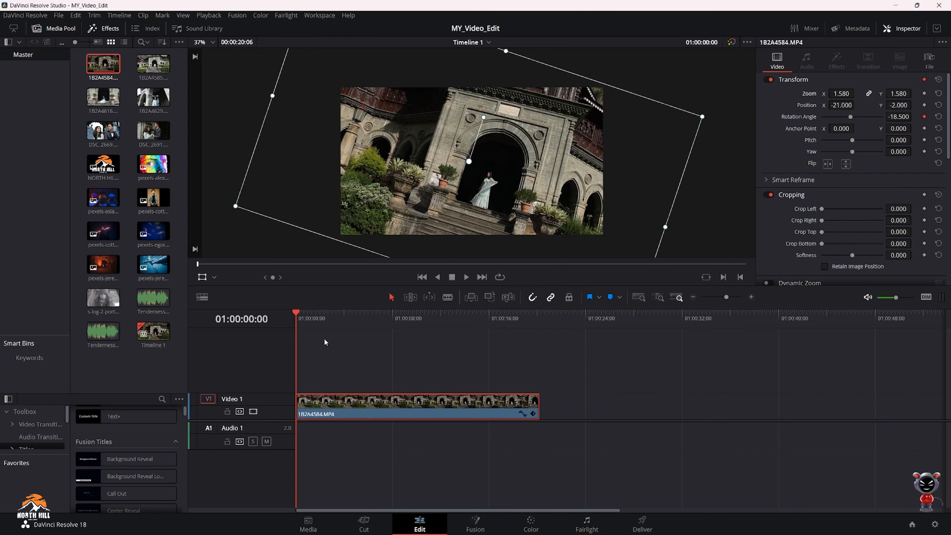
{"action": "left_click_drag", "start_coordinate": [308, 325], "coordinate": [539, 324]}
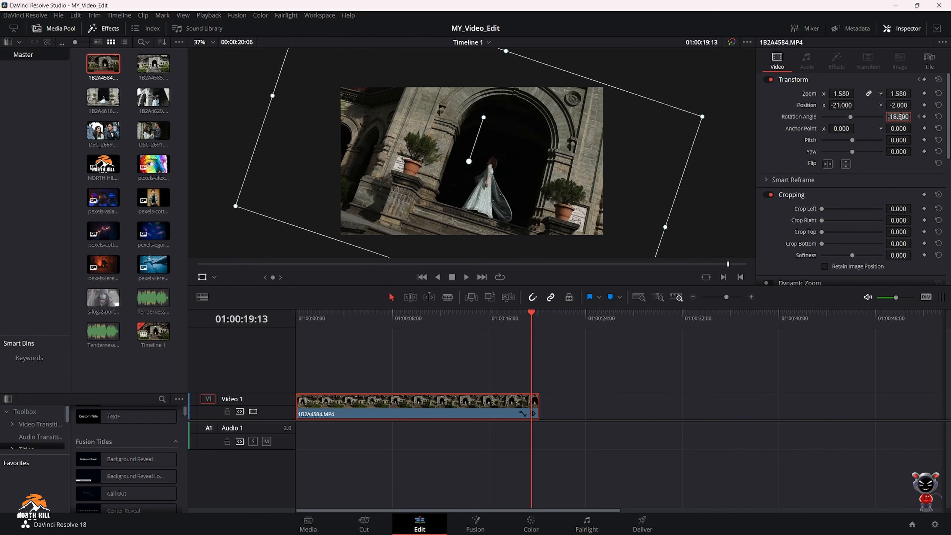
{"action": "key", "text": "Return"}
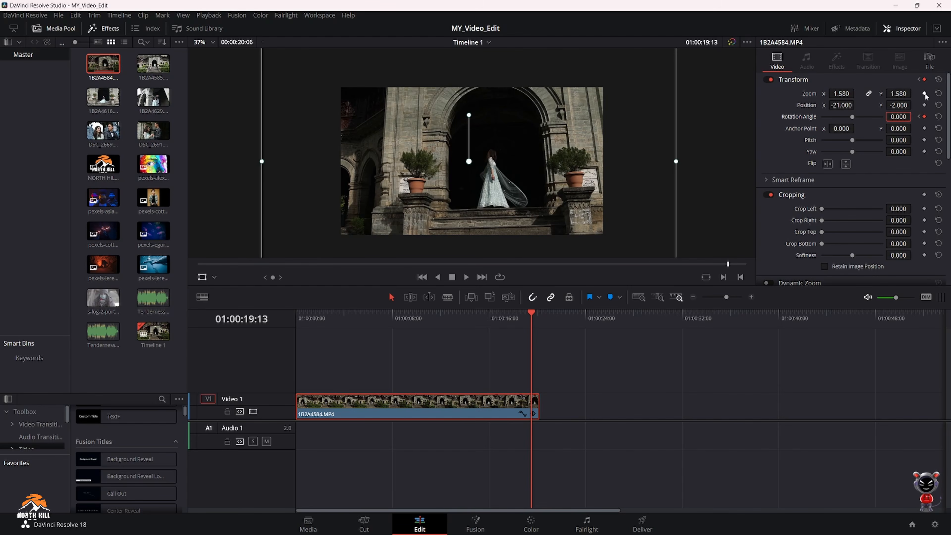
Play the rotation animation from the start of the timeline to about 01:00:04:03.
{"action": "left_click_drag", "start_coordinate": [523, 314], "coordinate": [296, 339]}
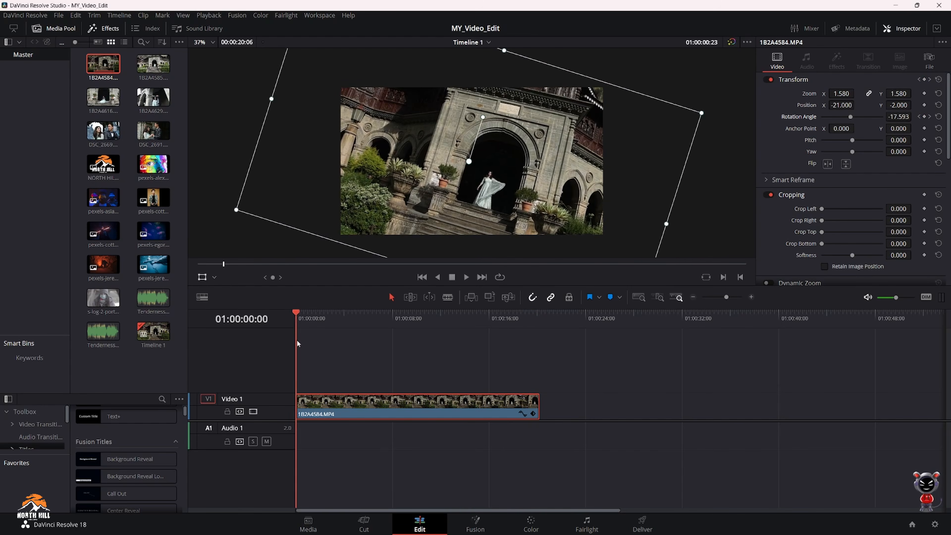
{"action": "key", "text": "space"}
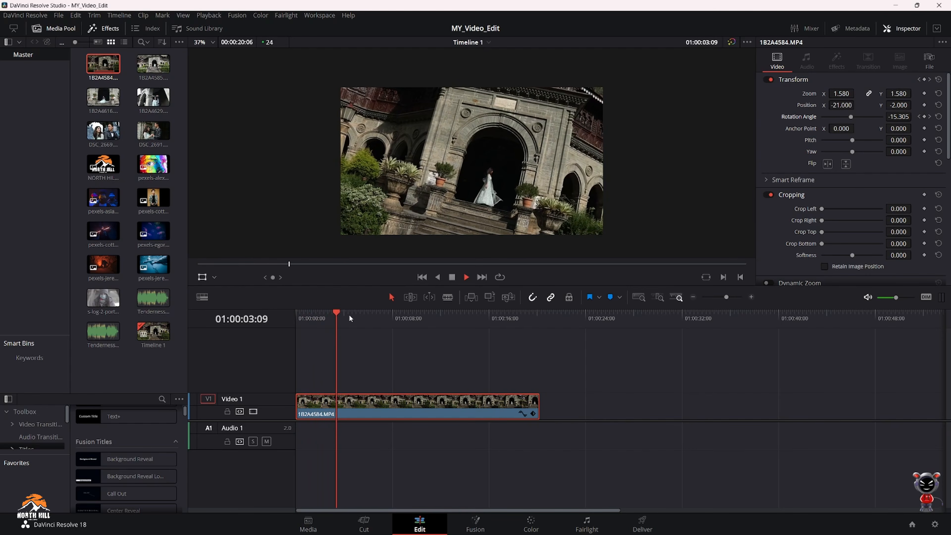
{"action": "key", "text": "space"}
{"action": "key", "text": "space"}
{"action": "key", "text": "space"}
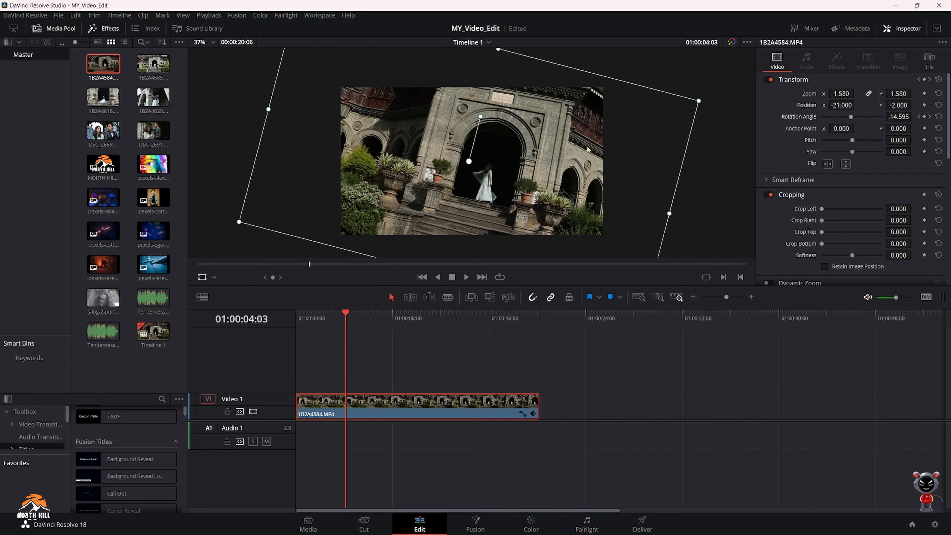
Delete both Rotation Angle keyframes from the clip, at 01:00:19:13 and at 01:00:00:00.
{"action": "left_click", "coordinate": [930, 117]}
{"action": "left_click", "coordinate": [925, 117]}
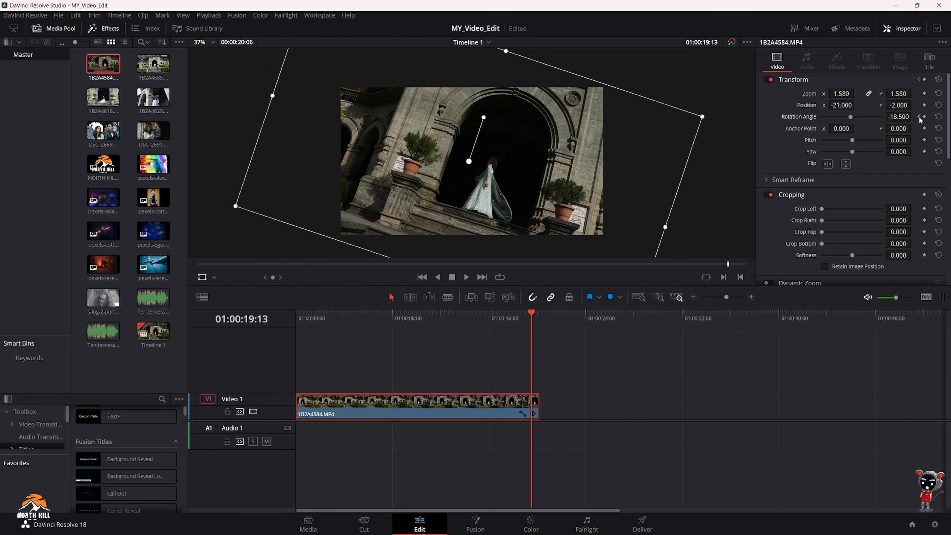
{"action": "left_click", "coordinate": [919, 117]}
{"action": "left_click", "coordinate": [924, 117]}
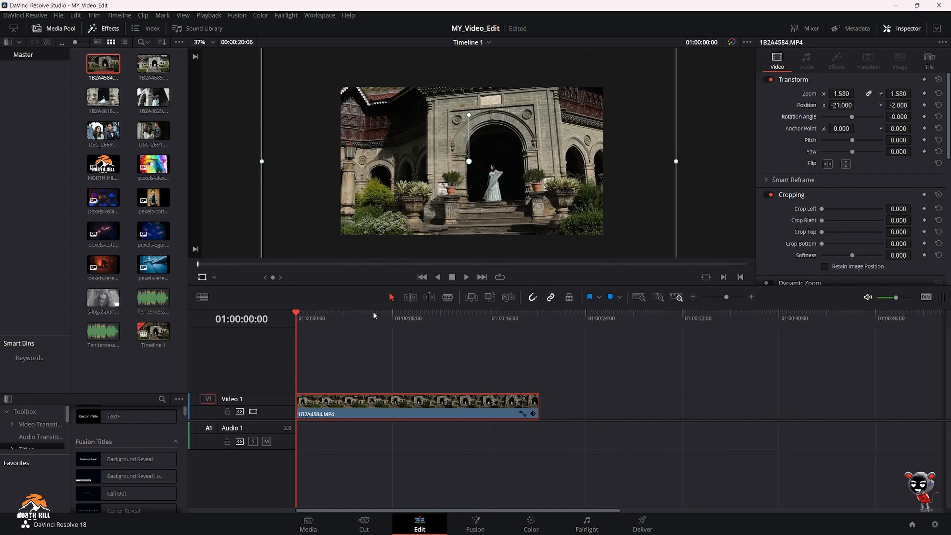
Reset the clip's Zoom, Position and Rotation Angle to their defaults.
{"action": "left_click", "coordinate": [941, 92]}
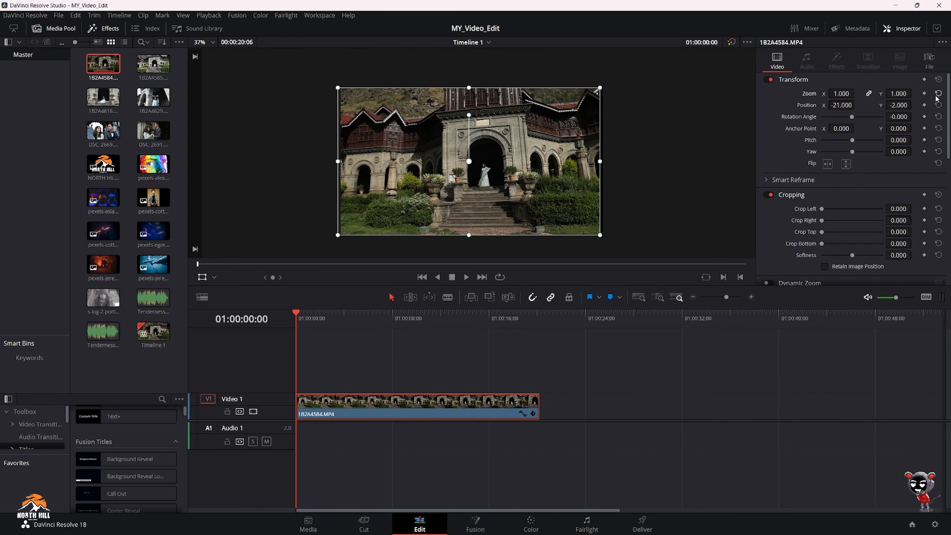
{"action": "left_click", "coordinate": [938, 106]}
{"action": "left_click", "coordinate": [938, 116]}
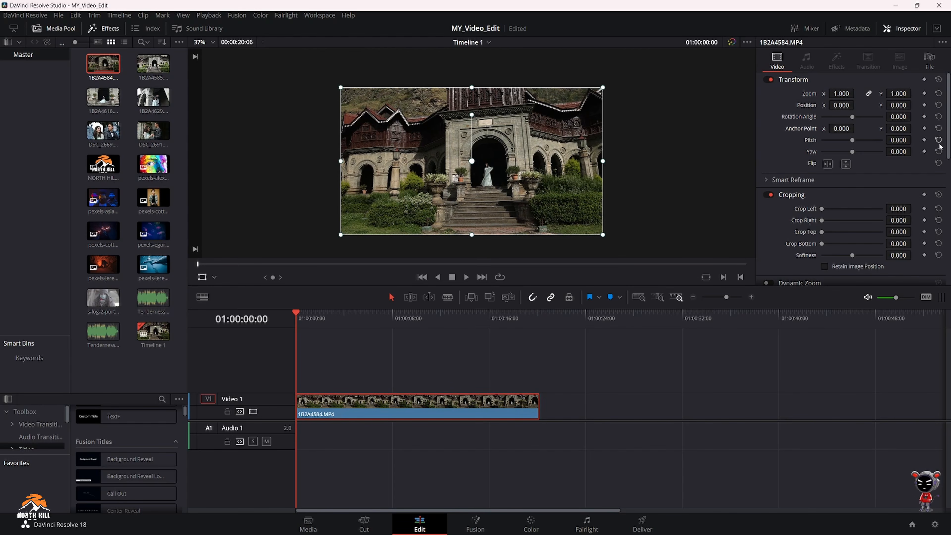
Play the clip to 01:00:02:12 and zoom the timeline viewer to 29%.
{"action": "key", "text": "space"}
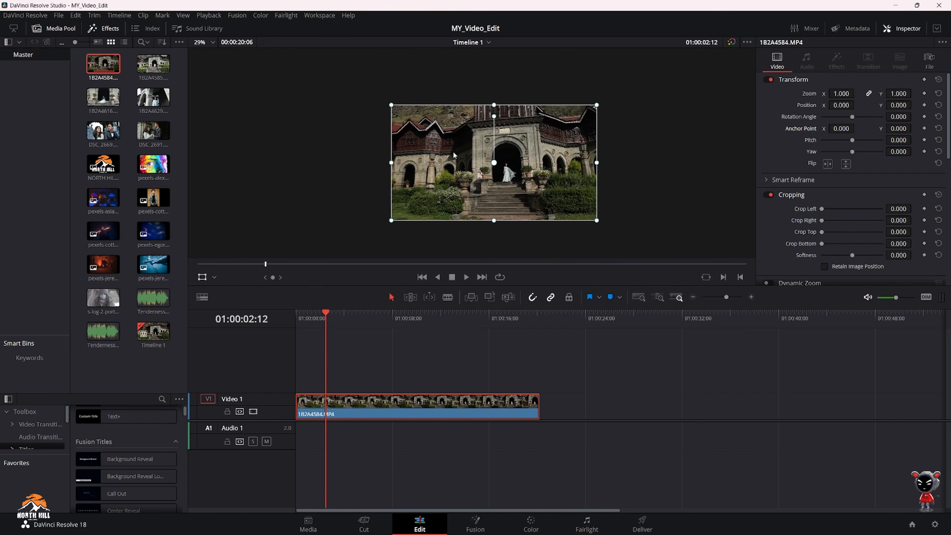
{"action": "scroll", "coordinate": [428, 146], "scroll_direction": "down", "scroll_amount": 4}
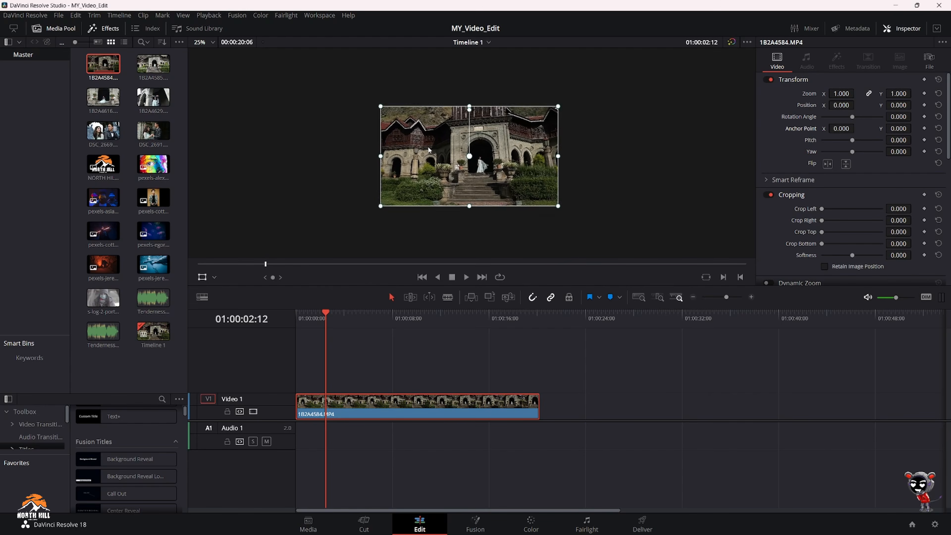
{"action": "scroll", "coordinate": [428, 148], "scroll_direction": "up", "scroll_amount": 6}
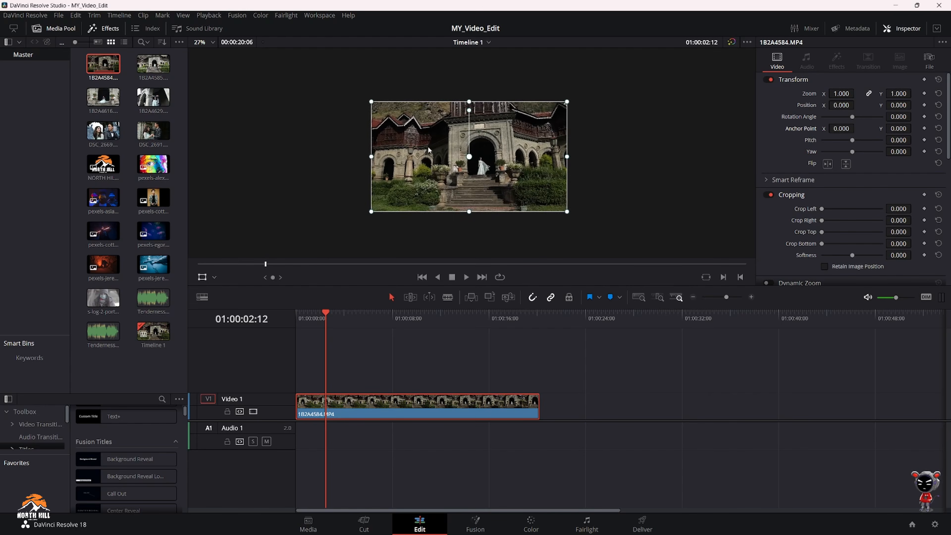
{"action": "scroll", "coordinate": [429, 145], "scroll_direction": "down", "scroll_amount": 3}
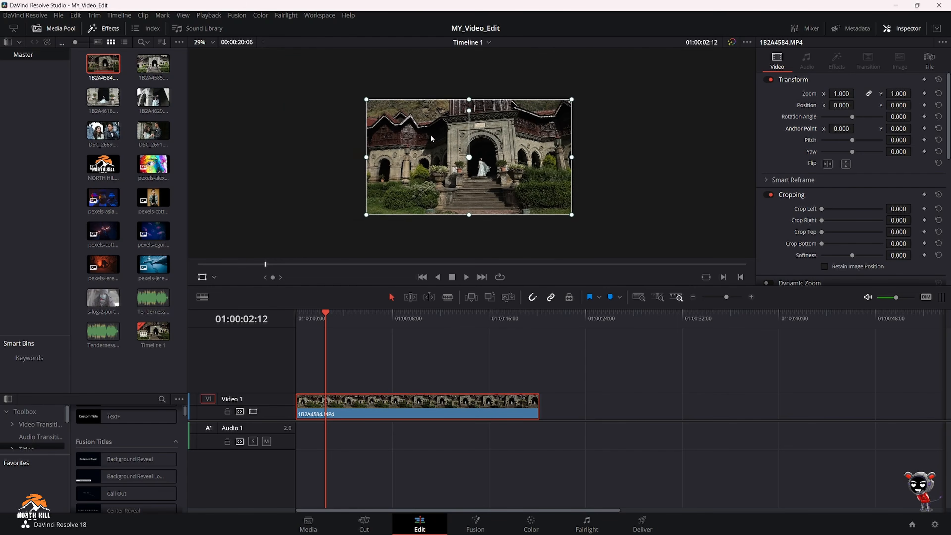
Fit the clip's image to the timeline viewer at 52% zoom.
{"action": "scroll", "coordinate": [430, 136], "scroll_direction": "up", "scroll_amount": 2}
{"action": "left_click_drag", "start_coordinate": [430, 139], "coordinate": [441, 140]}
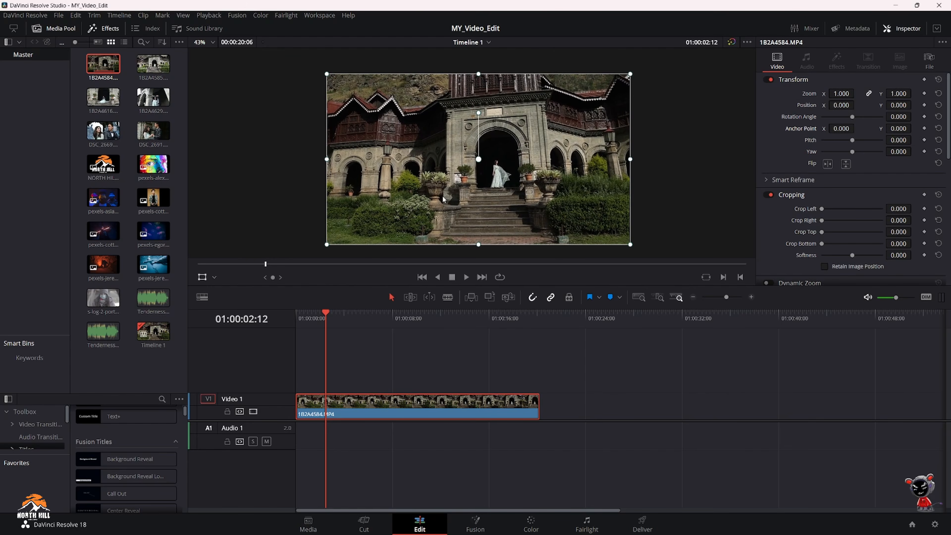
{"action": "left_click", "coordinate": [212, 44]}
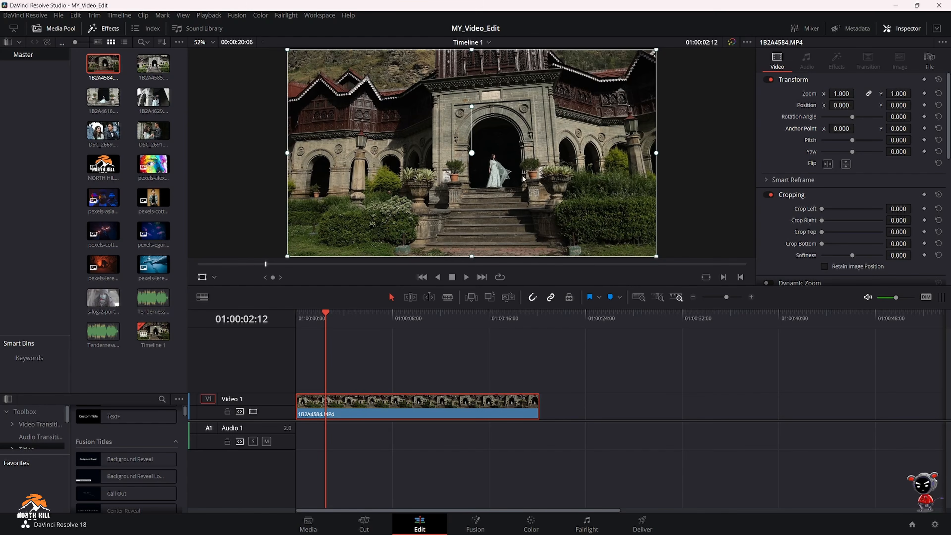
{"action": "scroll", "coordinate": [531, 167], "scroll_direction": "down", "scroll_amount": 3}
{"action": "scroll", "coordinate": [531, 167], "scroll_direction": "up", "scroll_amount": 3}
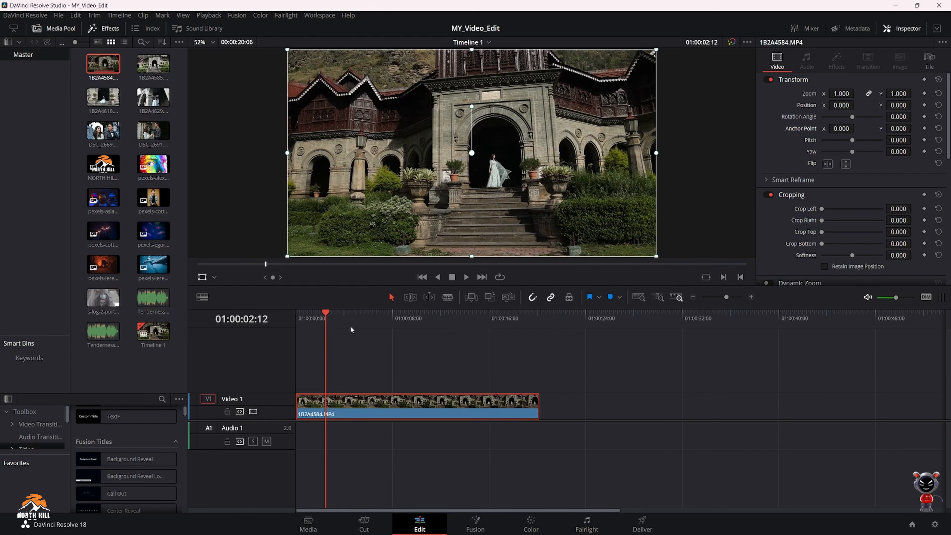
Turn the viewer's transform overlay off and back on, and scale the clip by its corner handle to a Zoom of about 1.005.
{"action": "left_click", "coordinate": [202, 278]}
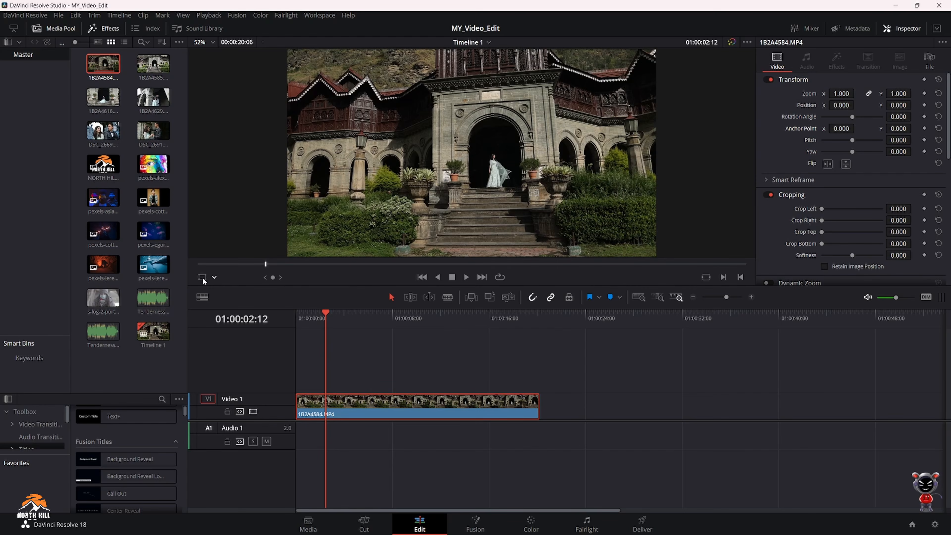
{"action": "left_click", "coordinate": [202, 278]}
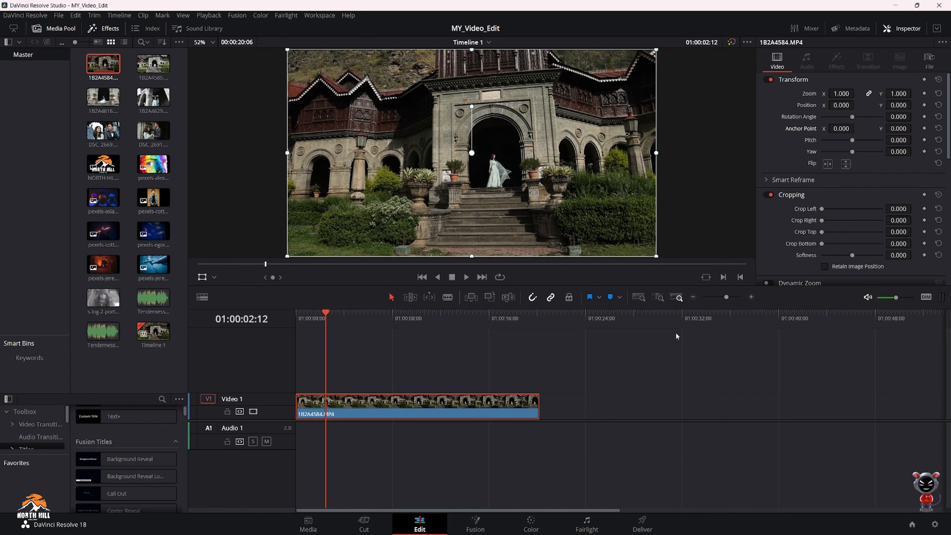
{"action": "mouse_move", "coordinate": [657, 258]}
{"action": "left_mouse_down"}
{"action": "mouse_move", "coordinate": [616, 216]}
{"action": "mouse_move", "coordinate": [673, 255]}
{"action": "left_mouse_up"}
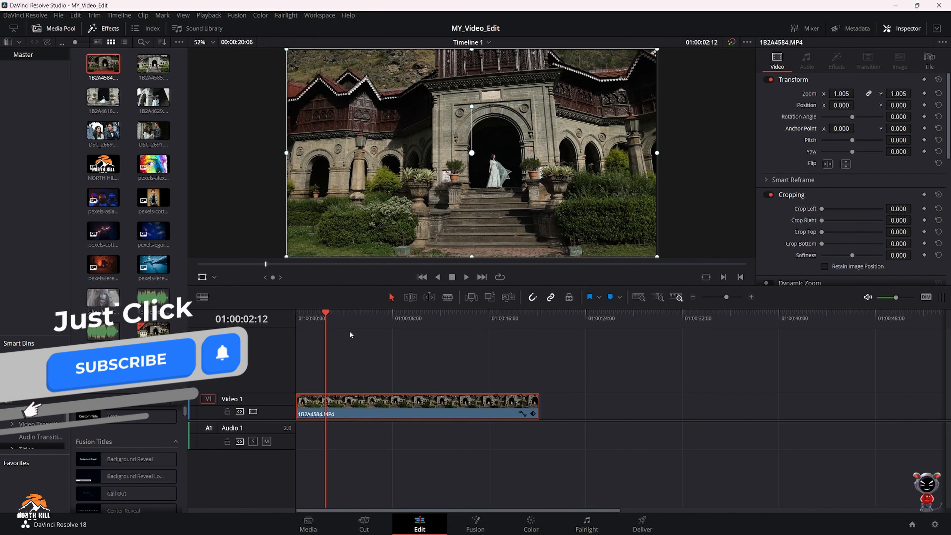
Try the horizontal and vertical flips on the clip at 01:00:10:09, switching each one off again.
{"action": "left_click_drag", "start_coordinate": [336, 317], "coordinate": [420, 318]}
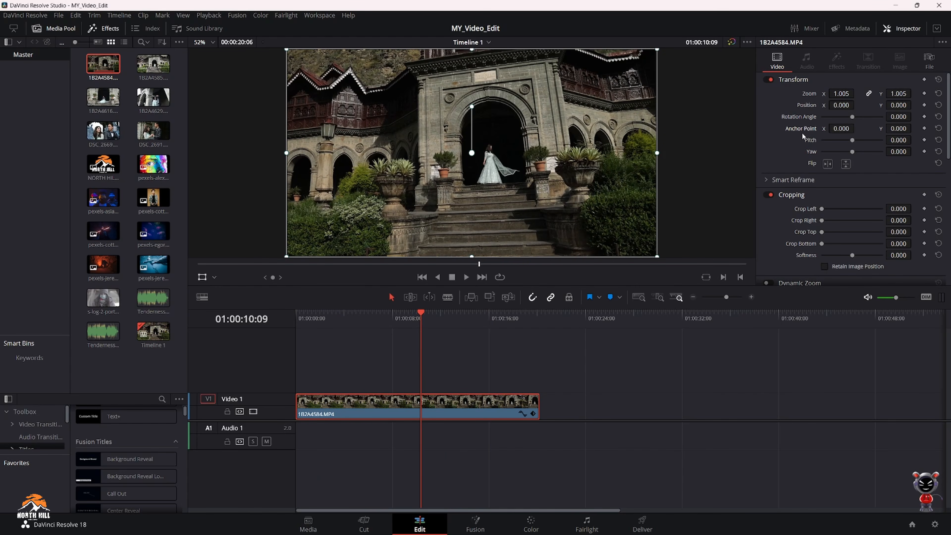
{"action": "left_click", "coordinate": [828, 165]}
{"action": "left_click", "coordinate": [828, 164]}
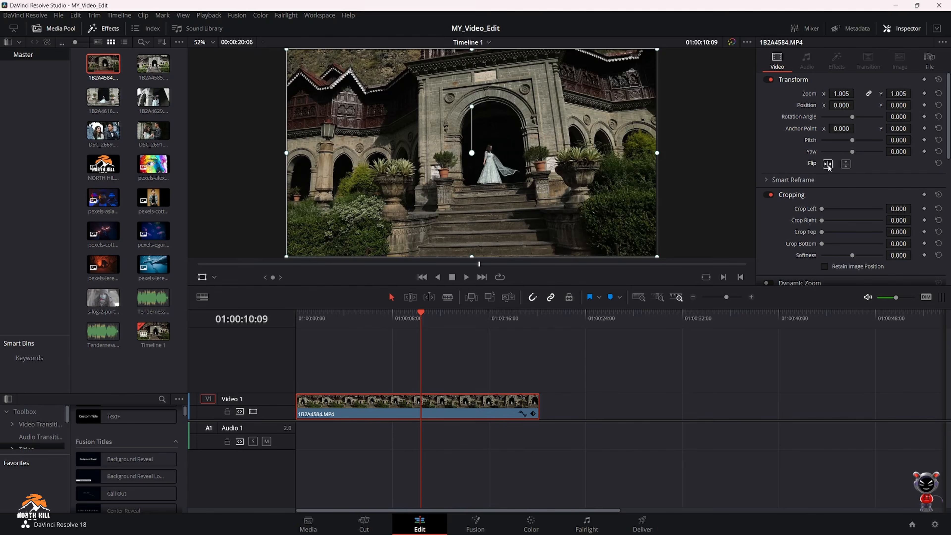
{"action": "left_click", "coordinate": [847, 164]}
{"action": "left_click", "coordinate": [847, 165]}
Try cropping the clip with Crop Left 249.200 and Crop Right 190.500, and reset both crop values.
{"action": "scroll", "coordinate": [847, 165], "scroll_direction": "down", "scroll_amount": 3}
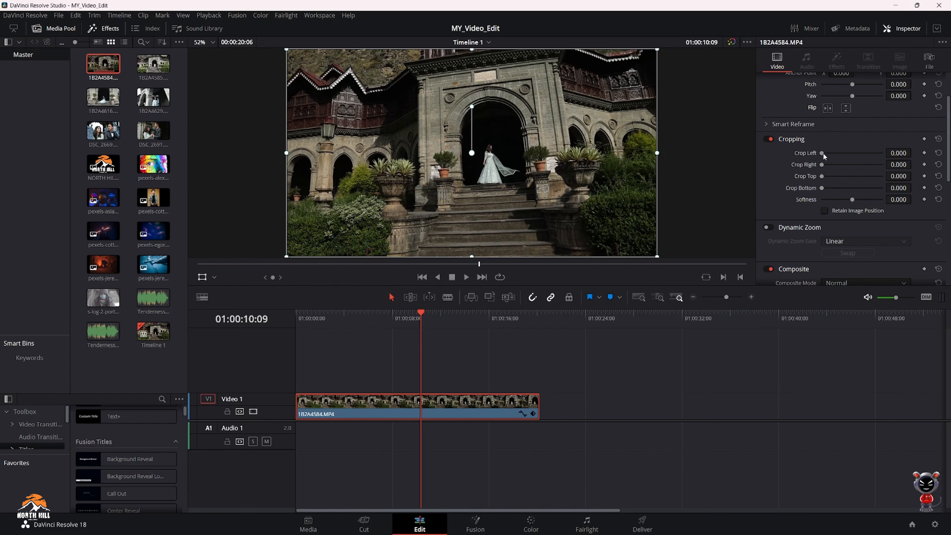
{"action": "mouse_move", "coordinate": [822, 153]}
{"action": "left_mouse_down"}
{"action": "mouse_move", "coordinate": [835, 152]}
{"action": "mouse_move", "coordinate": [827, 164]}
{"action": "left_mouse_up"}
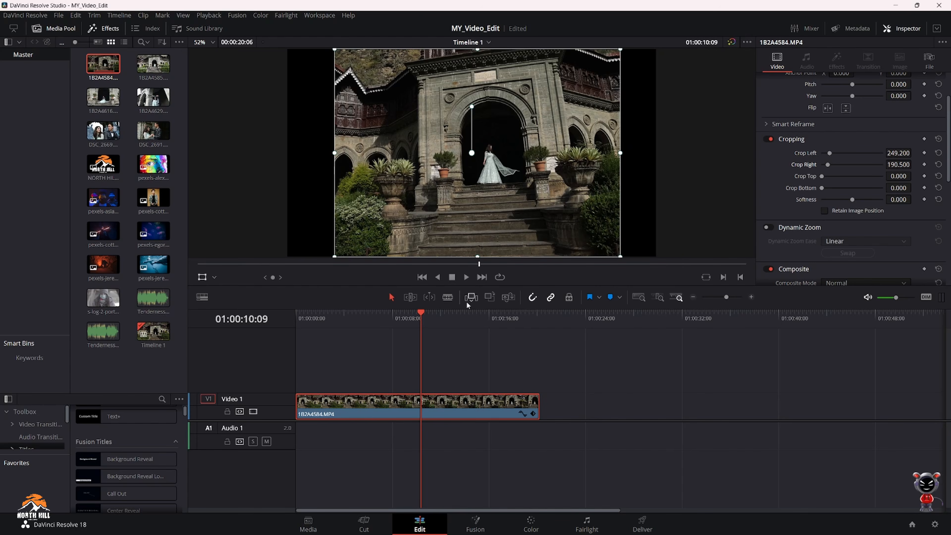
{"action": "mouse_move", "coordinate": [421, 317]}
{"action": "left_mouse_down"}
{"action": "mouse_move", "coordinate": [334, 330]}
{"action": "mouse_move", "coordinate": [422, 318]}
{"action": "left_mouse_up"}
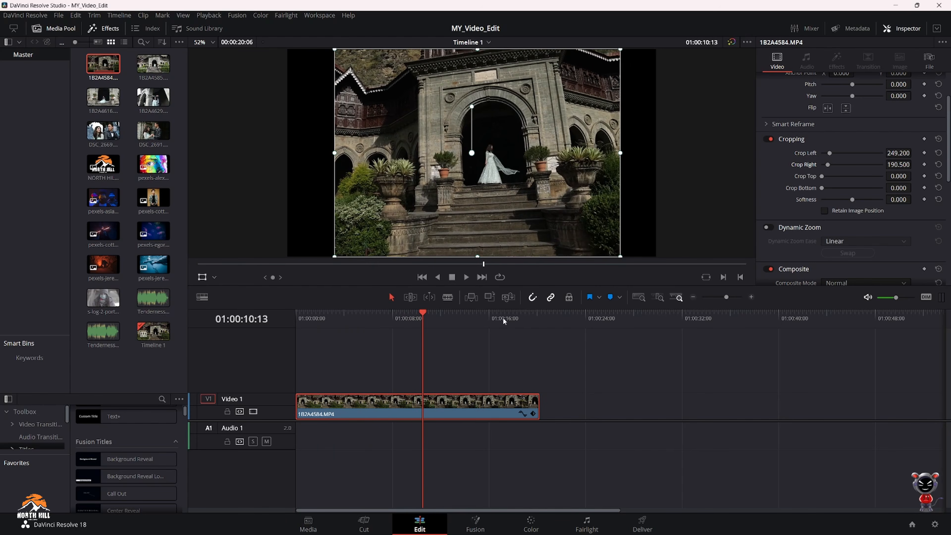
{"action": "left_click", "coordinate": [938, 153]}
{"action": "left_click", "coordinate": [938, 164]}
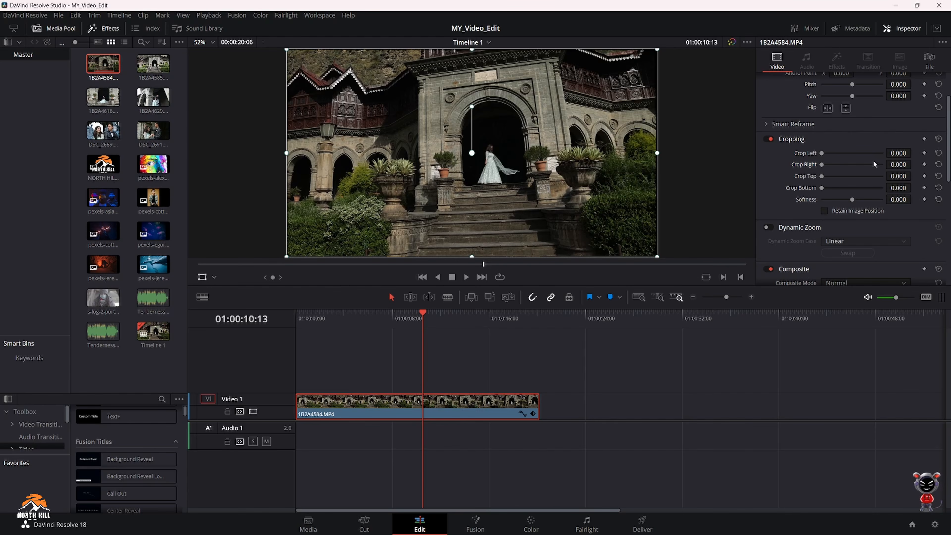
Try Dynamic Zoom on the clip, play it to 01:00:07:00, and turn the effect off again.
{"action": "scroll", "coordinate": [807, 193], "scroll_direction": "down", "scroll_amount": 2}
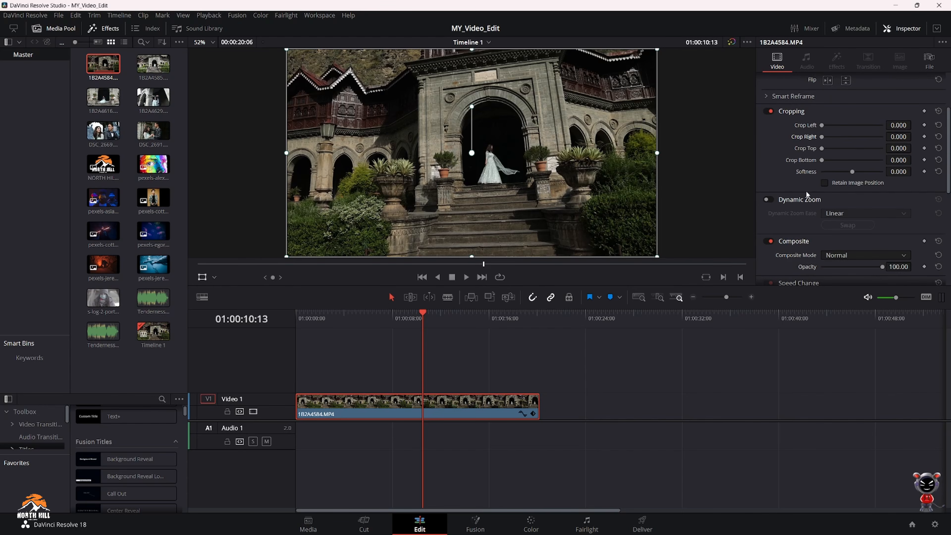
{"action": "left_click", "coordinate": [770, 200]}
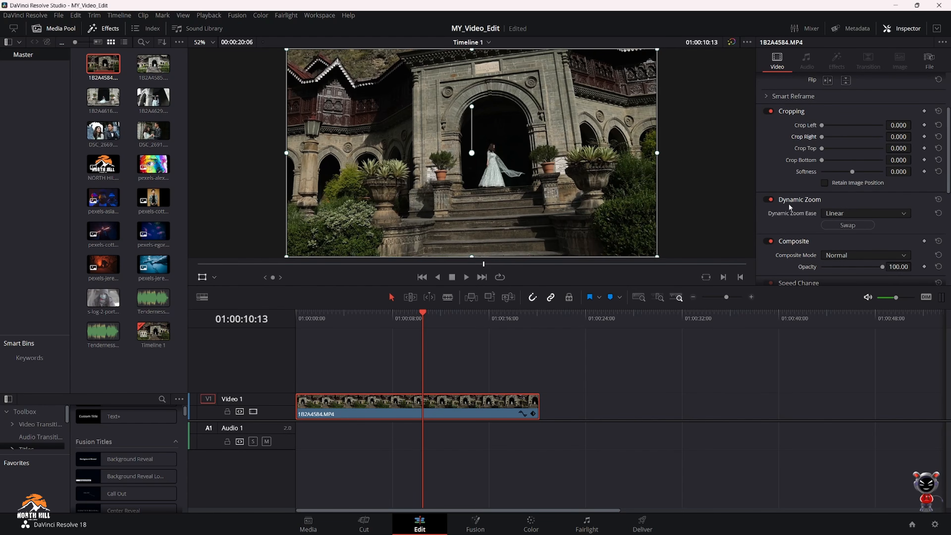
{"action": "left_click_drag", "start_coordinate": [418, 317], "coordinate": [361, 325]}
{"action": "key", "text": "space"}
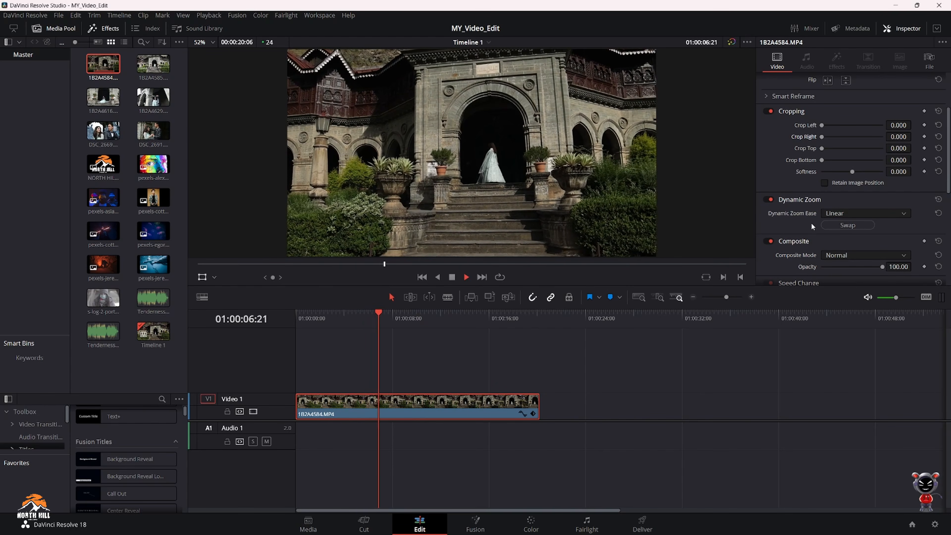
{"action": "key", "text": "space"}
{"action": "left_click", "coordinate": [770, 200]}
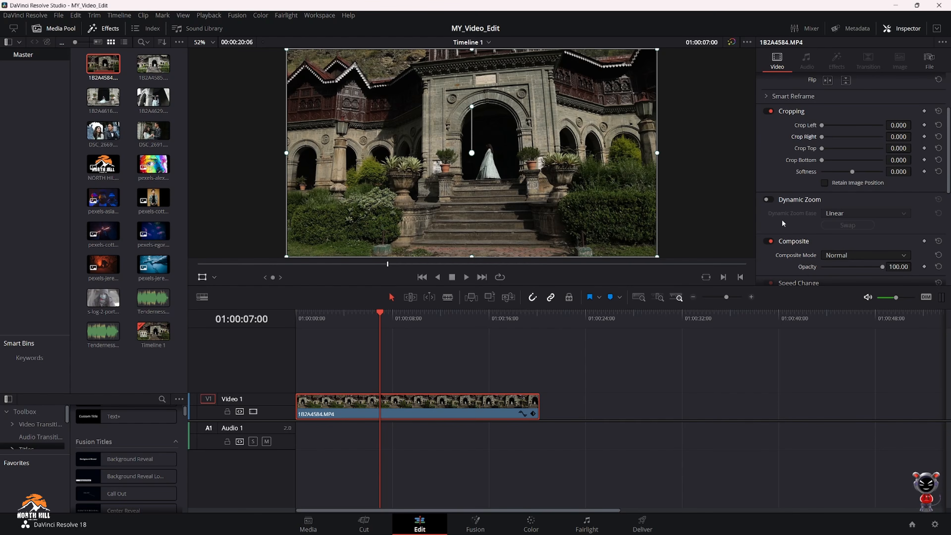
Place the pexels-jeremy-bishop-2422915.jpg dolphin image on Video 1 after the video clip and enable its Dynamic Zoom.
{"action": "left_click_drag", "start_coordinate": [153, 264], "coordinate": [562, 412]}
{"action": "left_click", "coordinate": [570, 318]}
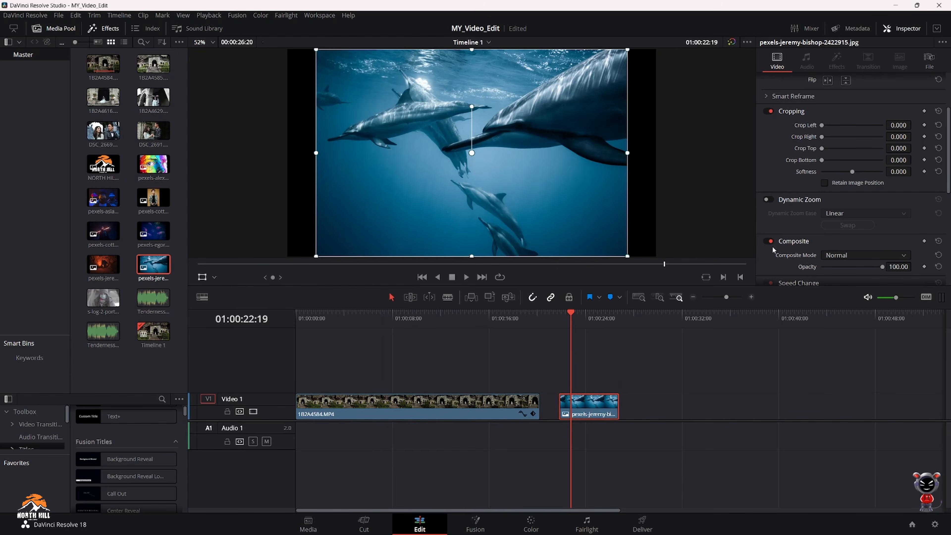
{"action": "left_click", "coordinate": [768, 198]}
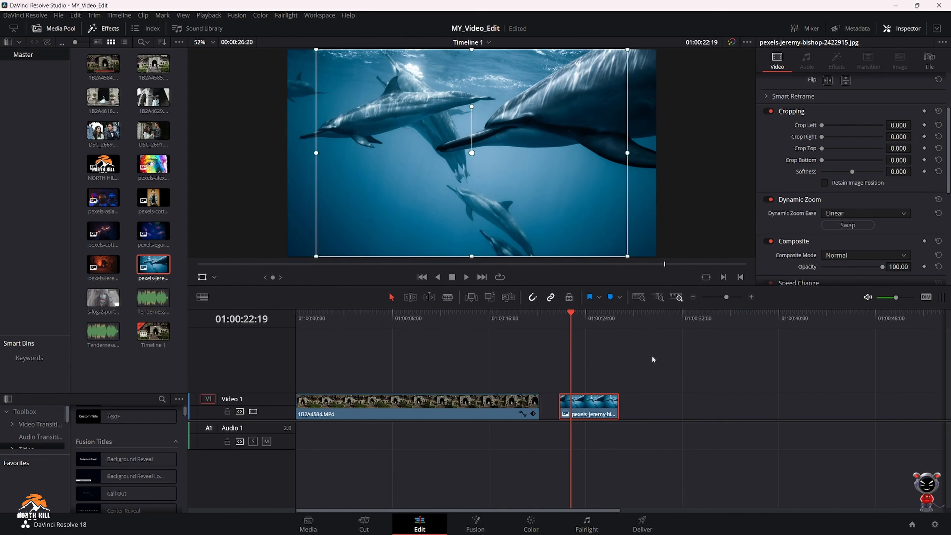
Play the dolphin image's Dynamic Zoom from near its start to 01:00:25:07.
{"action": "left_click", "coordinate": [567, 323]}
{"action": "key", "text": "space"}
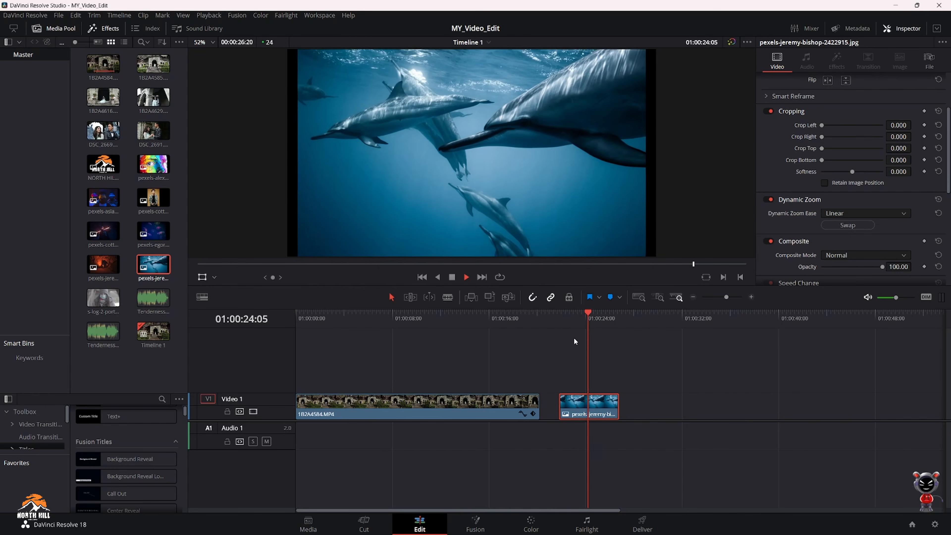
{"action": "key", "text": "space"}
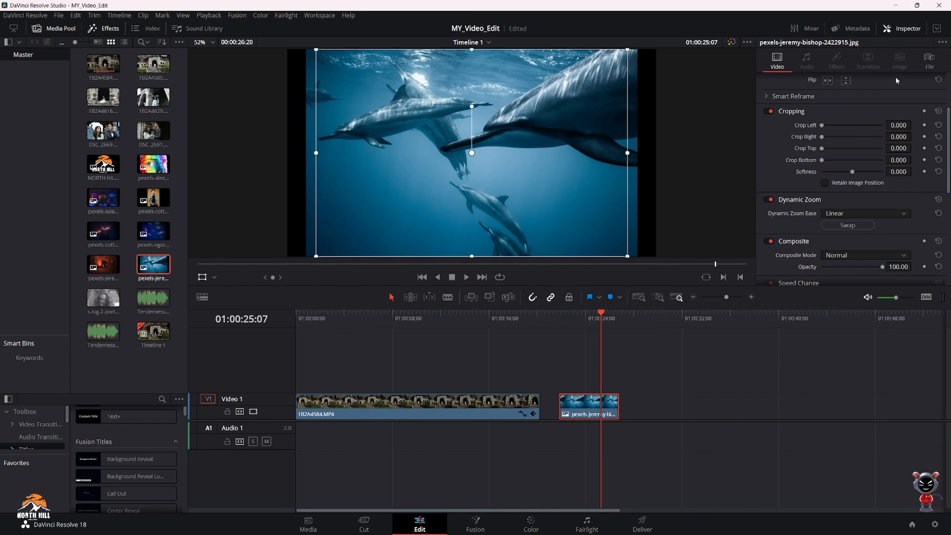
Set the dolphin image's Zoom to 1.180 and play it from its start to 01:00:24:08.
{"action": "scroll", "coordinate": [816, 130], "scroll_direction": "up", "scroll_amount": 3}
{"action": "left_click_drag", "start_coordinate": [855, 93], "coordinate": [874, 93]}
{"action": "left_click", "coordinate": [557, 323]}
{"action": "key", "text": "space"}
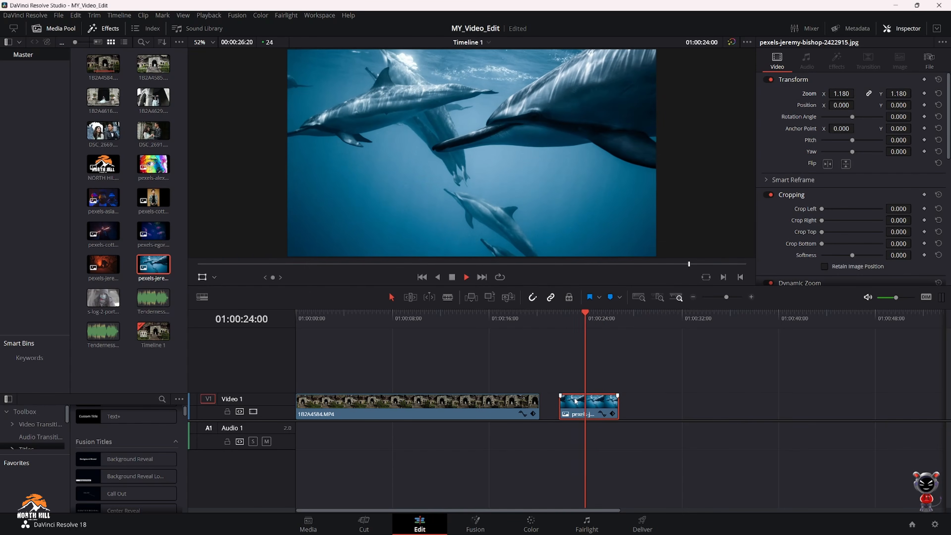
{"action": "key", "text": "space"}
Set the dolphin image's Dynamic Zoom Ease to Ease Out and play it from its start to 01:00:24:17.
{"action": "scroll", "coordinate": [843, 266], "scroll_direction": "down", "scroll_amount": 3}
{"action": "scroll", "coordinate": [842, 264], "scroll_direction": "down", "scroll_amount": 1}
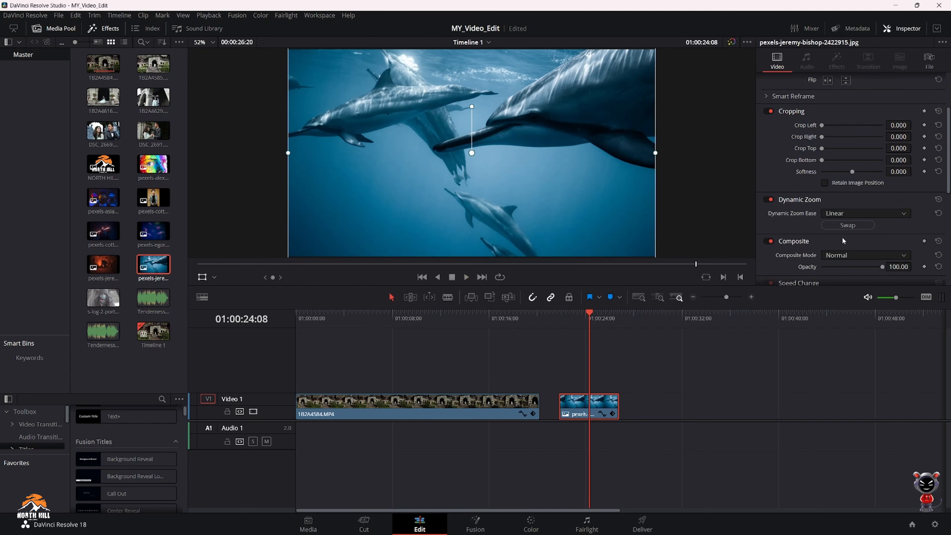
{"action": "left_click", "coordinate": [853, 215]}
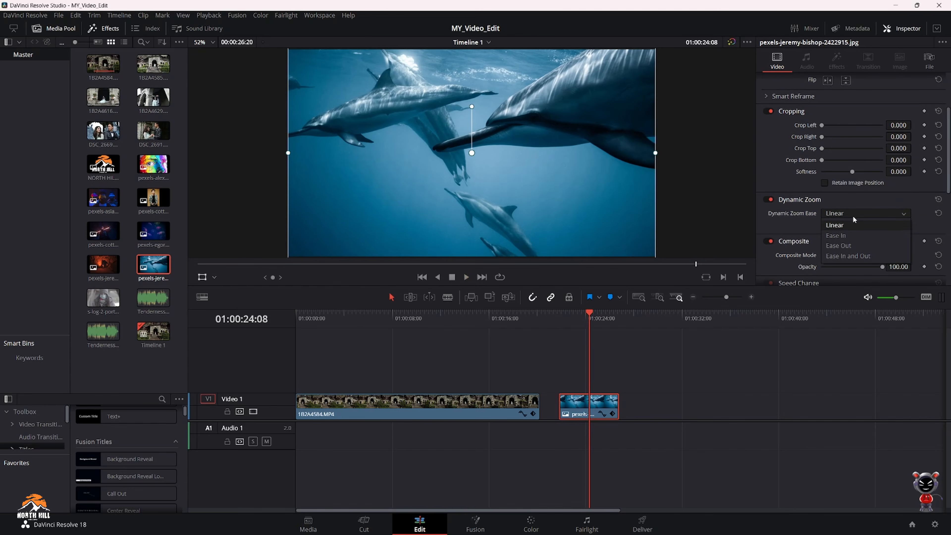
{"action": "left_click", "coordinate": [851, 236]}
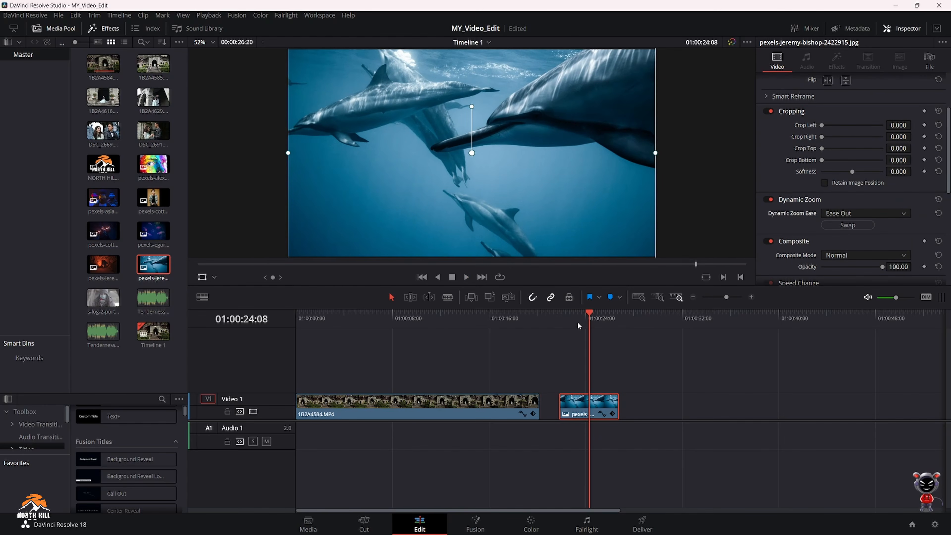
{"action": "left_click", "coordinate": [559, 320]}
{"action": "key", "text": "space"}
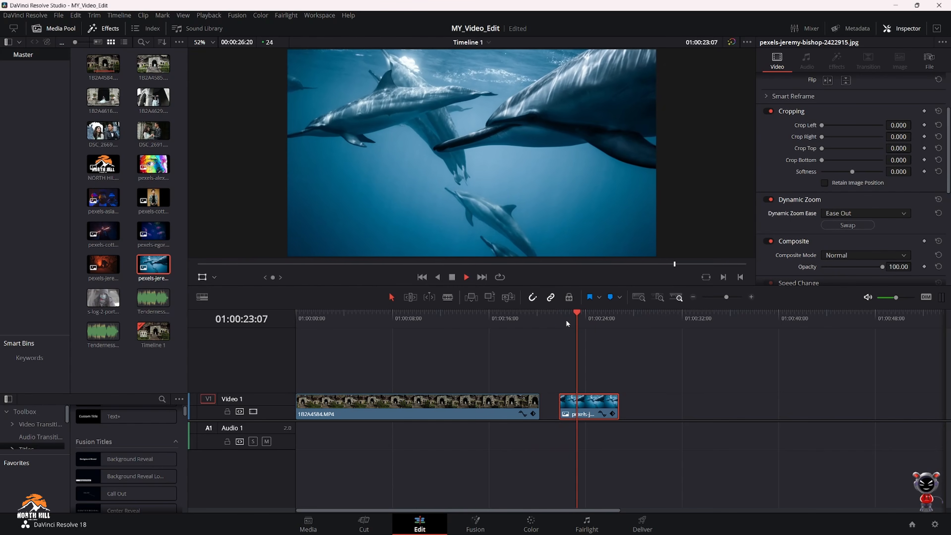
{"action": "key", "text": "space"}
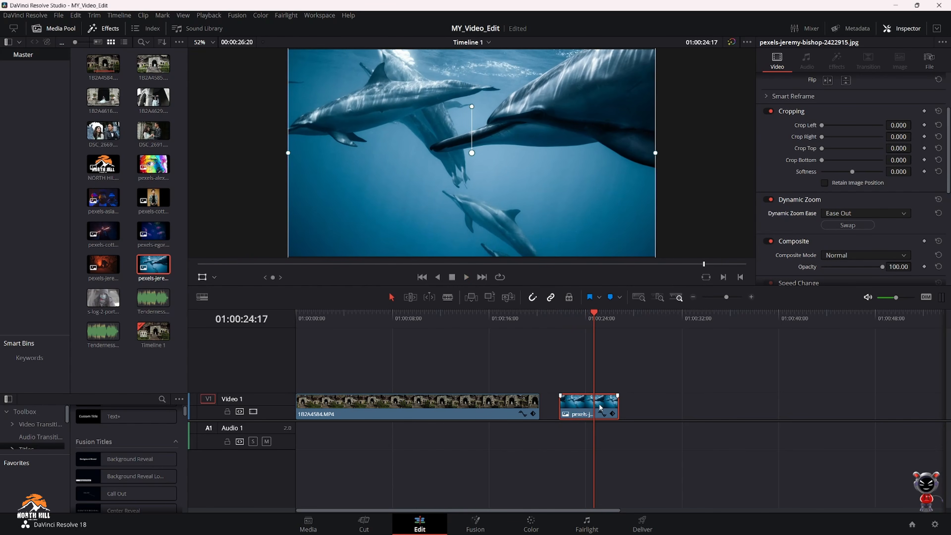
Delete the dolphin image from the timeline and move the playhead to 01:00:06:23 on the remaining clip.
{"action": "key", "text": "Delete"}
{"action": "left_click", "coordinate": [446, 319]}
{"action": "left_click", "coordinate": [369, 316]}
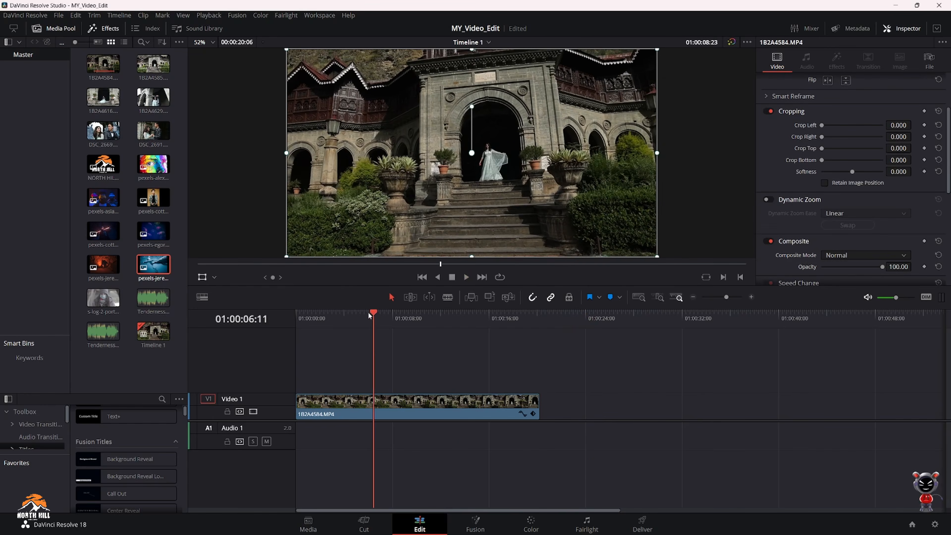
{"action": "left_click_drag", "start_coordinate": [369, 316], "coordinate": [376, 316]}
Examine the Composite Mode options for the 1B2A4584.MP4 clip, keeping the mode at Normal.
{"action": "scroll", "coordinate": [803, 170], "scroll_direction": "down", "scroll_amount": 4}
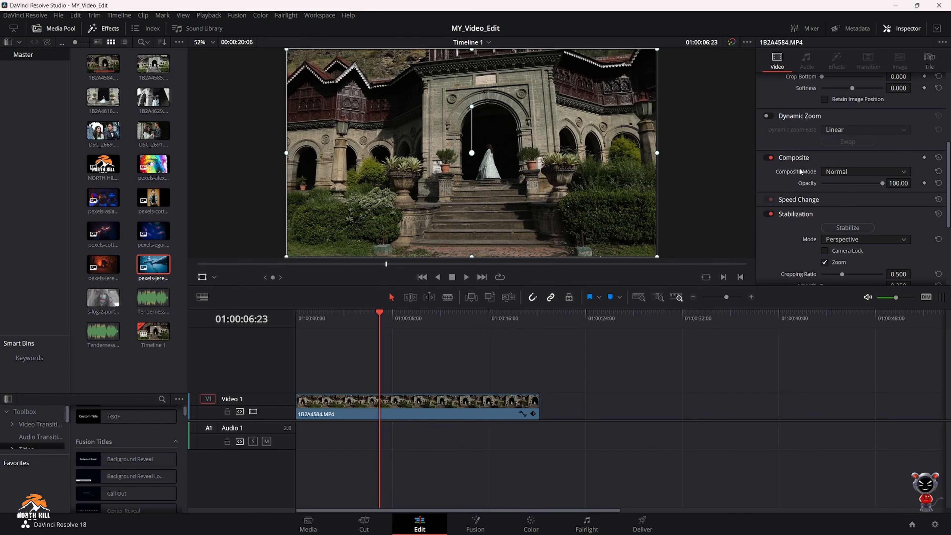
{"action": "left_click", "coordinate": [833, 171]}
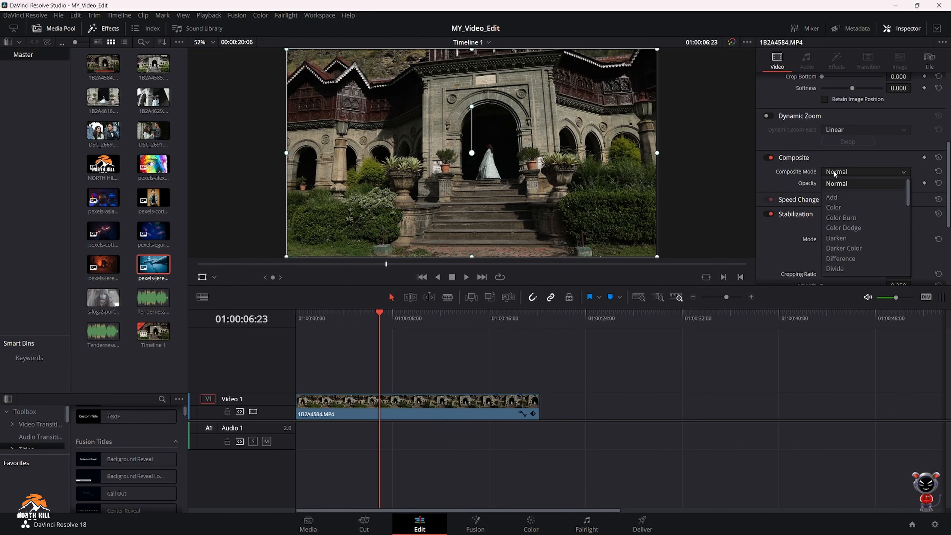
{"action": "scroll", "coordinate": [842, 186], "scroll_direction": "up", "scroll_amount": 3}
{"action": "left_click", "coordinate": [845, 181]}
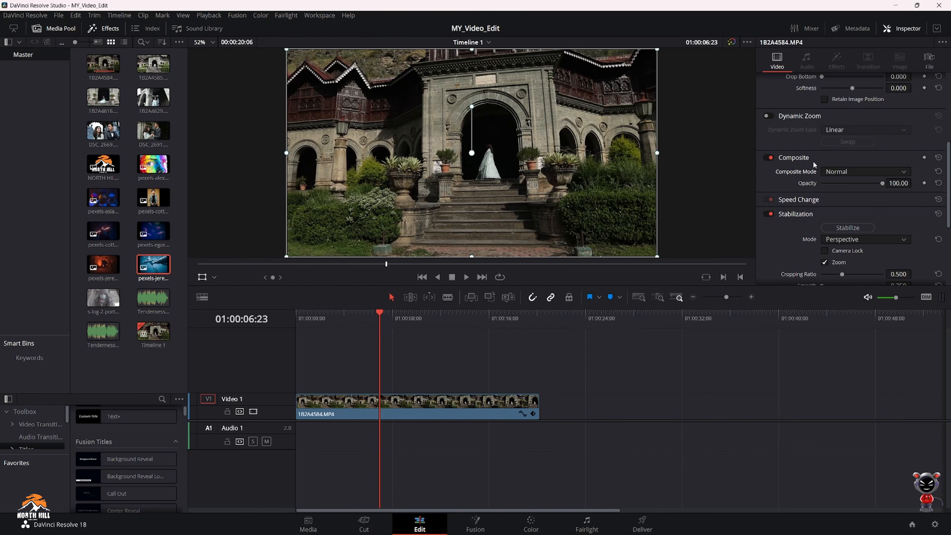
{"action": "left_click", "coordinate": [864, 173]}
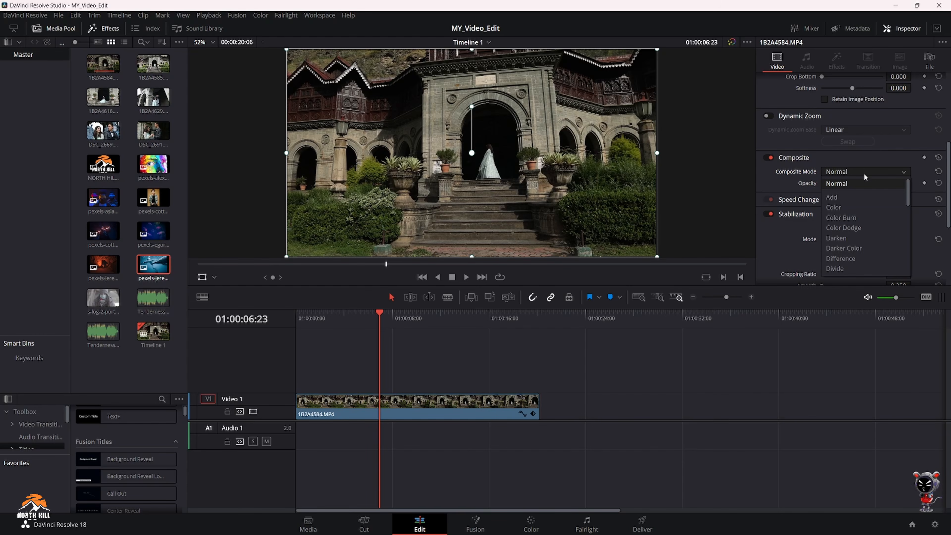
{"action": "left_click", "coordinate": [864, 173]}
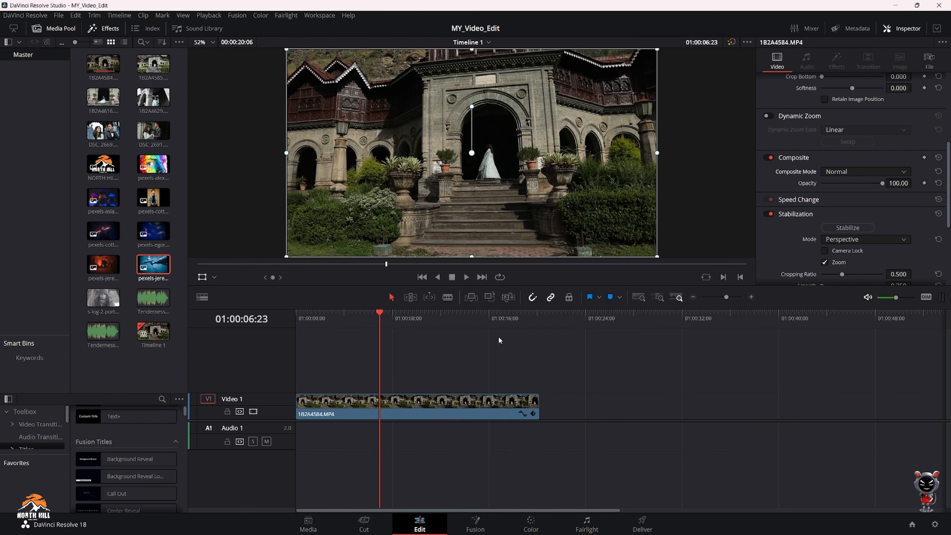
Collapse and reopen the Composite settings of the 1B2A4584.MP4 clip and bring up its Composite Mode list again.
{"action": "left_click", "coordinate": [816, 159]}
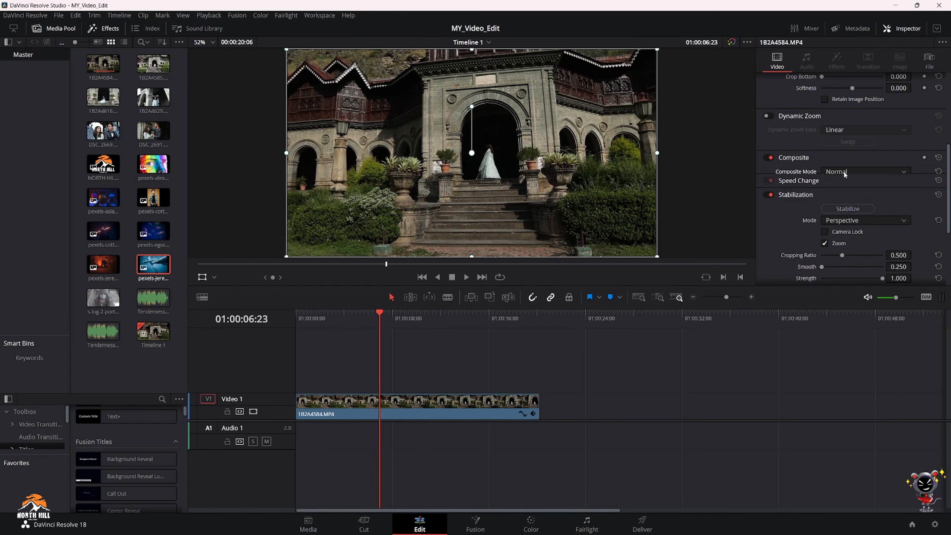
{"action": "left_click", "coordinate": [409, 408]}
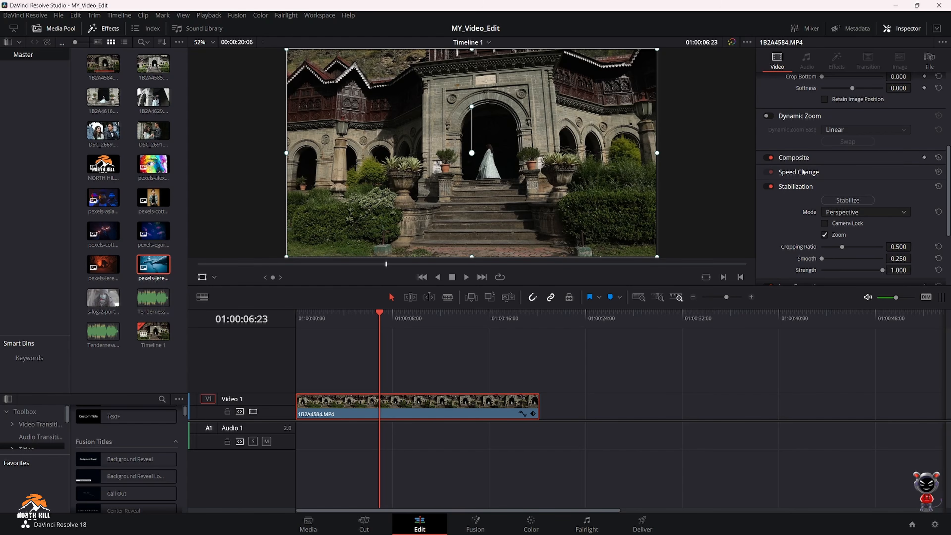
{"action": "left_click", "coordinate": [801, 161]}
{"action": "left_click", "coordinate": [850, 172]}
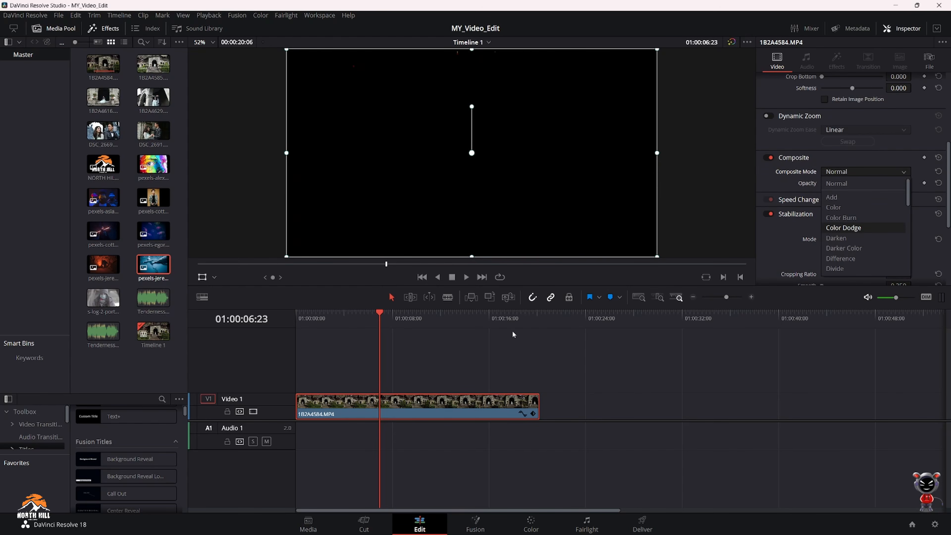
Scrub through the 1B2A4584.MP4 clip, play it from 01:00:13:12, and place the playhead at 01:00:12:19.
{"action": "left_click_drag", "start_coordinate": [496, 321], "coordinate": [434, 375]}
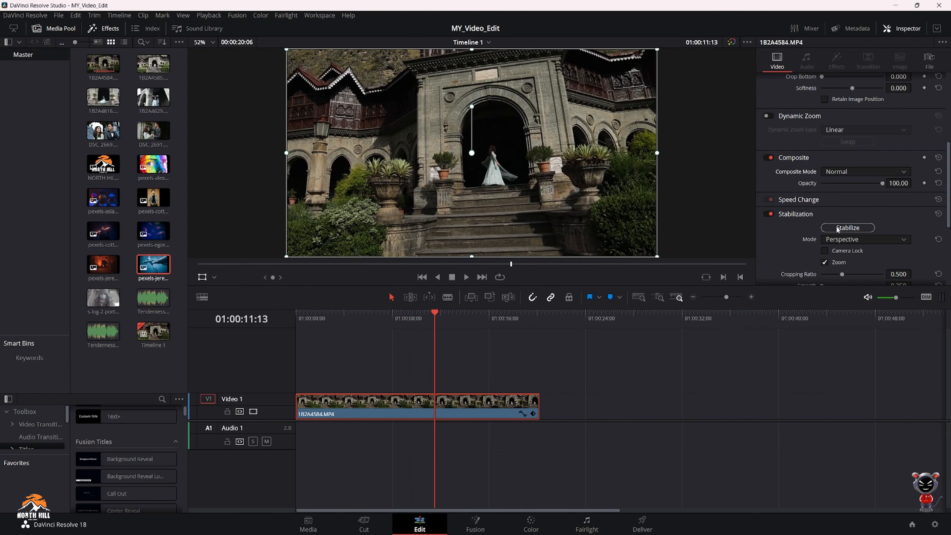
{"action": "scroll", "coordinate": [848, 216], "scroll_direction": "down", "scroll_amount": 3}
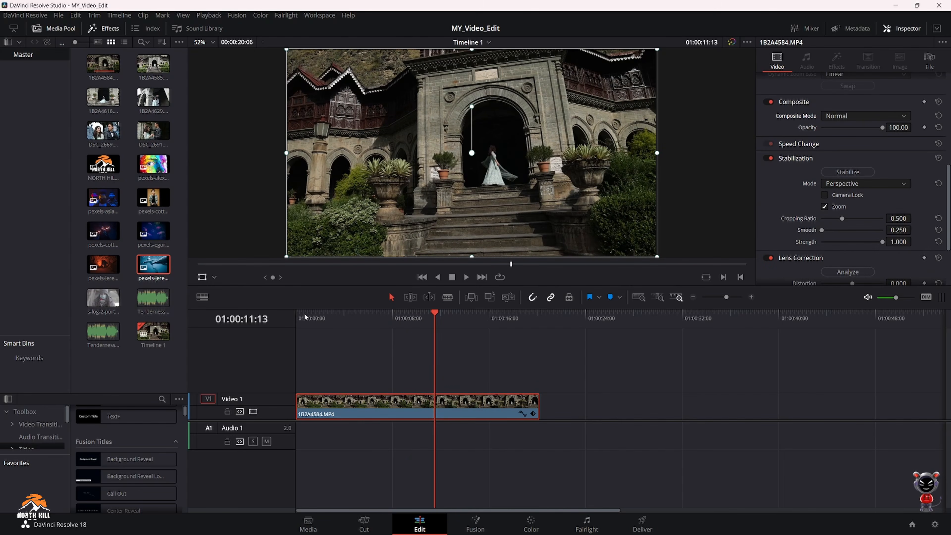
{"action": "left_click_drag", "start_coordinate": [305, 315], "coordinate": [395, 407]}
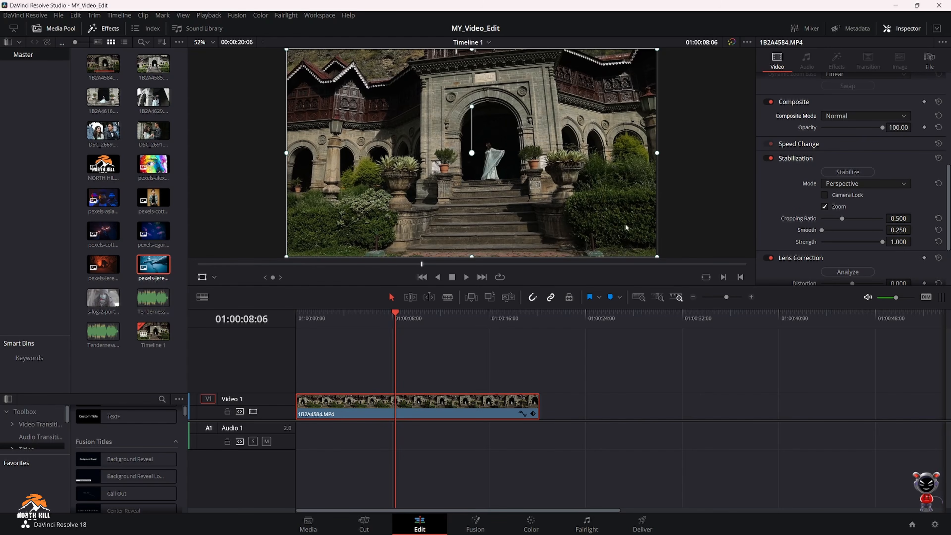
{"action": "left_click_drag", "start_coordinate": [408, 323], "coordinate": [458, 356]}
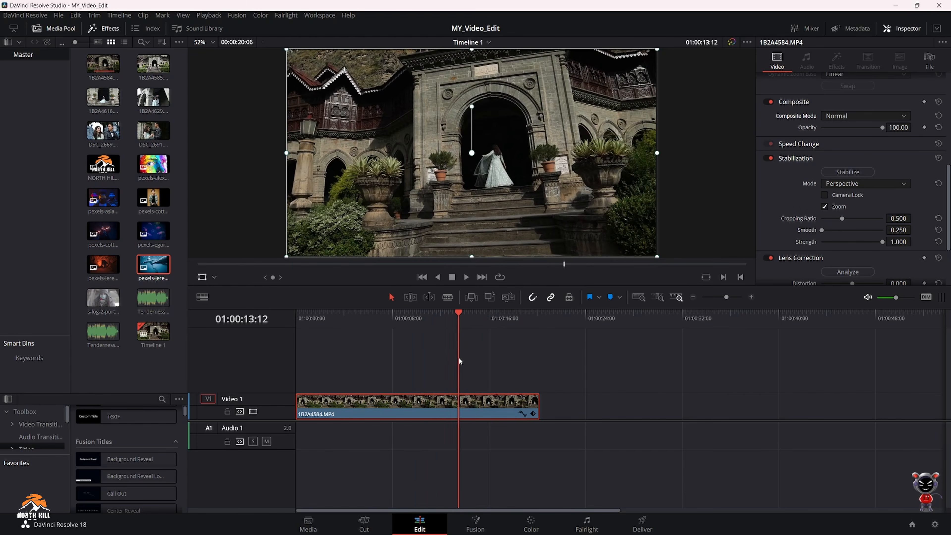
{"action": "key", "text": "space"}
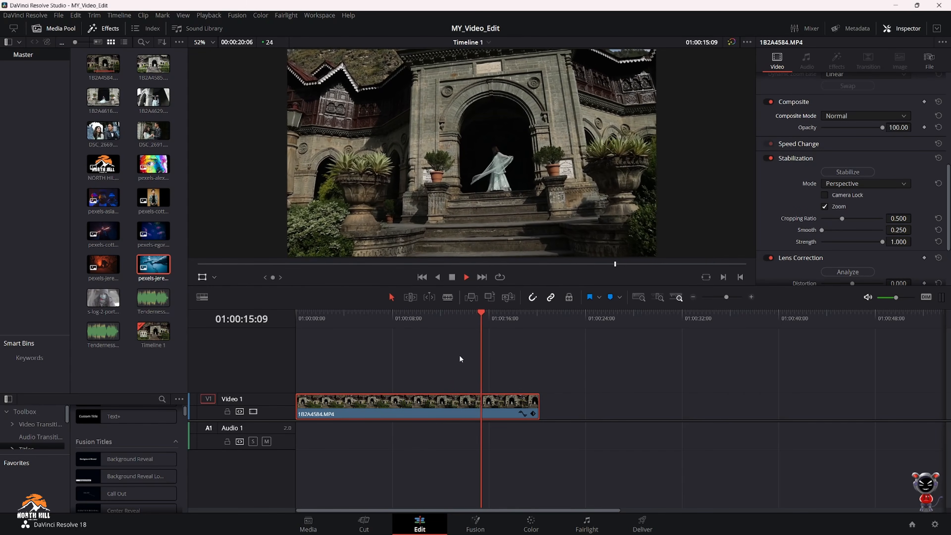
{"action": "key", "text": "space"}
{"action": "left_click", "coordinate": [450, 323]}
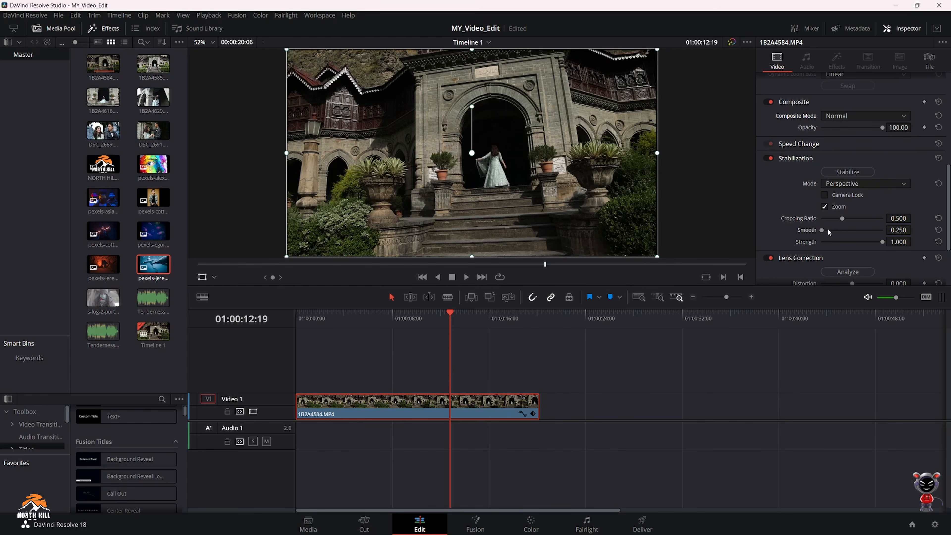
Stabilize the 1B2A4584.MP4 clip with Smooth at 0.519 and play it from 01:00:11:13 to 01:00:15:02.
{"action": "left_click_drag", "start_coordinate": [828, 230], "coordinate": [844, 234]}
{"action": "left_click", "coordinate": [839, 171]}
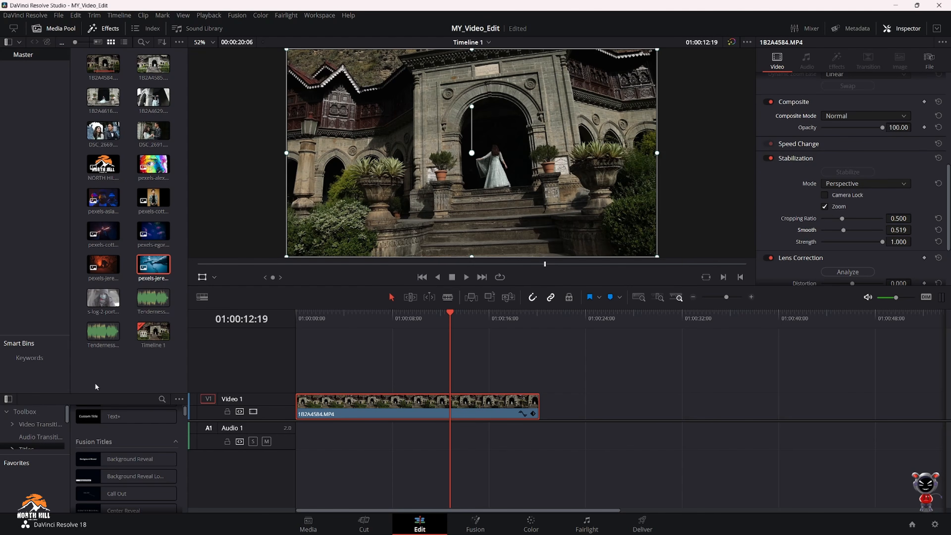
{"action": "left_click", "coordinate": [436, 317]}
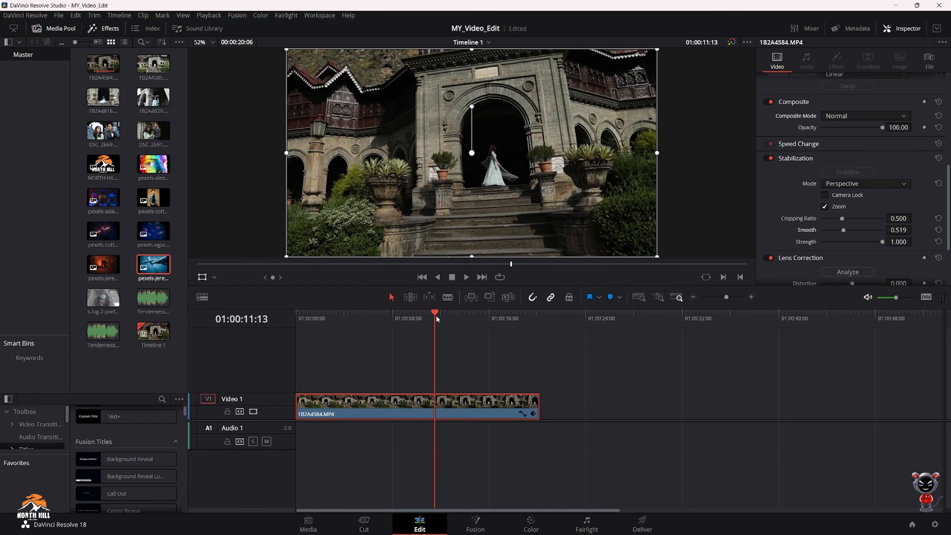
{"action": "key", "text": "space"}
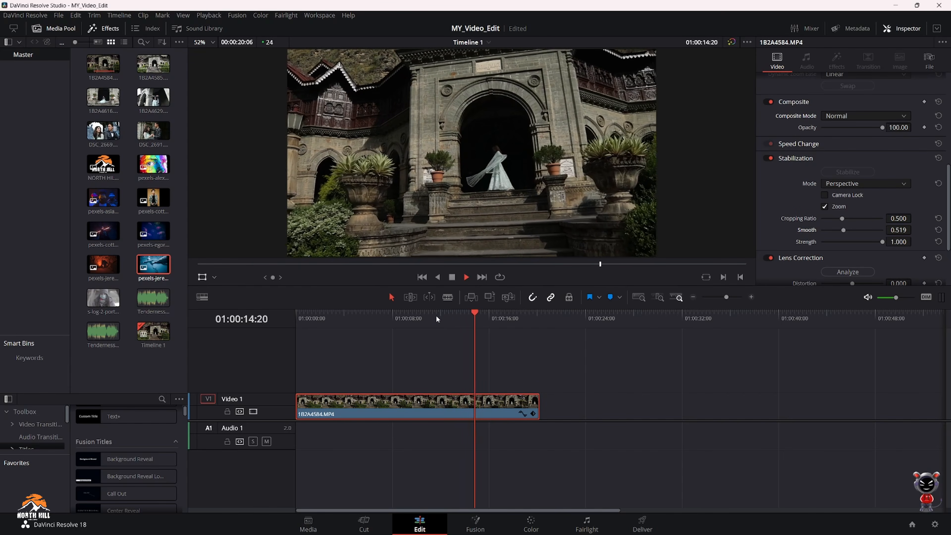
{"action": "key", "text": "space"}
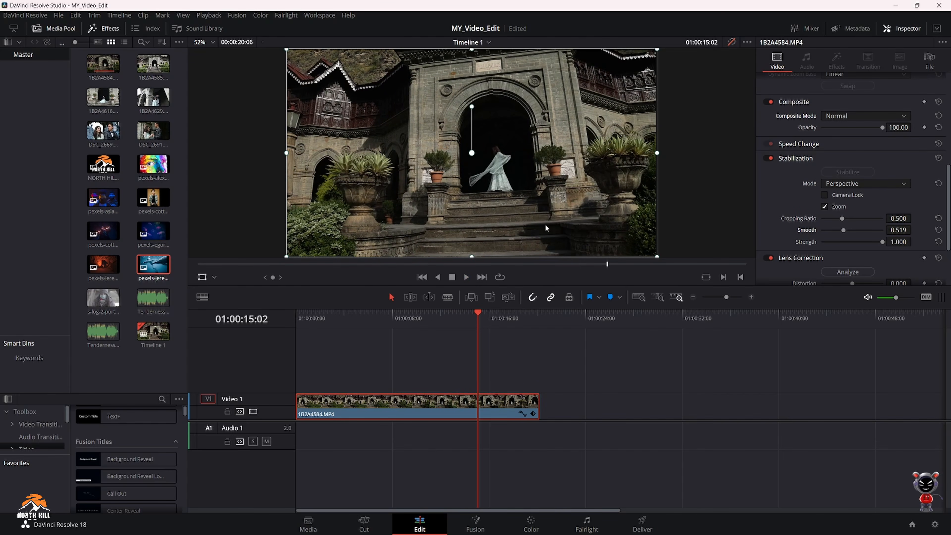
Replay the clip up to 01:00:15:02 with color grades and Fusion effects bypassed, and turn the bypass off.
{"action": "left_click", "coordinate": [435, 317]}
{"action": "key", "text": "space"}
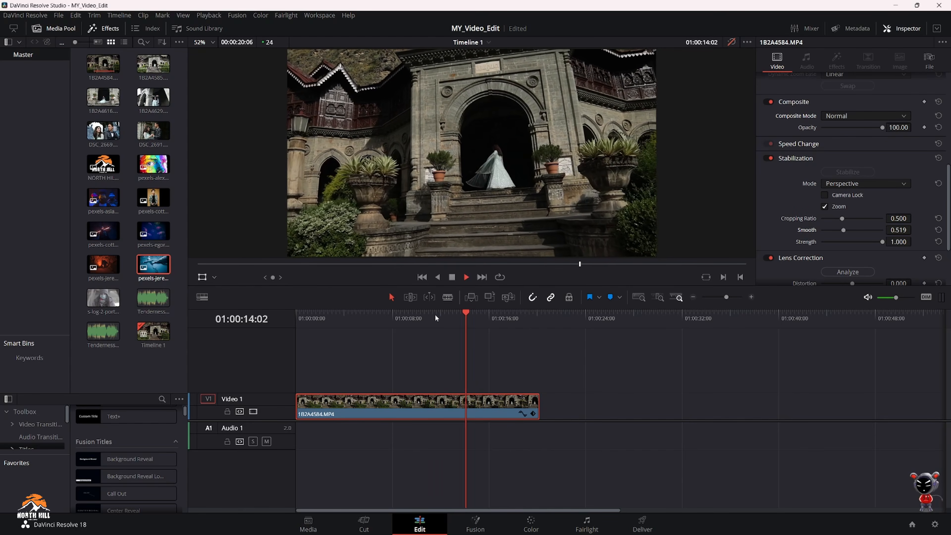
{"action": "key", "text": "space"}
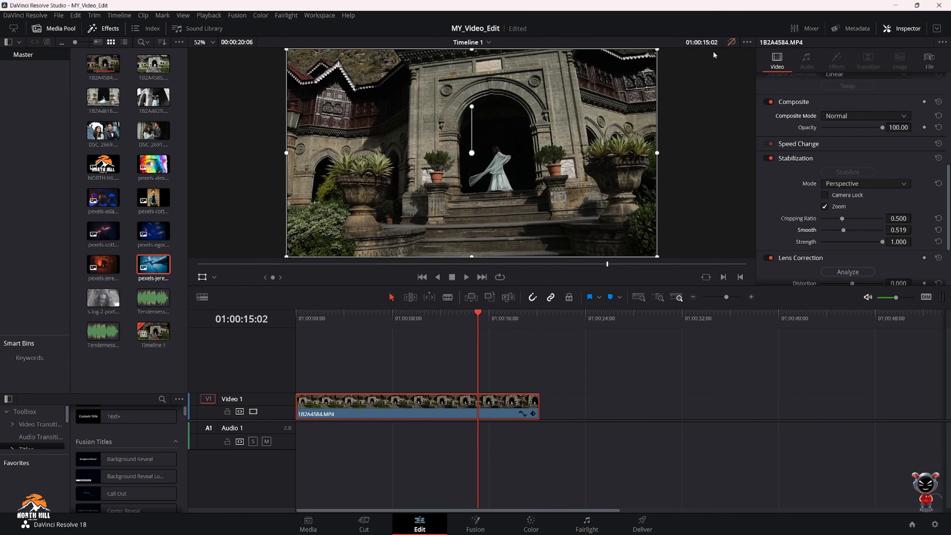
{"action": "scroll", "coordinate": [806, 208], "scroll_direction": "down", "scroll_amount": 2}
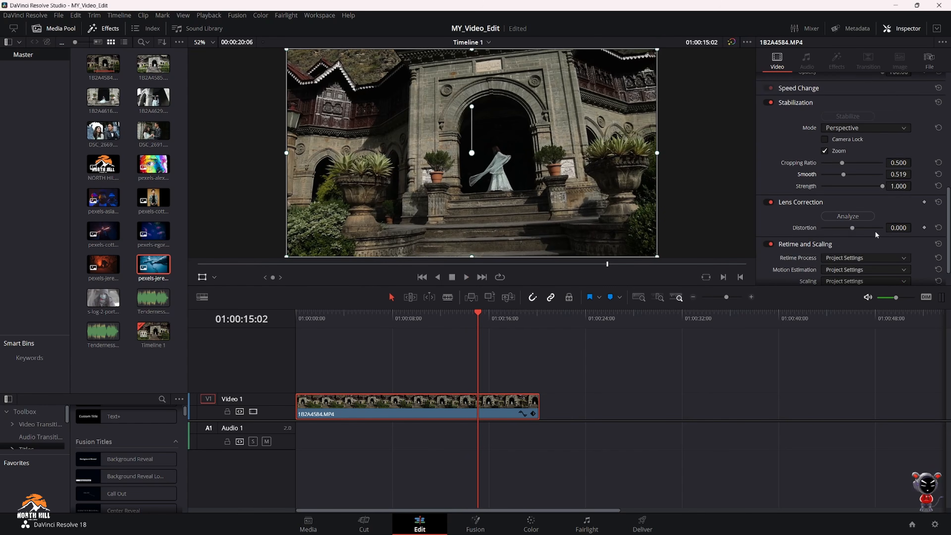
{"action": "scroll", "coordinate": [805, 208], "scroll_direction": "up", "scroll_amount": 2}
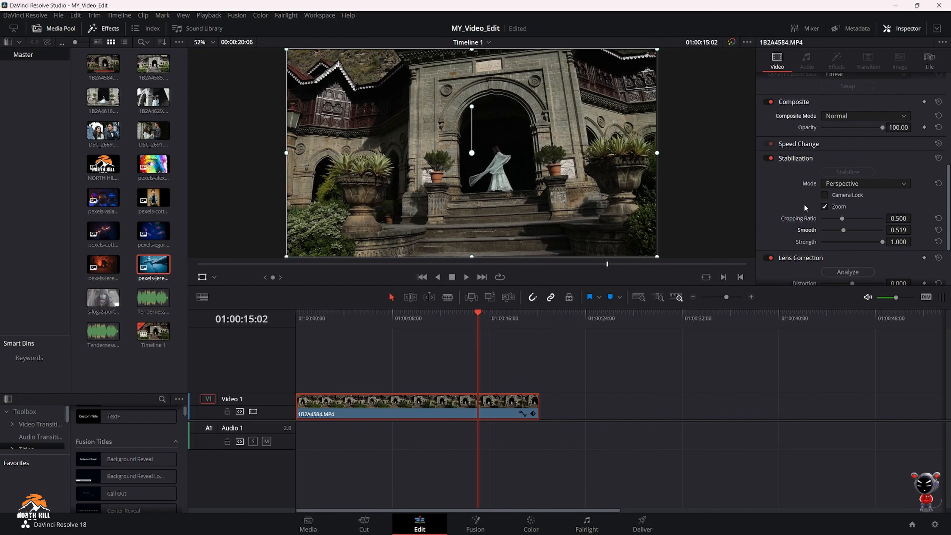
Play the stabilized clip to 01:00:18:04, return the playhead to 01:00:12:02, and review the clip's remaining video settings.
{"action": "left_click", "coordinate": [414, 317]}
{"action": "key", "text": "space"}
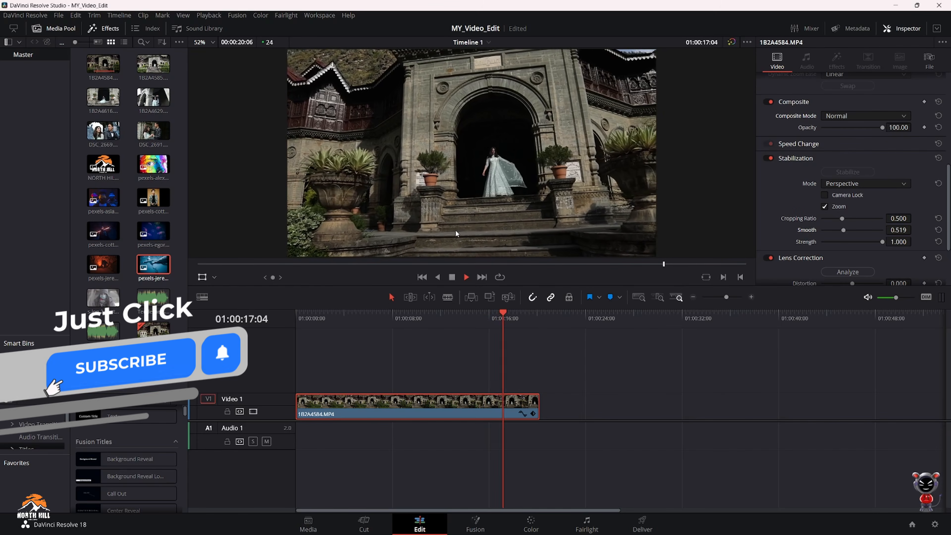
{"action": "key", "text": "space"}
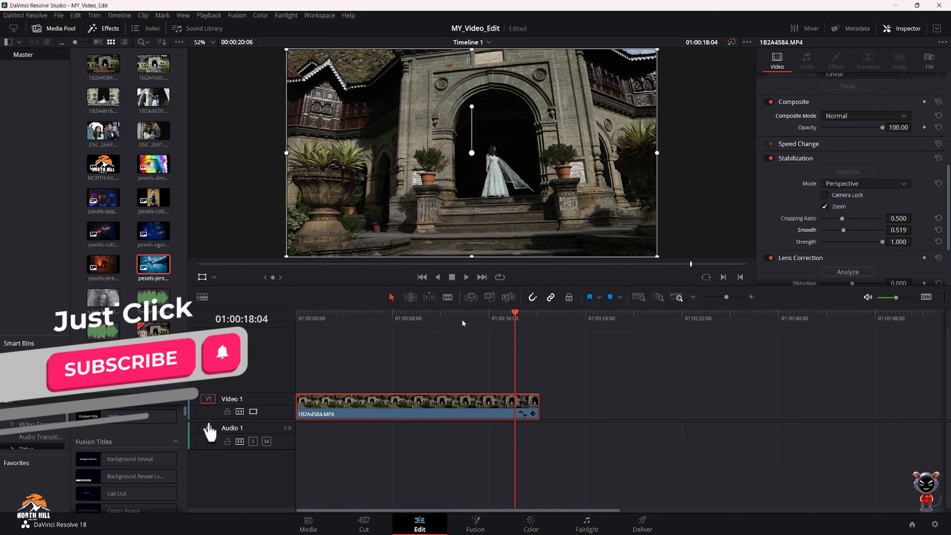
{"action": "left_click", "coordinate": [442, 319]}
{"action": "scroll", "coordinate": [843, 225], "scroll_direction": "down", "scroll_amount": 2}
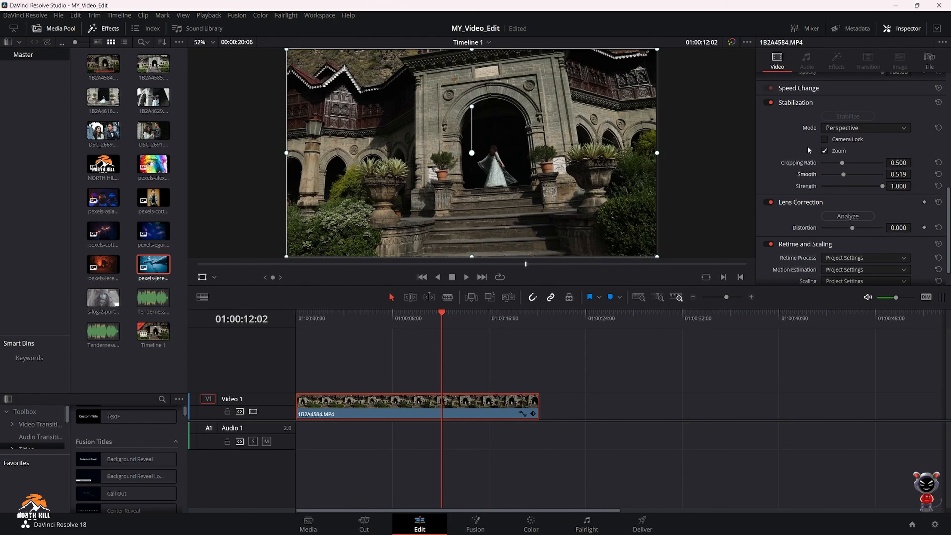
{"action": "scroll", "coordinate": [809, 150], "scroll_direction": "up", "scroll_amount": 2}
{"action": "scroll", "coordinate": [835, 172], "scroll_direction": "up", "scroll_amount": 5}
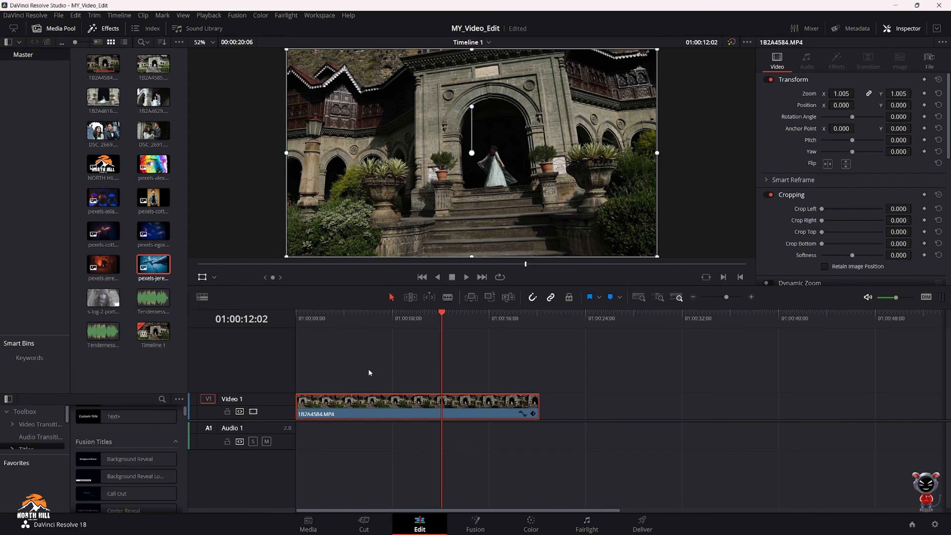
Add DSC_2669.MOV directly after 1B2A4584.MP4 on Video 1 and move the playhead to 01:00:18:18.
{"action": "left_click_drag", "start_coordinate": [103, 131], "coordinate": [618, 414]}
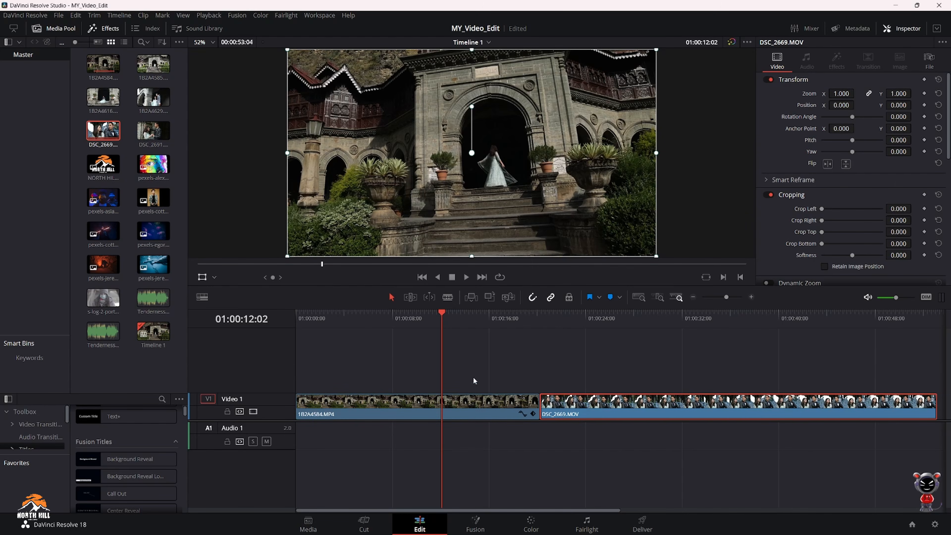
{"action": "left_click_drag", "start_coordinate": [479, 319], "coordinate": [511, 416]}
{"action": "scroll", "coordinate": [523, 373], "scroll_direction": "down", "scroll_amount": 1}
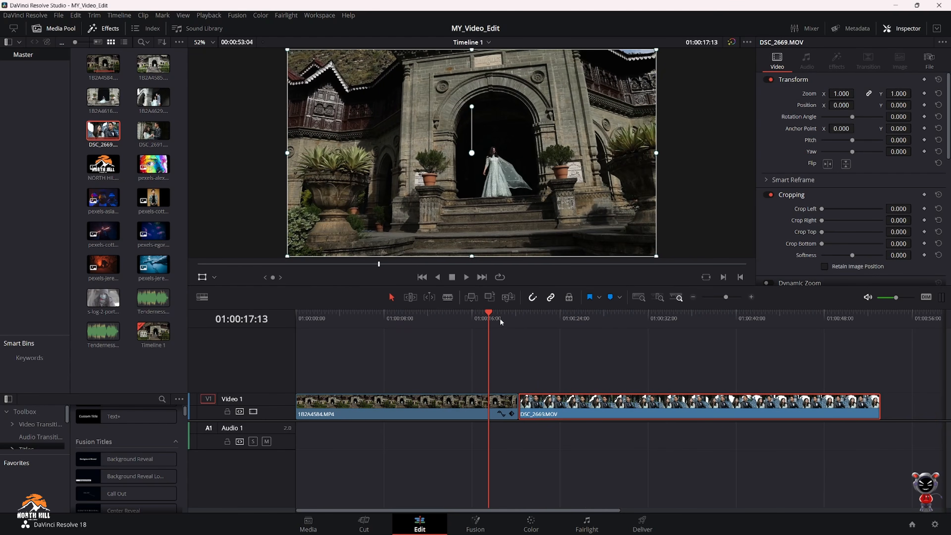
{"action": "left_click_drag", "start_coordinate": [501, 322], "coordinate": [515, 428]}
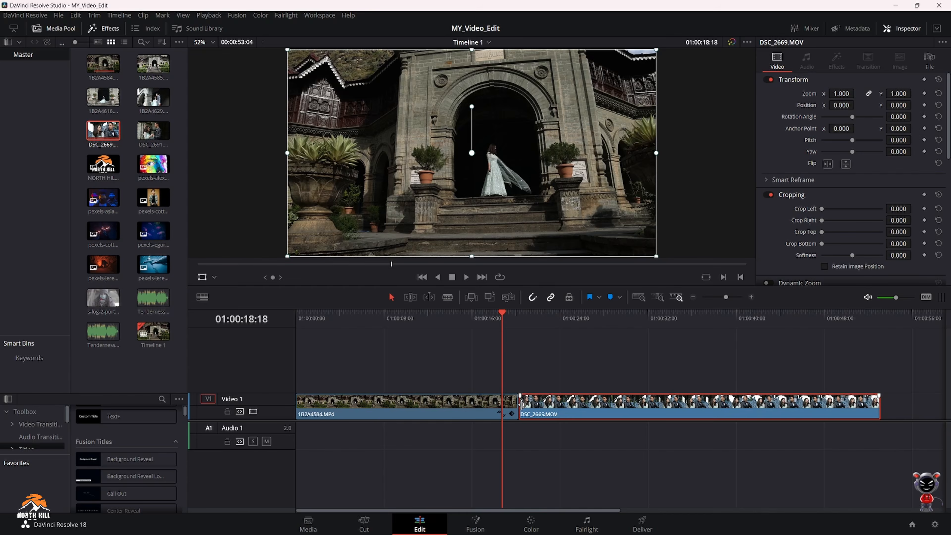
Try to shorten the DSC_2669.MOV clip while keeping it against the preceding clip, and undo the changes.
{"action": "left_click_drag", "start_coordinate": [520, 404], "coordinate": [552, 412]}
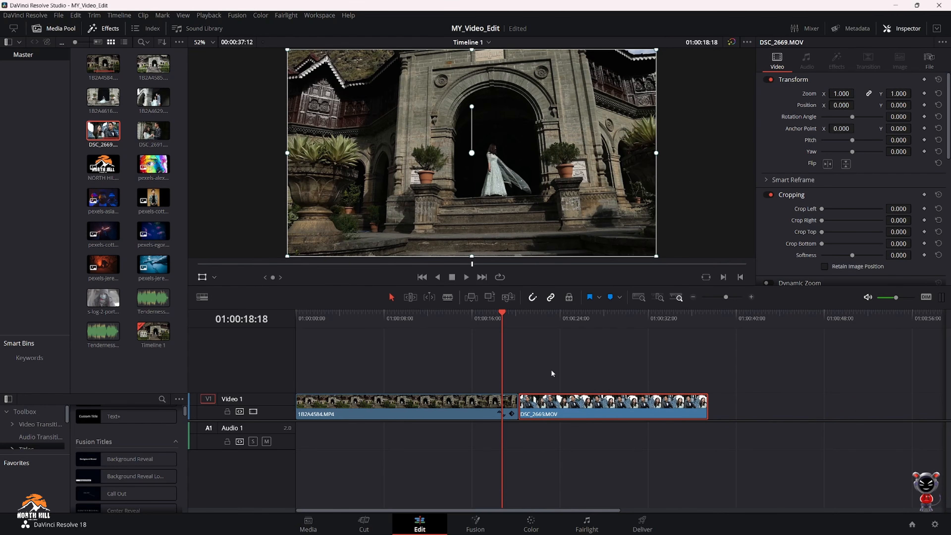
{"action": "key", "text": "ctrl+z"}
{"action": "key", "text": "ctrl+z"}
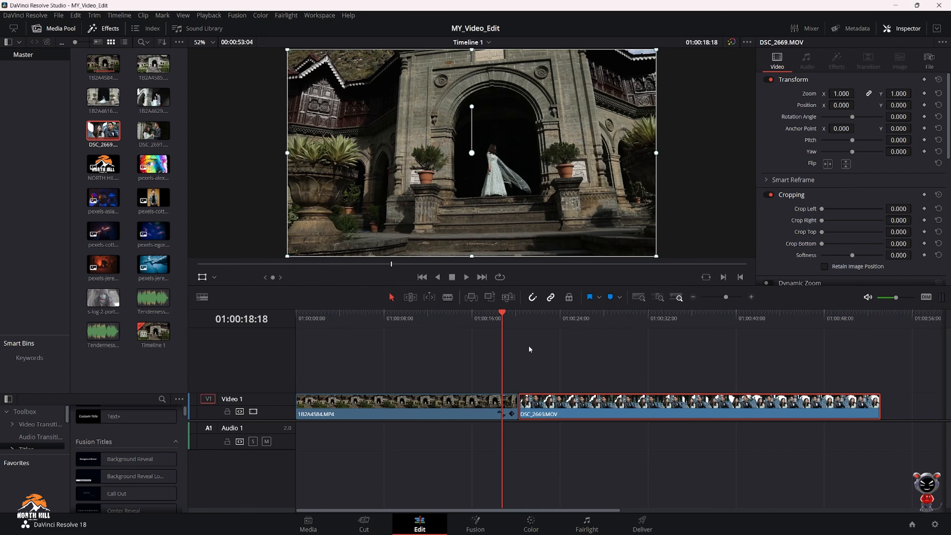
Ripple-extend the end of 1B2A4584.MP4 in Trim Edit Mode until the timeline lasts 00:58:14, and return to Selection Mode.
{"action": "left_click", "coordinate": [410, 297]}
{"action": "mouse_move", "coordinate": [528, 414]}
{"action": "left_mouse_down"}
{"action": "mouse_move", "coordinate": [691, 408]}
{"action": "mouse_move", "coordinate": [523, 406]}
{"action": "left_mouse_up"}
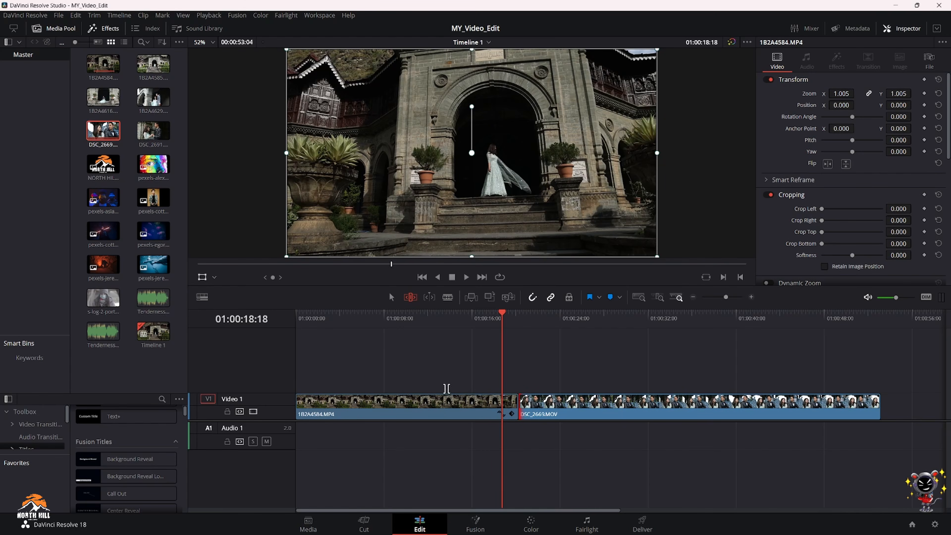
{"action": "left_click", "coordinate": [440, 407]}
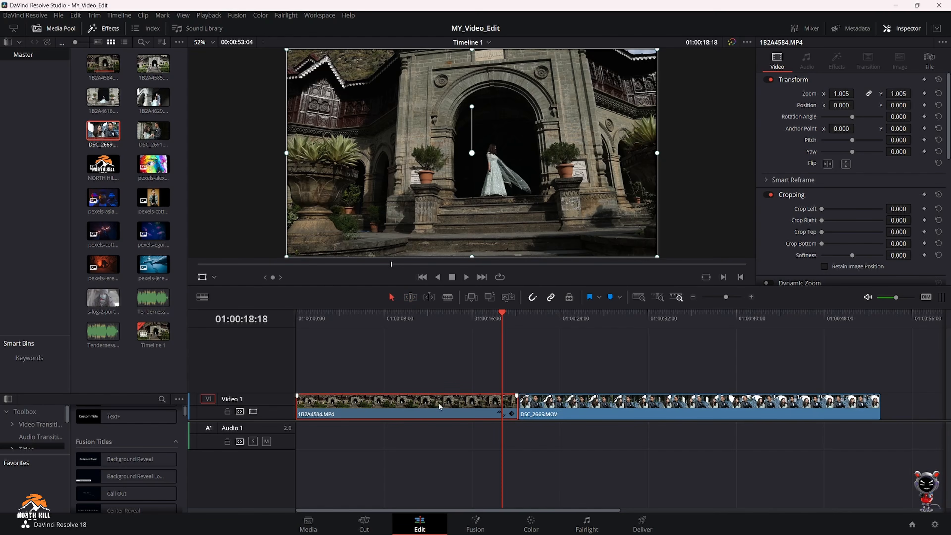
{"action": "left_click", "coordinate": [416, 298]}
{"action": "left_click_drag", "start_coordinate": [509, 409], "coordinate": [577, 412]}
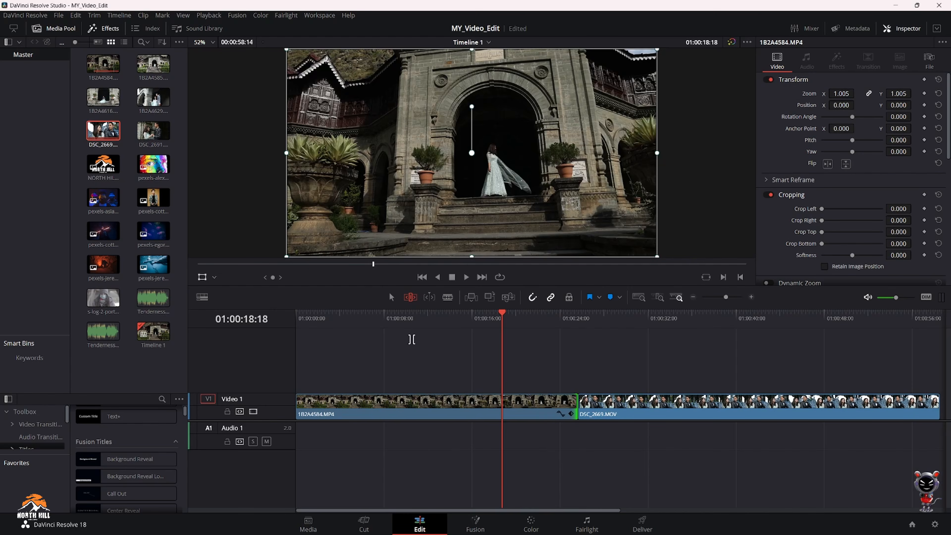
{"action": "left_click", "coordinate": [391, 298]}
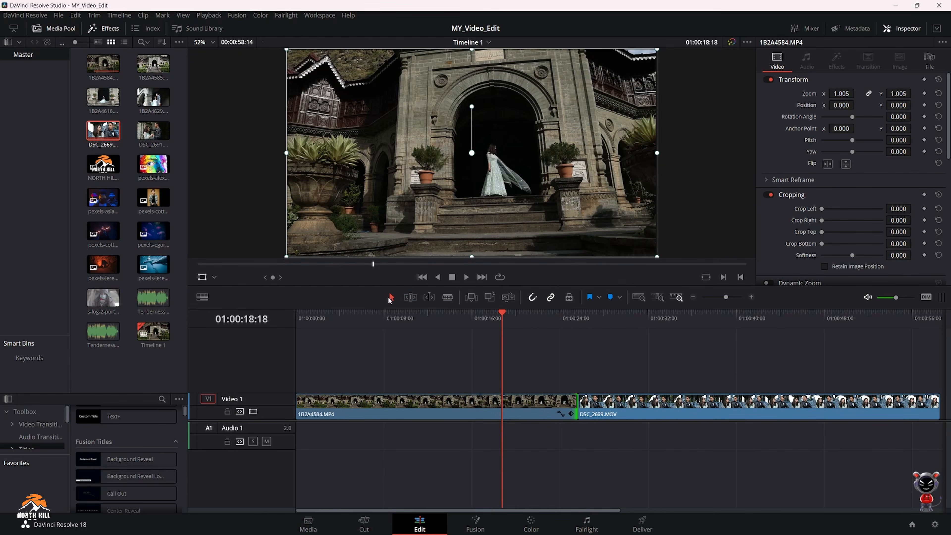
Try shortening the end of 1B2A4584.MP4 twice in Selection Mode, the first time to about 01:00:14:00, undoing each trim.
{"action": "left_click_drag", "start_coordinate": [573, 402], "coordinate": [472, 403]}
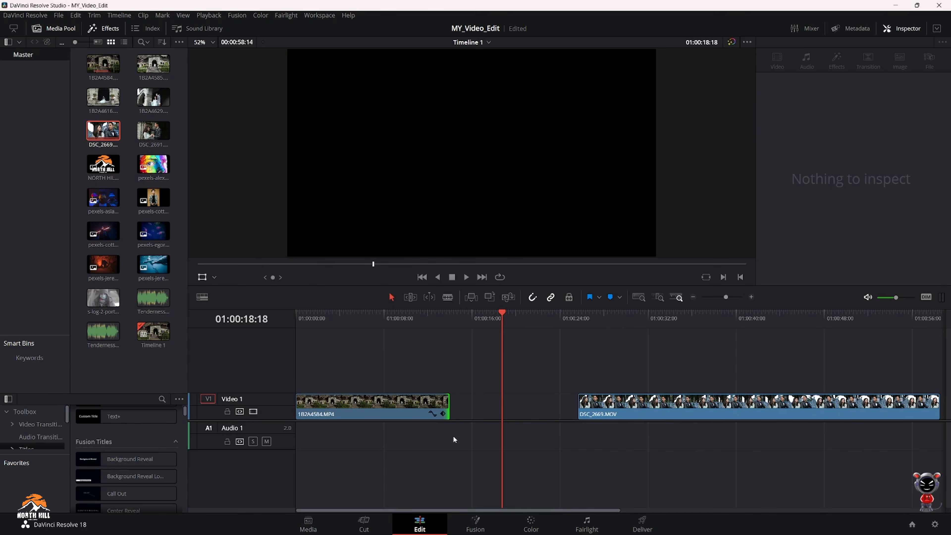
{"action": "key", "text": "ctrl+z"}
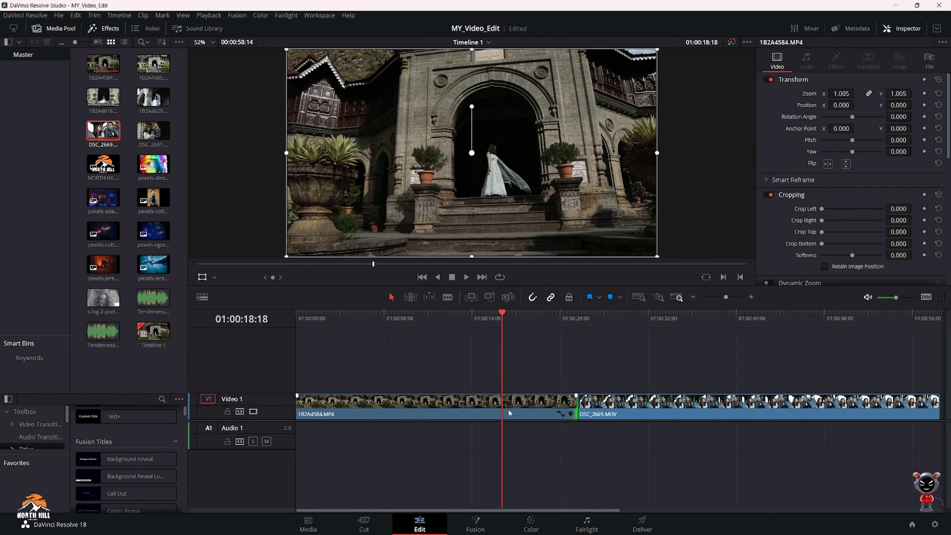
{"action": "left_click_drag", "start_coordinate": [575, 402], "coordinate": [426, 403]}
{"action": "key", "text": "ctrl+z"}
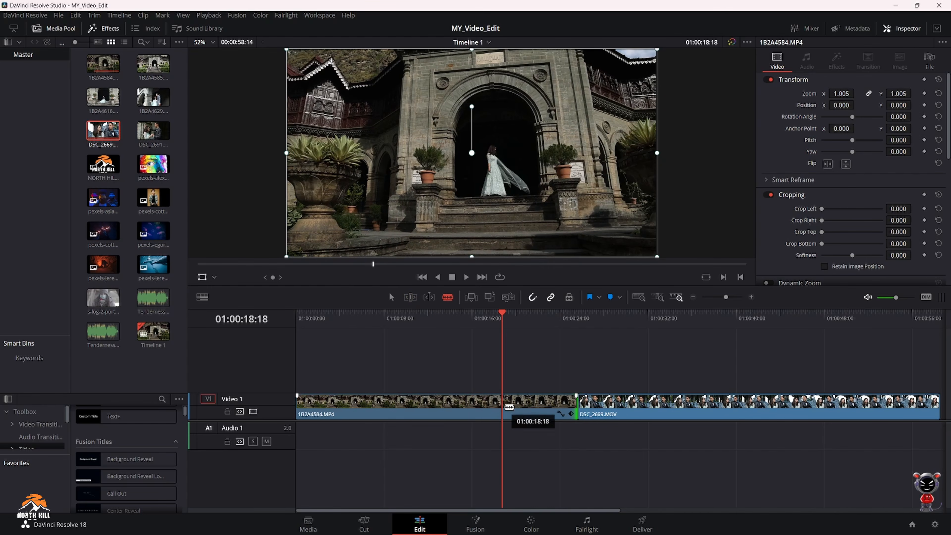
Split 1B2A4584.MP4 at 01:00:12:22 and DSC_2669.MOV at about 01:00:40:00 with the Blade tool, leaving the playhead at 01:00:19:02.
{"action": "left_click_drag", "start_coordinate": [502, 315], "coordinate": [438, 331]}
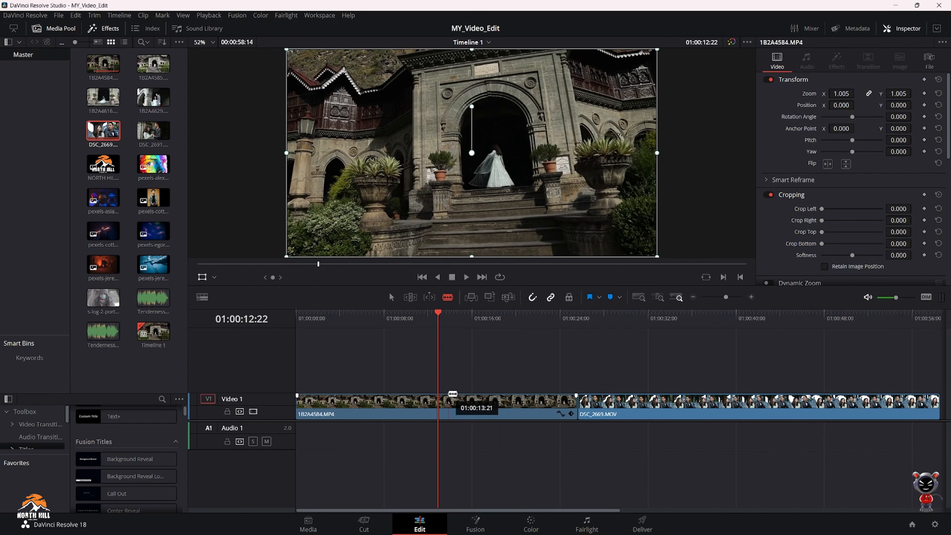
{"action": "left_click", "coordinate": [443, 402]}
{"action": "left_click_drag", "start_coordinate": [445, 320], "coordinate": [506, 368]}
{"action": "left_click", "coordinate": [739, 402]}
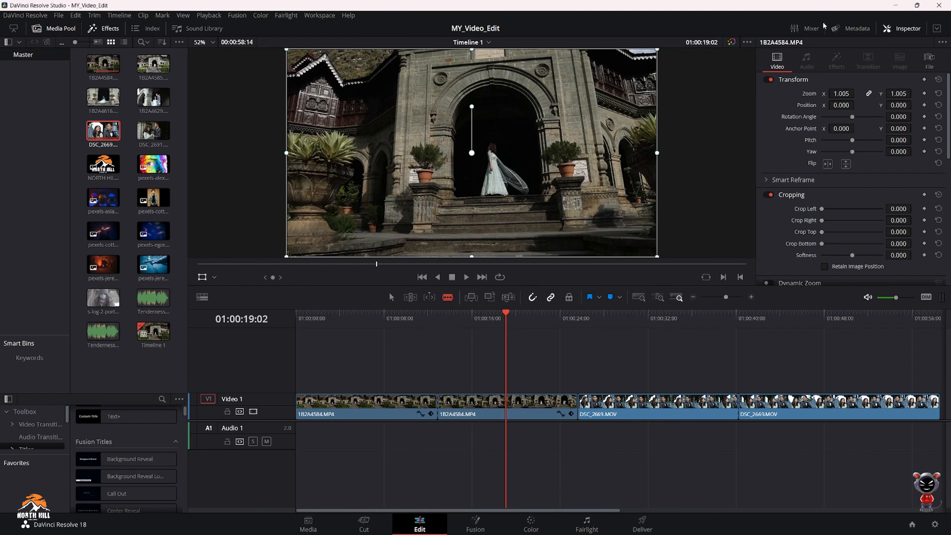
Hide the Inspector, switch to the dual viewer layout and append DSC_2691.MOV to the end of Timeline 1.
{"action": "left_click", "coordinate": [902, 26]}
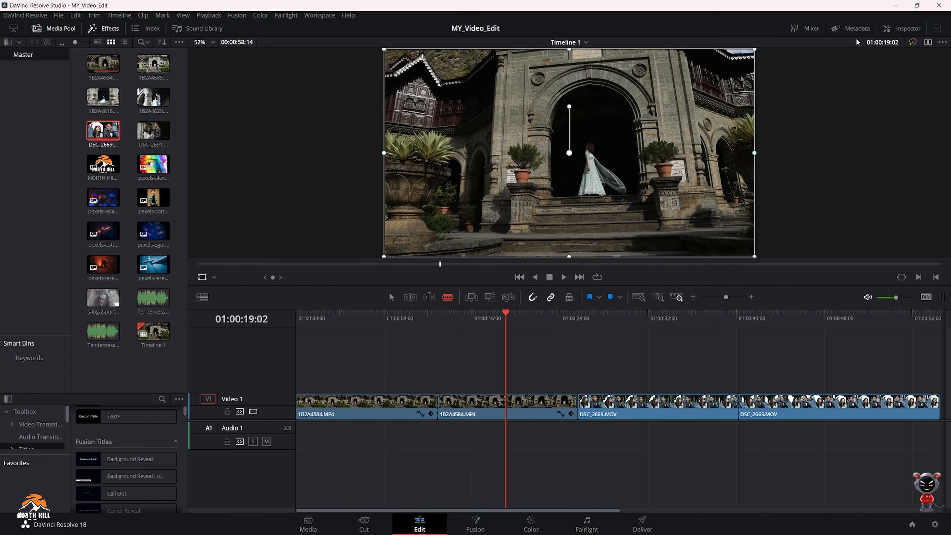
{"action": "left_click", "coordinate": [929, 42]}
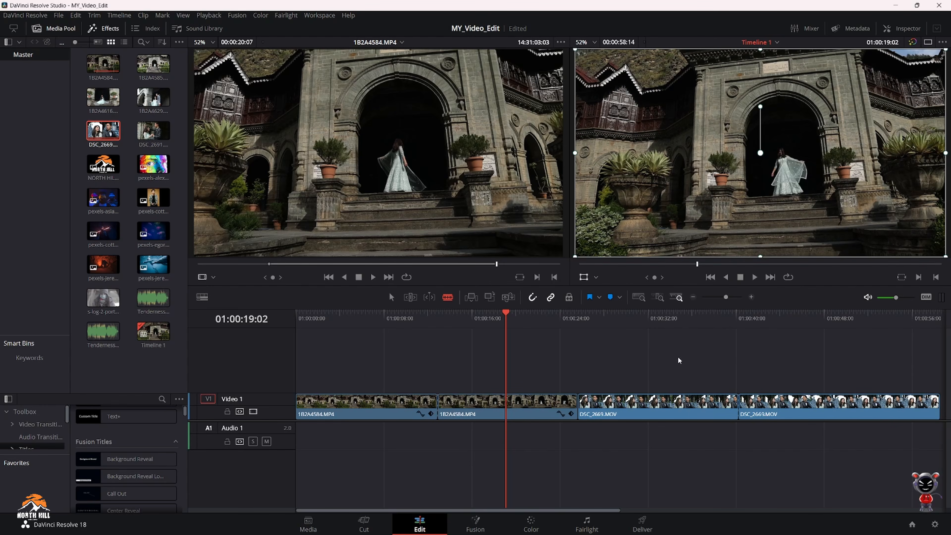
{"action": "left_click_drag", "start_coordinate": [722, 298], "coordinate": [735, 298]}
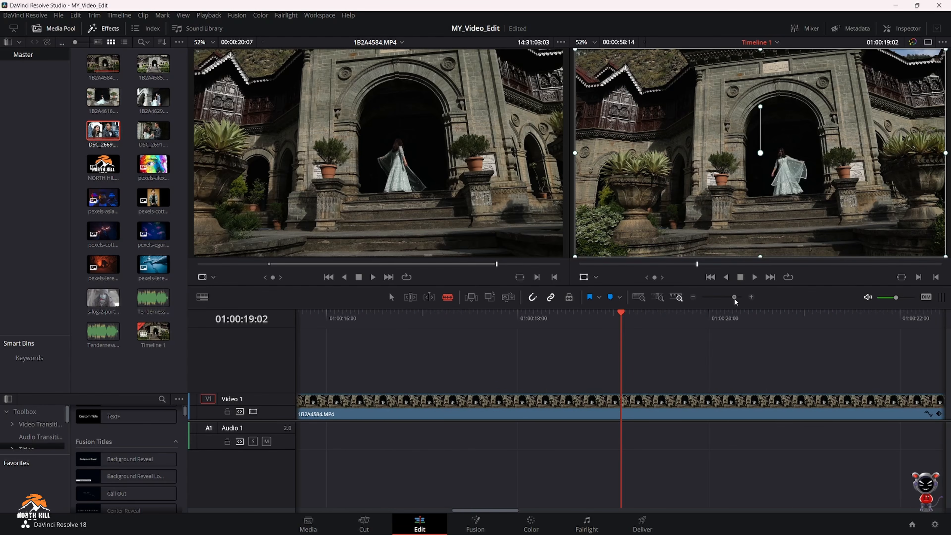
{"action": "mouse_move", "coordinate": [154, 131]}
{"action": "left_mouse_down"}
{"action": "mouse_move", "coordinate": [291, 259]}
{"action": "mouse_move", "coordinate": [354, 357]}
{"action": "mouse_move", "coordinate": [412, 373]}
{"action": "mouse_move", "coordinate": [410, 362]}
{"action": "mouse_move", "coordinate": [416, 371]}
{"action": "mouse_move", "coordinate": [650, 347]}
{"action": "mouse_move", "coordinate": [706, 359]}
{"action": "mouse_move", "coordinate": [155, 136]}
{"action": "left_mouse_up"}
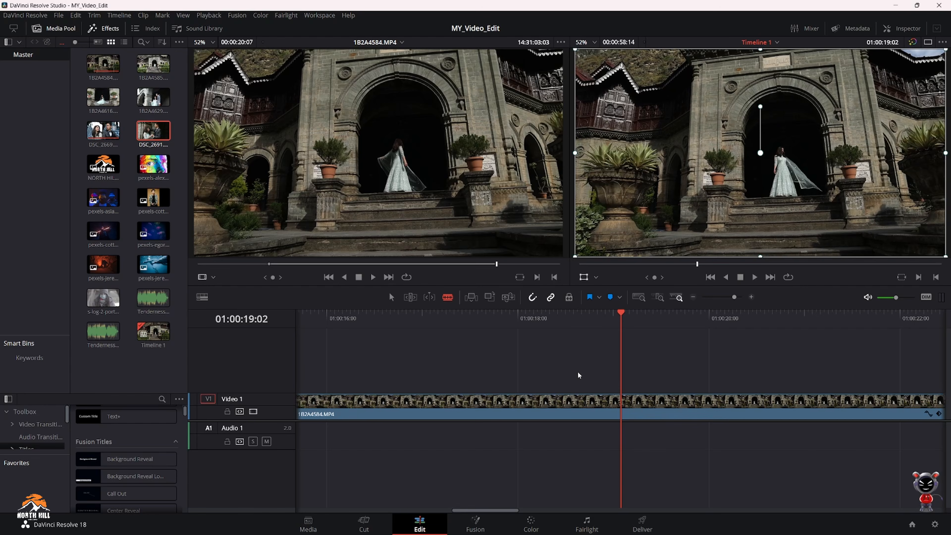
{"action": "left_click_drag", "start_coordinate": [152, 137], "coordinate": [908, 192]}
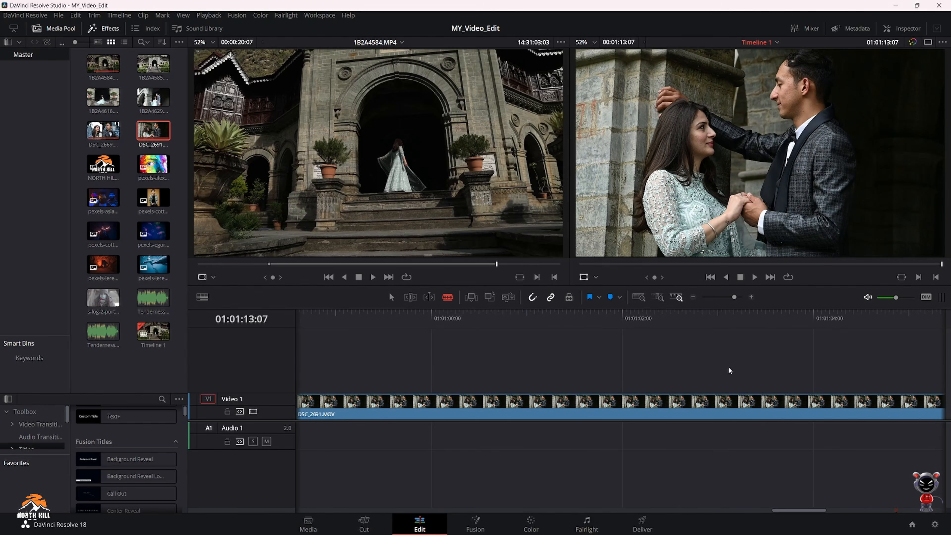
{"action": "key", "text": "shift+z"}
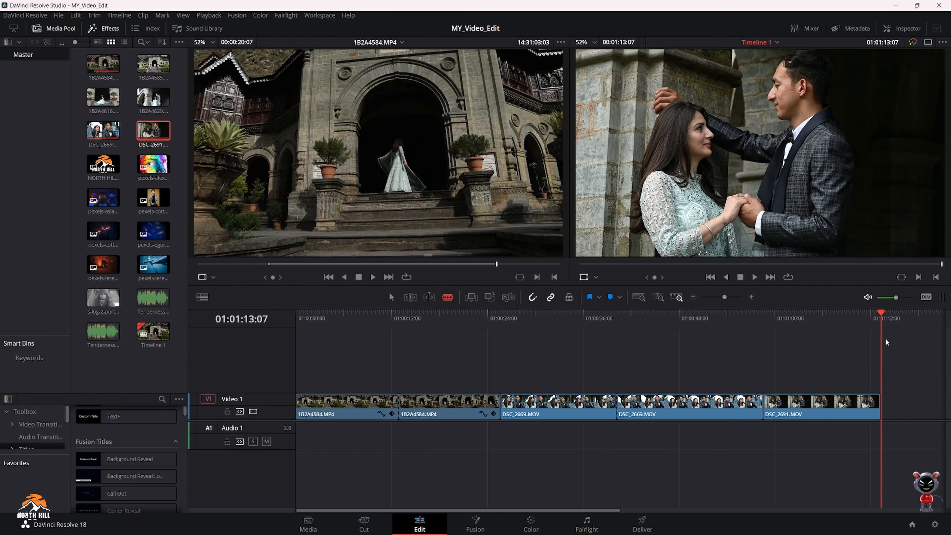
Return to the single viewer layout and move the playhead to 01:00:19:22.
{"action": "left_click_drag", "start_coordinate": [878, 315], "coordinate": [473, 334]}
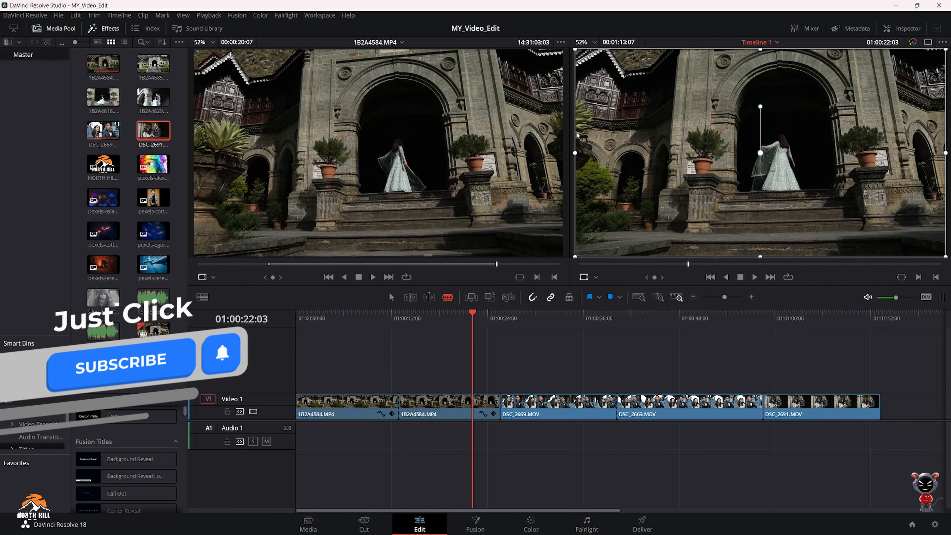
{"action": "left_click", "coordinate": [928, 42]}
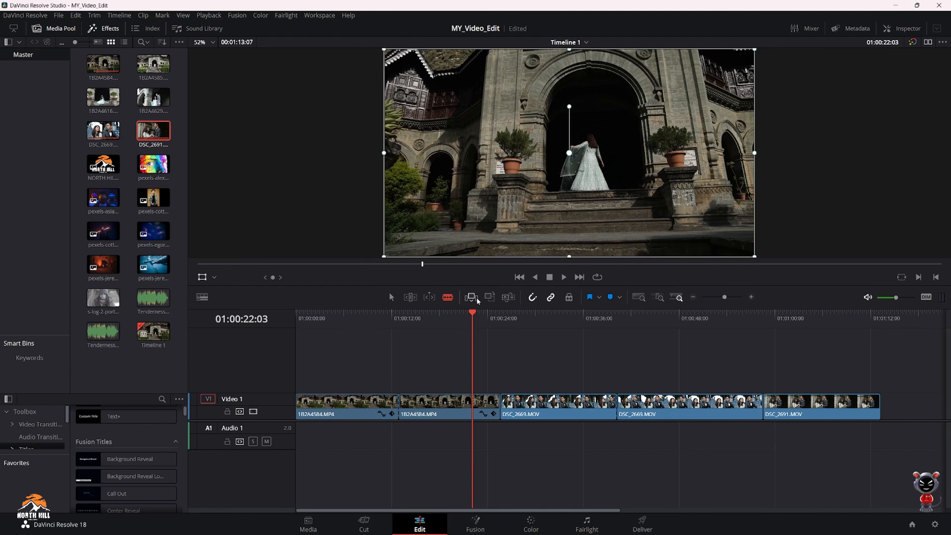
{"action": "left_click_drag", "start_coordinate": [472, 313], "coordinate": [454, 321]}
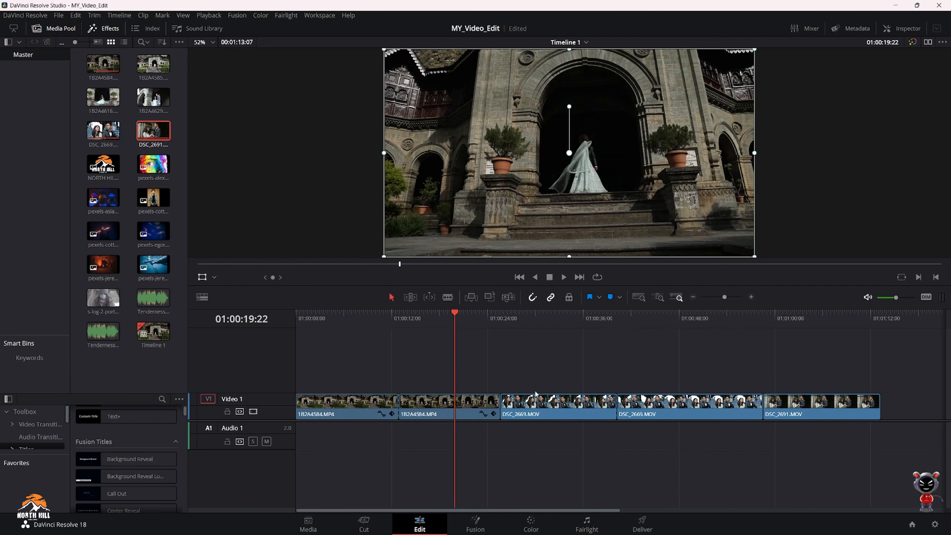
Ripple-extend the end of the second 1B2A4584.MP4 clip in Trim Edit Mode until the timeline lasts 00:01:13:12, and return to Selection Mode.
{"action": "left_click", "coordinate": [414, 297]}
{"action": "left_click", "coordinate": [491, 411]}
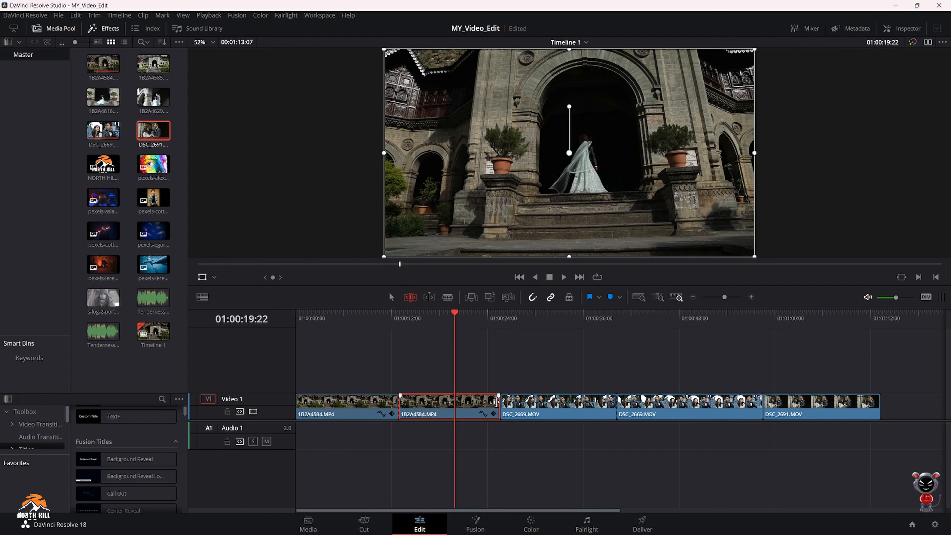
{"action": "mouse_move", "coordinate": [496, 401]}
{"action": "left_mouse_down"}
{"action": "mouse_move", "coordinate": [451, 401]}
{"action": "mouse_move", "coordinate": [501, 401]}
{"action": "left_mouse_up"}
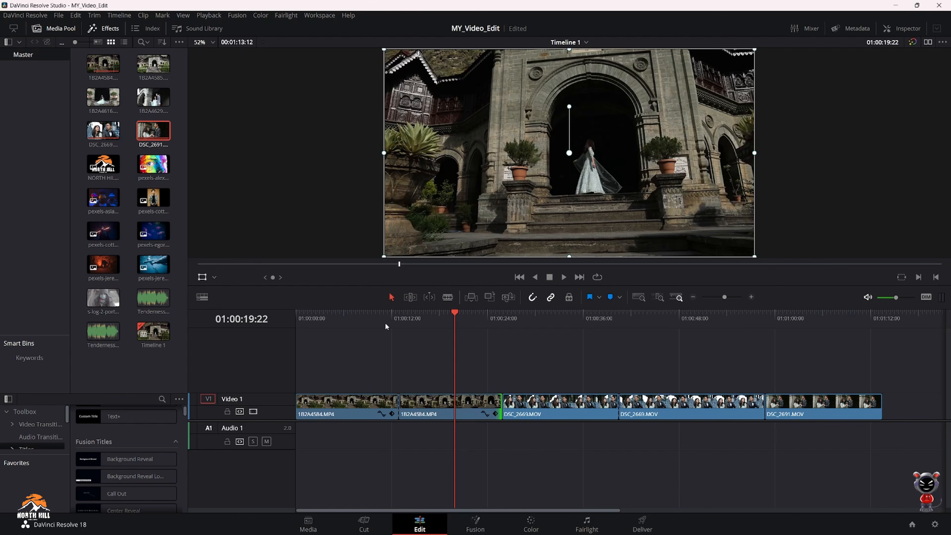
{"action": "key", "text": "ctrl+s"}
Switch to the Cut page and scrub through Timeline 1 with the locked playhead, stopping at 01:00:12:03.
{"action": "left_click", "coordinate": [364, 523]}
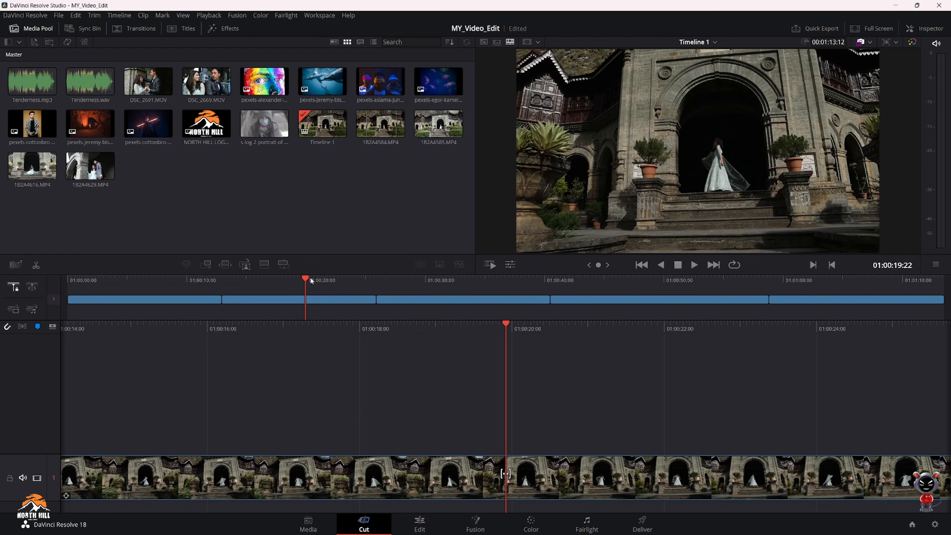
{"action": "left_click_drag", "start_coordinate": [306, 279], "coordinate": [563, 296]}
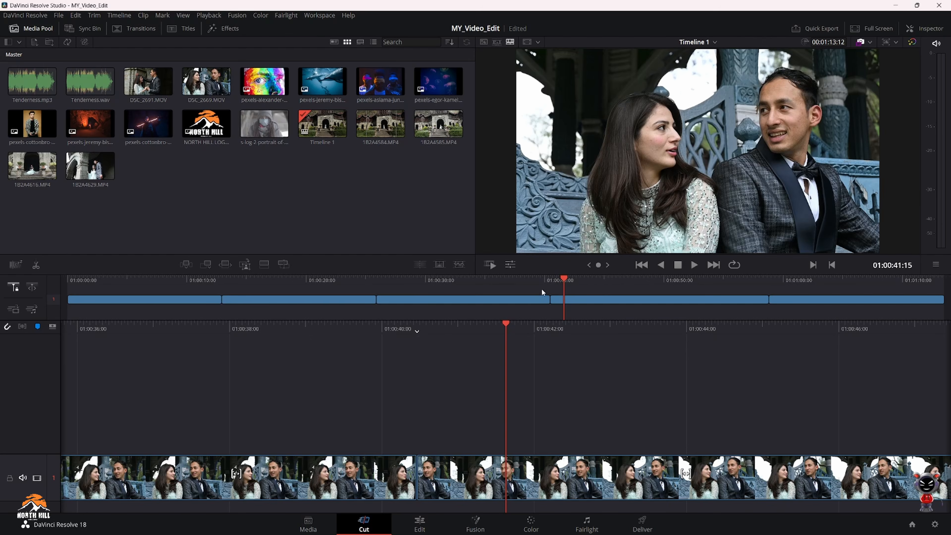
{"action": "left_click_drag", "start_coordinate": [560, 285], "coordinate": [446, 296]}
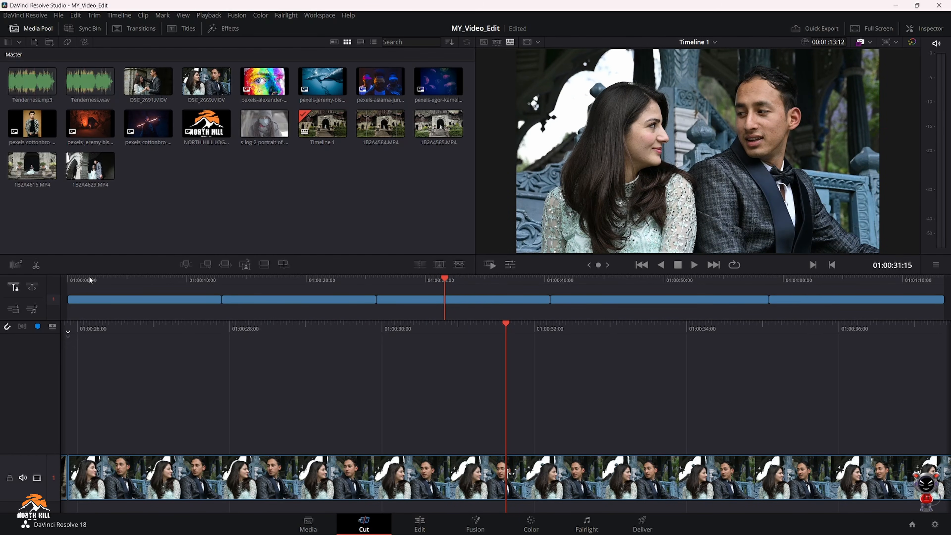
{"action": "left_click_drag", "start_coordinate": [501, 332], "coordinate": [493, 395]}
{"action": "left_click", "coordinate": [13, 287]}
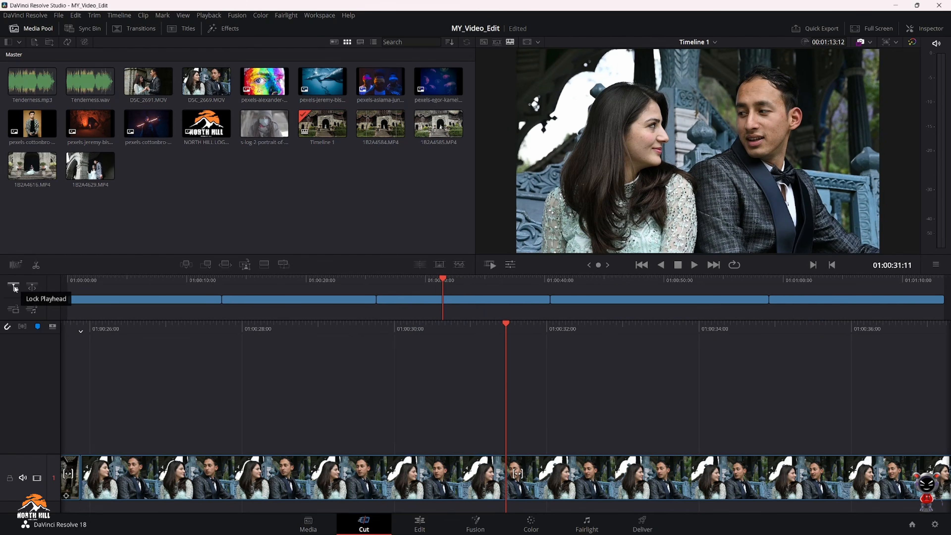
{"action": "left_click_drag", "start_coordinate": [432, 280], "coordinate": [407, 281]}
{"action": "left_click_drag", "start_coordinate": [810, 279], "coordinate": [213, 290]}
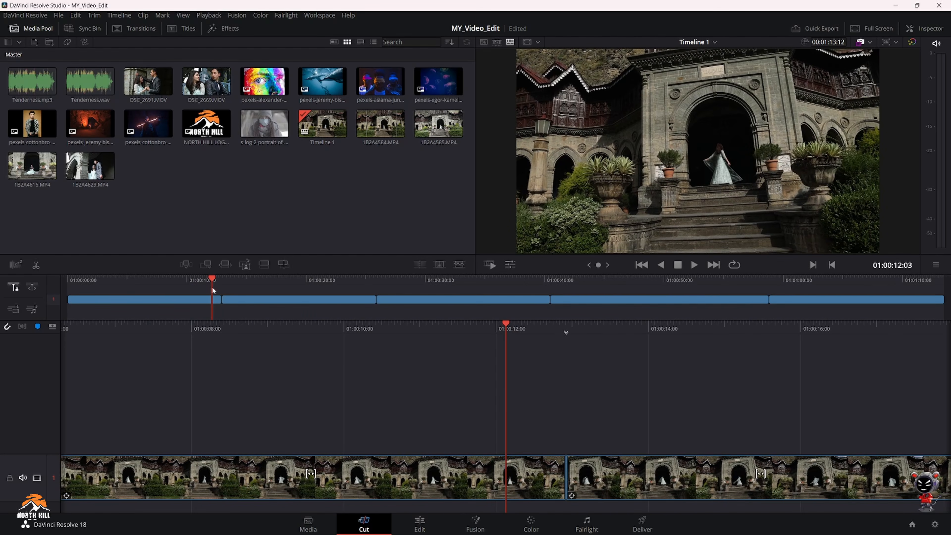
Ripple-trim the 1B2A4584.MP4 and DSC_2669.MOV clips until the timeline lasts 00:00:49:17, leaving the playhead at 01:00:26:19.
{"action": "left_click_drag", "start_coordinate": [568, 468], "coordinate": [316, 469]}
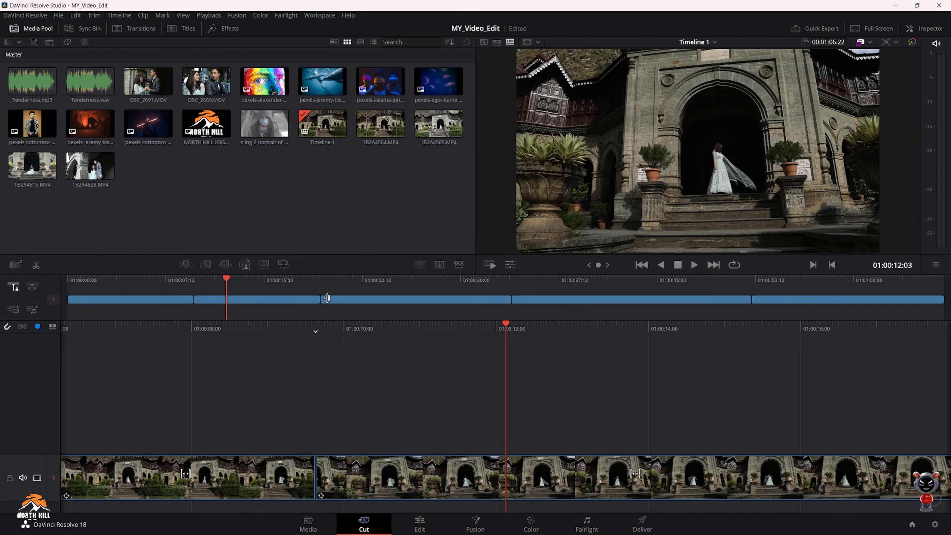
{"action": "left_click", "coordinate": [325, 284]}
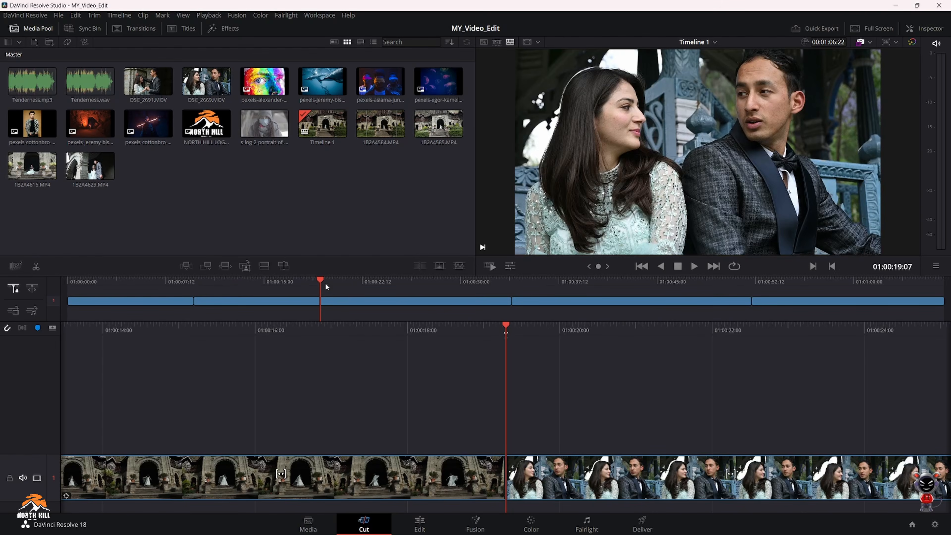
{"action": "left_click_drag", "start_coordinate": [325, 302], "coordinate": [405, 302]}
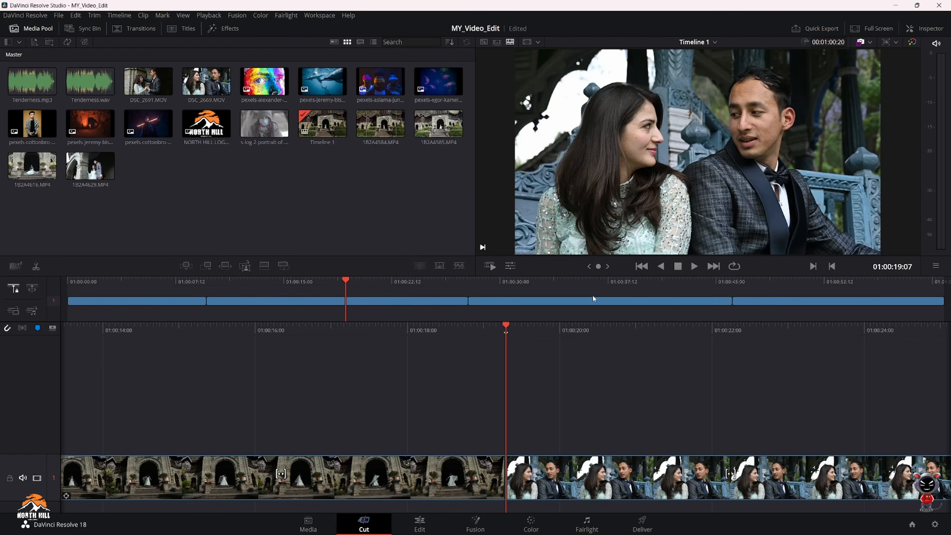
{"action": "left_click_drag", "start_coordinate": [471, 296], "coordinate": [615, 308]}
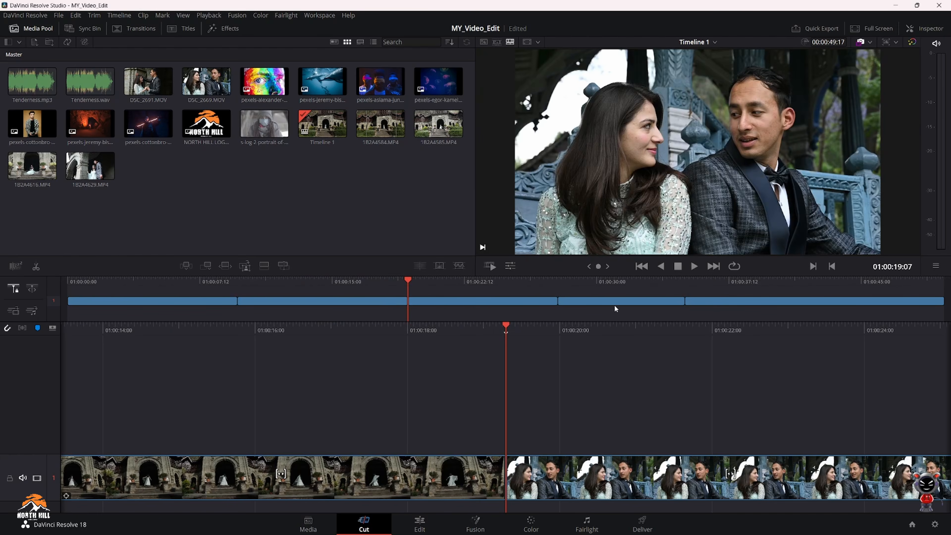
{"action": "left_click", "coordinate": [687, 299]}
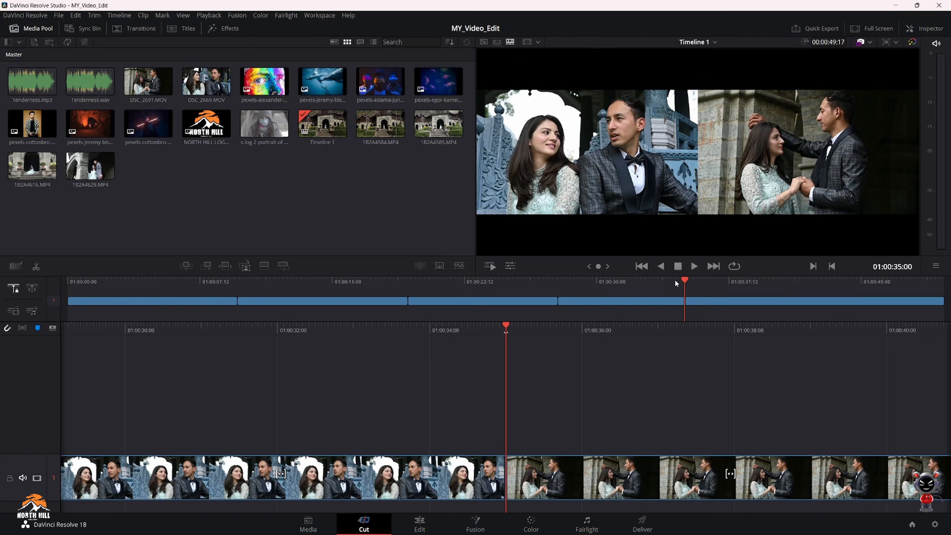
{"action": "left_click_drag", "start_coordinate": [675, 279], "coordinate": [540, 315]}
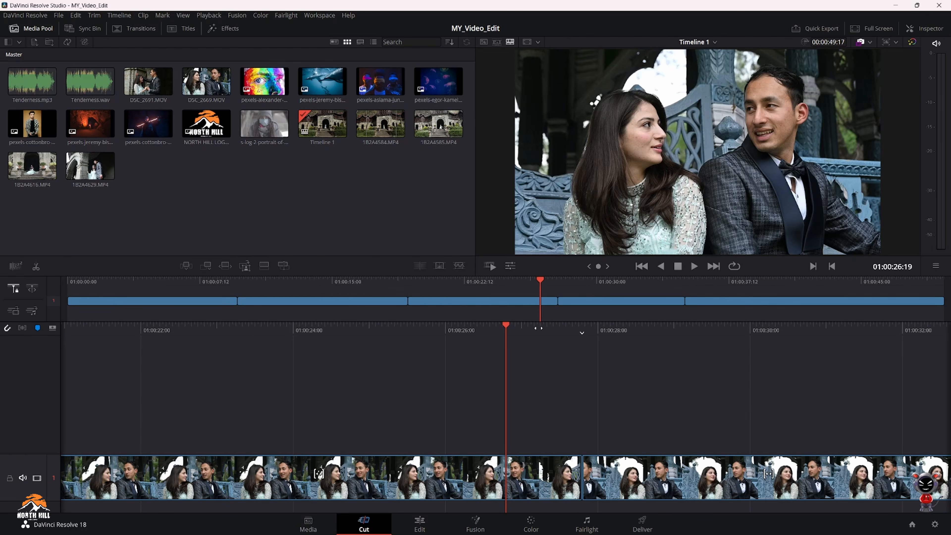
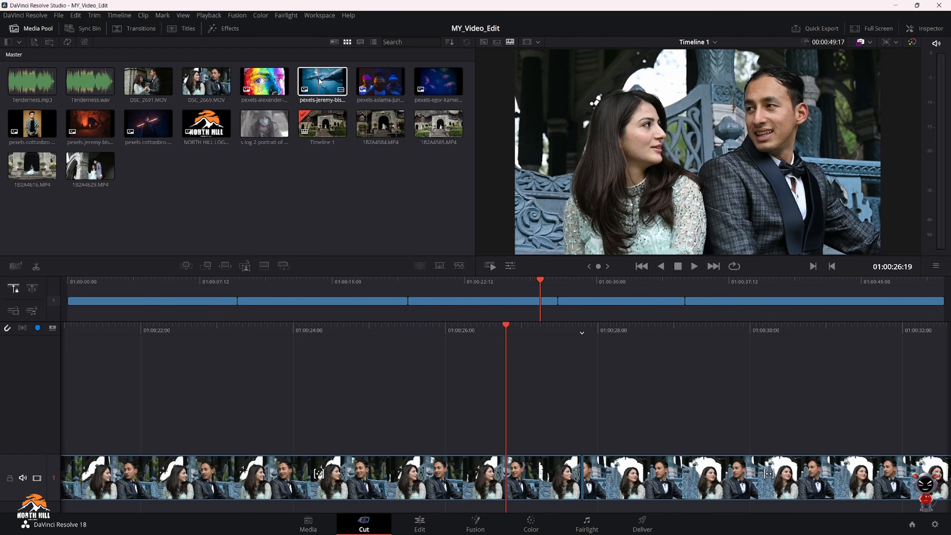
Show all Master bin media as a Source Tape and scrub through it to 00:01:57:06.
{"action": "mouse_move", "coordinate": [319, 82]}
{"action": "left_mouse_down"}
{"action": "mouse_move", "coordinate": [421, 267]}
{"action": "mouse_move", "coordinate": [454, 284]}
{"action": "mouse_move", "coordinate": [430, 374]}
{"action": "mouse_move", "coordinate": [380, 90]}
{"action": "mouse_move", "coordinate": [336, 87]}
{"action": "left_mouse_up"}
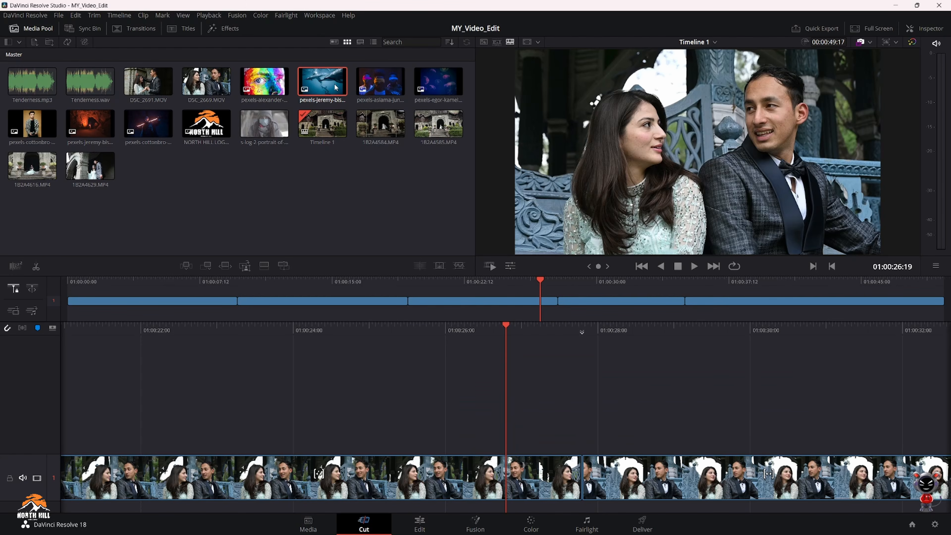
{"action": "left_click", "coordinate": [496, 42]}
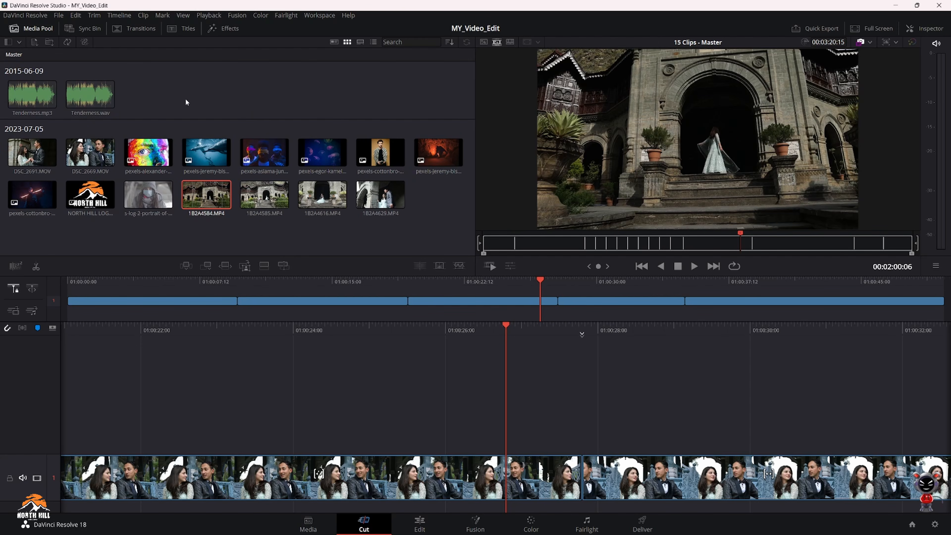
{"action": "left_click_drag", "start_coordinate": [487, 253], "coordinate": [668, 259]}
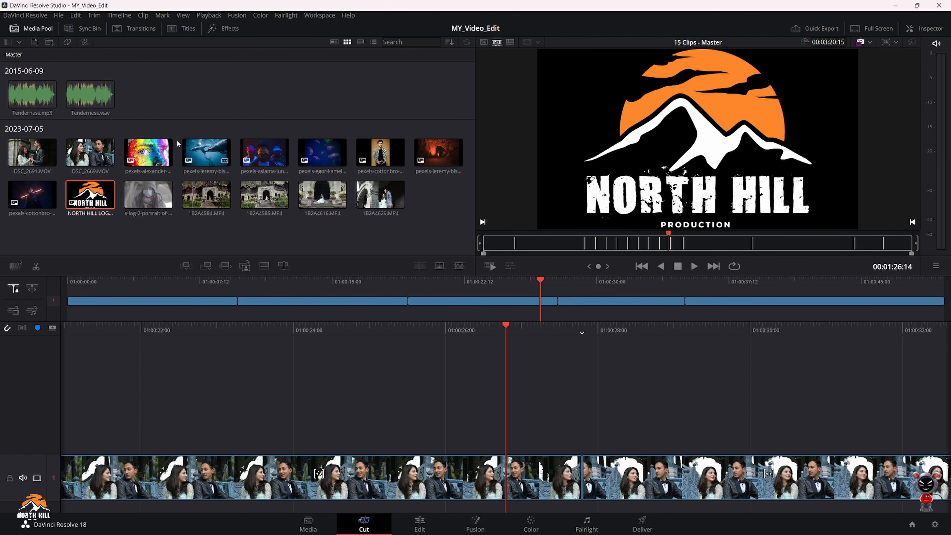
{"action": "left_click_drag", "start_coordinate": [571, 246], "coordinate": [734, 246]}
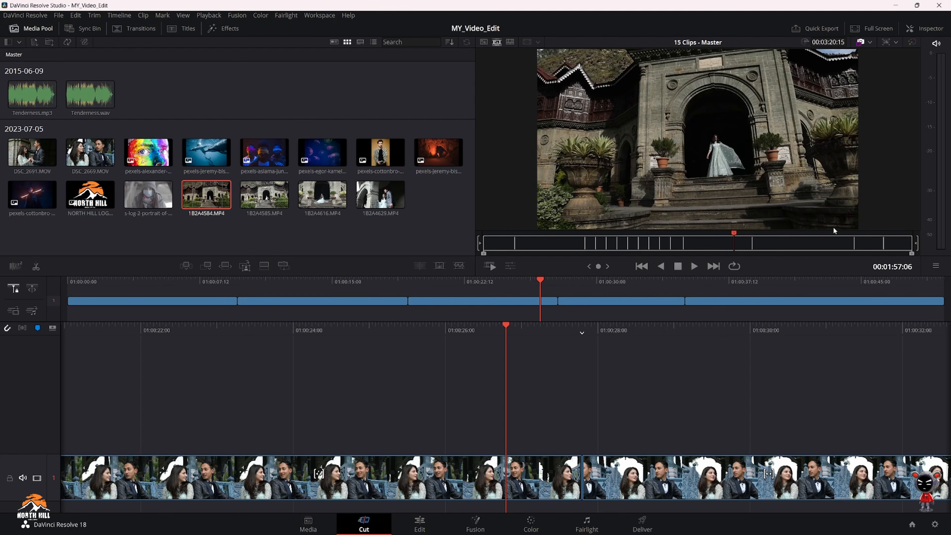
Mark a 00:00:20:22 source tape range ending at 00:02:17:22, place it on track 2, and undo the placement.
{"action": "mouse_move", "coordinate": [483, 253]}
{"action": "left_mouse_down"}
{"action": "mouse_move", "coordinate": [615, 267]}
{"action": "mouse_move", "coordinate": [789, 252]}
{"action": "left_mouse_up"}
{"action": "left_click_drag", "start_coordinate": [912, 253], "coordinate": [780, 254]}
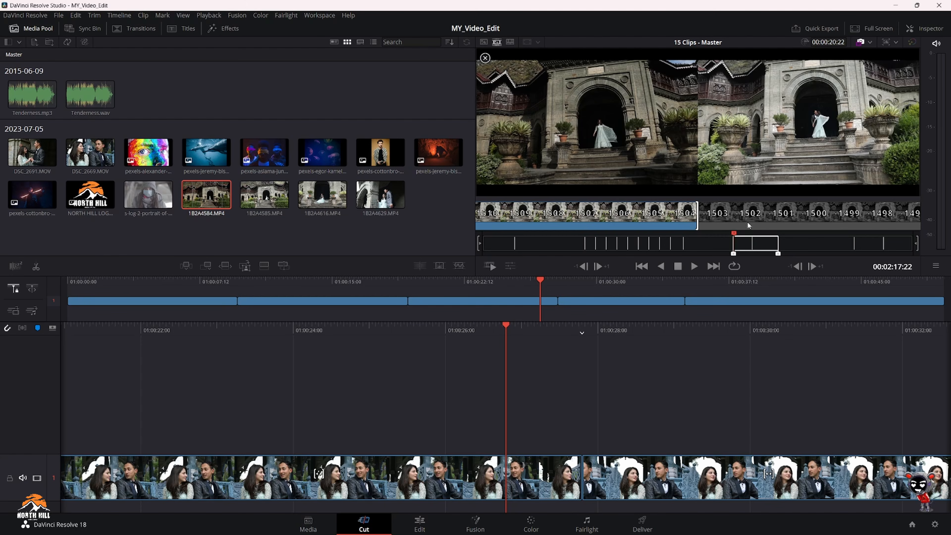
{"action": "left_click_drag", "start_coordinate": [785, 289], "coordinate": [104, 388]}
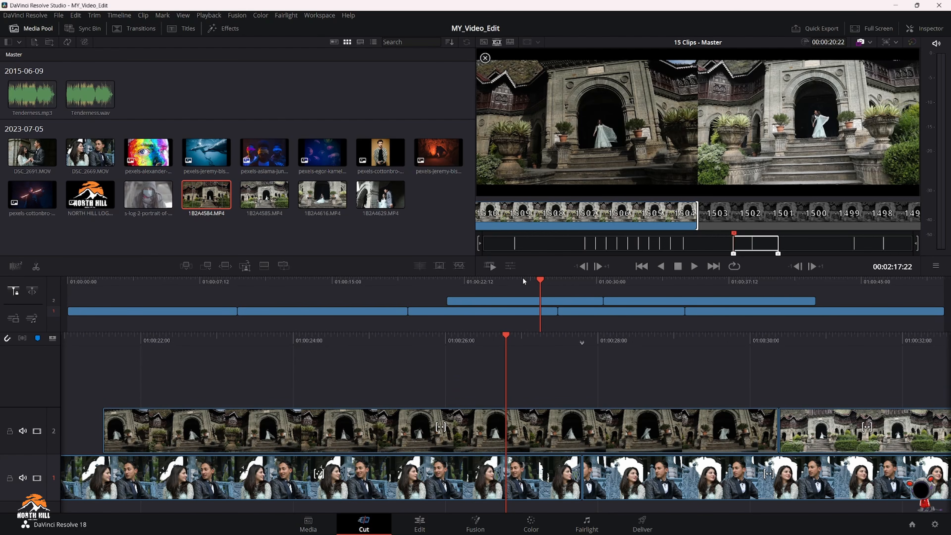
{"action": "key", "text": "ctrl+z"}
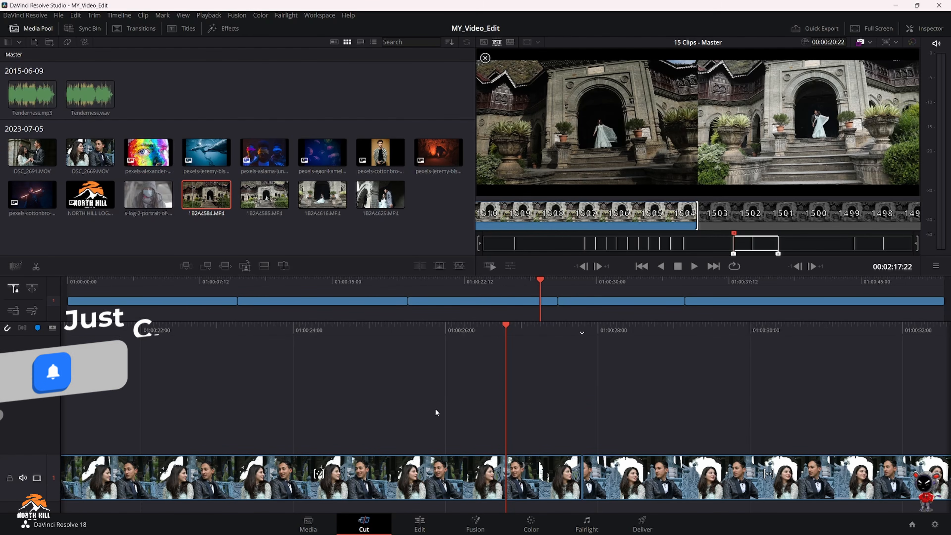
Move the playhead to 01:00:24:09, return to the Edit page and add Tenderness.wav to Audio 1 from the start of the timeline.
{"action": "left_click", "coordinate": [497, 281]}
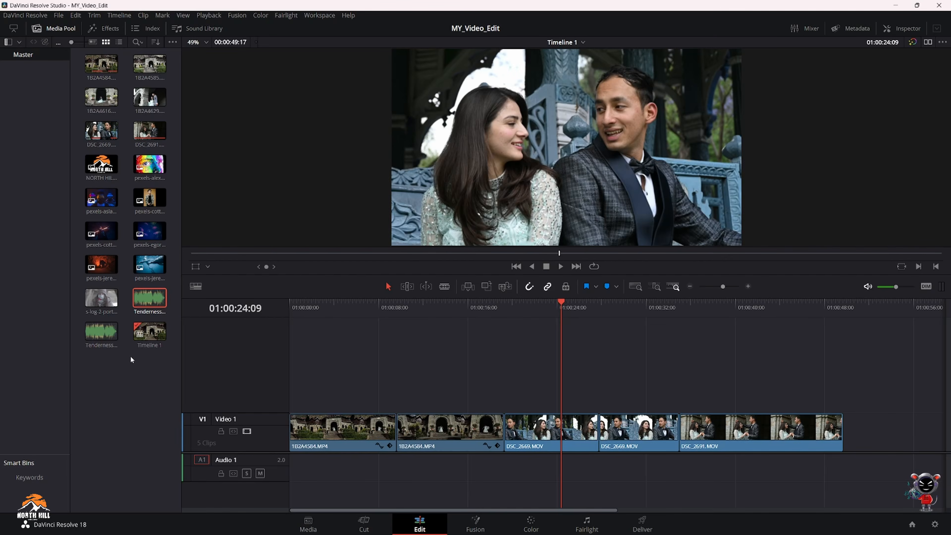
{"action": "double_click", "coordinate": [101, 331]}
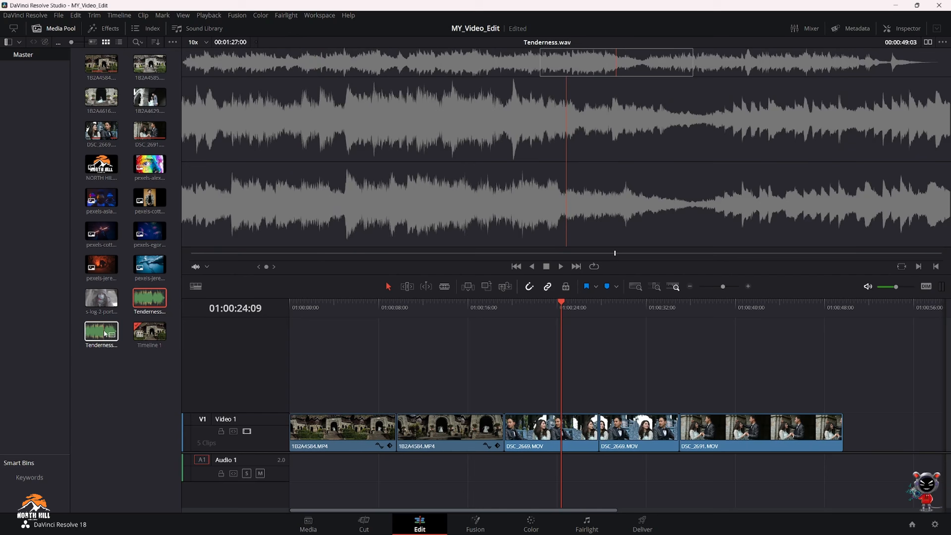
{"action": "left_click_drag", "start_coordinate": [101, 332], "coordinate": [291, 473]}
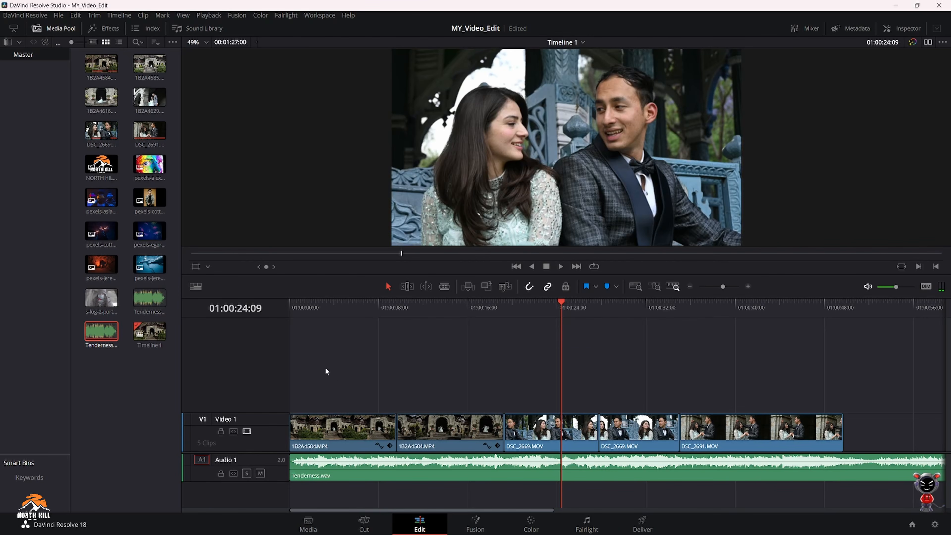
Select all five clips on Video 1 and link them together.
{"action": "left_click_drag", "start_coordinate": [303, 348], "coordinate": [807, 426]}
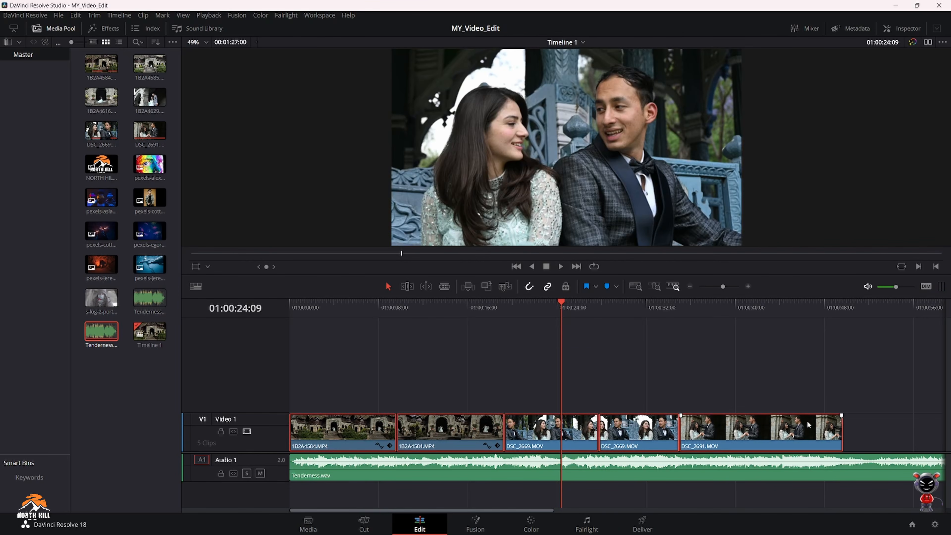
{"action": "right_click", "coordinate": [807, 426]}
{"action": "left_click", "coordinate": [809, 421]}
{"action": "left_click", "coordinate": [843, 368]}
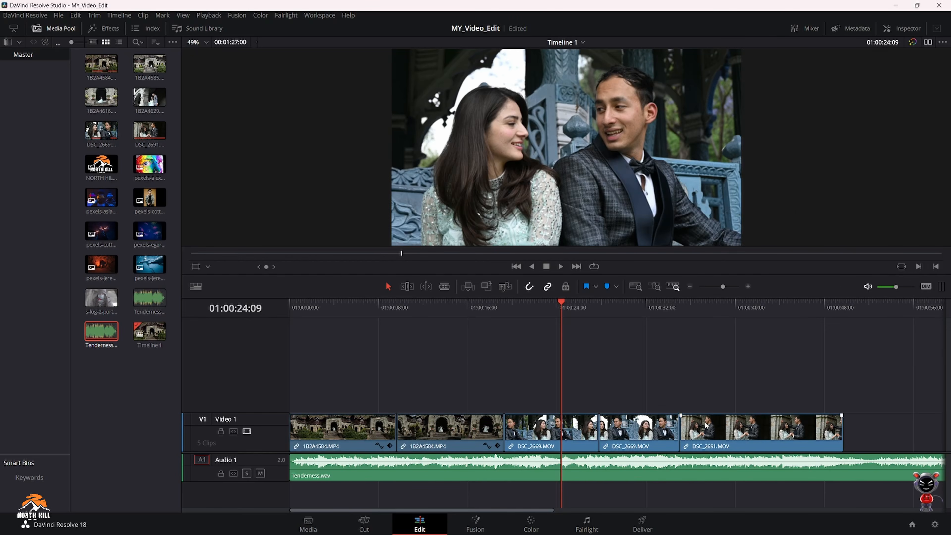
Link Tenderness.wav on Audio 1 together with the five already linked clips on Video 1.
{"action": "left_click", "coordinate": [461, 430]}
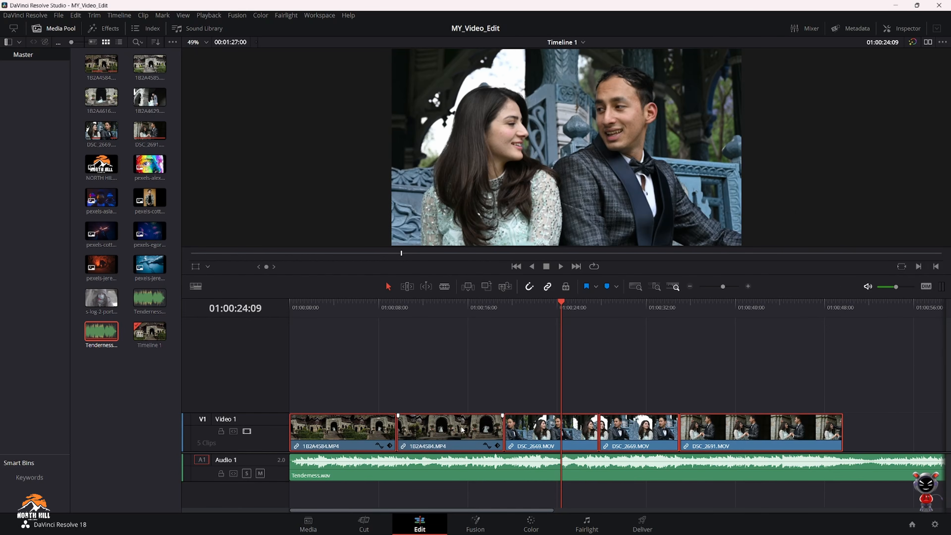
{"action": "left_click", "coordinate": [455, 396]}
{"action": "left_click", "coordinate": [451, 426]}
{"action": "left_click", "coordinate": [441, 468], "text": "ctrl"}
{"action": "right_click", "coordinate": [440, 466]}
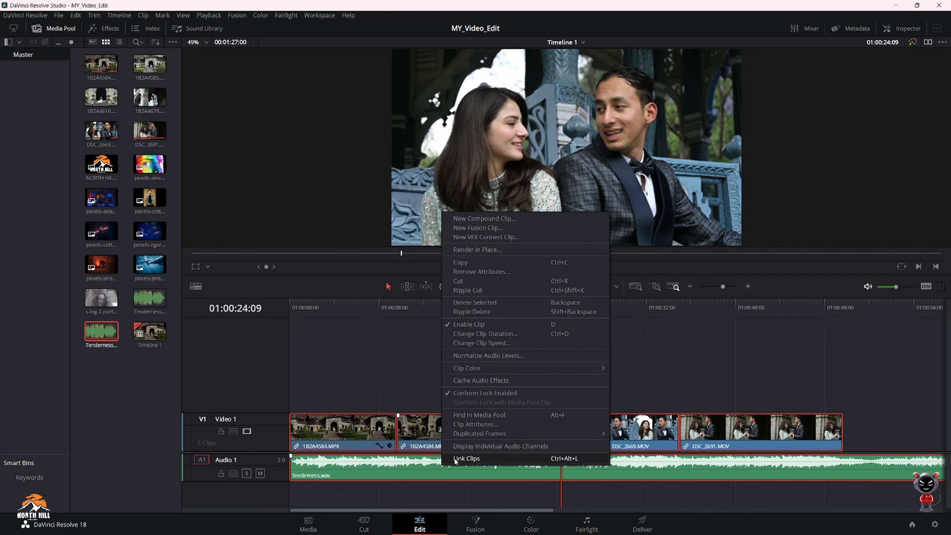
{"action": "left_click", "coordinate": [466, 458]}
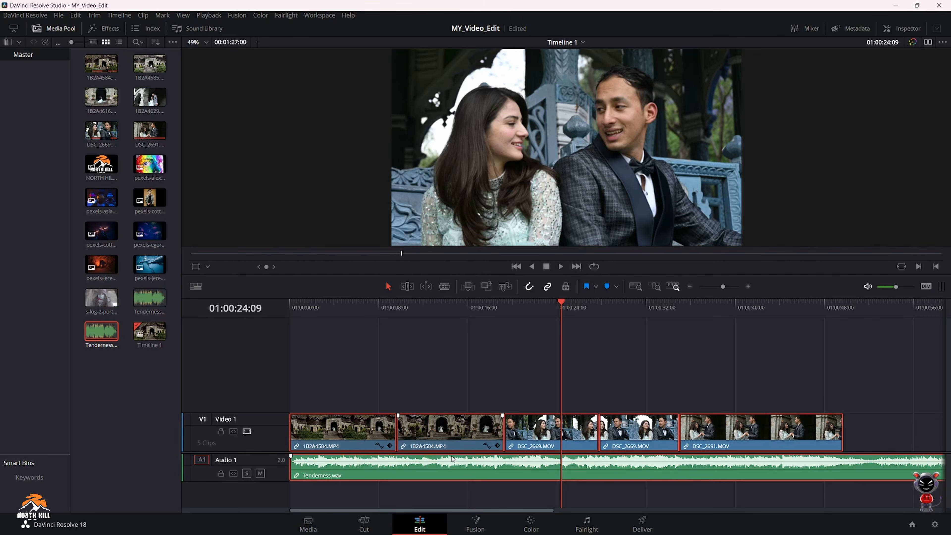
Unlink the Video 1 clips and Tenderness.wav, and select the second 1B2A4584.MP4 clip on its own.
{"action": "left_click", "coordinate": [425, 379]}
{"action": "right_click", "coordinate": [436, 432]}
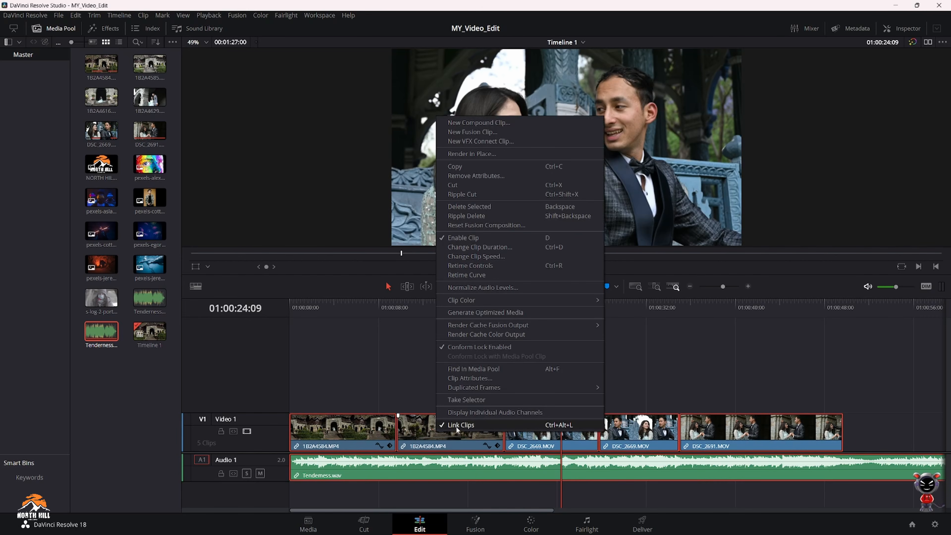
{"action": "left_click", "coordinate": [395, 367]}
{"action": "left_click", "coordinate": [442, 432]}
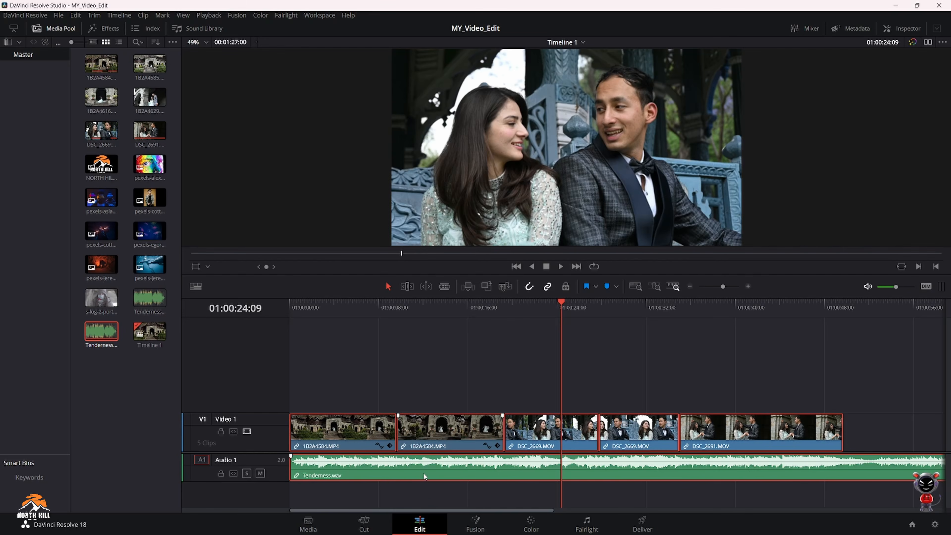
{"action": "right_click", "coordinate": [377, 434]}
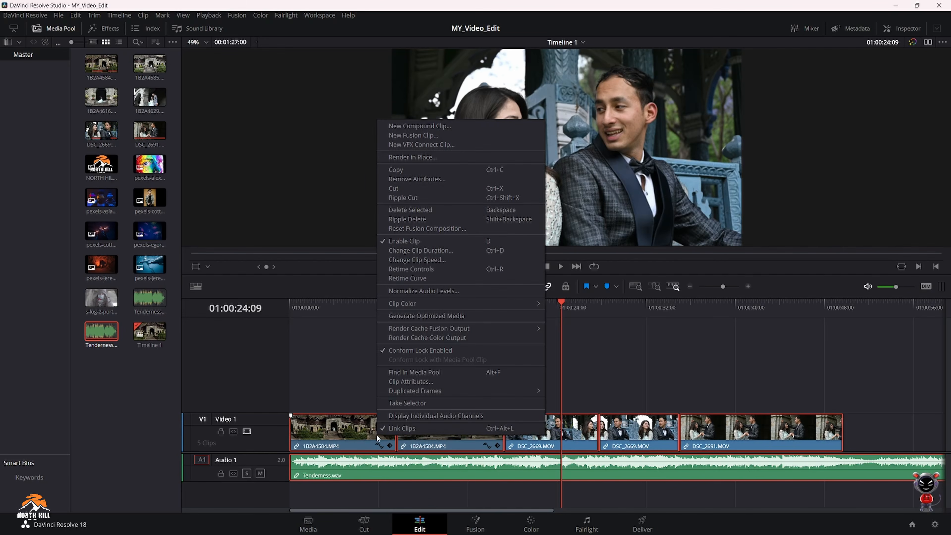
{"action": "left_click", "coordinate": [400, 428]}
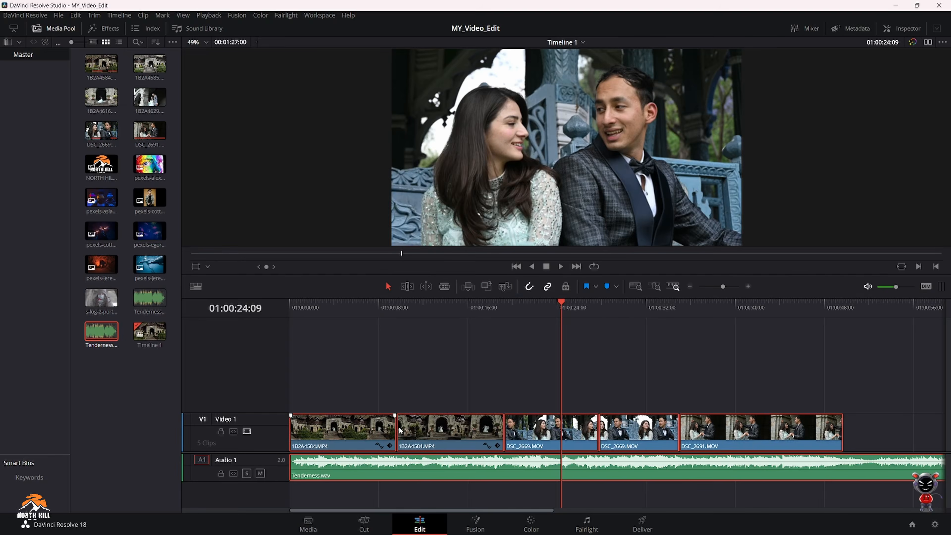
{"action": "left_click", "coordinate": [427, 479]}
{"action": "left_click", "coordinate": [426, 433]}
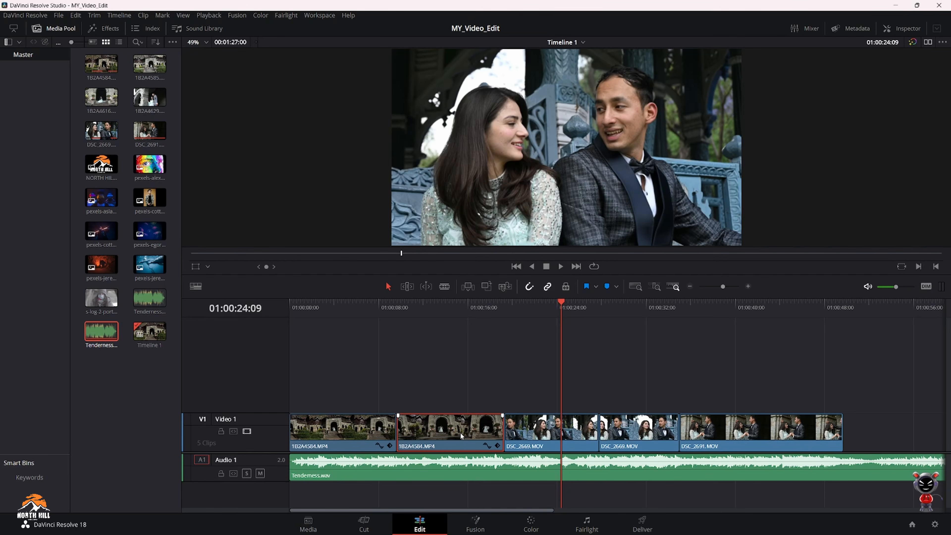
Trim about 17 seconds off the start of Tenderness.wav and move the clip back to the beginning of the timeline.
{"action": "left_click", "coordinate": [467, 467]}
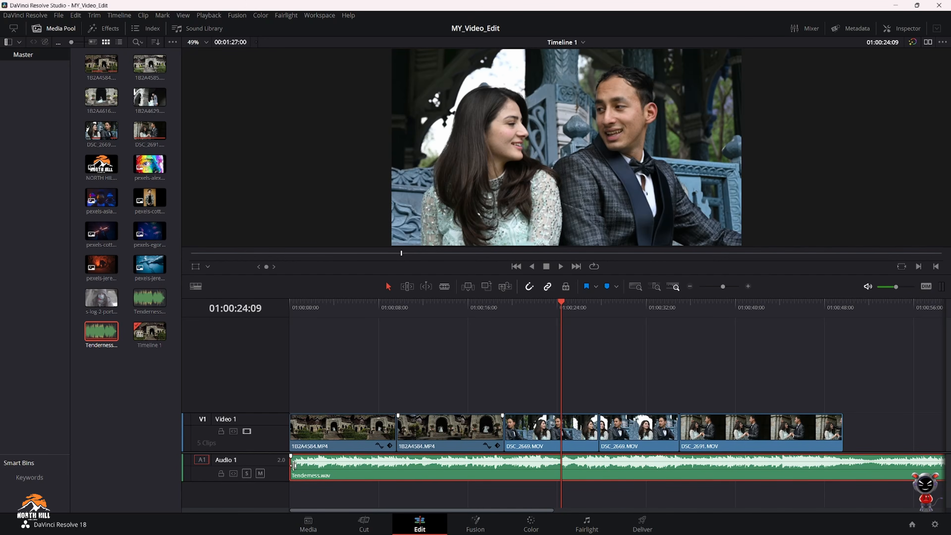
{"action": "left_click_drag", "start_coordinate": [293, 466], "coordinate": [483, 467]}
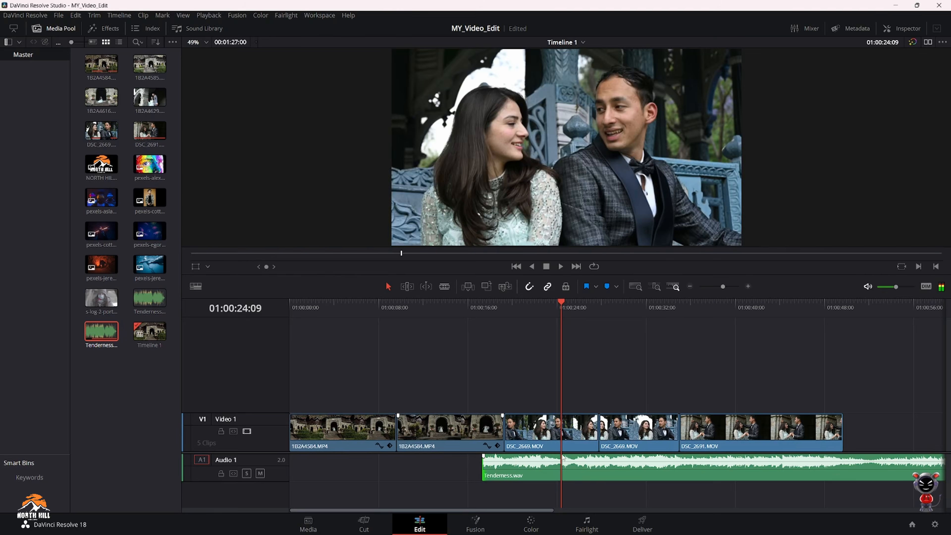
{"action": "left_click_drag", "start_coordinate": [703, 466], "coordinate": [508, 465]}
Trim the end of Tenderness.wav to the last video clip's end and give it a short fade-out and fade-in.
{"action": "key", "text": "shift+z"}
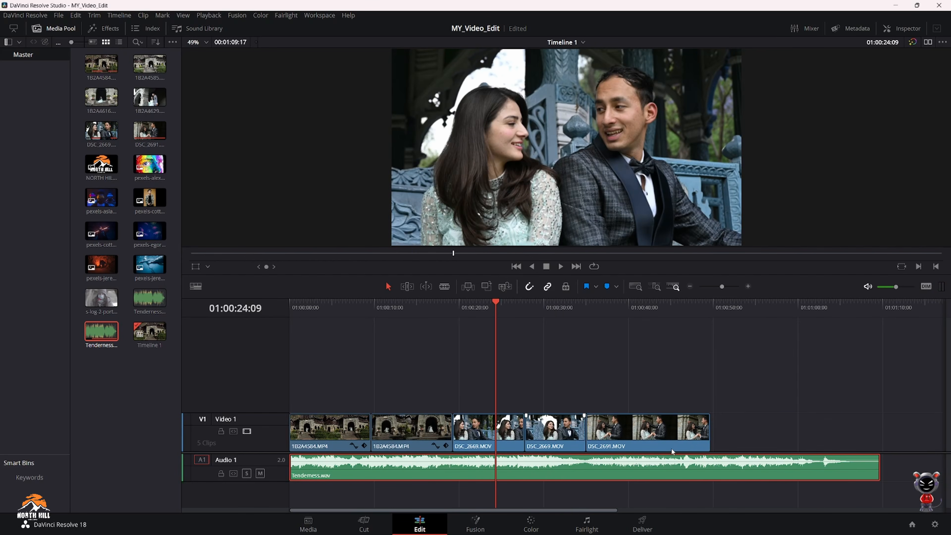
{"action": "left_click_drag", "start_coordinate": [875, 465], "coordinate": [681, 458]}
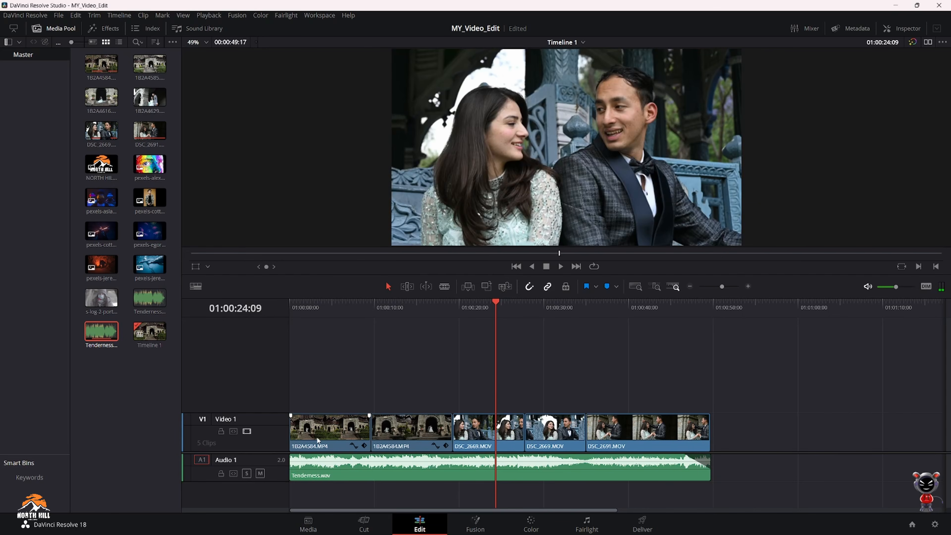
{"action": "left_click_drag", "start_coordinate": [291, 458], "coordinate": [320, 456]}
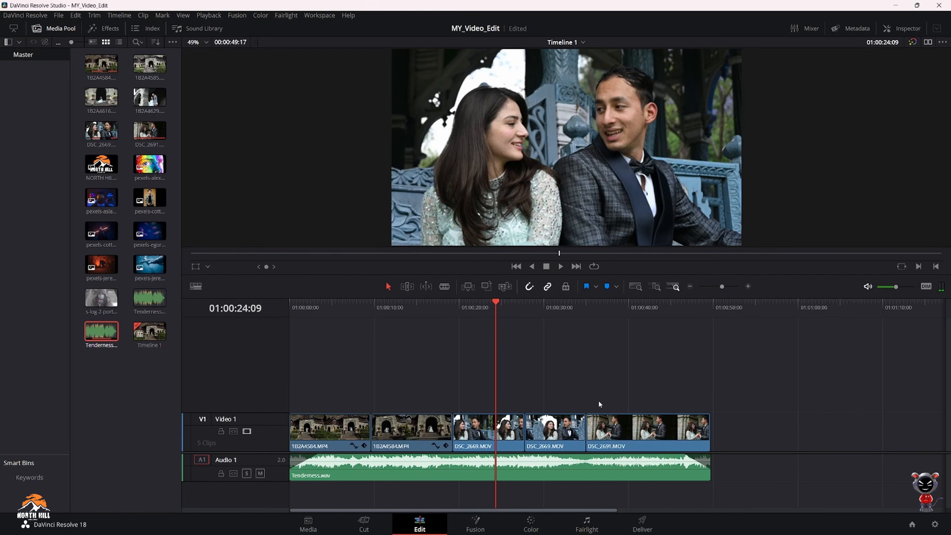
Play the timeline from its start to about 01:00:10:05 to hear the audio fade-in.
{"action": "key", "text": "Home"}
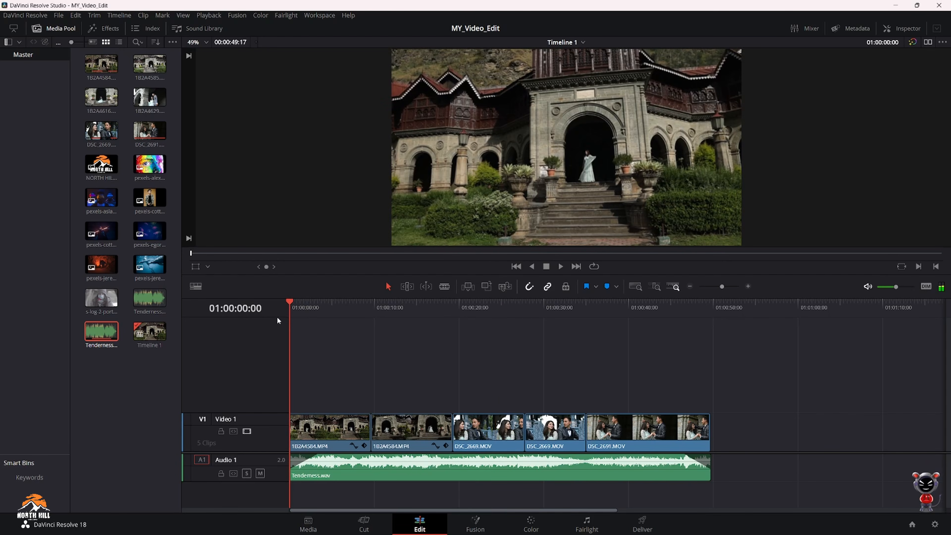
{"action": "key", "text": "space"}
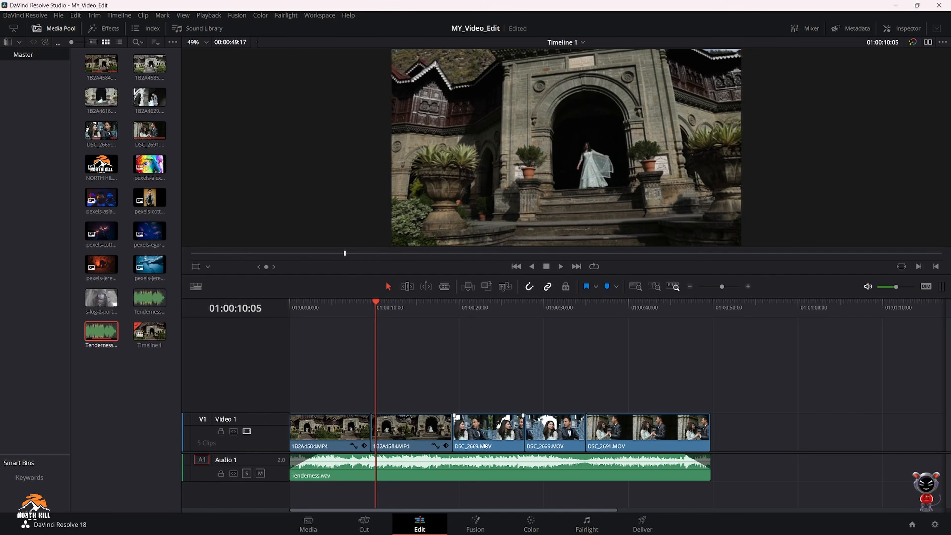
Select Tenderness.wav, show its audio properties in the Inspector and raise its volume to 1.22, with the monitoring volume slightly higher.
{"action": "left_click", "coordinate": [500, 468]}
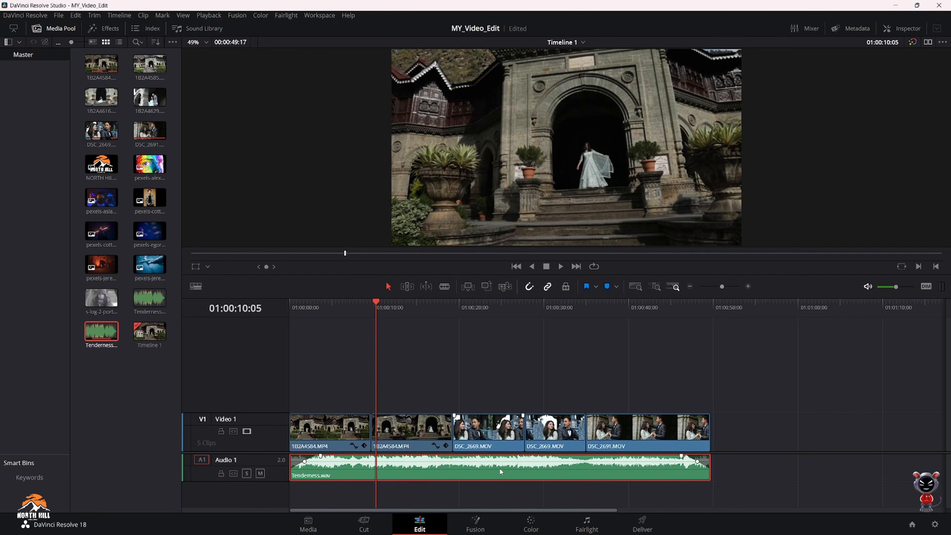
{"action": "left_click", "coordinate": [902, 29]}
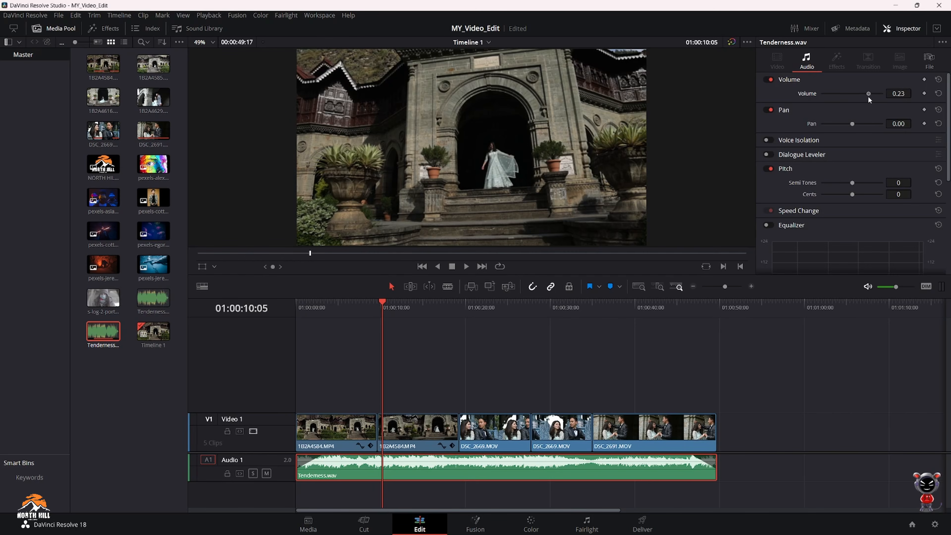
{"action": "left_click_drag", "start_coordinate": [868, 96], "coordinate": [869, 96]}
{"action": "mouse_move", "coordinate": [899, 289]}
{"action": "left_mouse_down"}
{"action": "mouse_move", "coordinate": [888, 289]}
{"action": "mouse_move", "coordinate": [899, 290]}
{"action": "left_mouse_up"}
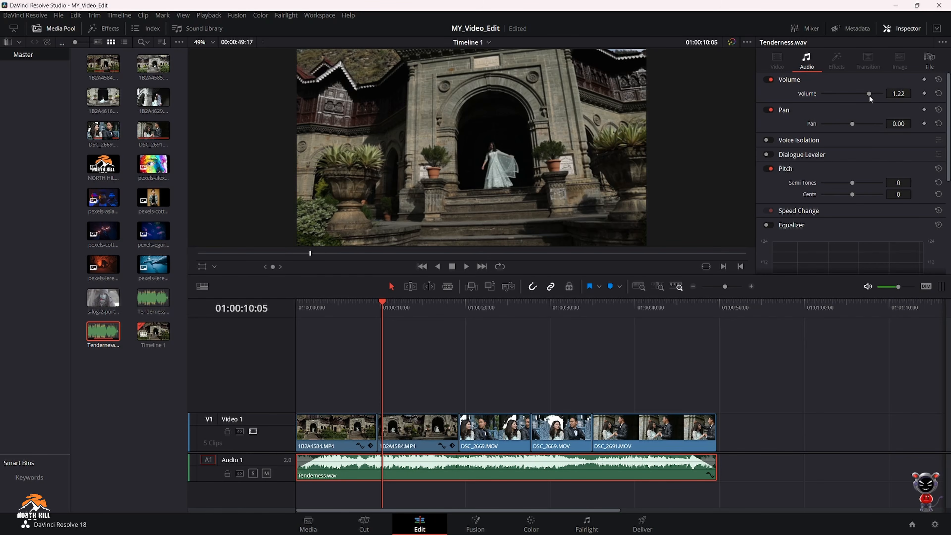
Try lowering the Tenderness.wav clip volume to -2.75 and -3.74, and return it to 1.22.
{"action": "left_click_drag", "start_coordinate": [870, 95], "coordinate": [867, 95]}
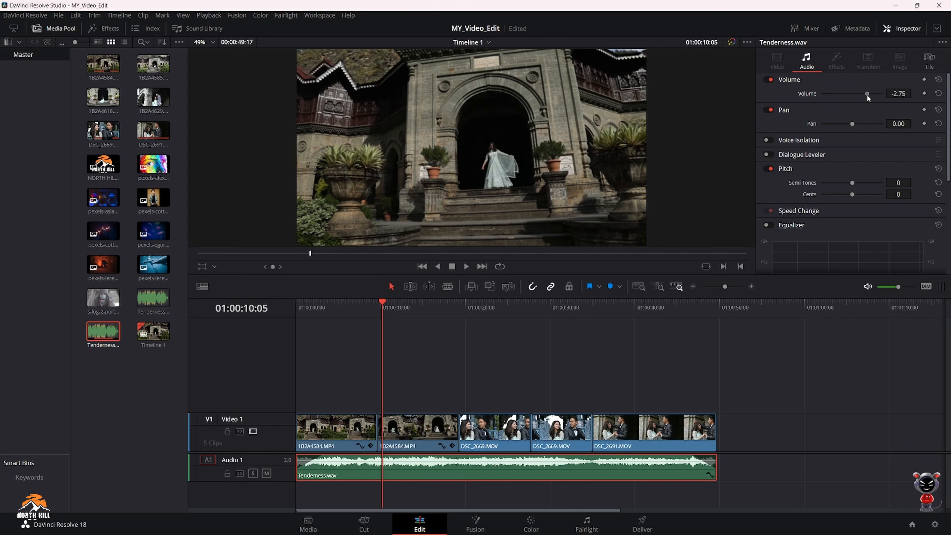
{"action": "left_click_drag", "start_coordinate": [867, 94], "coordinate": [865, 93]}
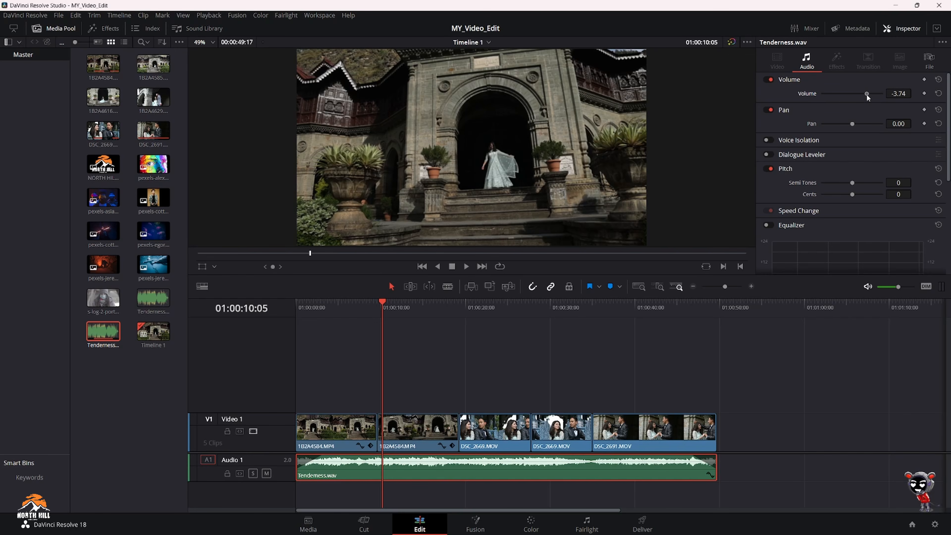
{"action": "left_click_drag", "start_coordinate": [866, 94], "coordinate": [869, 94]}
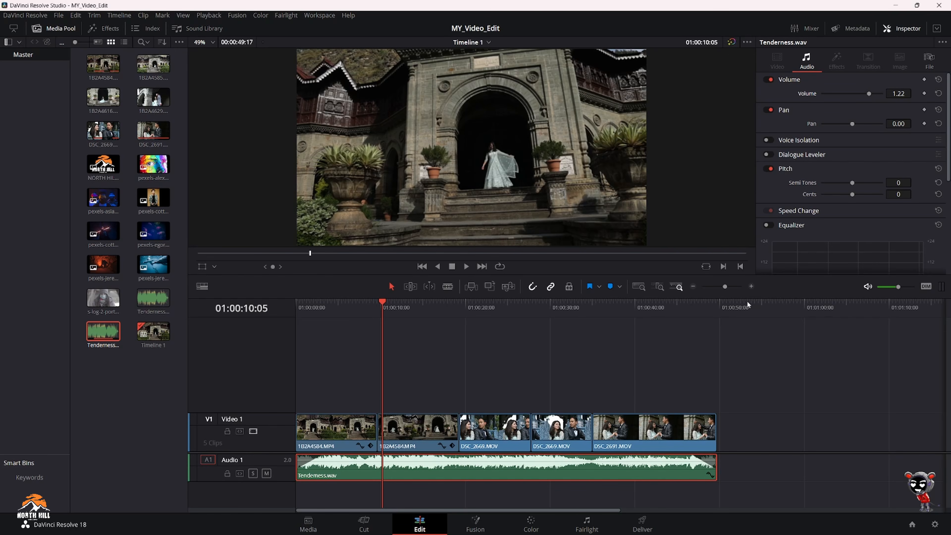
Raise the monitoring volume slightly, set the Tenderness.wav clip volume to -2.75 and save the project.
{"action": "left_click_drag", "start_coordinate": [900, 287], "coordinate": [895, 288]}
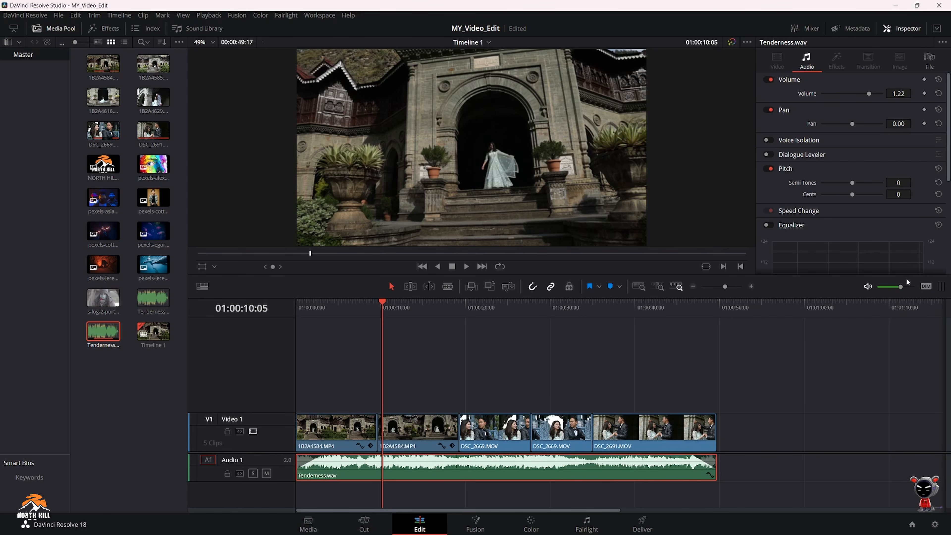
{"action": "mouse_move", "coordinate": [590, 466]}
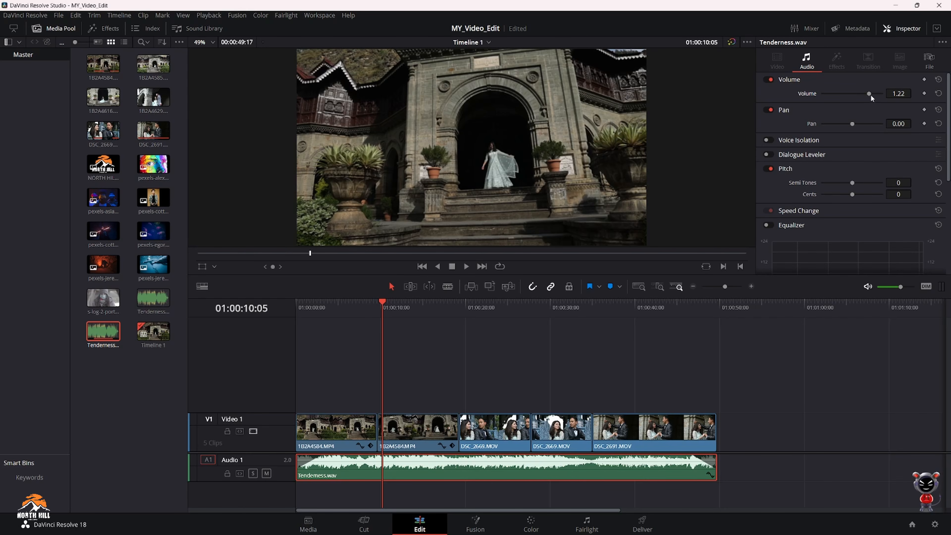
{"action": "left_click_drag", "start_coordinate": [869, 93], "coordinate": [866, 94]}
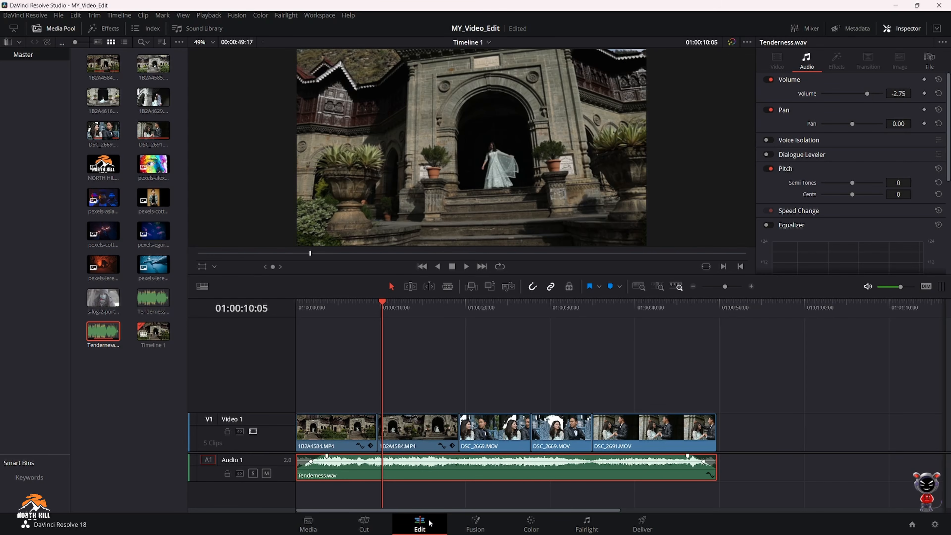
{"action": "key", "text": "ctrl+s"}
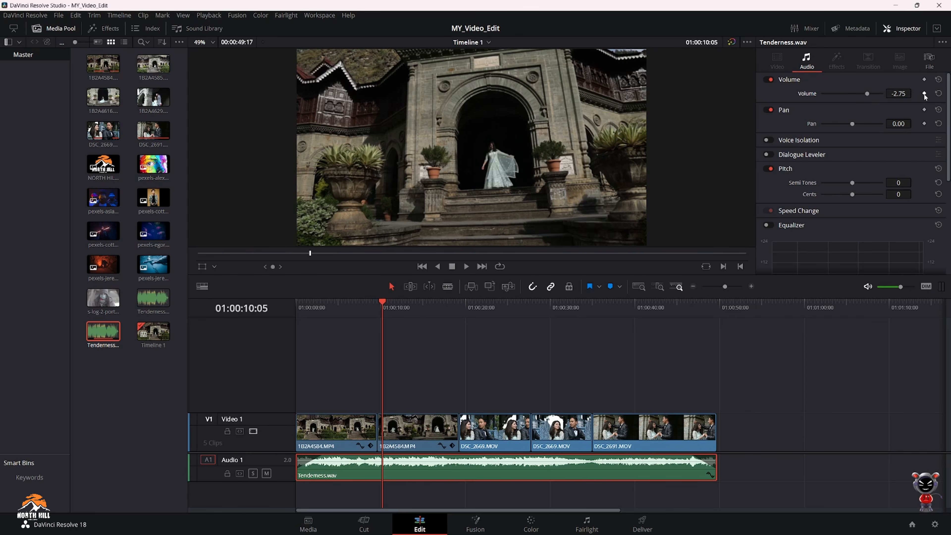
Review the Pan, Voice Isolation, Dialogue Leveler, Pitch and Equalizer settings available for Tenderness.wav.
{"action": "scroll", "coordinate": [871, 117], "scroll_direction": "down", "scroll_amount": 5}
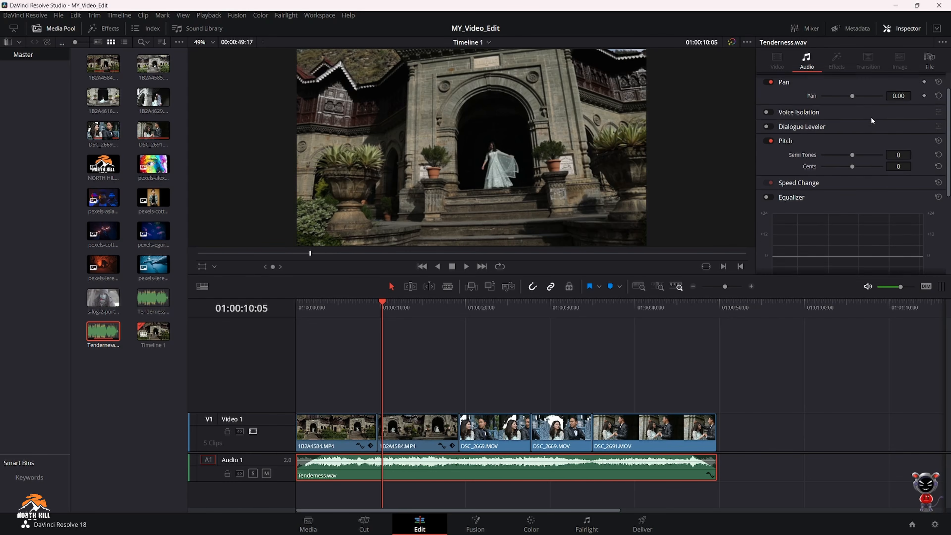
{"action": "scroll", "coordinate": [862, 153], "scroll_direction": "up", "scroll_amount": 5}
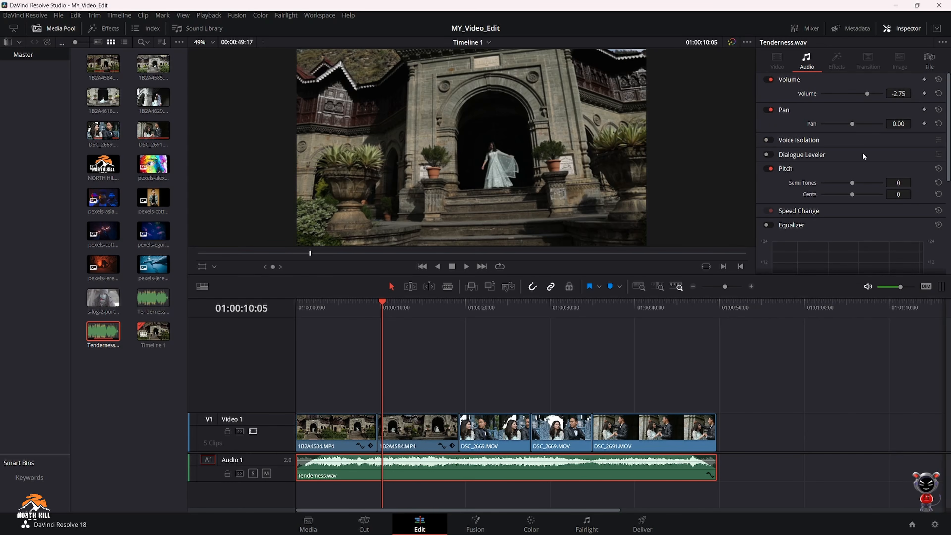
{"action": "scroll", "coordinate": [843, 166], "scroll_direction": "down", "scroll_amount": 6}
{"action": "scroll", "coordinate": [844, 170], "scroll_direction": "down", "scroll_amount": 1}
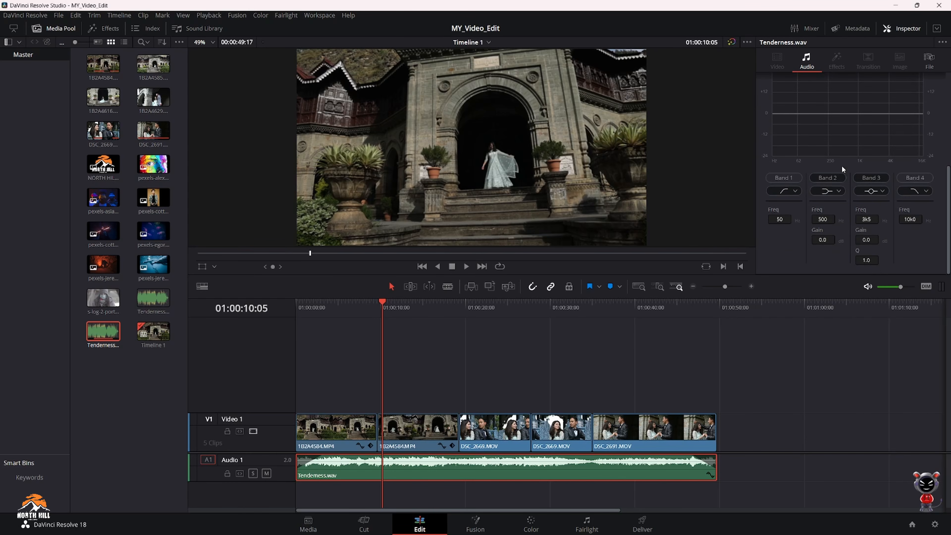
{"action": "scroll", "coordinate": [850, 190], "scroll_direction": "up", "scroll_amount": 6}
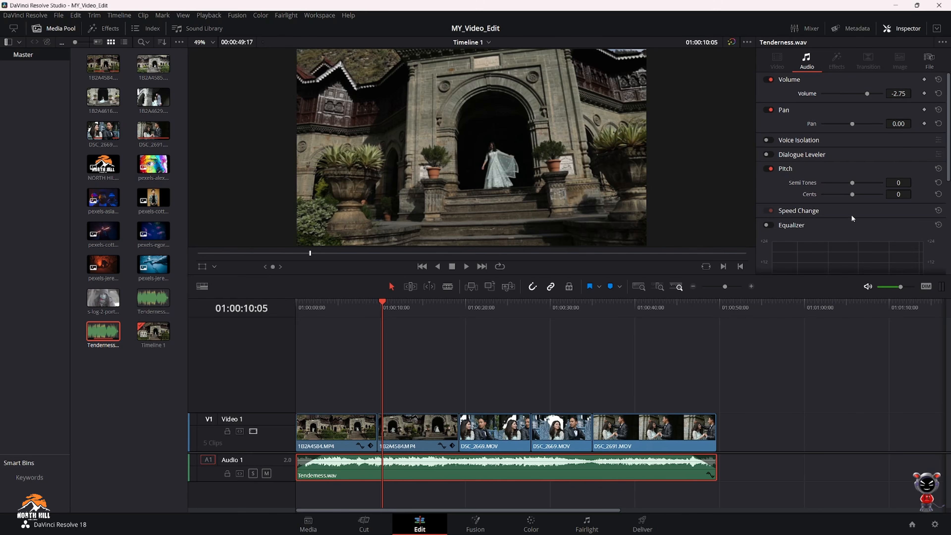
Move the playhead to 01:00:12:00 and set the playback render cache to Smart.
{"action": "left_click", "coordinate": [397, 309]}
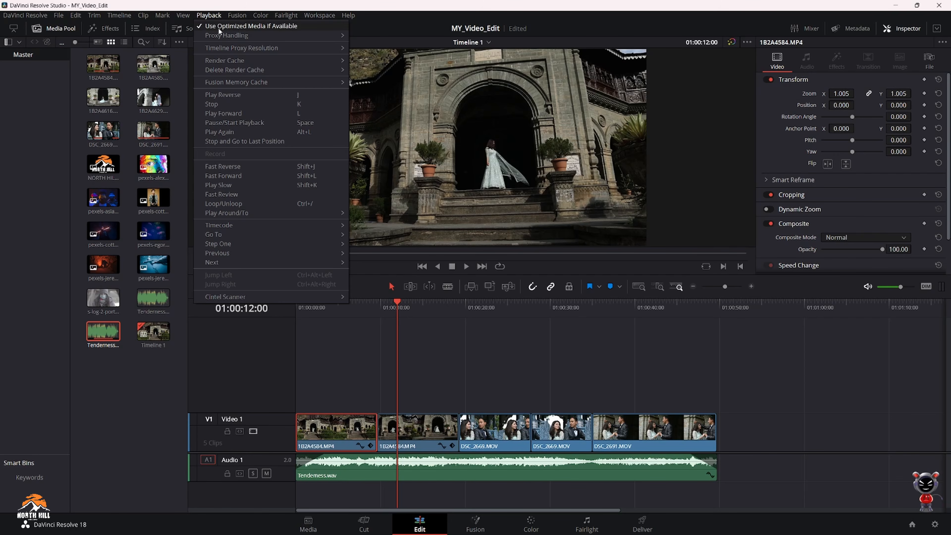
{"action": "mouse_move", "coordinate": [221, 36]}
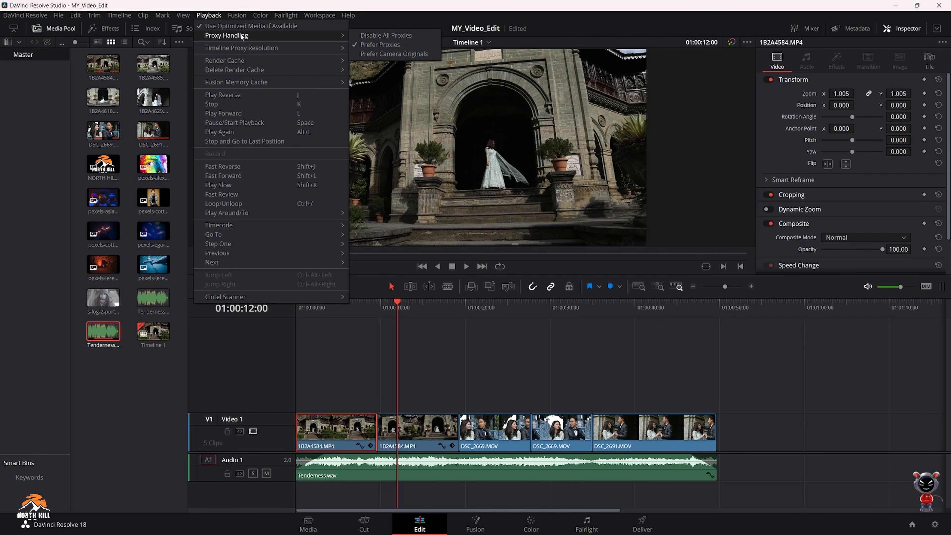
{"action": "mouse_move", "coordinate": [247, 50]}
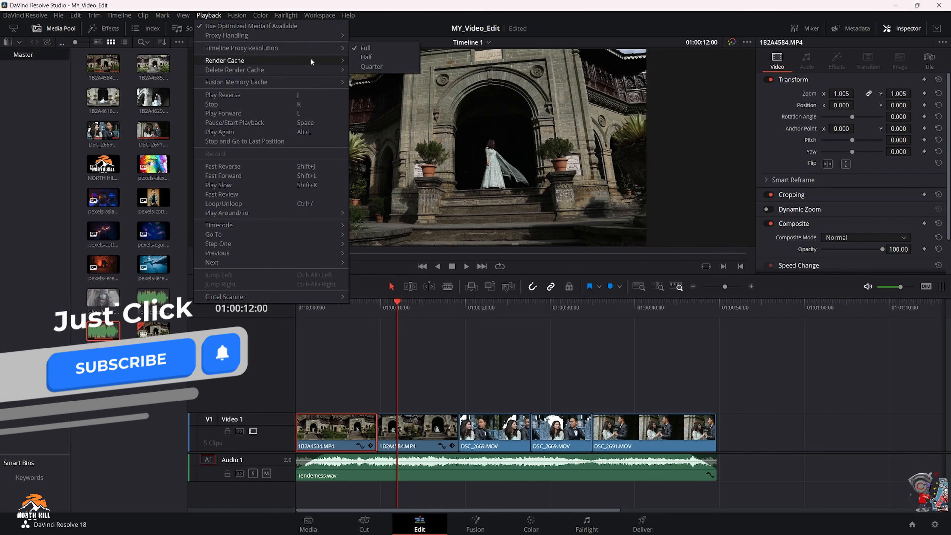
{"action": "mouse_move", "coordinate": [311, 59]}
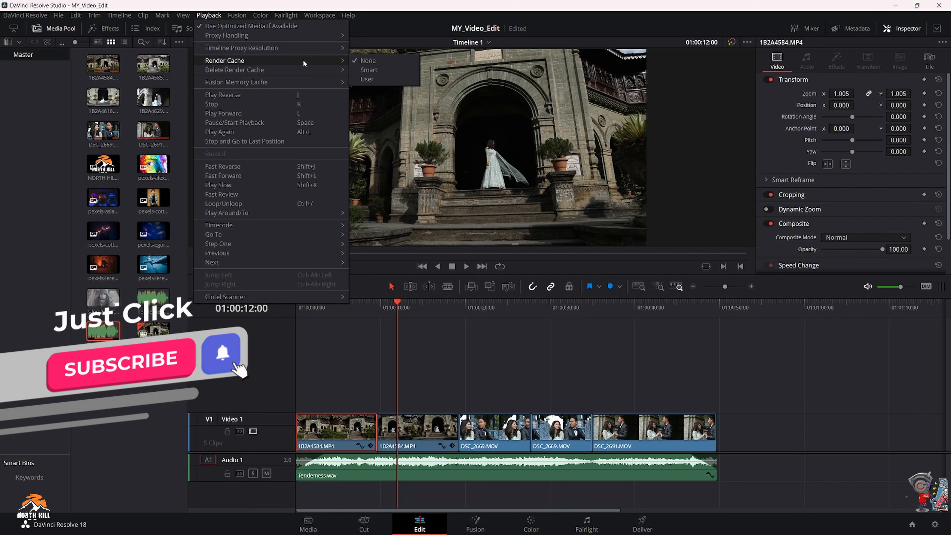
{"action": "left_click", "coordinate": [373, 70]}
Move the playhead back to 01:00:03:17 and play the first clip from near its beginning.
{"action": "left_click_drag", "start_coordinate": [379, 310], "coordinate": [327, 310]}
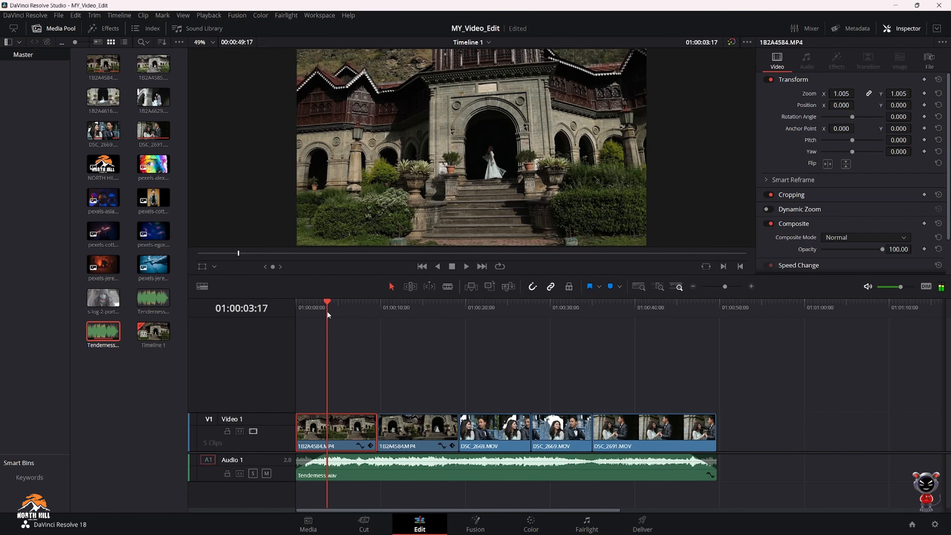
{"action": "key", "text": "space"}
{"action": "left_click", "coordinate": [309, 302]}
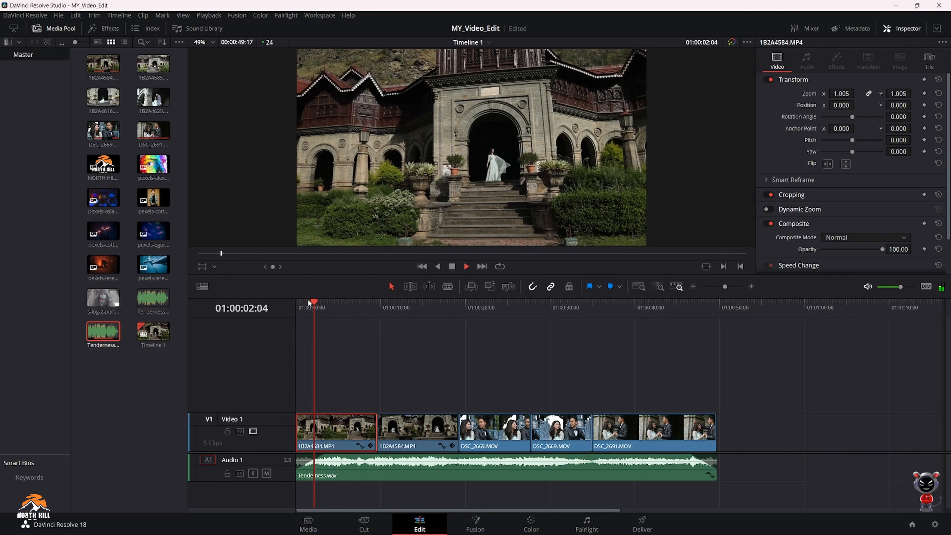
Play on past the first cut and show the Video Transitions category of the effects library.
{"action": "key", "text": "space"}
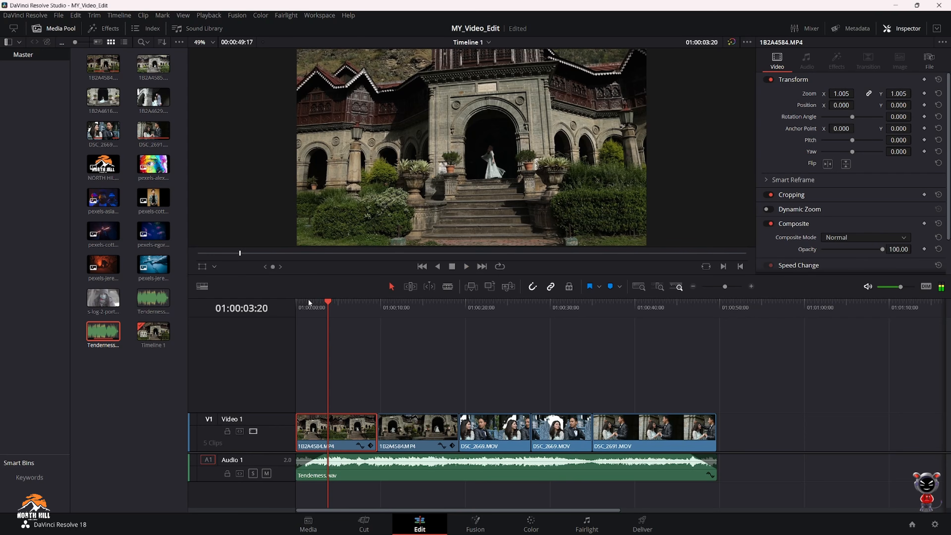
{"action": "key", "text": "space"}
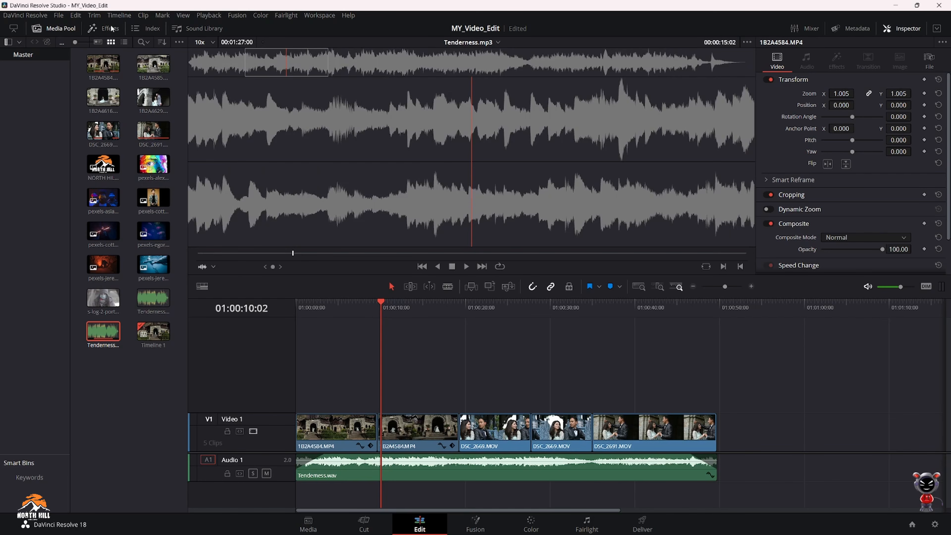
{"action": "left_click", "coordinate": [111, 29]}
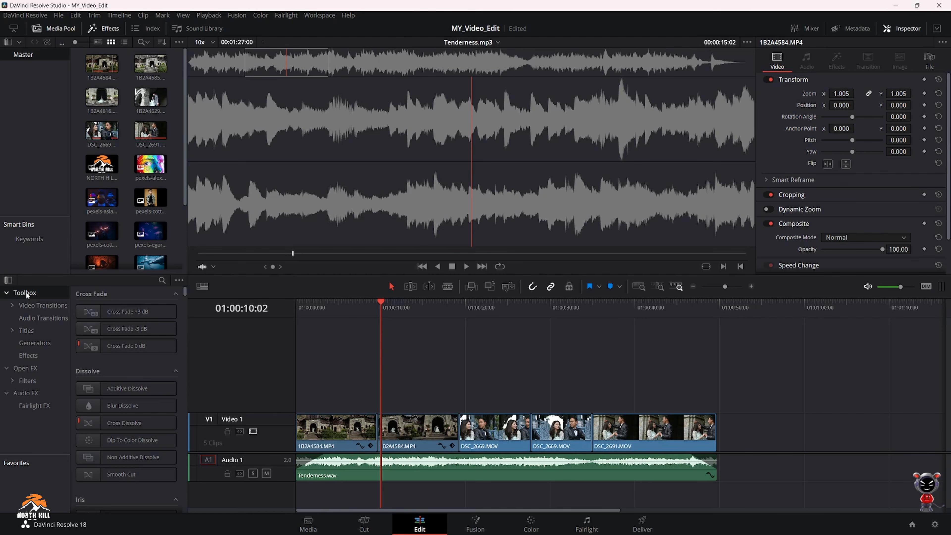
{"action": "left_click", "coordinate": [44, 305]}
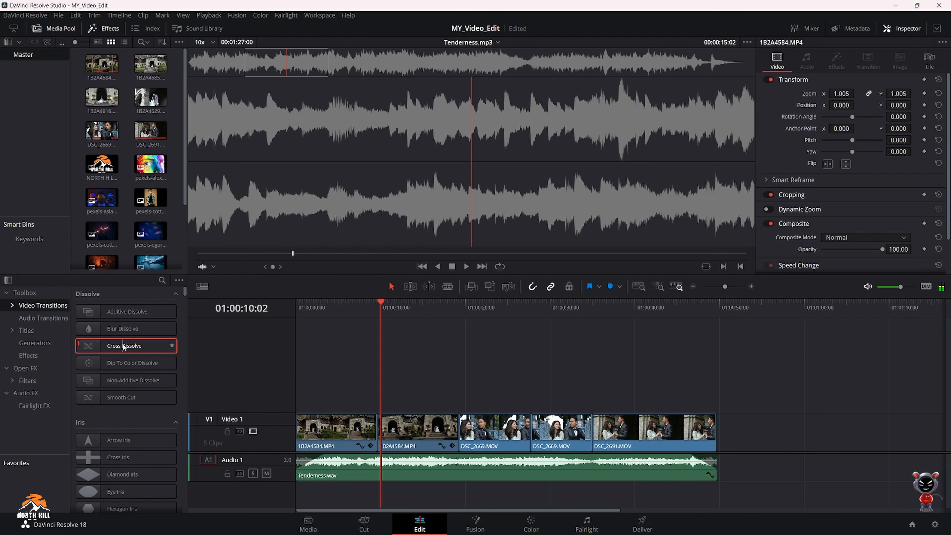
Apply a Cross Dissolve at the cut between the two 1B2A4584.MP4 clips and play through the transition.
{"action": "left_click_drag", "start_coordinate": [118, 345], "coordinate": [380, 443]}
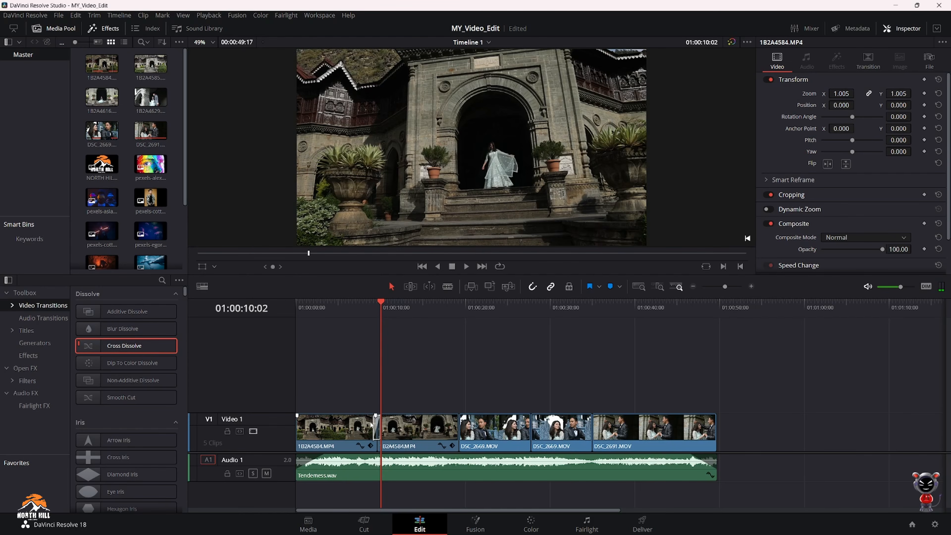
{"action": "scroll", "coordinate": [370, 378], "scroll_direction": "up", "scroll_amount": 5}
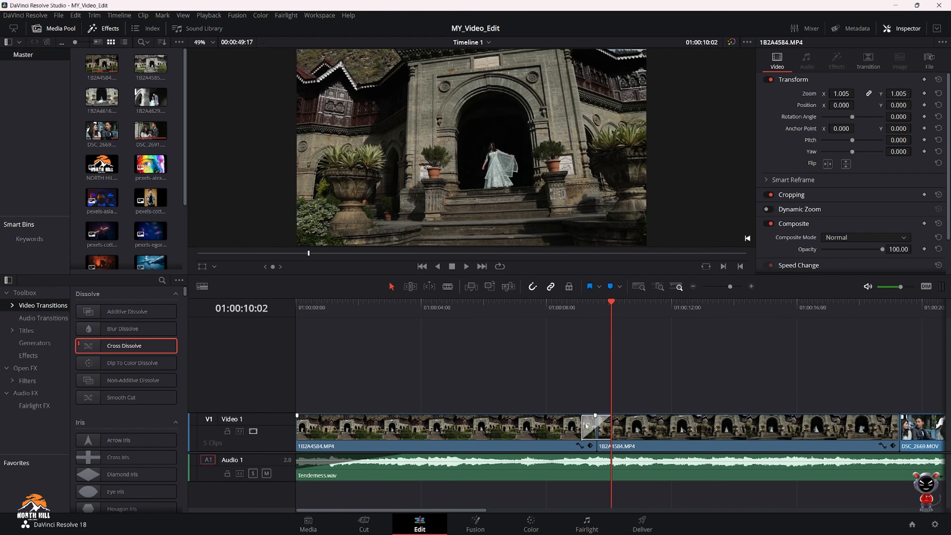
{"action": "left_click", "coordinate": [579, 313]}
{"action": "key", "text": "space"}
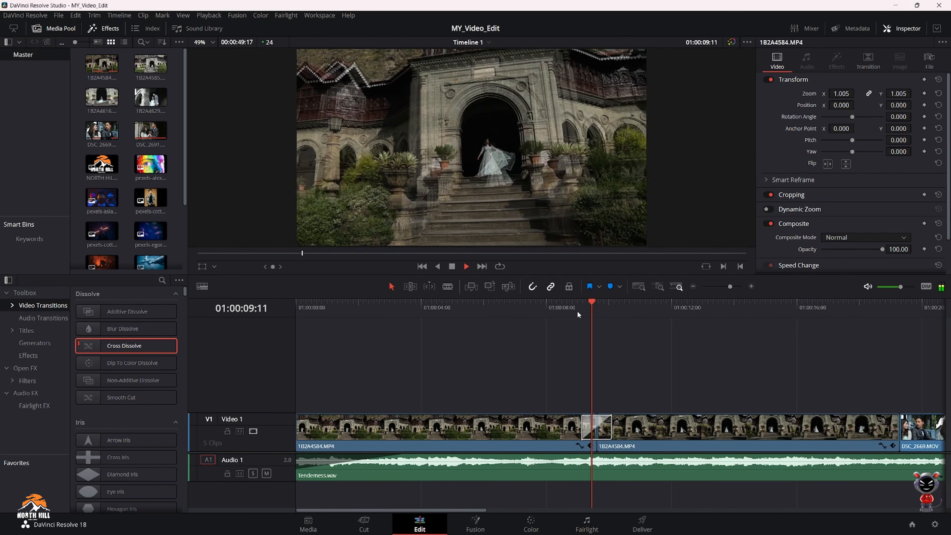
{"action": "key", "text": "space"}
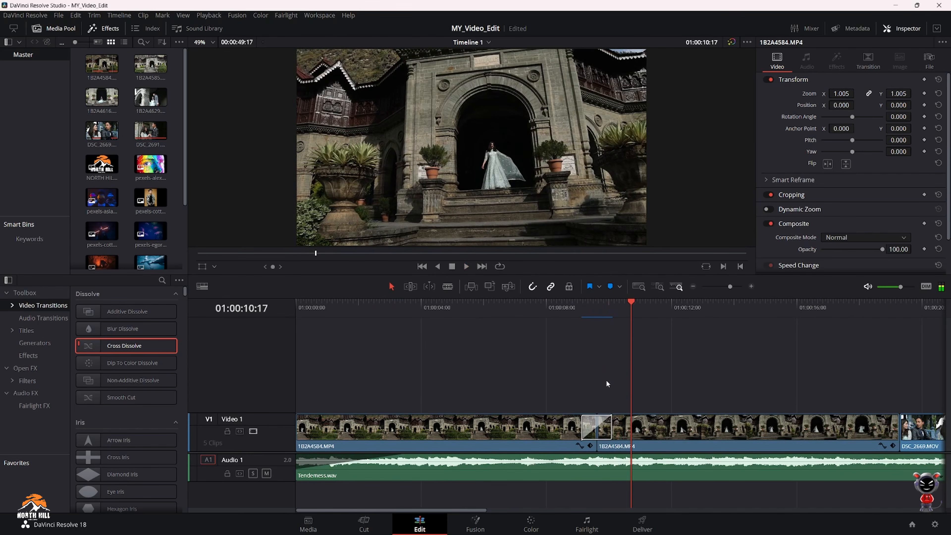
{"action": "scroll", "coordinate": [514, 431], "scroll_direction": "down", "scroll_amount": 3}
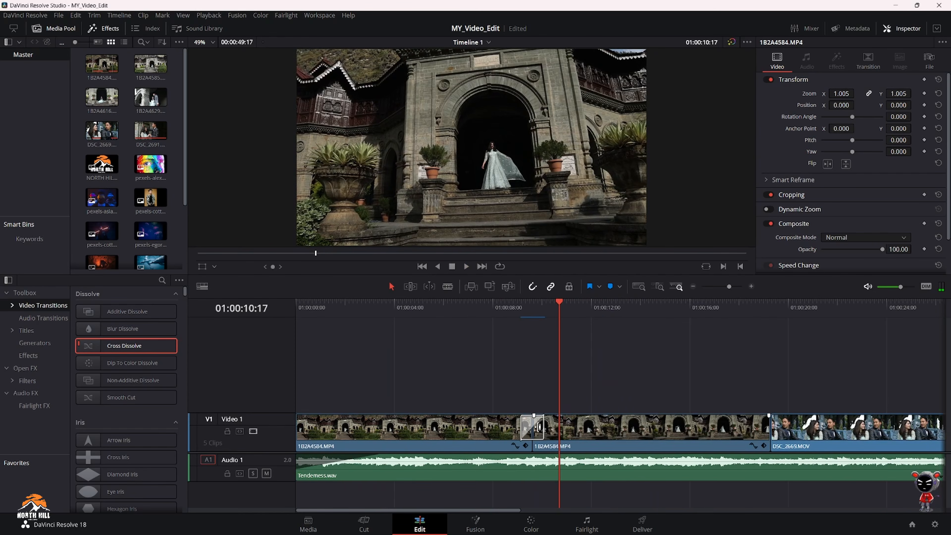
Delete the Cross Dissolve transition between the two 1B2A4584.MP4 clips.
{"action": "left_click", "coordinate": [534, 428]}
{"action": "left_click", "coordinate": [525, 430]}
{"action": "key", "text": "Delete"}
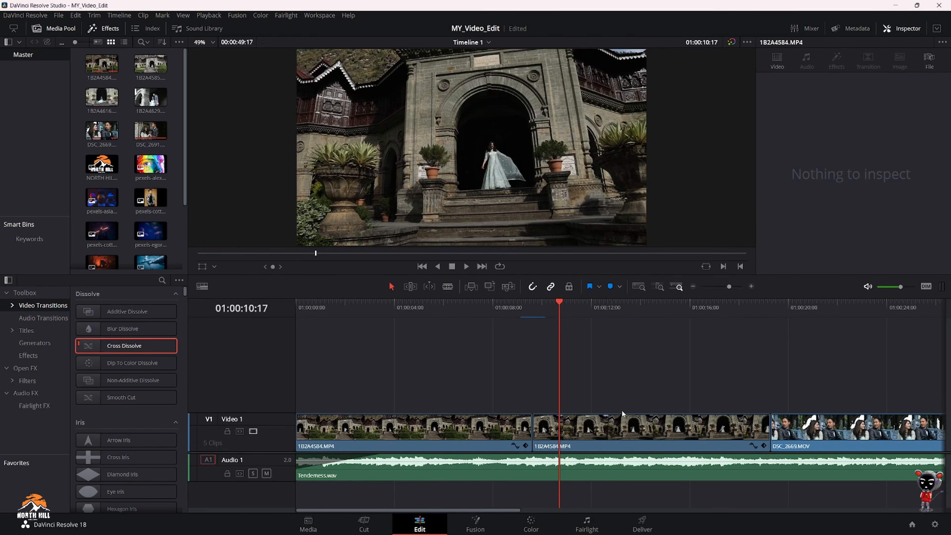
Add a Cross Dissolve at the end of the second 1B2A4584.MP4 clip, just before DSC_2669.MOV.
{"action": "left_click", "coordinate": [770, 307]}
{"action": "scroll", "coordinate": [618, 429], "scroll_direction": "down", "scroll_amount": 3}
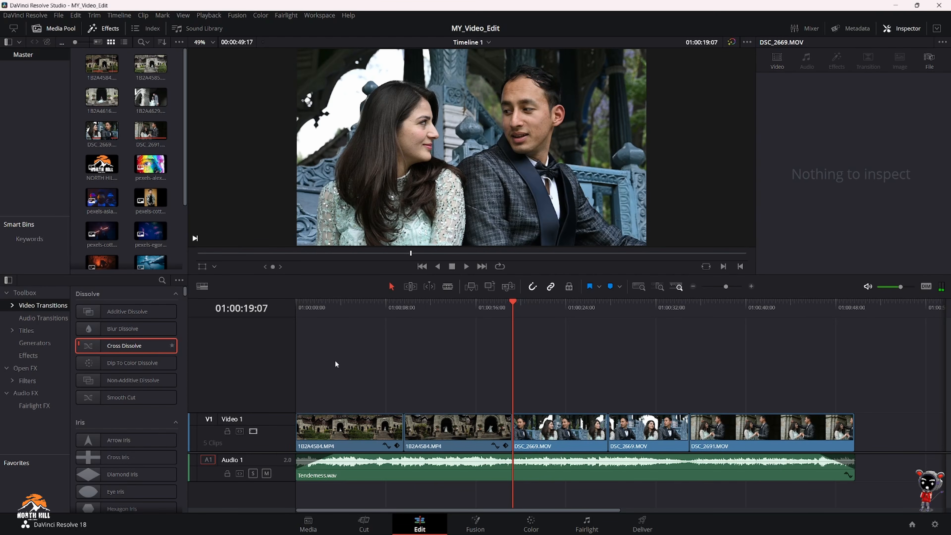
{"action": "left_click_drag", "start_coordinate": [164, 345], "coordinate": [193, 362]}
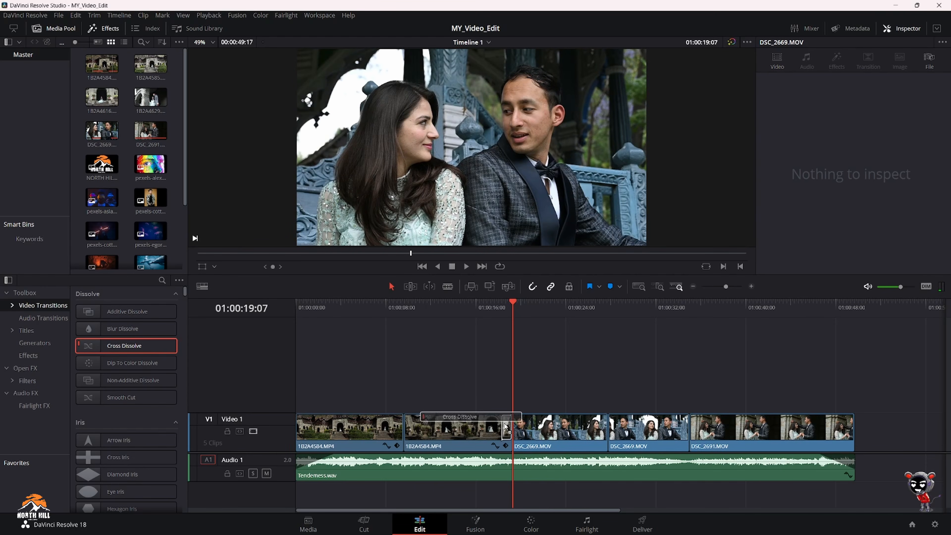
{"action": "left_click_drag", "start_coordinate": [505, 427], "coordinate": [507, 427]}
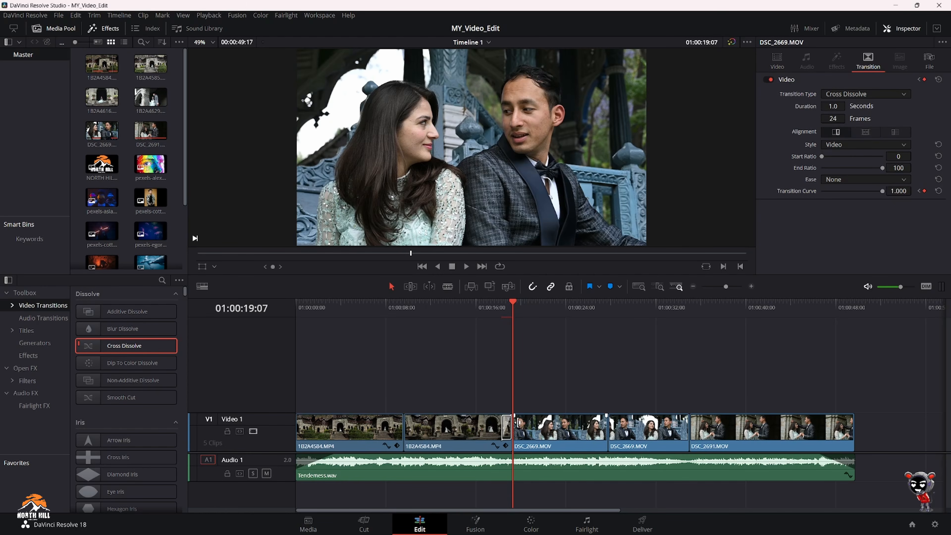
Play back the Cross Dissolve into DSC_2669.MOV several times and select the transition to show its settings.
{"action": "left_click", "coordinate": [502, 308]}
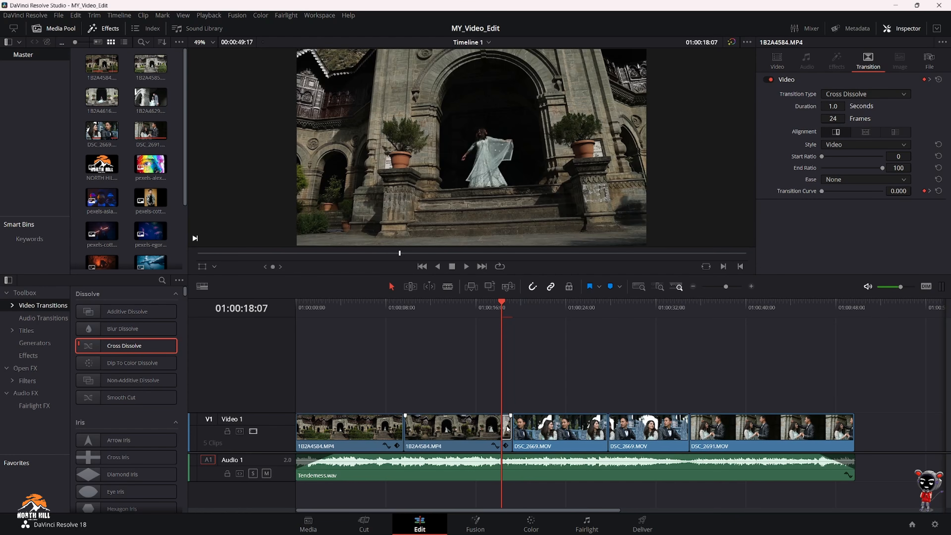
{"action": "key", "text": "space"}
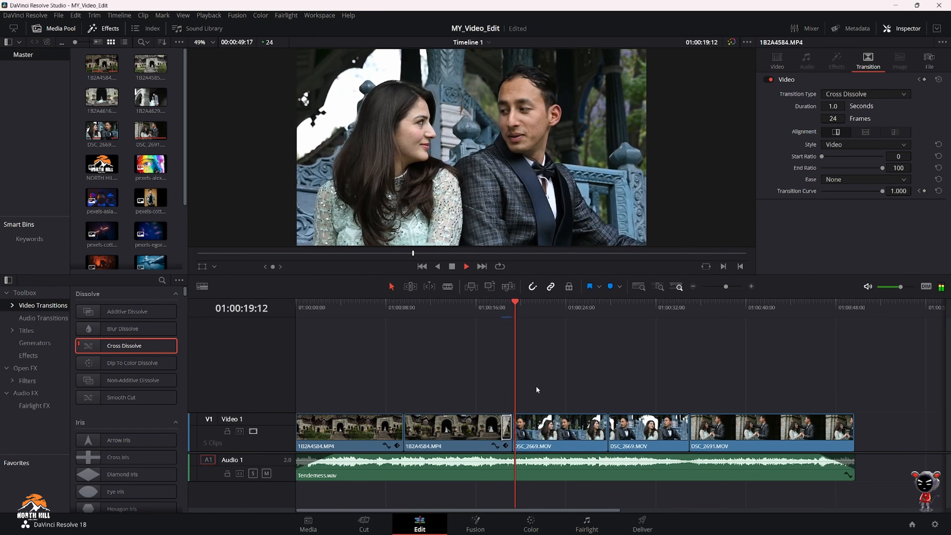
{"action": "left_click", "coordinate": [498, 310]}
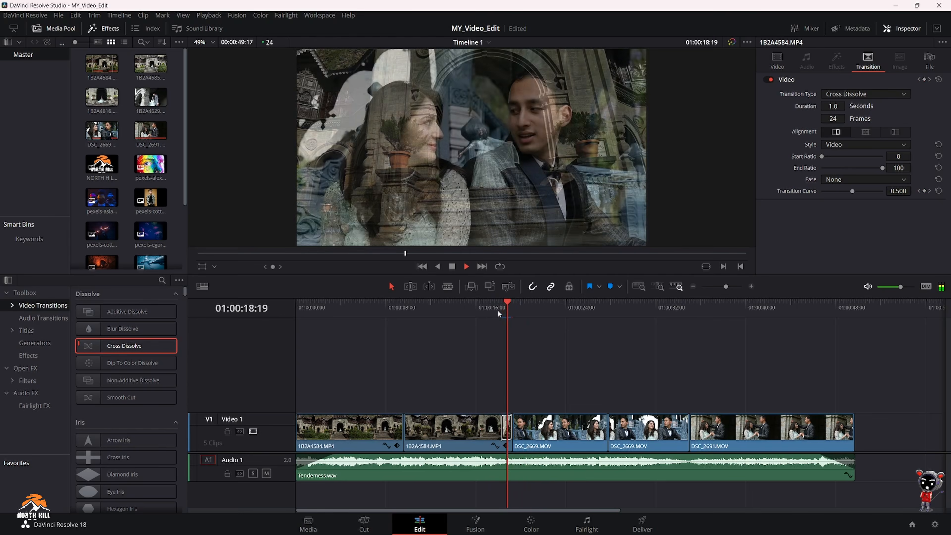
{"action": "key", "text": "space"}
{"action": "left_click", "coordinate": [506, 434]}
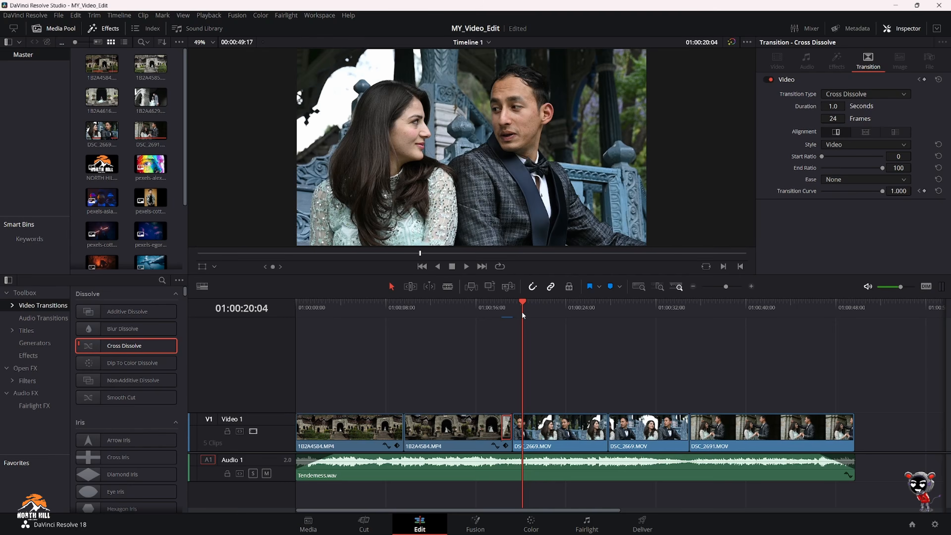
{"action": "left_click_drag", "start_coordinate": [523, 316], "coordinate": [502, 316]}
{"action": "key", "text": "space"}
{"action": "key", "text": "space"}
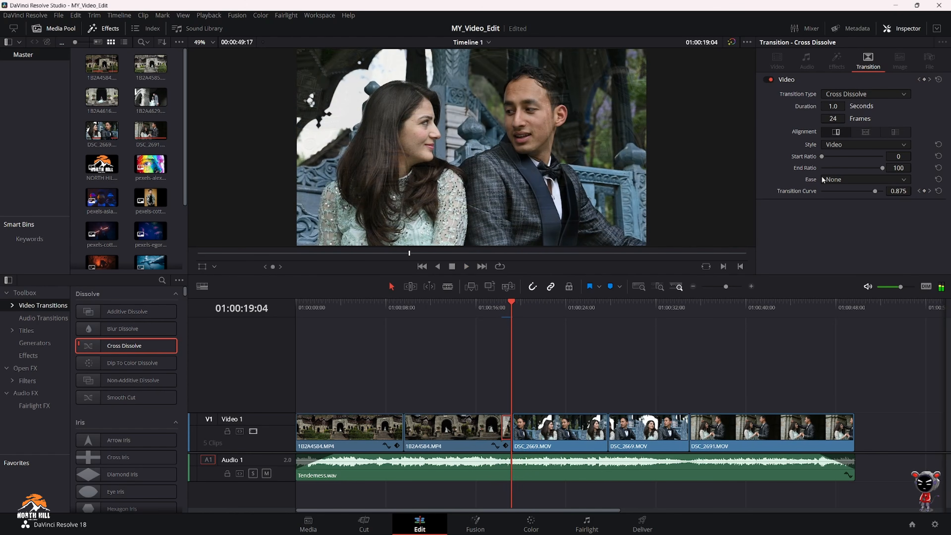
Set the Cross Dissolve's Ease to In & Out and play the transition again.
{"action": "left_click", "coordinate": [841, 179]}
{"action": "left_click", "coordinate": [835, 221]}
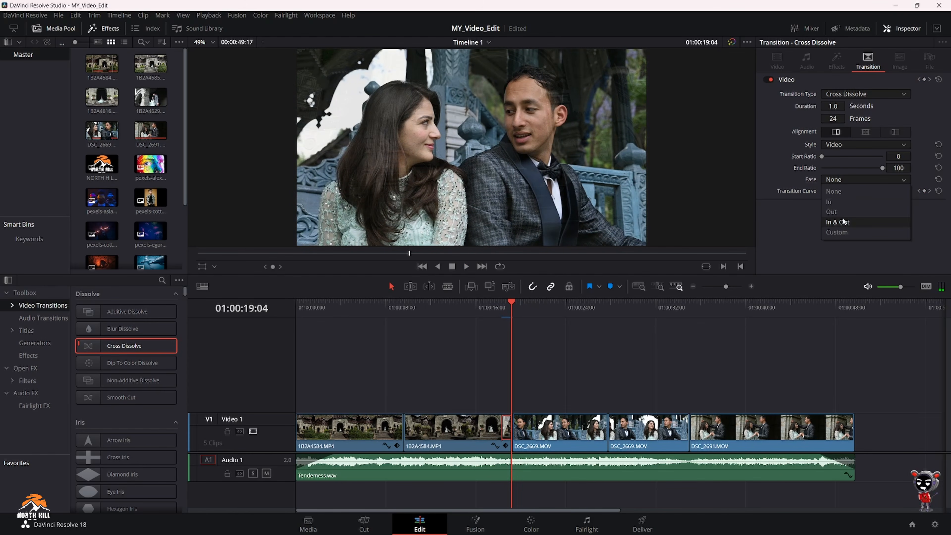
{"action": "left_click", "coordinate": [501, 310]}
{"action": "key", "text": "space"}
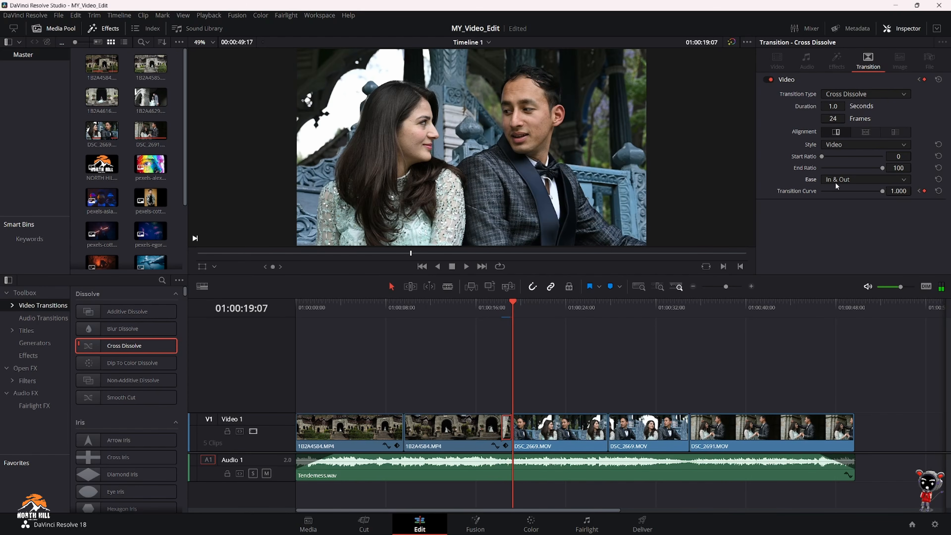
{"action": "left_click", "coordinate": [503, 309]}
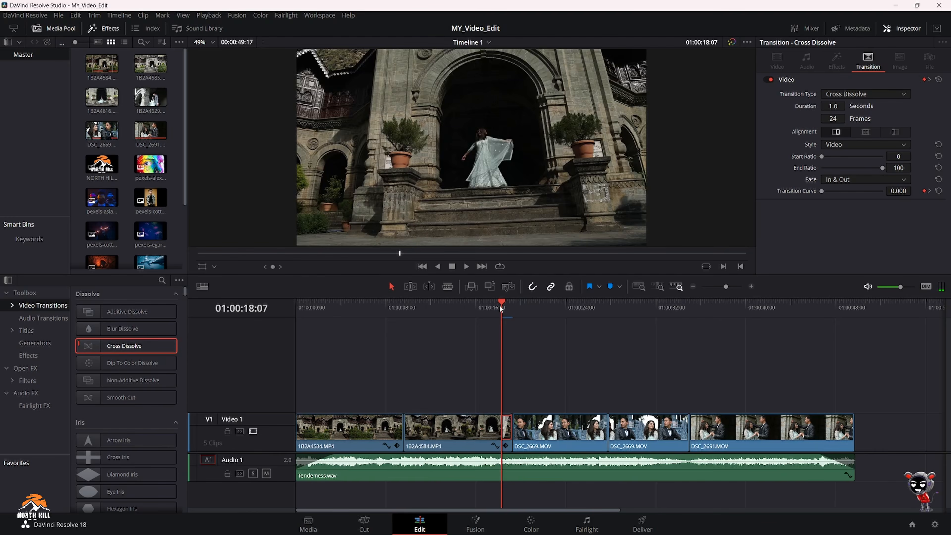
{"action": "key", "text": "space"}
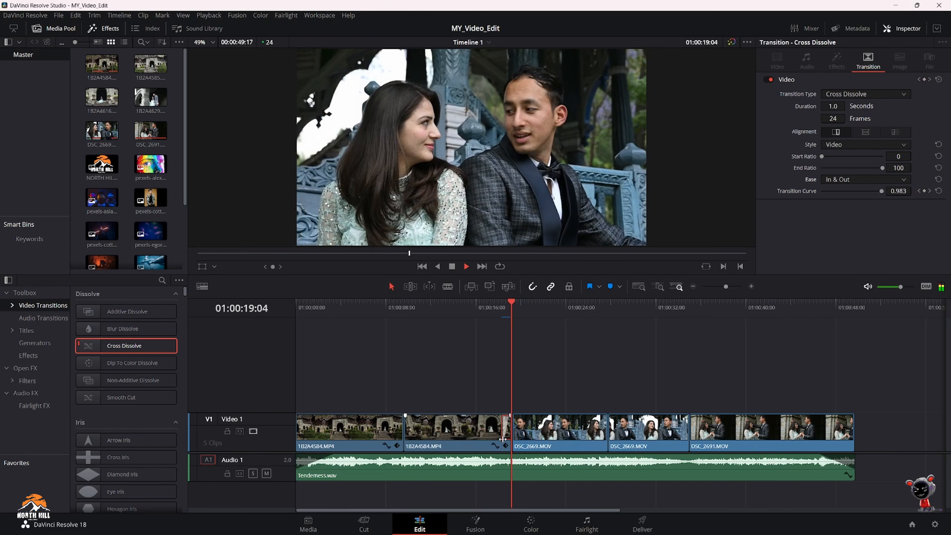
{"action": "key", "text": "space"}
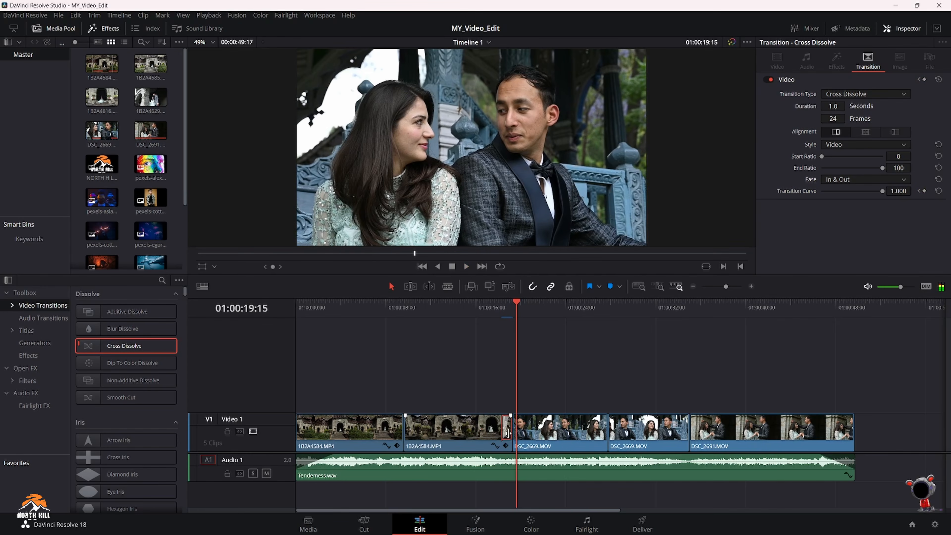
Lengthen the Cross Dissolve to 3.5 seconds by extending its start earlier on the timeline, and play it back.
{"action": "left_click_drag", "start_coordinate": [502, 431], "coordinate": [475, 431]}
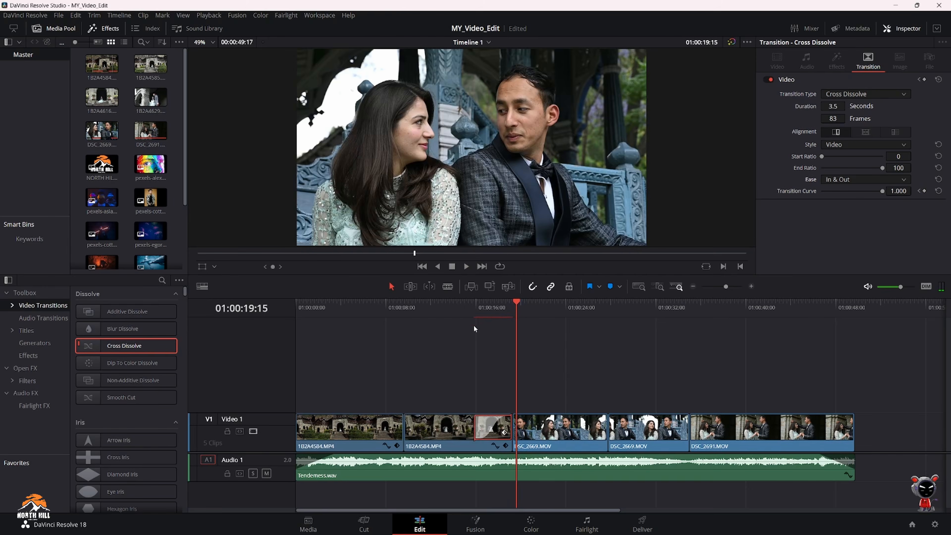
{"action": "left_click", "coordinate": [474, 308]}
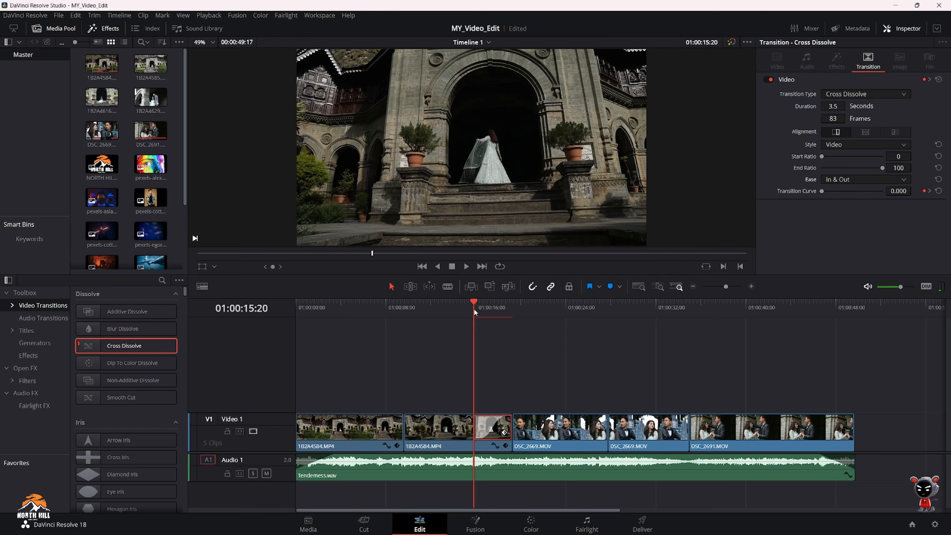
{"action": "key", "text": "space"}
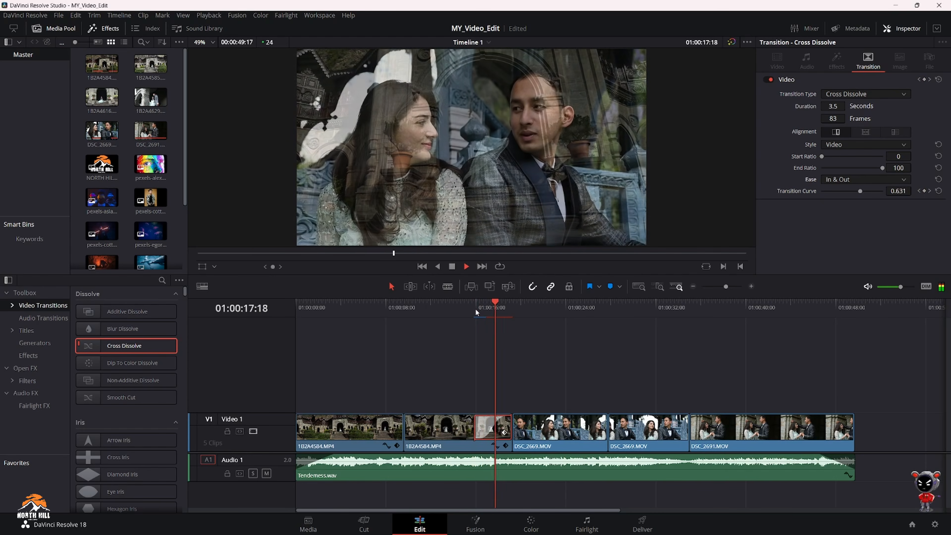
{"action": "key", "text": "space"}
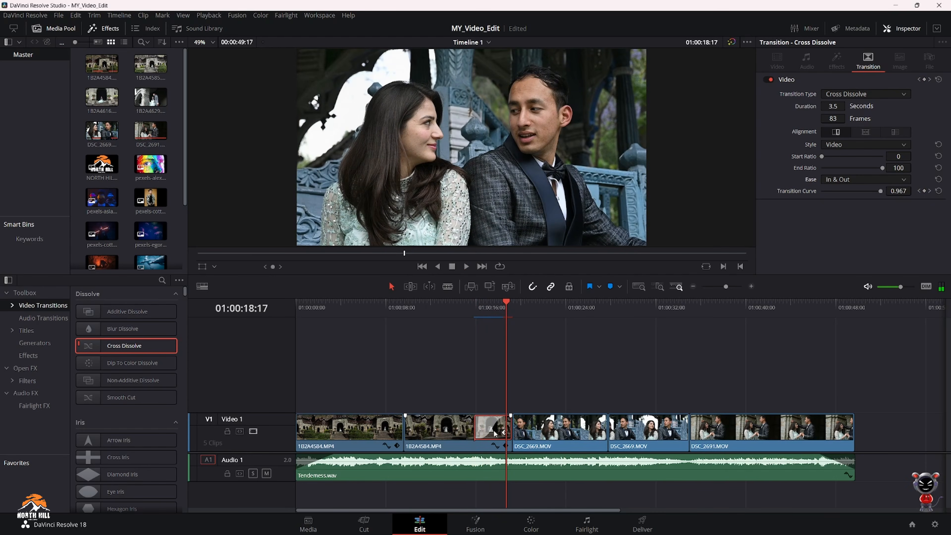
Delete the Cross Dissolve and add a Barn Door transition of about 2.2 seconds between the two 1B2A4584.MP4 clips.
{"action": "key", "text": "Delete"}
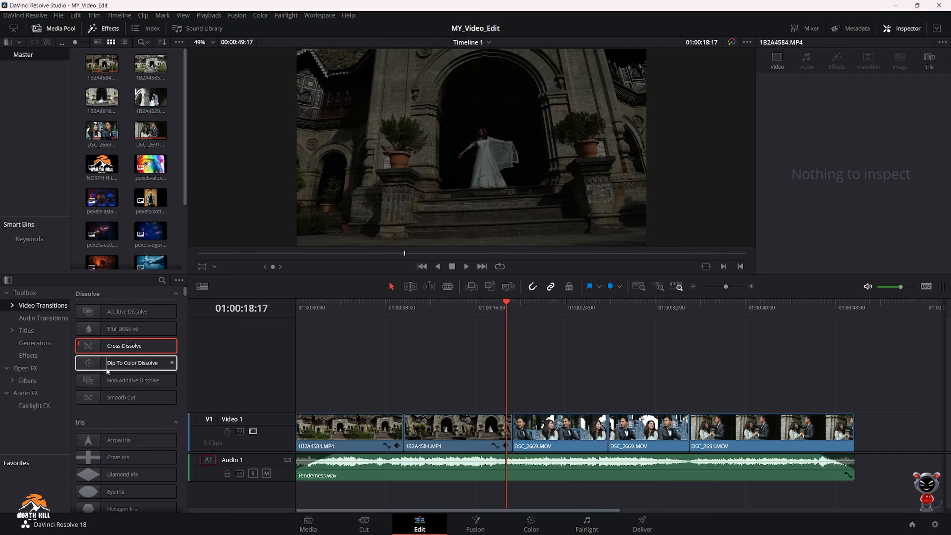
{"action": "scroll", "coordinate": [111, 461], "scroll_direction": "down", "scroll_amount": 3}
{"action": "scroll", "coordinate": [112, 461], "scroll_direction": "down", "scroll_amount": 3}
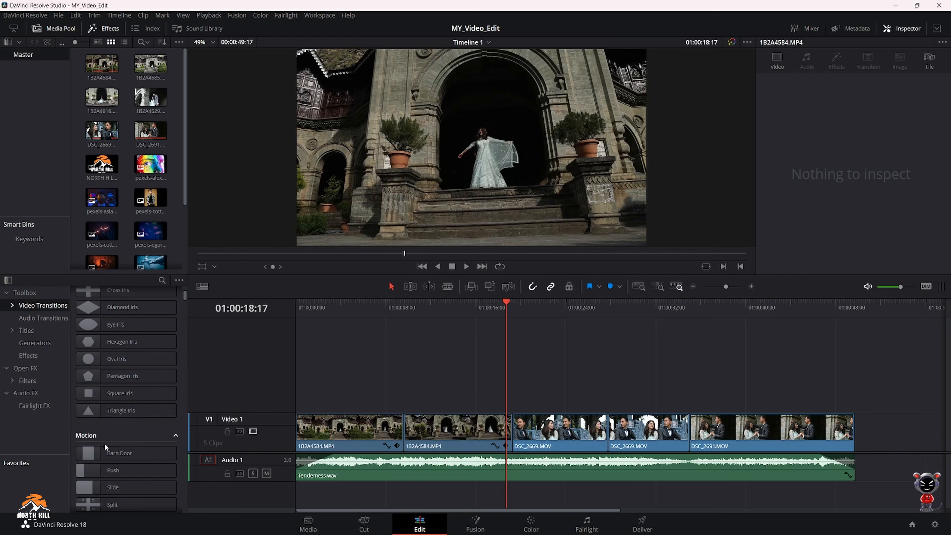
{"action": "left_click_drag", "start_coordinate": [112, 453], "coordinate": [414, 425]}
Play back the Barn Door transition repeatedly from its start and select it to inspect its settings.
{"action": "left_click", "coordinate": [392, 311]}
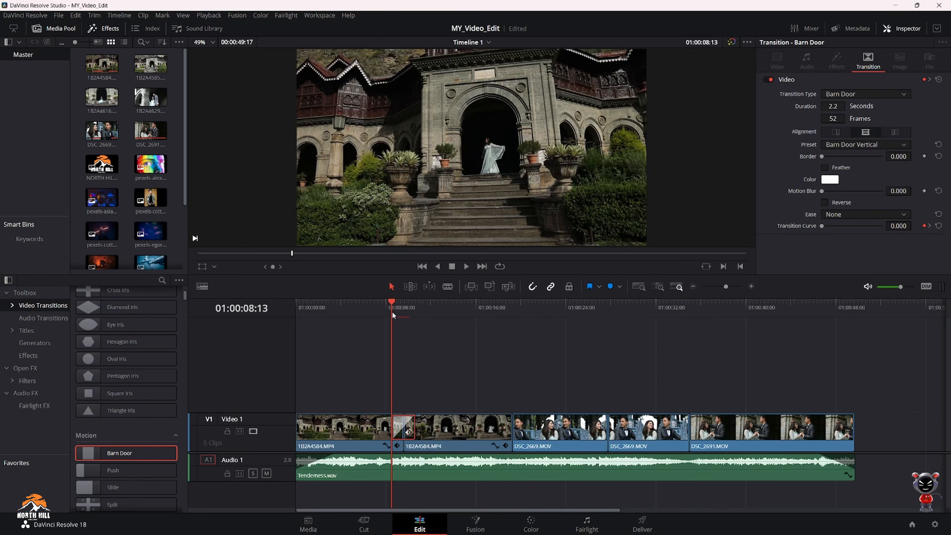
{"action": "key", "text": "space"}
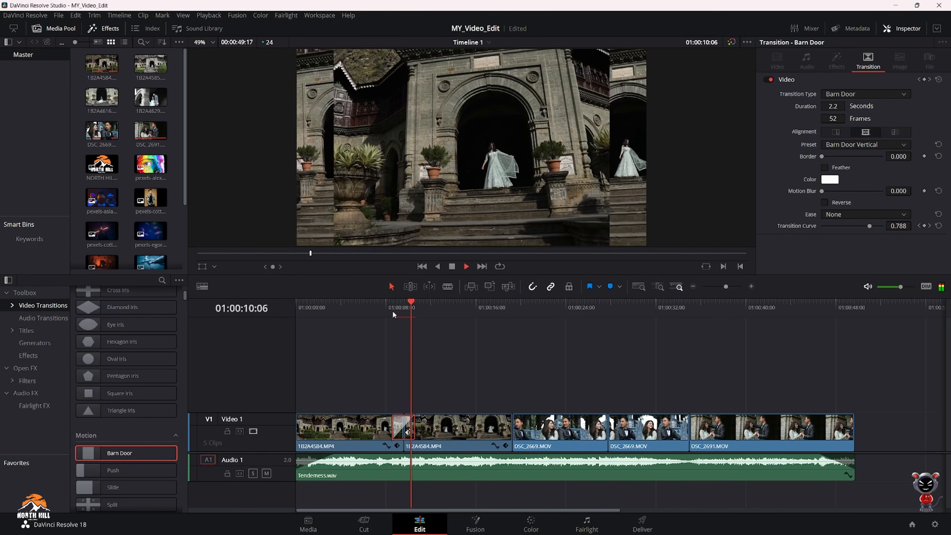
{"action": "key", "text": "space"}
{"action": "left_click", "coordinate": [387, 315]}
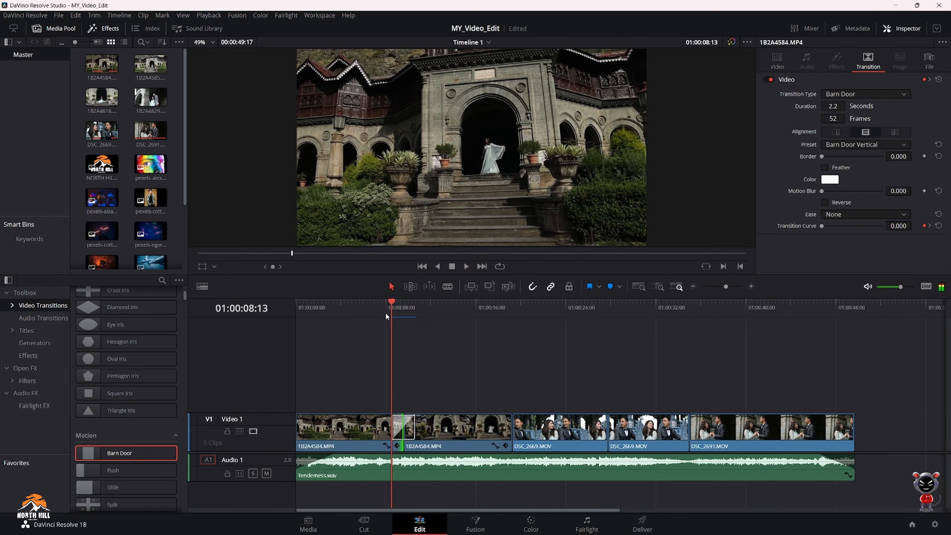
{"action": "key", "text": "space"}
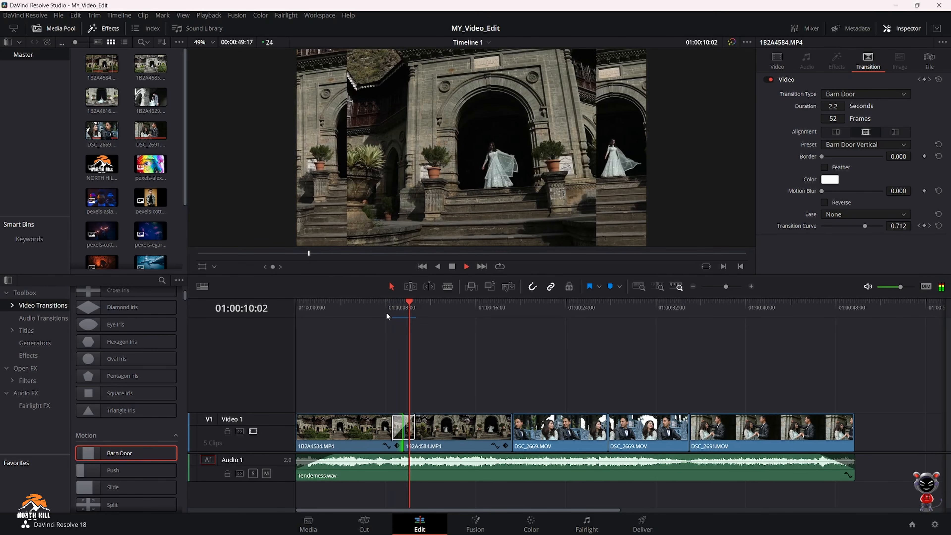
{"action": "left_click", "coordinate": [391, 312]}
{"action": "key", "text": "space"}
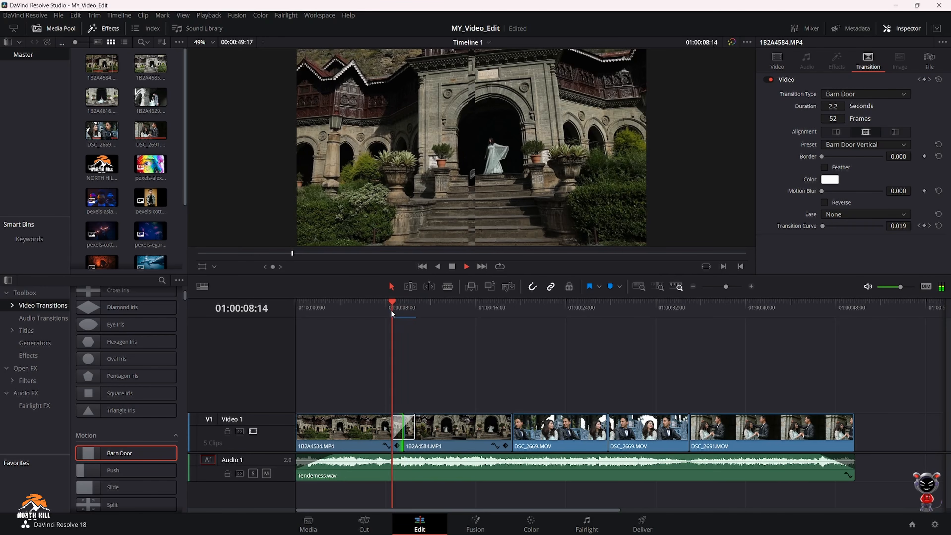
{"action": "left_click", "coordinate": [412, 436]}
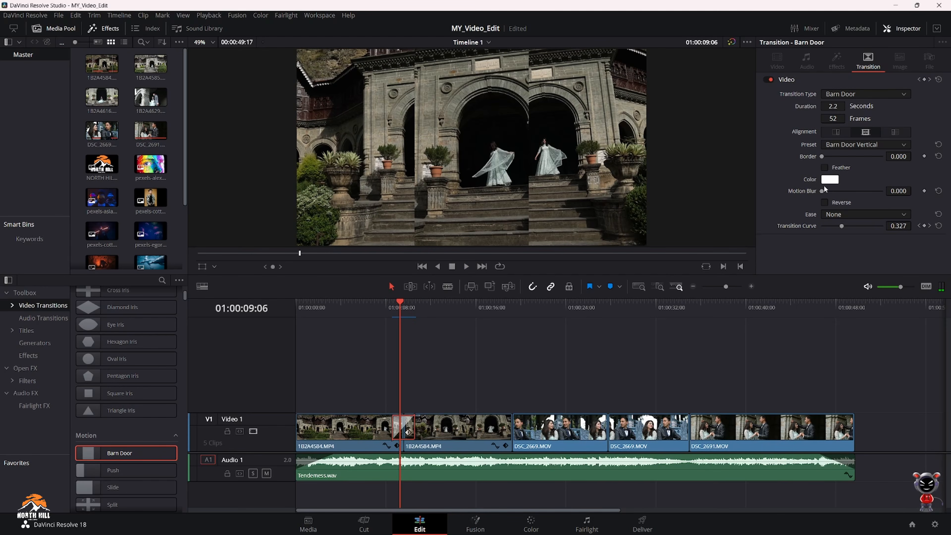
Set the Barn Door's border to 124.580 and compare it with feathering on and off.
{"action": "left_click_drag", "start_coordinate": [824, 157], "coordinate": [836, 160]}
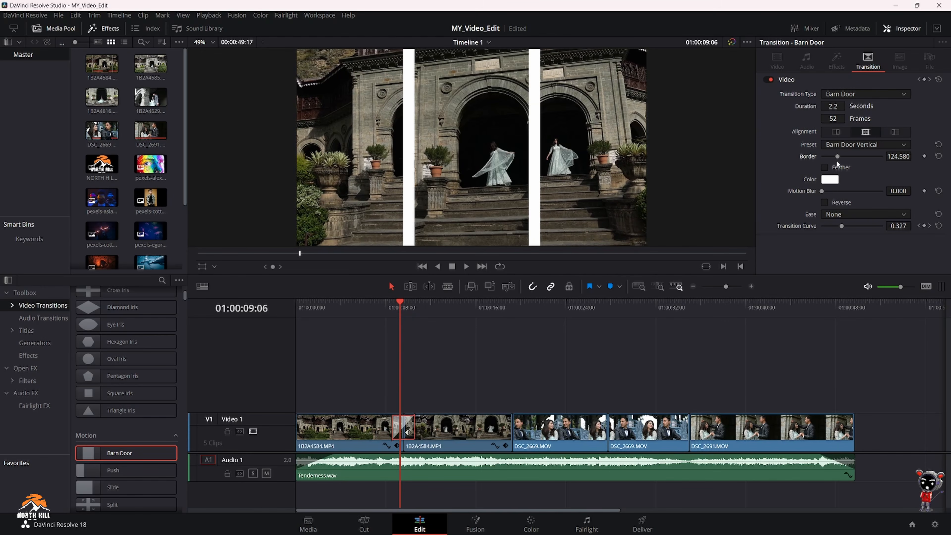
{"action": "left_click", "coordinate": [825, 168]}
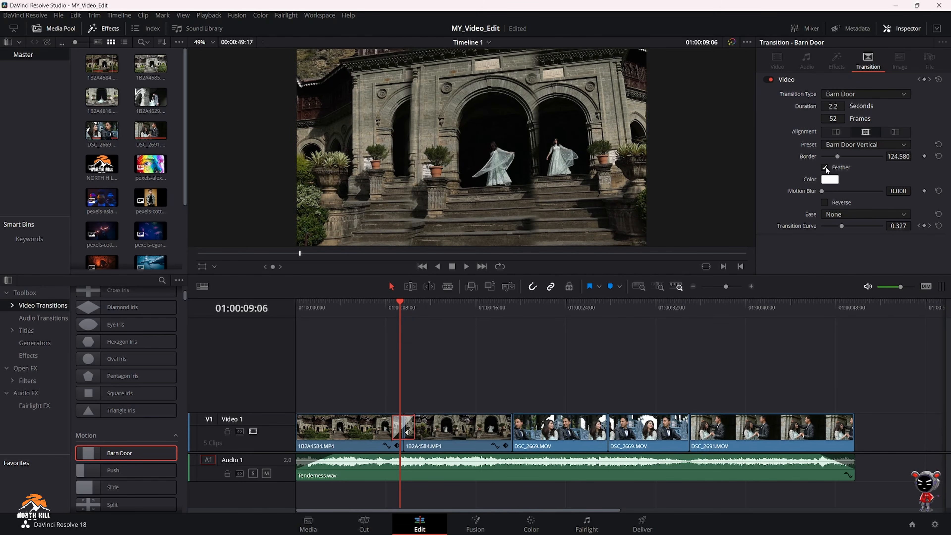
{"action": "left_click", "coordinate": [825, 168]}
Change the Barn Door's border color to bright green (#6fff00).
{"action": "left_click", "coordinate": [829, 179]}
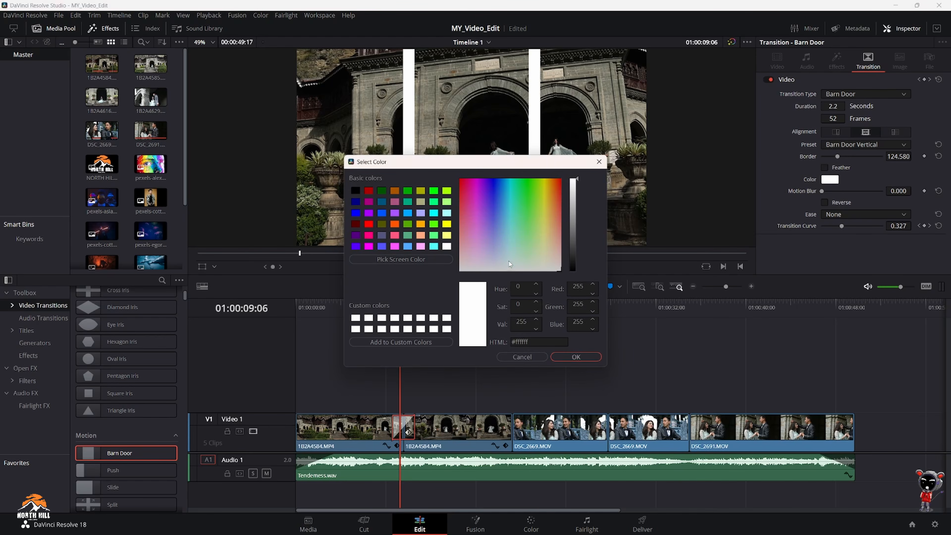
{"action": "left_click_drag", "start_coordinate": [515, 244], "coordinate": [472, 168]}
{"action": "left_click_drag", "start_coordinate": [539, 179], "coordinate": [536, 157]}
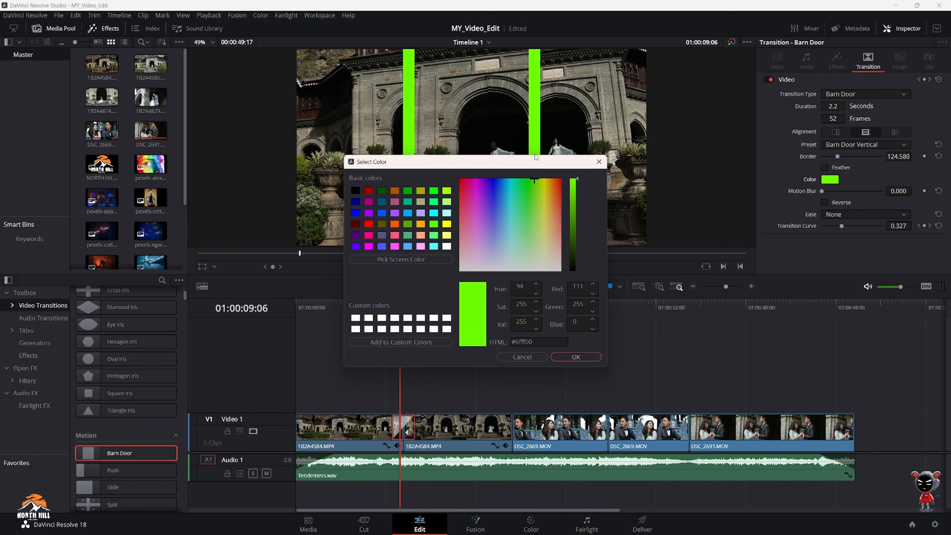
{"action": "left_click", "coordinate": [576, 357]}
Set the Barn Door's motion blur to 0.145 and toggle feathering on and off again.
{"action": "left_click", "coordinate": [822, 191]}
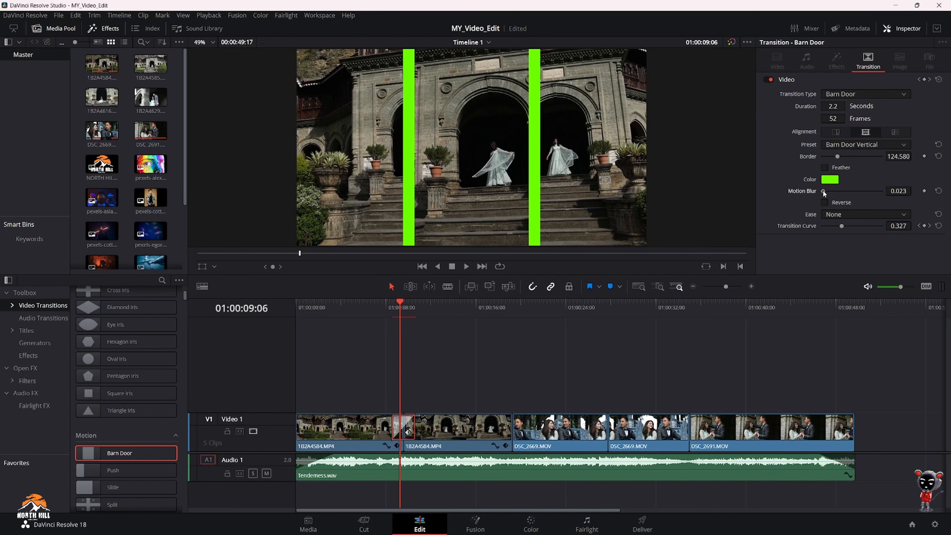
{"action": "left_click_drag", "start_coordinate": [823, 191], "coordinate": [830, 190]}
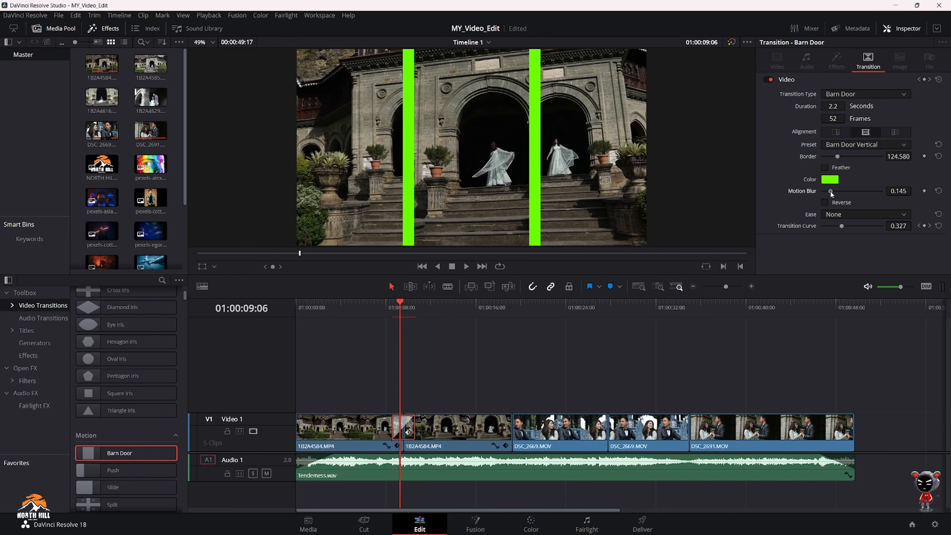
{"action": "left_click", "coordinate": [826, 168]}
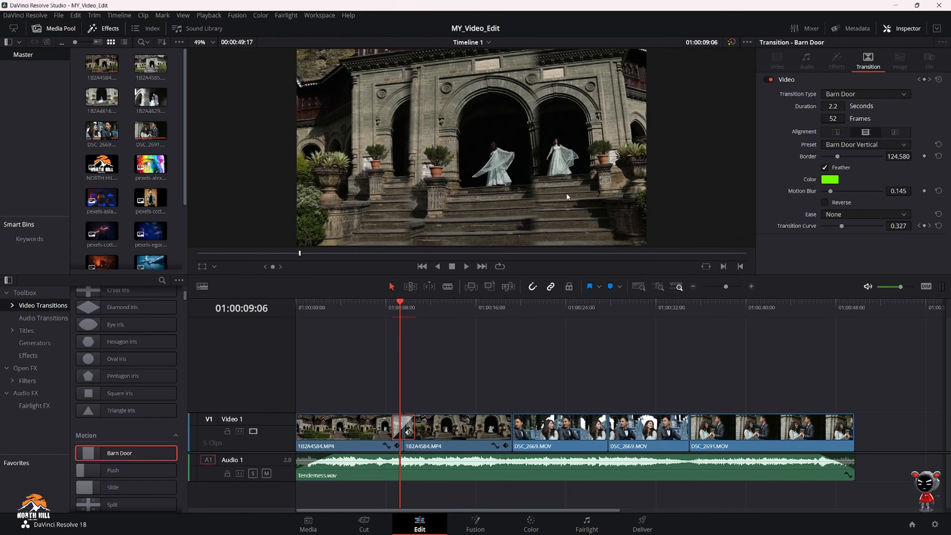
{"action": "left_click", "coordinate": [825, 167]}
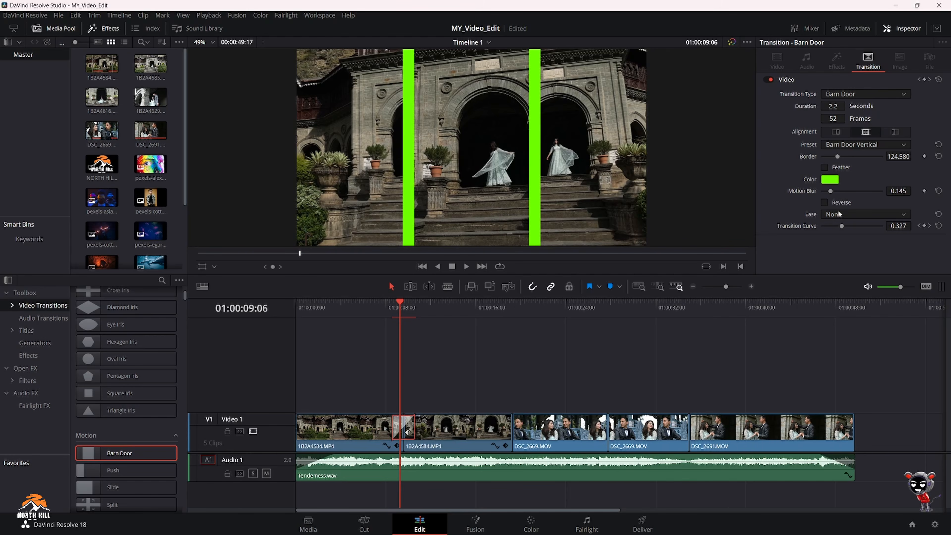
Enable Reverse on the Barn Door, play the transition through, and return the playhead to its start.
{"action": "left_click", "coordinate": [825, 202]}
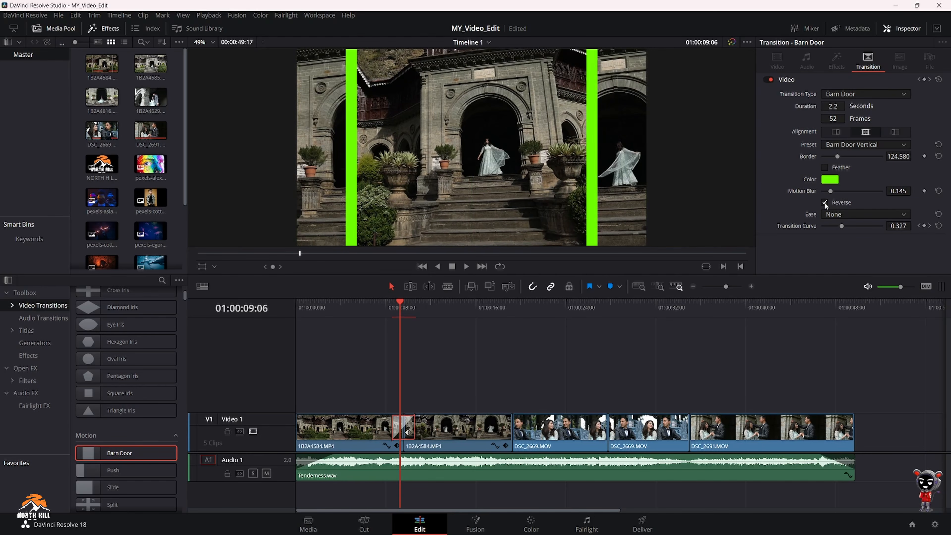
{"action": "left_click", "coordinate": [389, 312]}
{"action": "key", "text": "space"}
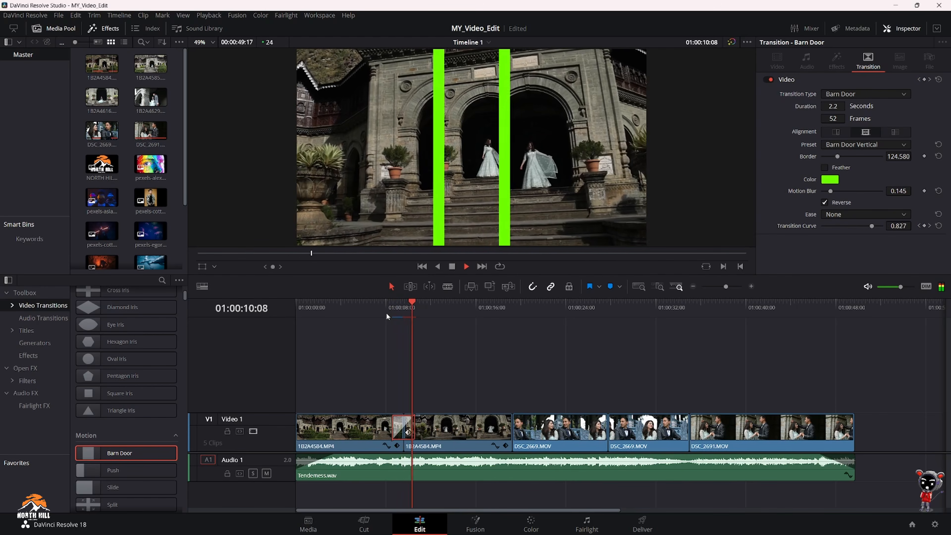
{"action": "key", "text": "space"}
{"action": "left_click", "coordinate": [400, 319]}
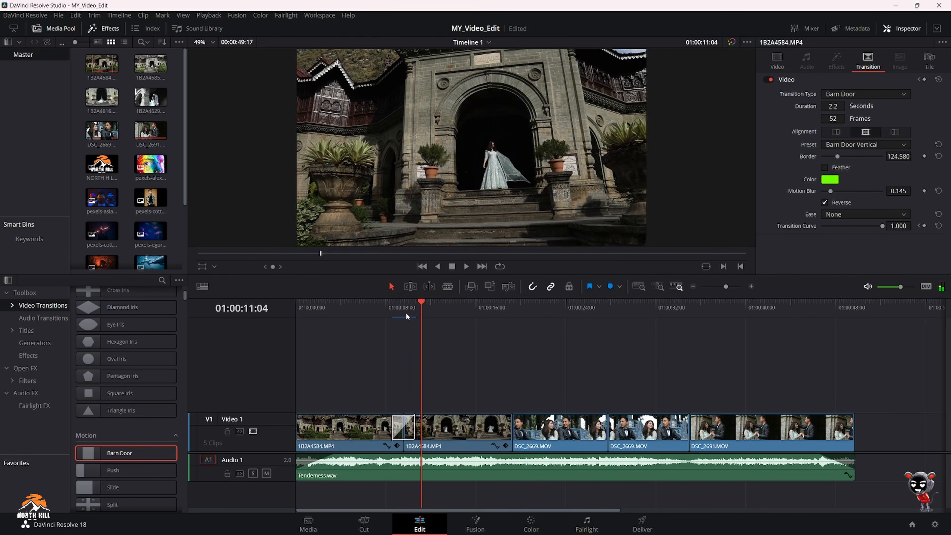
{"action": "left_click_drag", "start_coordinate": [404, 313], "coordinate": [392, 313]}
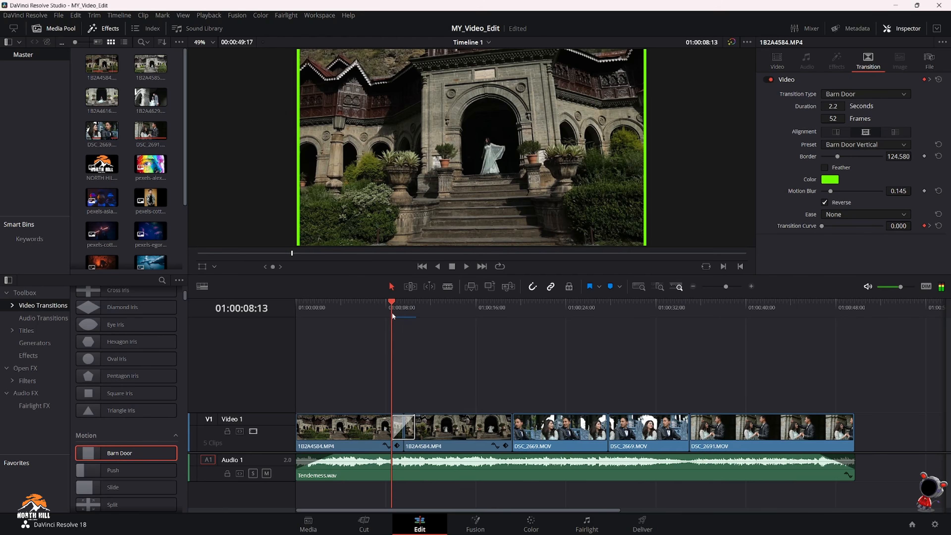
Disable Reverse on the Barn Door, set its Ease to Out, and play the transition repeatedly.
{"action": "left_click", "coordinate": [826, 202]}
{"action": "left_click", "coordinate": [840, 216]}
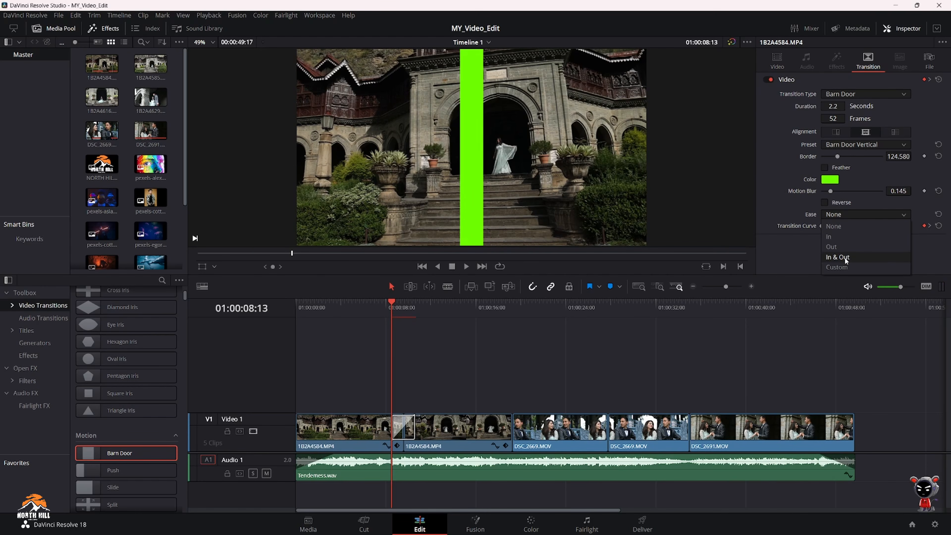
{"action": "left_click", "coordinate": [844, 247]}
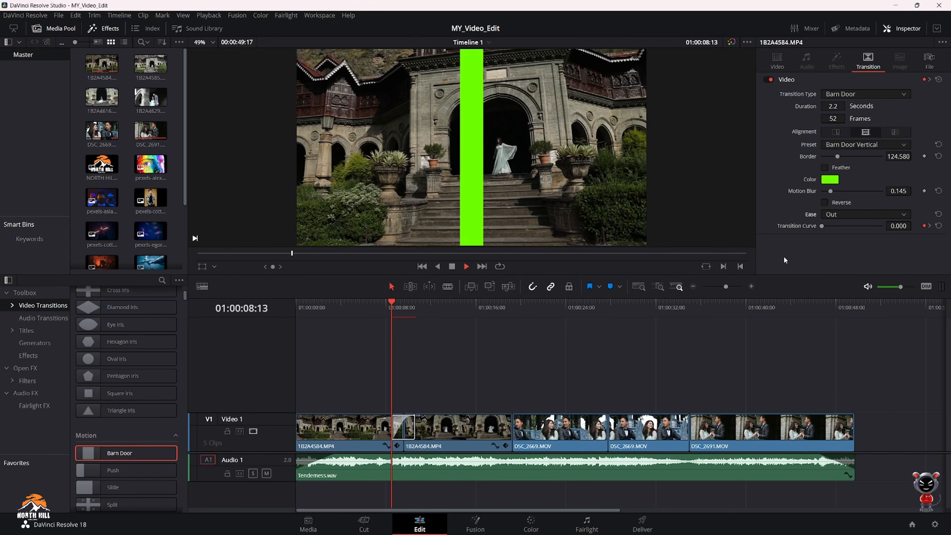
{"action": "key", "text": "space"}
{"action": "key", "text": "space"}
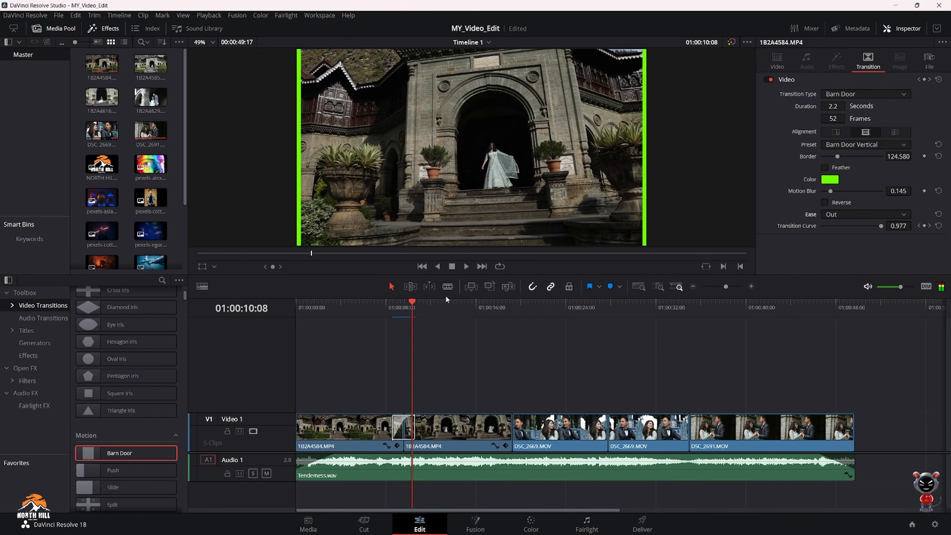
{"action": "left_click", "coordinate": [396, 307]}
{"action": "key", "text": "space"}
{"action": "left_click", "coordinate": [367, 313]}
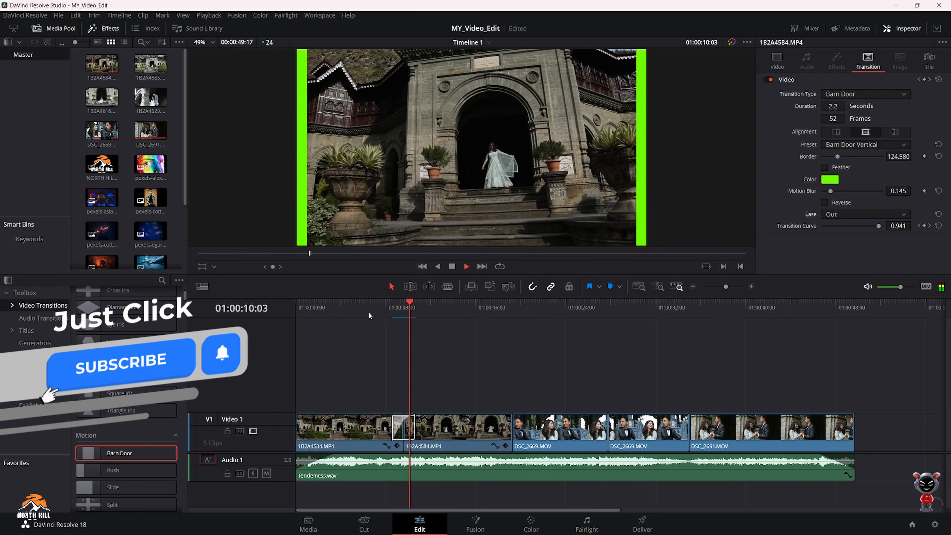
{"action": "key", "text": "space"}
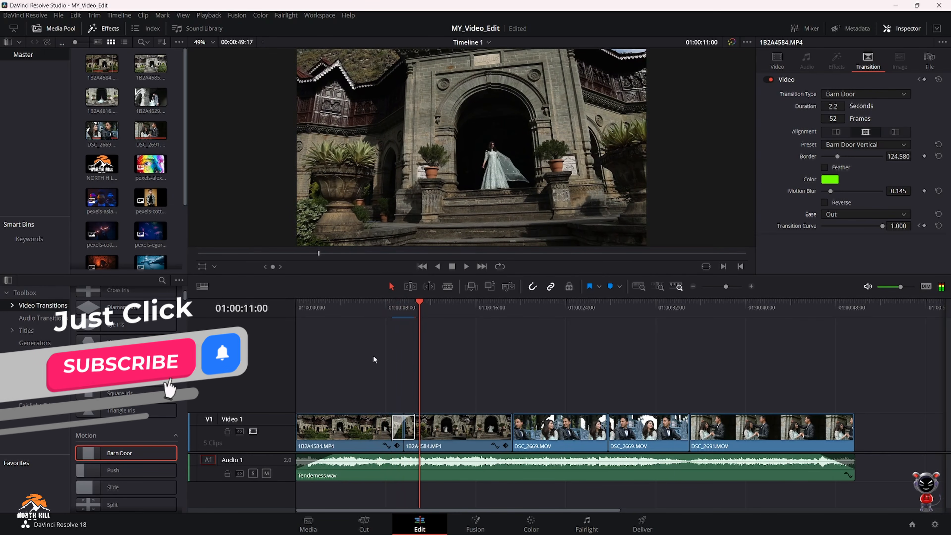
Delete the customized Barn Door and add a fresh default one between the two 1B2A4584.MP4 clips.
{"action": "left_click", "coordinate": [397, 424]}
{"action": "key", "text": "Delete"}
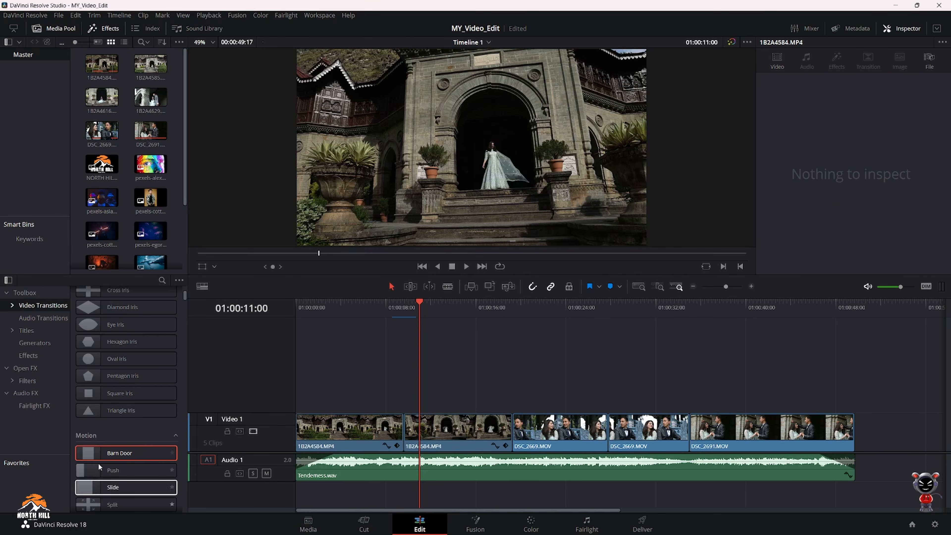
{"action": "scroll", "coordinate": [129, 380], "scroll_direction": "down", "scroll_amount": 3}
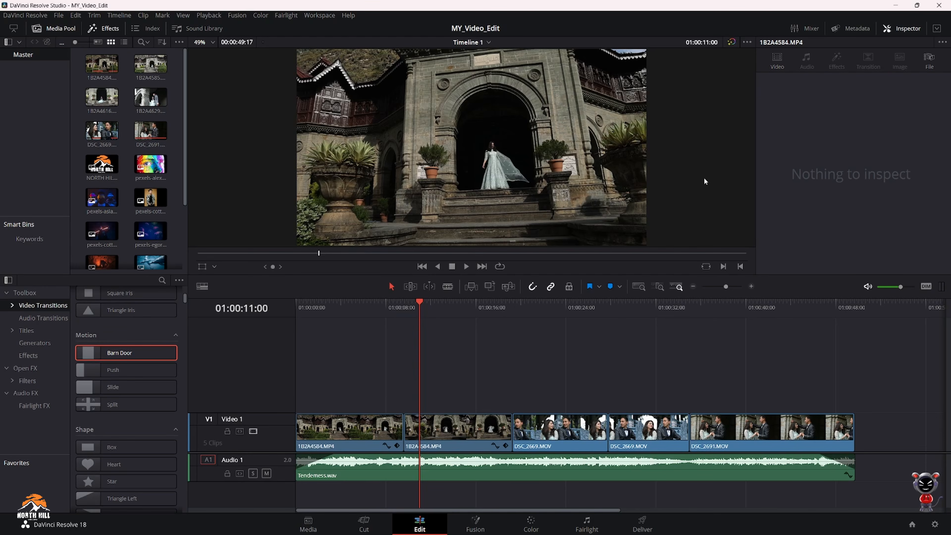
{"action": "scroll", "coordinate": [144, 364], "scroll_direction": "up", "scroll_amount": 2}
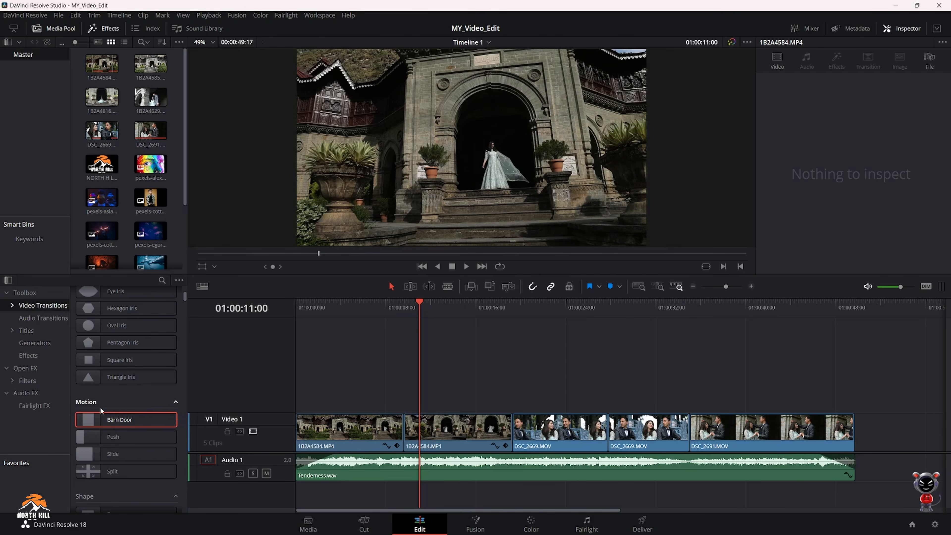
{"action": "left_click_drag", "start_coordinate": [118, 416], "coordinate": [403, 426]}
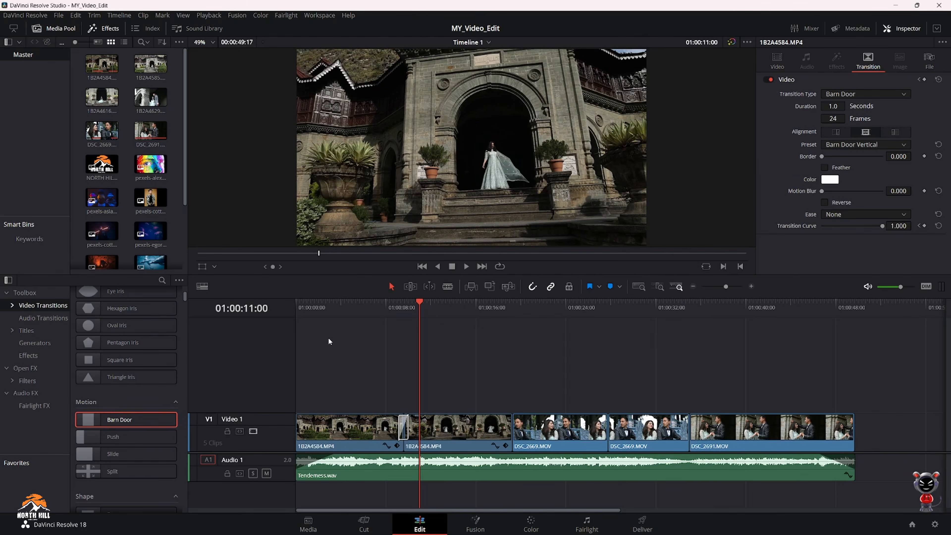
Add a Flip Over Lower Third title above the first clip, starting at about 01:00:02:14, and play it back.
{"action": "left_click", "coordinate": [29, 331]}
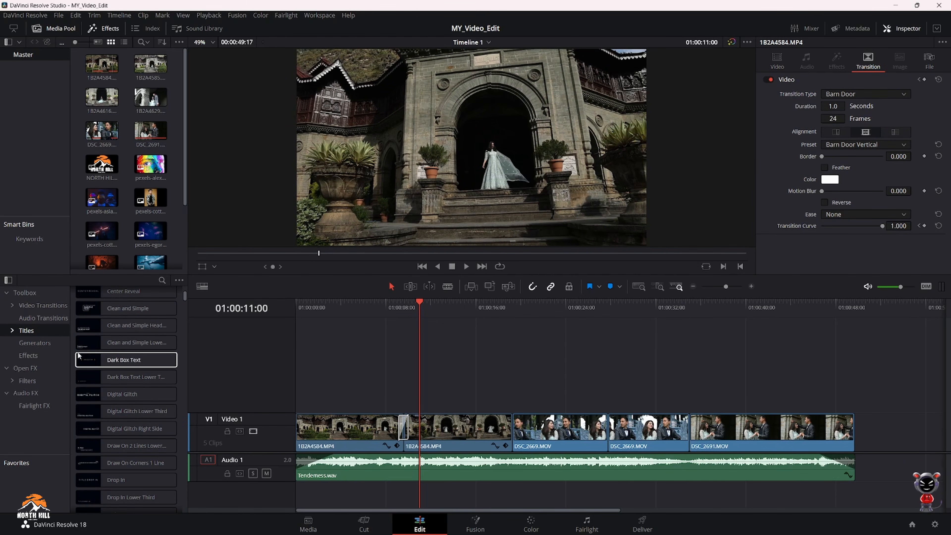
{"action": "left_click_drag", "start_coordinate": [430, 315], "coordinate": [358, 333]}
{"action": "scroll", "coordinate": [164, 385], "scroll_direction": "down", "scroll_amount": 5}
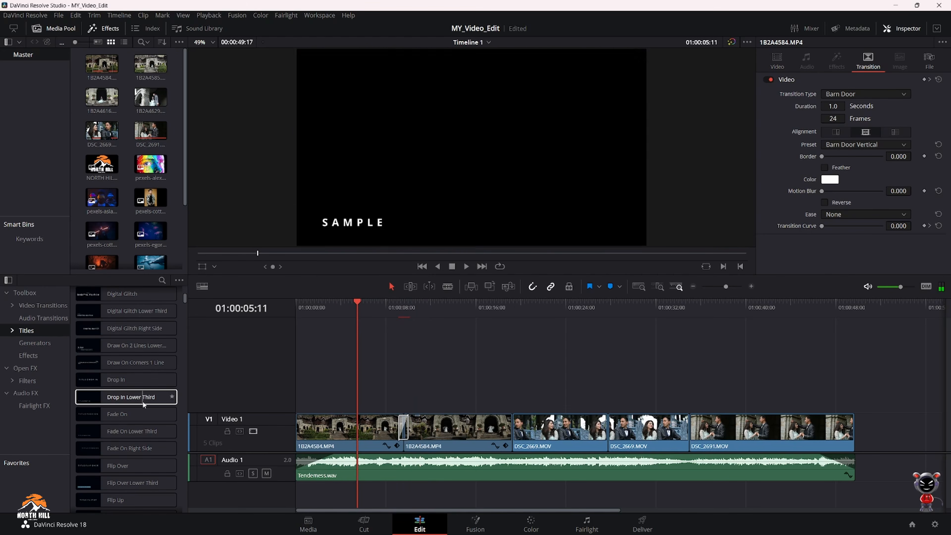
{"action": "left_click_drag", "start_coordinate": [105, 449], "coordinate": [326, 342]}
{"action": "left_click", "coordinate": [331, 307]}
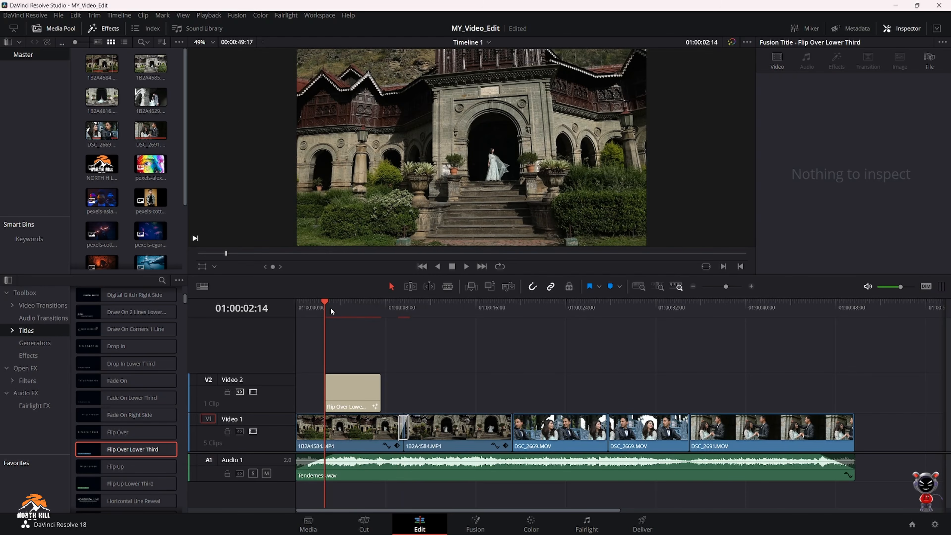
{"action": "key", "text": "space"}
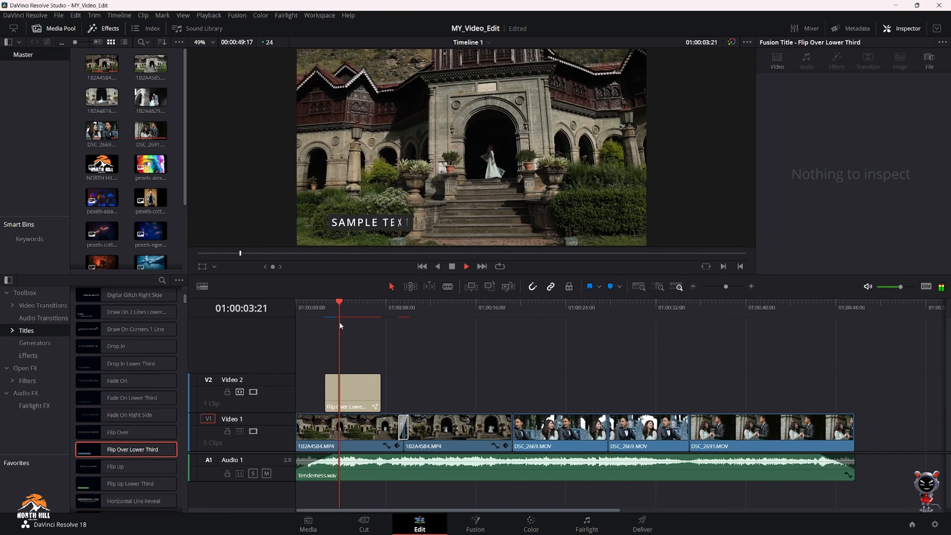
Replace the Flip Over Lower Third's sample text with the couple's names.
{"action": "left_click", "coordinate": [363, 388]}
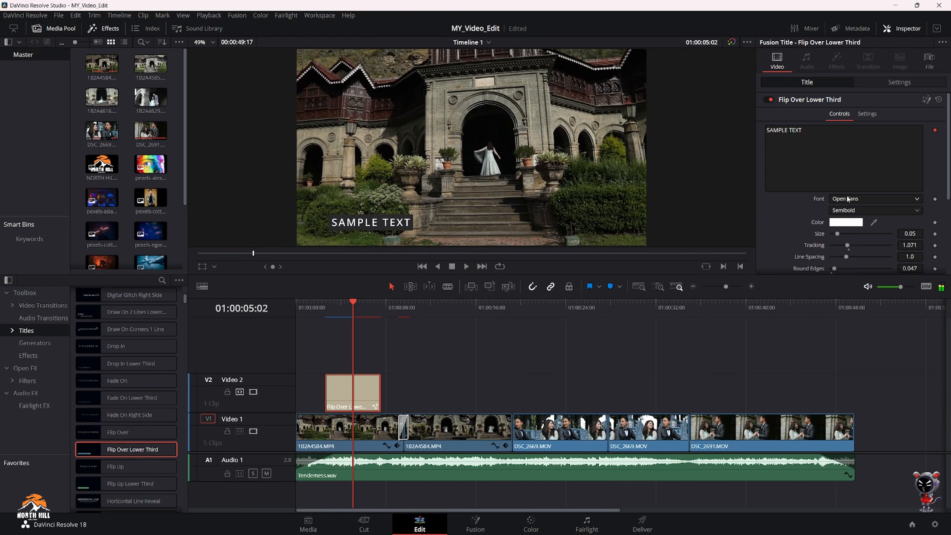
{"action": "scroll", "coordinate": [848, 199], "scroll_direction": "down", "scroll_amount": 1}
{"action": "scroll", "coordinate": [847, 195], "scroll_direction": "up", "scroll_amount": 1}
{"action": "left_click_drag", "start_coordinate": [826, 141], "coordinate": [721, 126]}
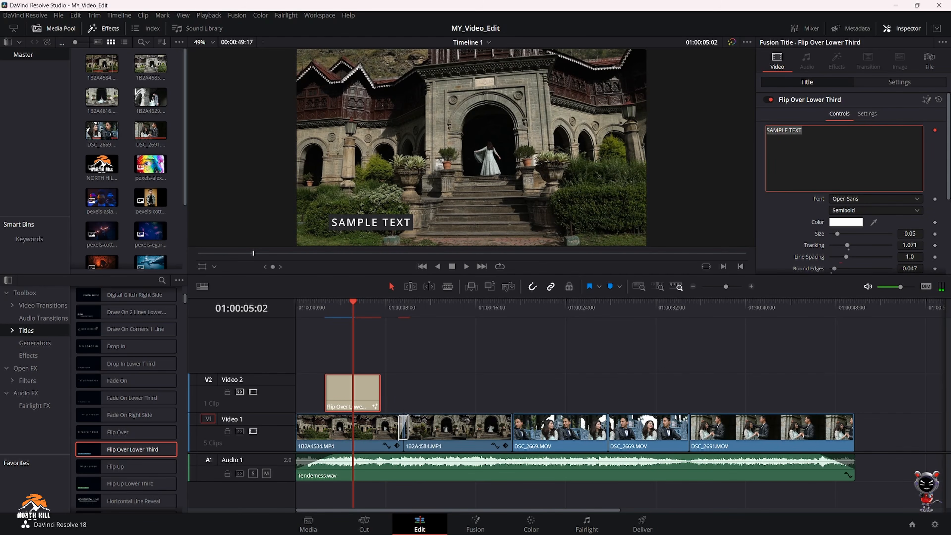
{"action": "type", "text": "R"}
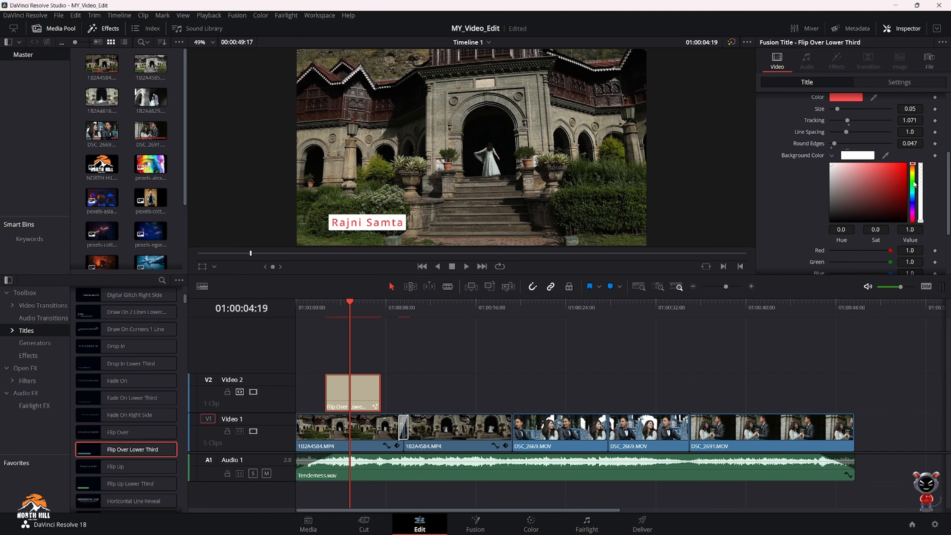
Change the title's background color to cyan and its text color to white (#ffffff).
{"action": "left_click_drag", "start_coordinate": [913, 182], "coordinate": [884, 155]}
{"action": "left_click", "coordinate": [832, 155]}
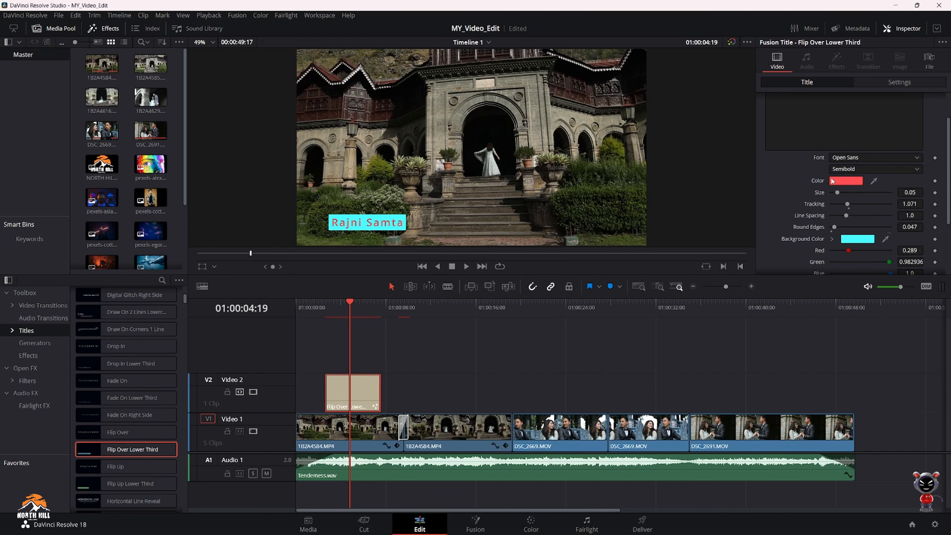
{"action": "left_click", "coordinate": [836, 182]}
{"action": "left_click", "coordinate": [457, 257]}
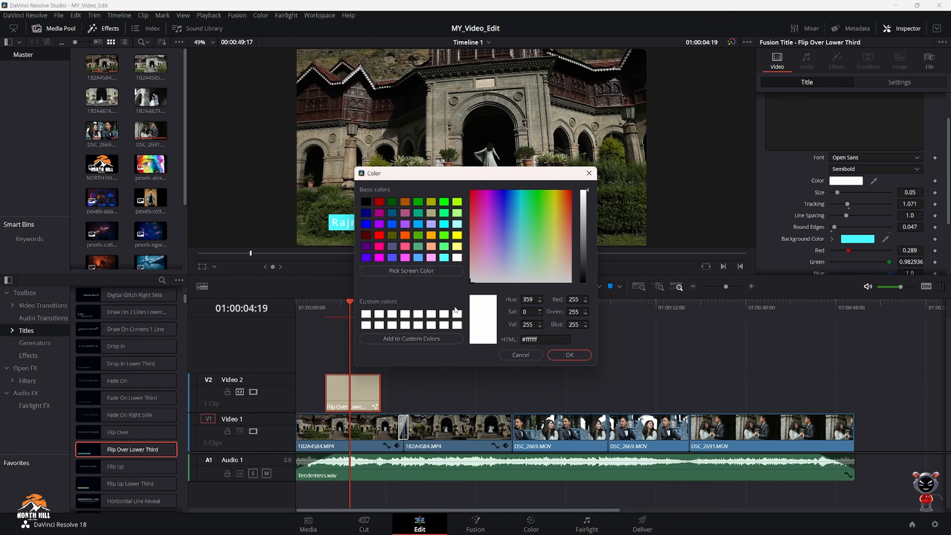
{"action": "left_click", "coordinate": [567, 352]}
Change the title's background color to orange (red 1.0, green 0.336, blue 0.0).
{"action": "left_click", "coordinate": [832, 238]}
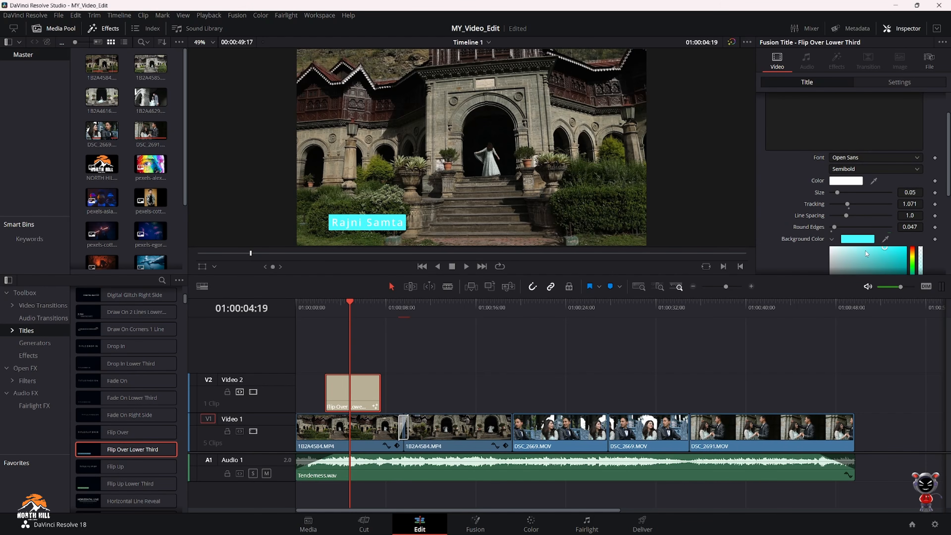
{"action": "left_click", "coordinate": [911, 257]}
{"action": "left_click_drag", "start_coordinate": [902, 256], "coordinate": [914, 225]}
{"action": "scroll", "coordinate": [918, 245], "scroll_direction": "down", "scroll_amount": 2}
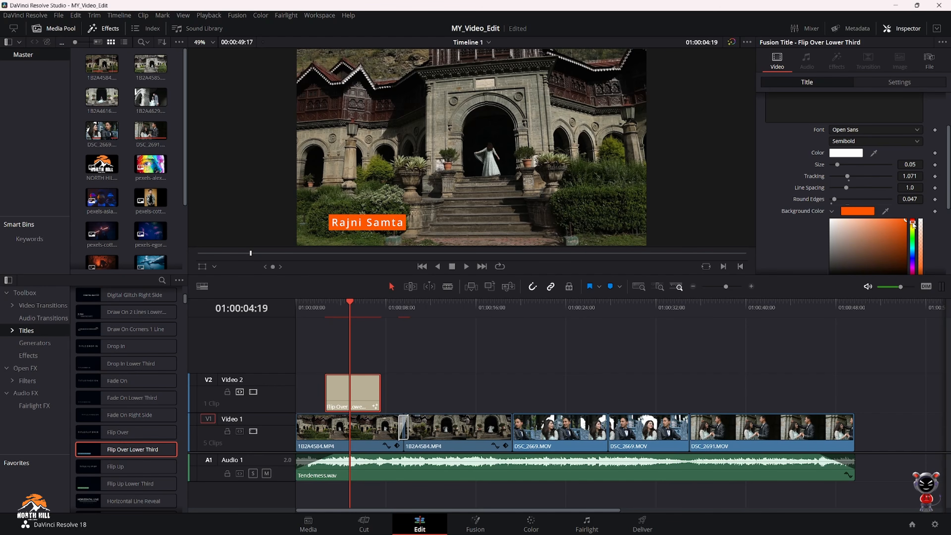
Play back the recolored title from near its start and review its font, color and animation settings.
{"action": "left_click", "coordinate": [325, 307]}
{"action": "left_click", "coordinate": [337, 308]}
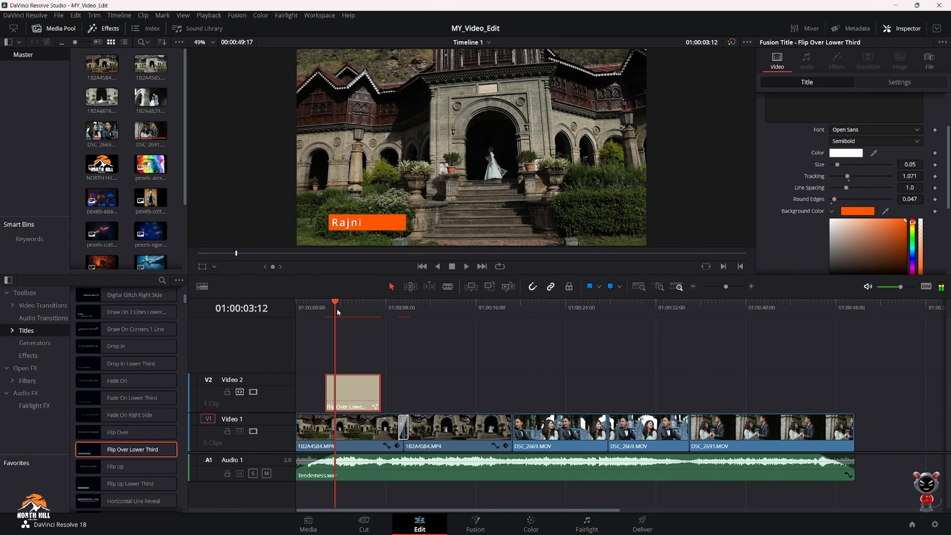
{"action": "key", "text": "space"}
{"action": "key", "text": "space"}
{"action": "scroll", "coordinate": [828, 179], "scroll_direction": "up", "scroll_amount": 2}
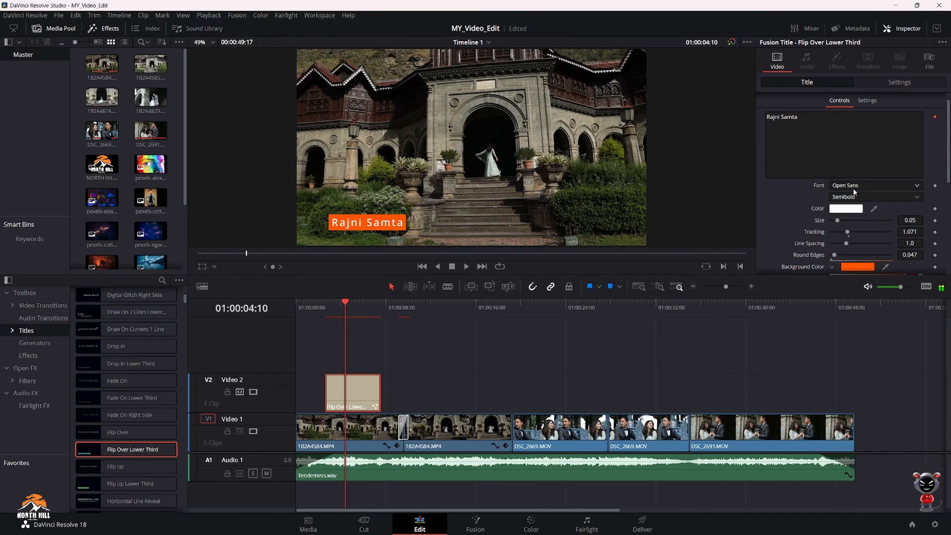
{"action": "scroll", "coordinate": [853, 190], "scroll_direction": "down", "scroll_amount": 5}
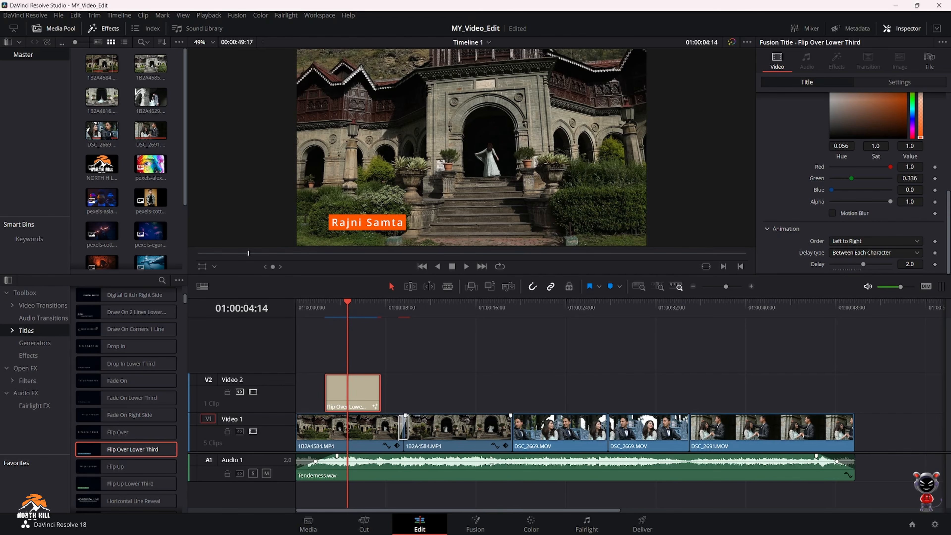
View the title's node composition in Fusion, open the Color page, and hide and reshow the stills gallery.
{"action": "left_click", "coordinate": [475, 523]}
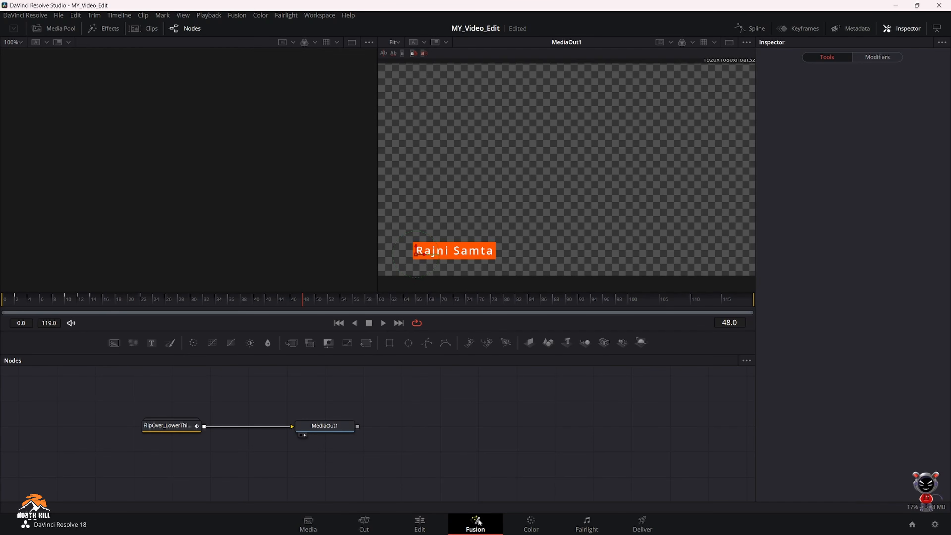
{"action": "left_click", "coordinate": [531, 523]}
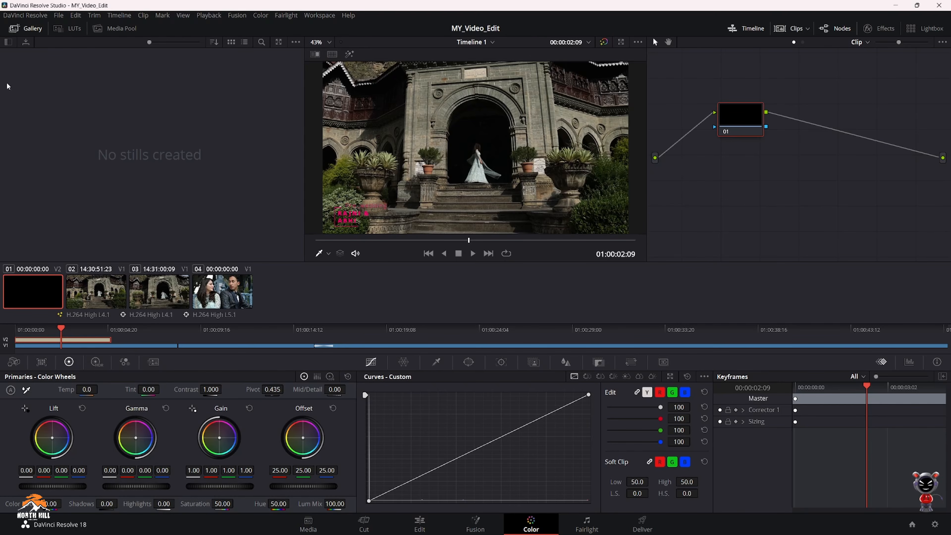
{"action": "left_click", "coordinate": [30, 31]}
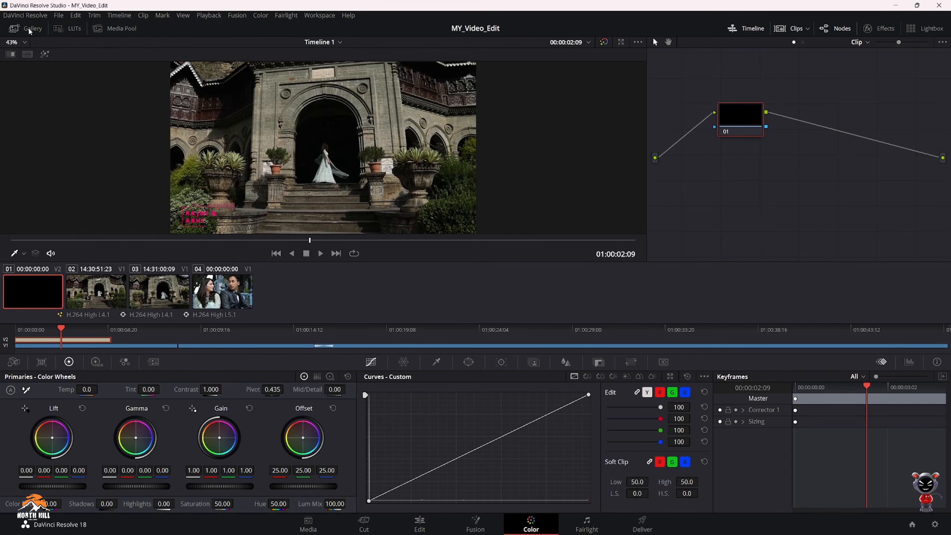
{"action": "left_click", "coordinate": [30, 31]}
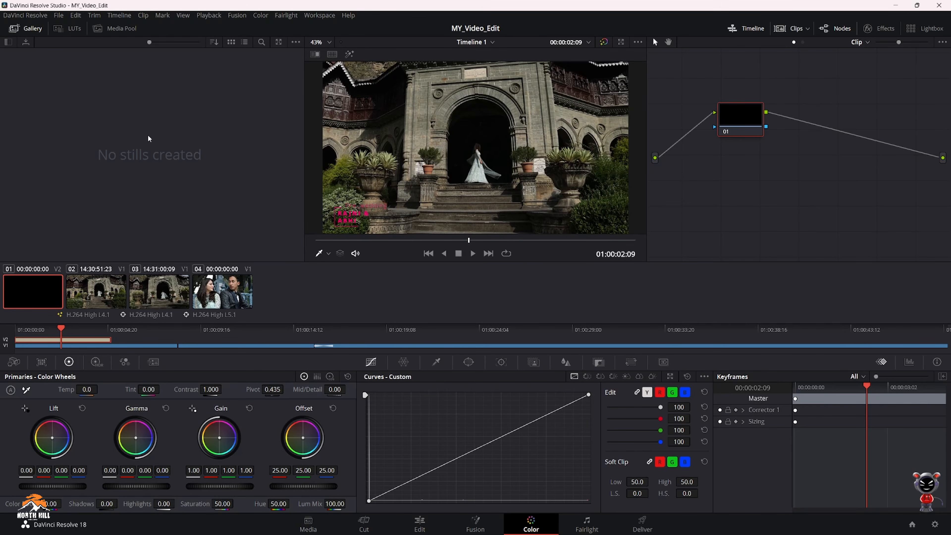
Look through the Color page's LUT library and media pool, leaving the LUTs on display.
{"action": "left_click", "coordinate": [62, 31]}
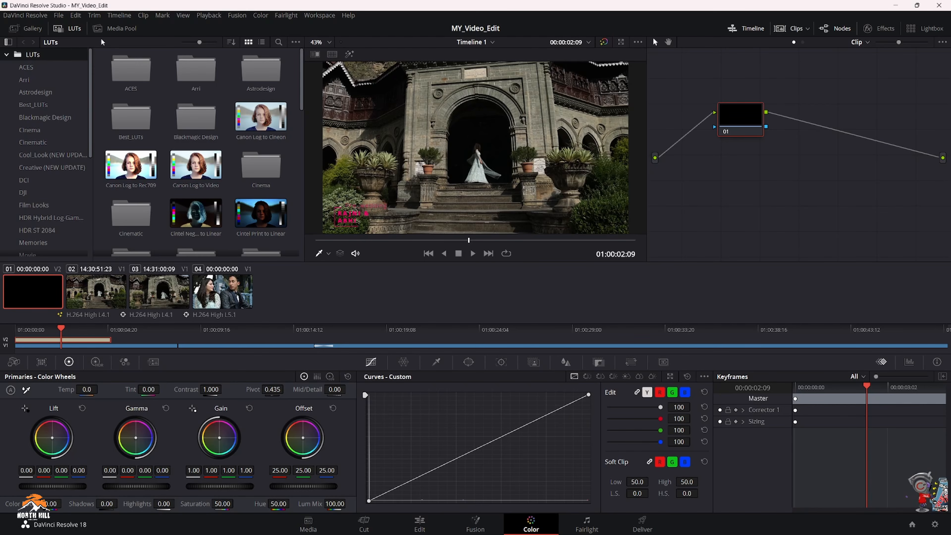
{"action": "left_click", "coordinate": [112, 32]}
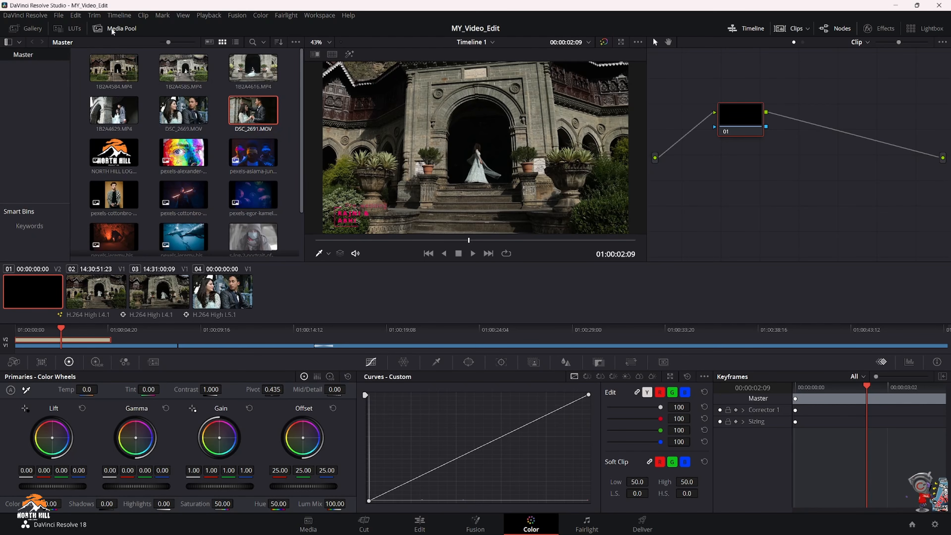
{"action": "left_click", "coordinate": [77, 31]}
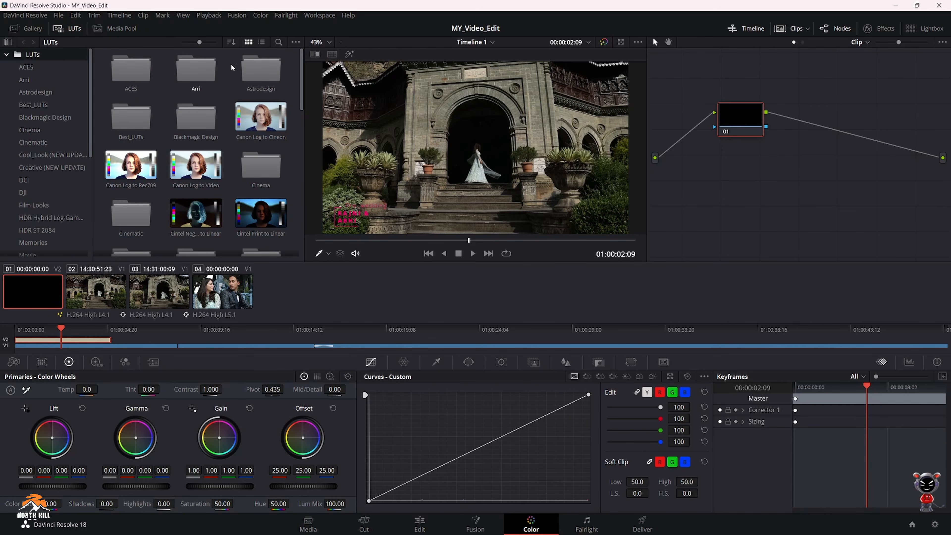
Hide and reshow the Color page's mini timeline, and compare it with the timeline on the Edit page.
{"action": "left_click", "coordinate": [750, 27]}
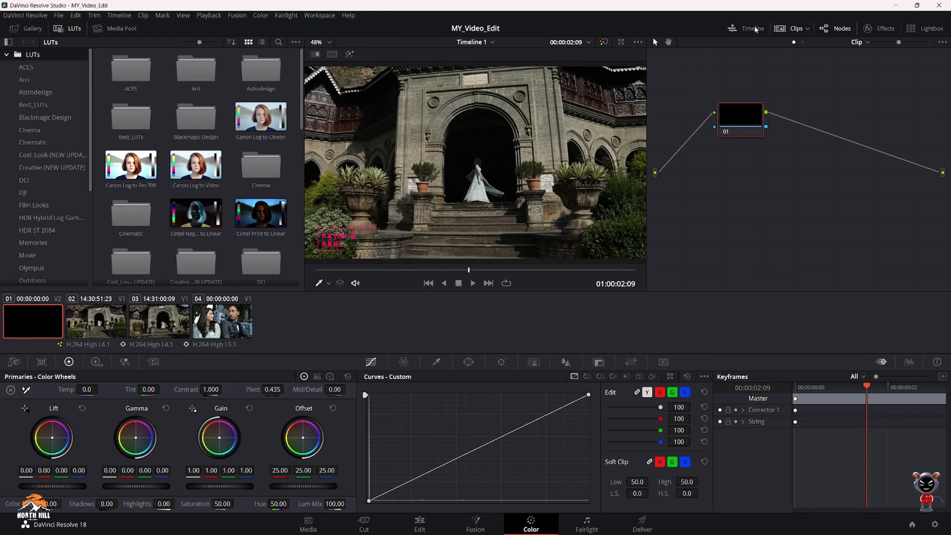
{"action": "left_click", "coordinate": [747, 28]}
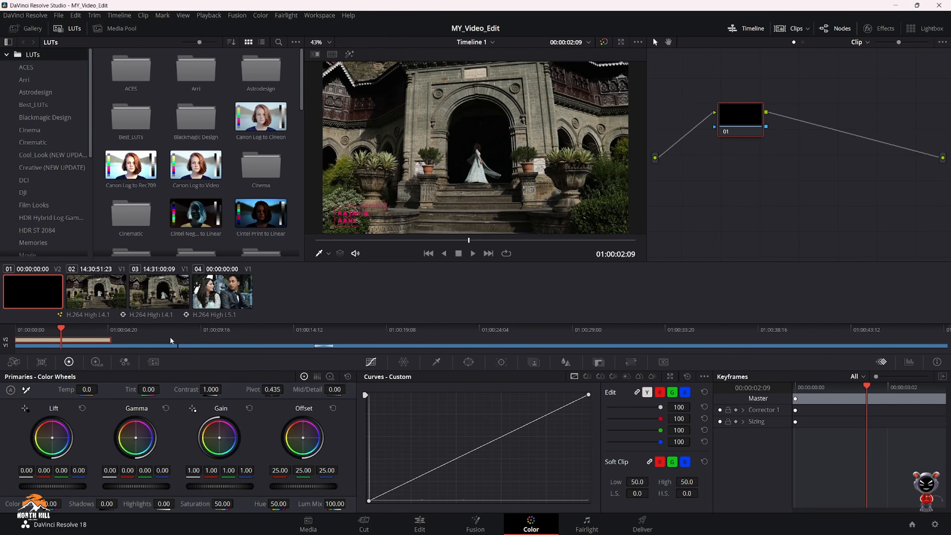
{"action": "left_click", "coordinate": [419, 523]}
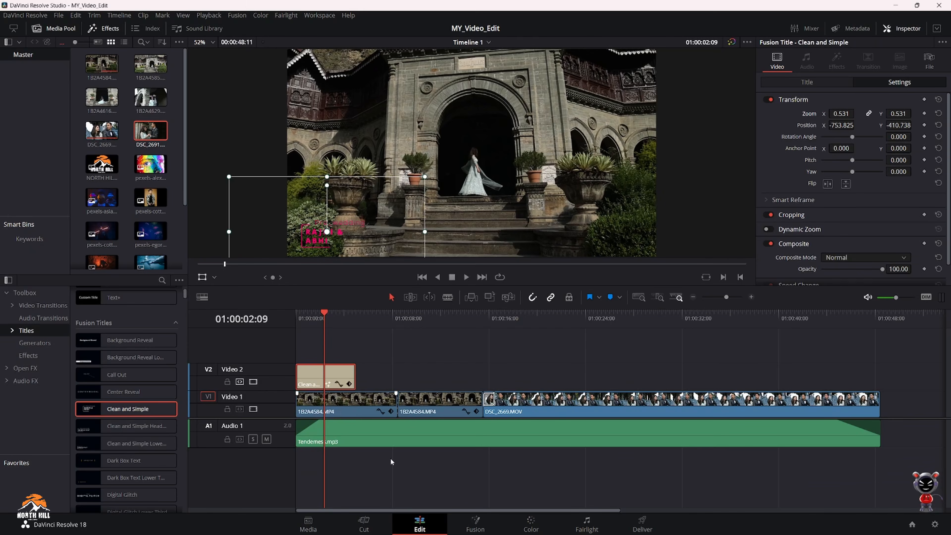
{"action": "left_click", "coordinate": [531, 523]}
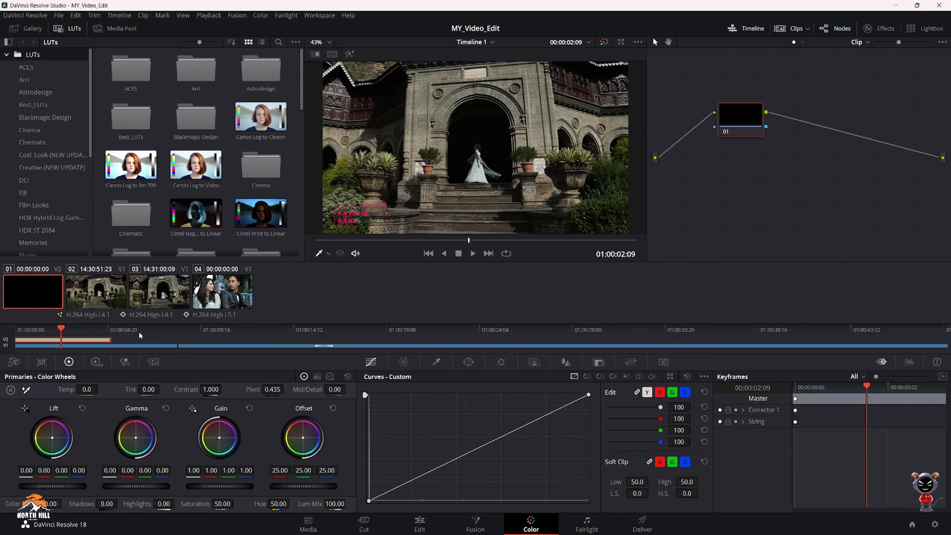
Move the playhead to 01:00:03:11 over the first video clip and toggle the clip thumbnail strip off and on.
{"action": "mouse_move", "coordinate": [80, 328]}
{"action": "left_mouse_down"}
{"action": "mouse_move", "coordinate": [213, 349]}
{"action": "mouse_move", "coordinate": [465, 343]}
{"action": "mouse_move", "coordinate": [56, 340]}
{"action": "mouse_move", "coordinate": [293, 341]}
{"action": "mouse_move", "coordinate": [83, 340]}
{"action": "left_mouse_up"}
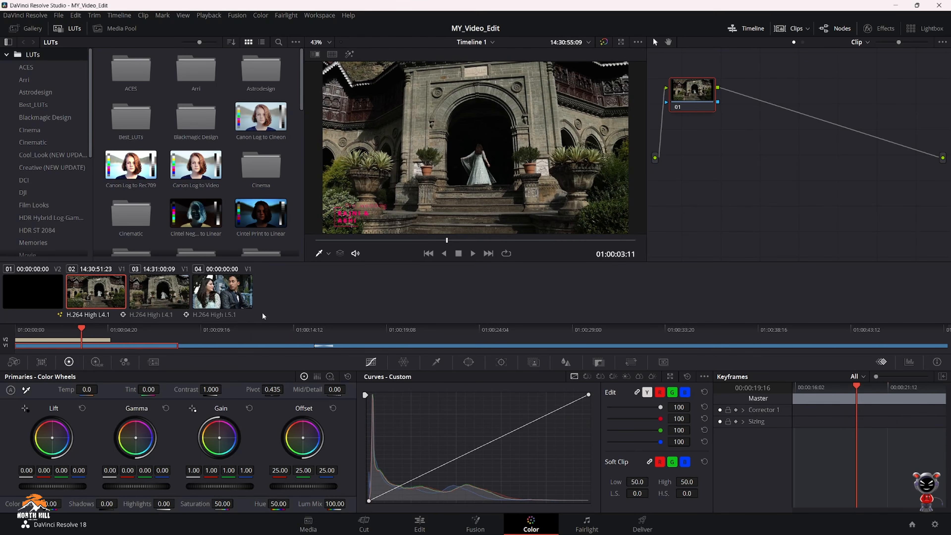
{"action": "left_click", "coordinate": [792, 27]}
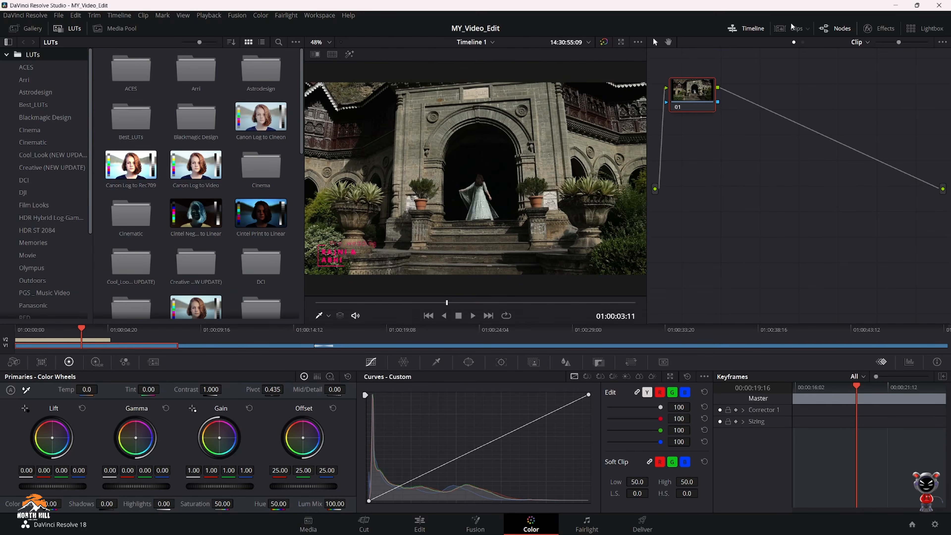
{"action": "left_click", "coordinate": [792, 26]}
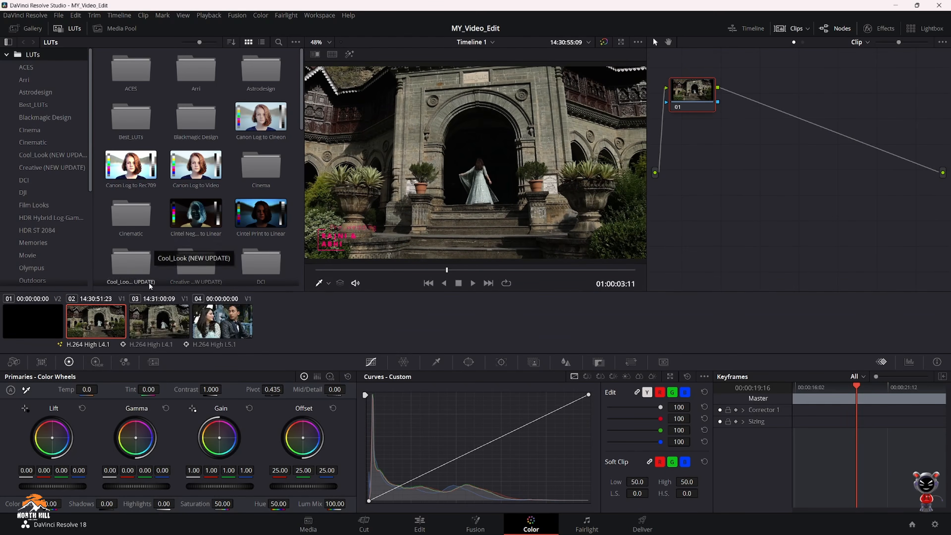
Scrub through clip 03, then select clip 04 of the couple and move the playhead to 01:00:25:02.
{"action": "left_click", "coordinate": [170, 321]}
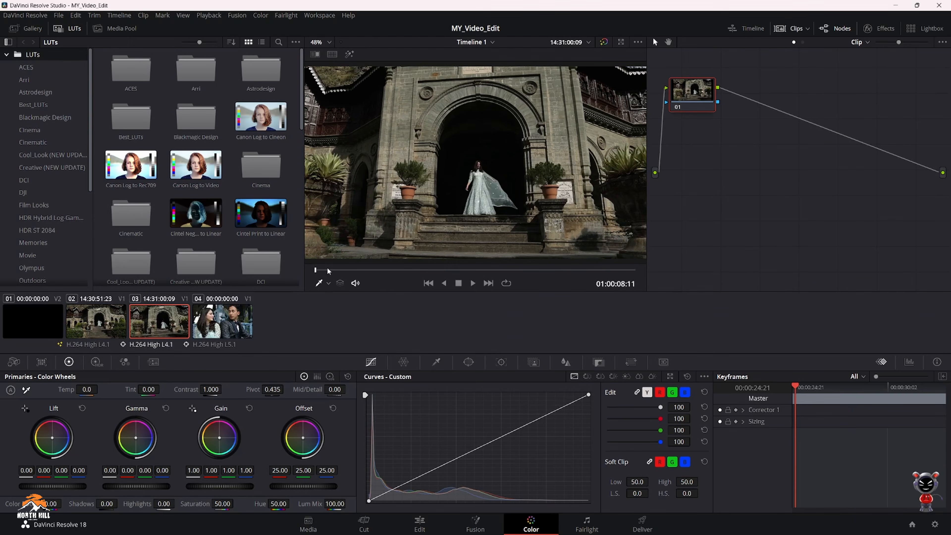
{"action": "left_click_drag", "start_coordinate": [316, 271], "coordinate": [509, 270]}
{"action": "left_click", "coordinate": [211, 322]}
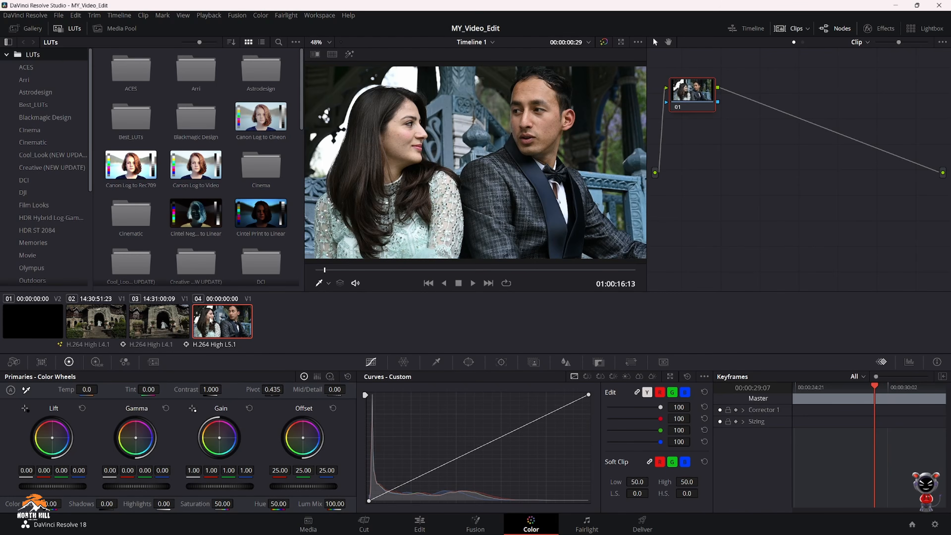
{"action": "left_click_drag", "start_coordinate": [328, 270], "coordinate": [408, 272]}
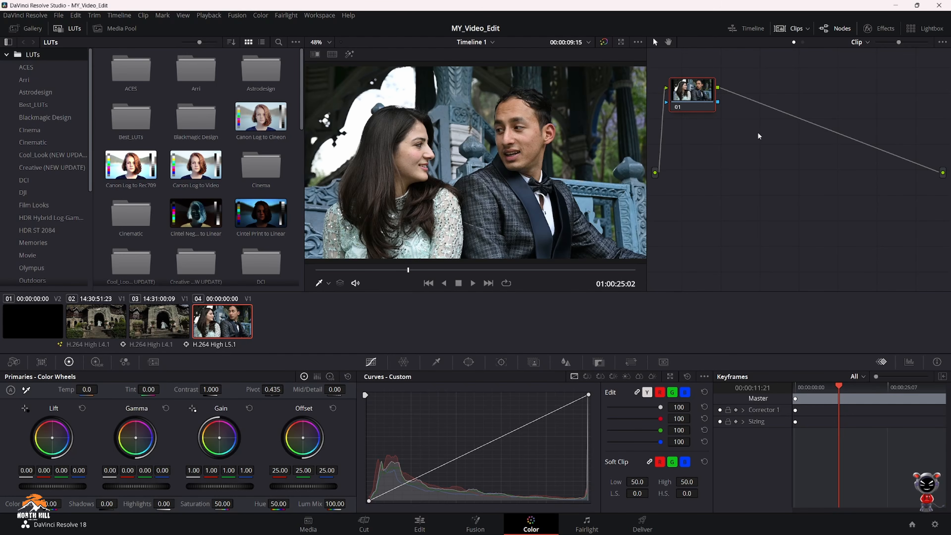
Reposition node 01 within clip 04's node graph and toggle the node graph off and on.
{"action": "left_click_drag", "start_coordinate": [704, 115], "coordinate": [734, 169]}
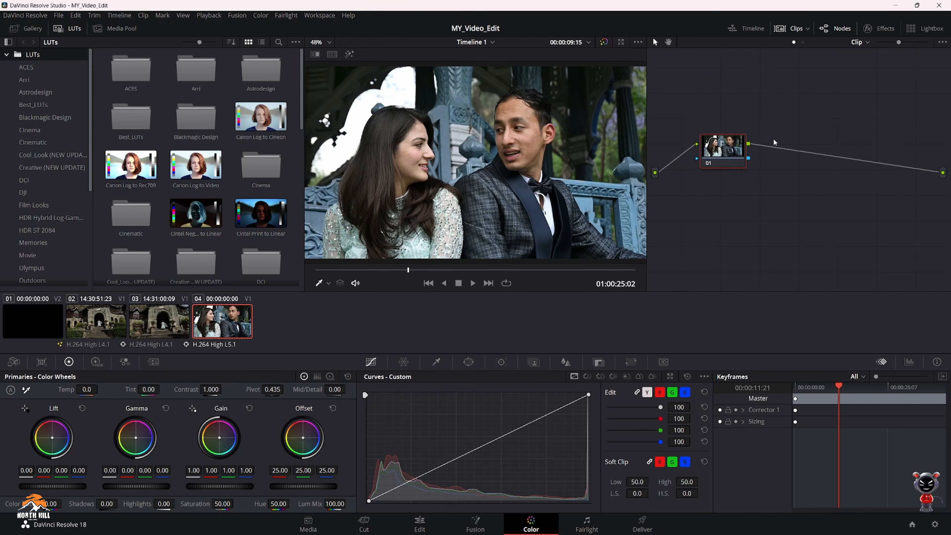
{"action": "left_click", "coordinate": [834, 29]}
{"action": "left_click", "coordinate": [833, 28]}
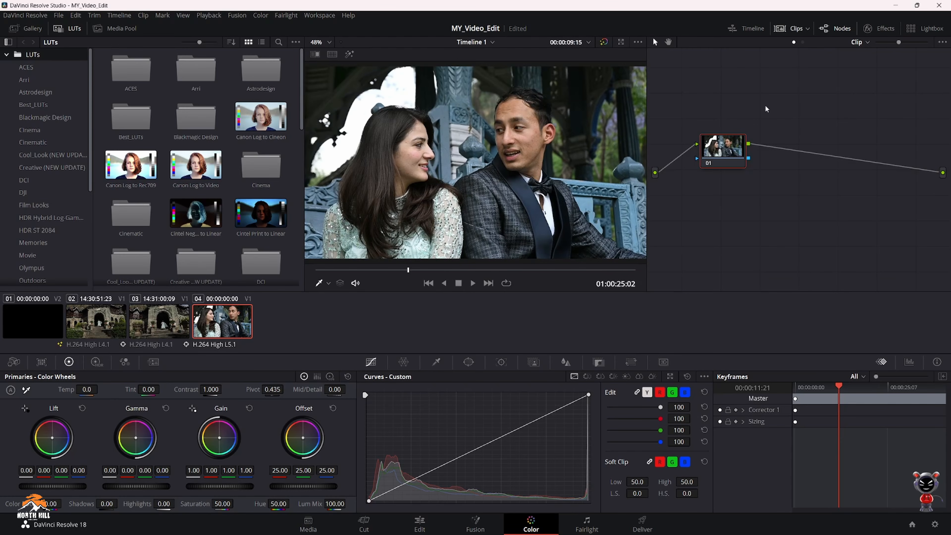
{"action": "left_click_drag", "start_coordinate": [710, 157], "coordinate": [701, 142]}
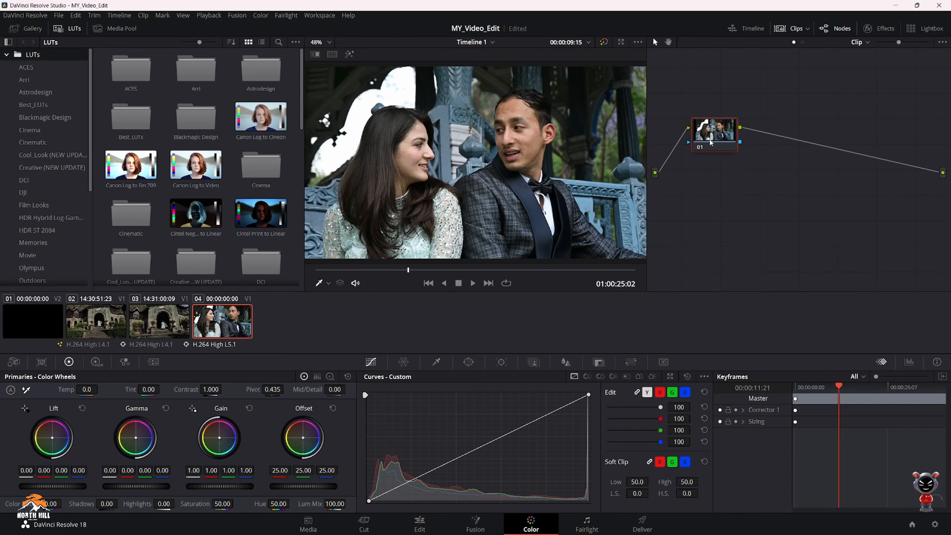
Add a serial node after node 01 and arrange the two nodes side by side with a small gap.
{"action": "right_click", "coordinate": [716, 138]}
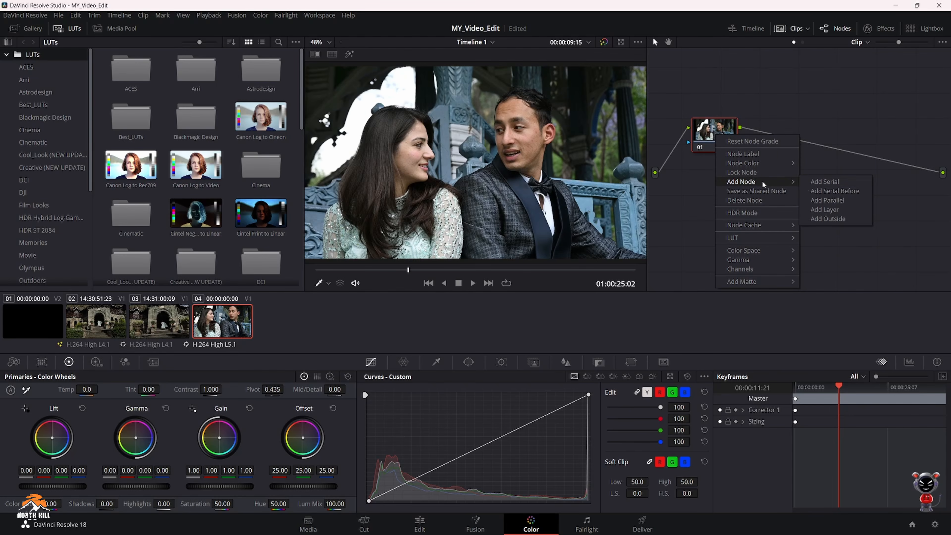
{"action": "left_click", "coordinate": [825, 181]}
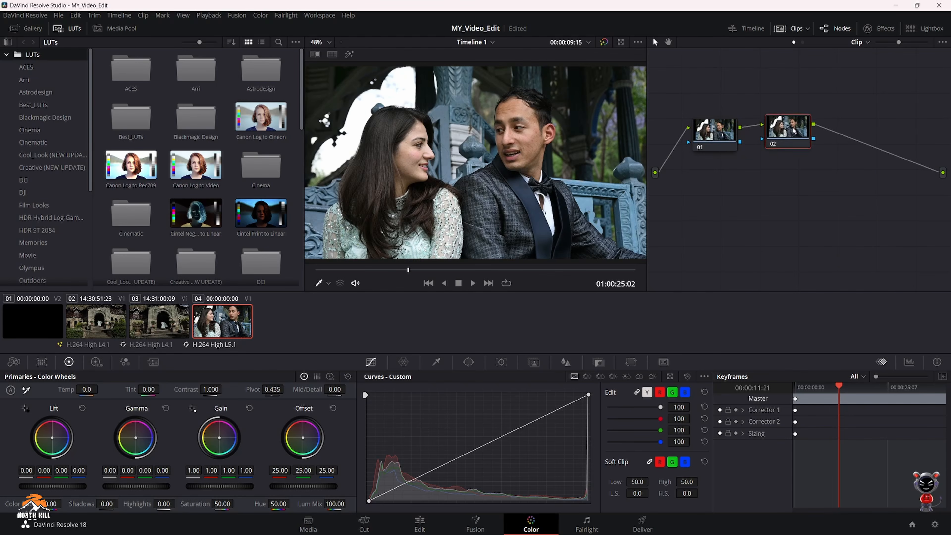
{"action": "mouse_move", "coordinate": [714, 128]}
{"action": "left_mouse_down"}
{"action": "mouse_move", "coordinate": [713, 147]}
{"action": "mouse_move", "coordinate": [702, 128]}
{"action": "left_mouse_up"}
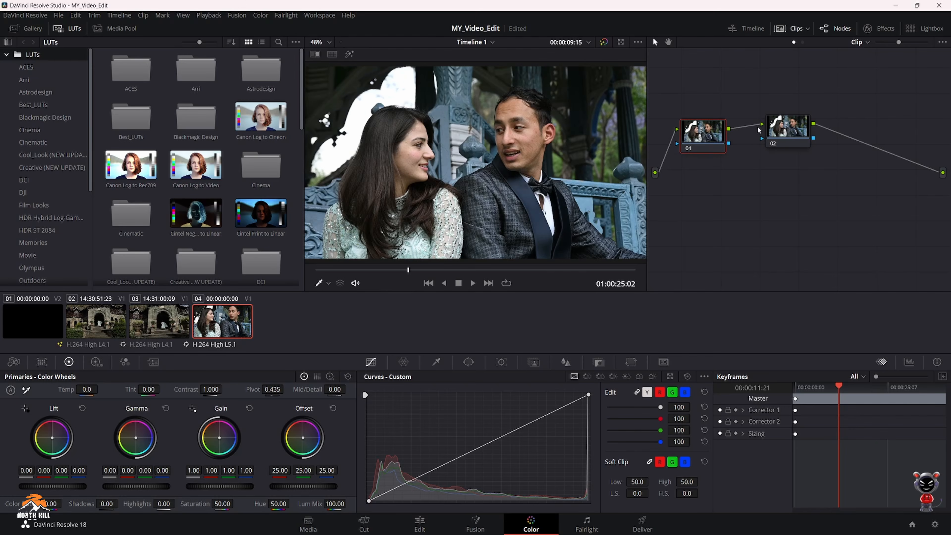
{"action": "mouse_move", "coordinate": [783, 124]}
{"action": "left_mouse_down"}
{"action": "mouse_move", "coordinate": [766, 146]}
{"action": "mouse_move", "coordinate": [764, 129]}
{"action": "mouse_move", "coordinate": [773, 128]}
{"action": "left_mouse_up"}
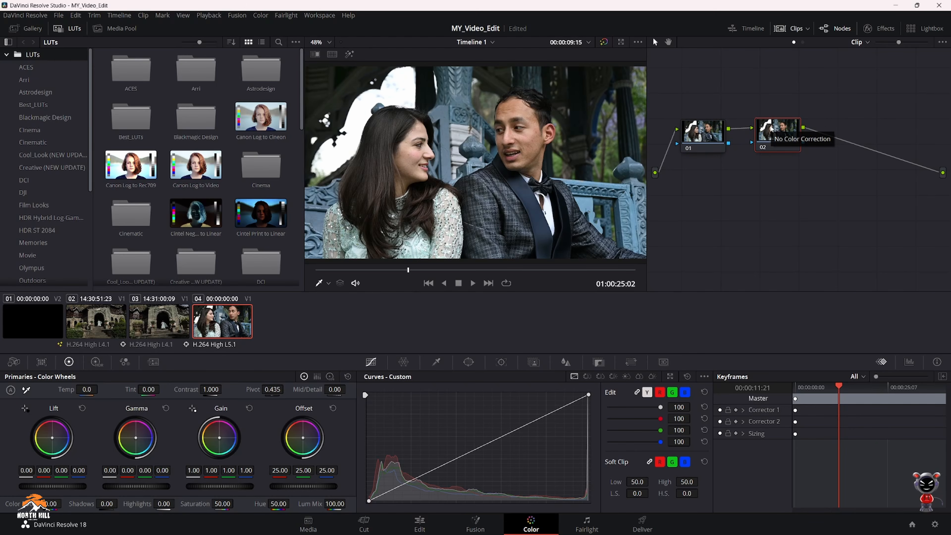
{"action": "left_click_drag", "start_coordinate": [785, 134], "coordinate": [786, 130]}
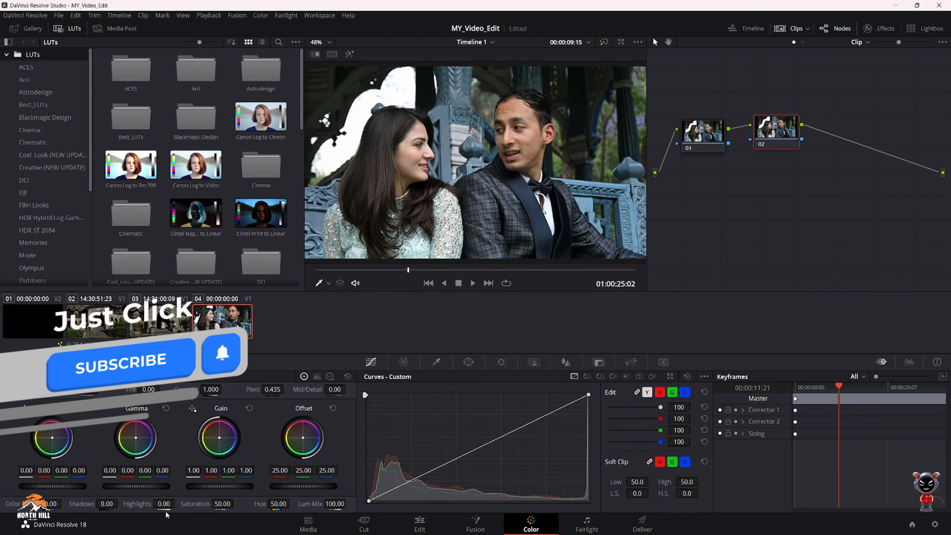
On node 02, lower Highlights to -43.50, raise the Color Boost and set Contrast to 1.014.
{"action": "mouse_move", "coordinate": [161, 502]}
{"action": "left_mouse_down"}
{"action": "mouse_move", "coordinate": [151, 502]}
{"action": "mouse_move", "coordinate": [178, 503]}
{"action": "mouse_move", "coordinate": [163, 503]}
{"action": "left_mouse_up"}
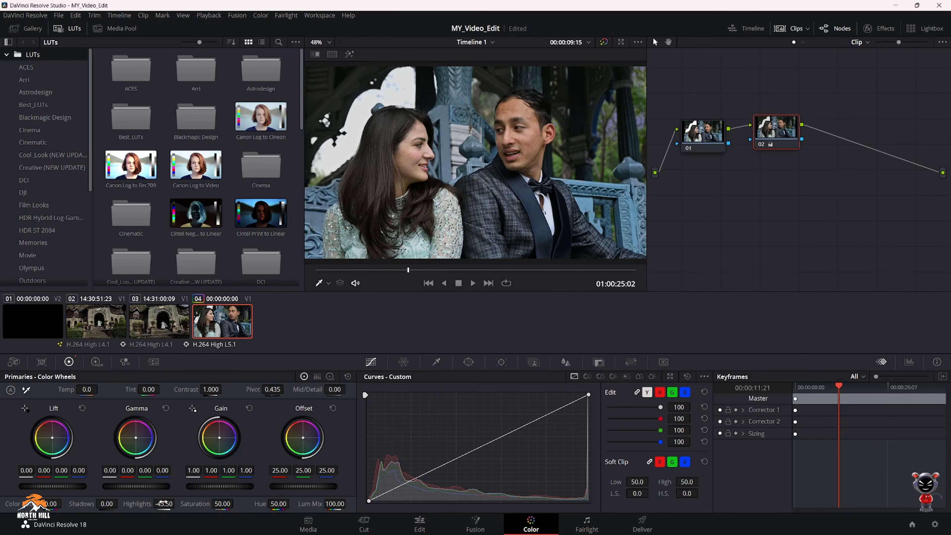
{"action": "mouse_move", "coordinate": [48, 503]}
{"action": "left_mouse_down"}
{"action": "mouse_move", "coordinate": [64, 503]}
{"action": "mouse_move", "coordinate": [49, 504]}
{"action": "left_mouse_up"}
{"action": "left_click_drag", "start_coordinate": [211, 390], "coordinate": [196, 389]}
Set node 02's Mid/Detail to -100.00 and check the couple's skin up close and in the full frame.
{"action": "scroll", "coordinate": [528, 132], "scroll_direction": "up", "scroll_amount": 2}
{"action": "scroll", "coordinate": [528, 132], "scroll_direction": "up", "scroll_amount": 1}
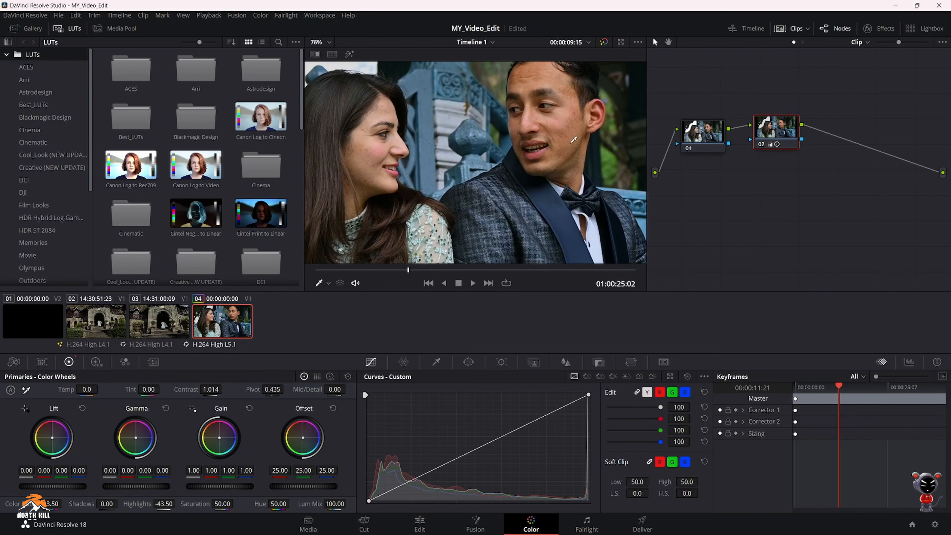
{"action": "scroll", "coordinate": [533, 166], "scroll_direction": "up", "scroll_amount": 1}
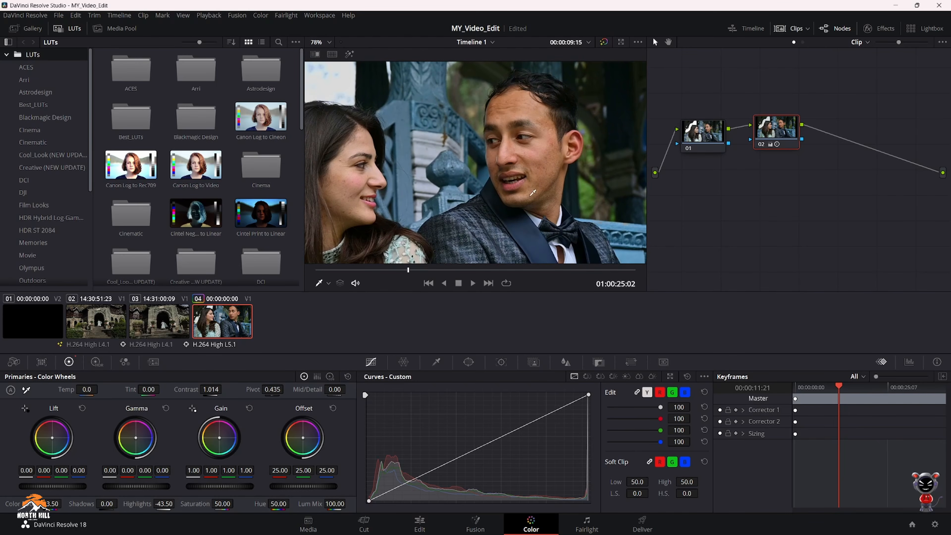
{"action": "left_click_drag", "start_coordinate": [334, 389], "coordinate": [302, 389]}
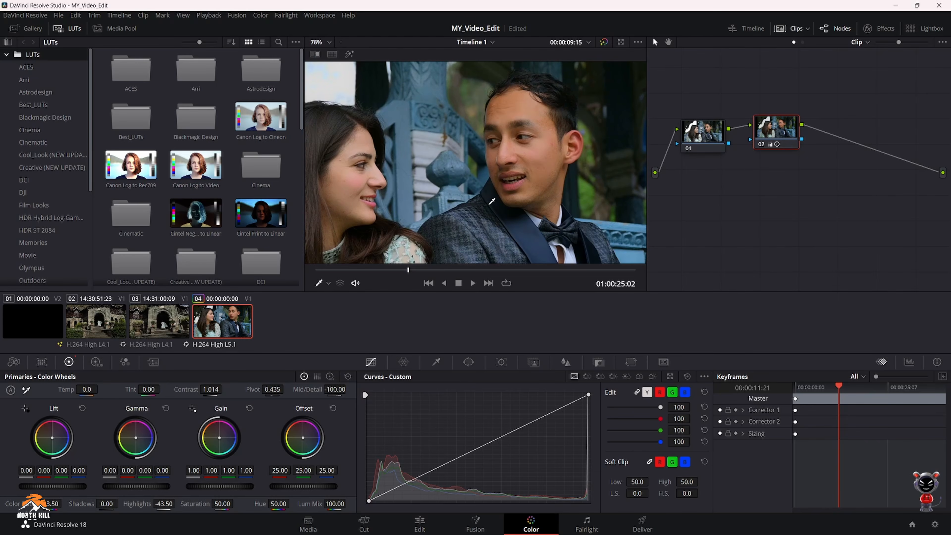
{"action": "scroll", "coordinate": [546, 162], "scroll_direction": "down", "scroll_amount": 5}
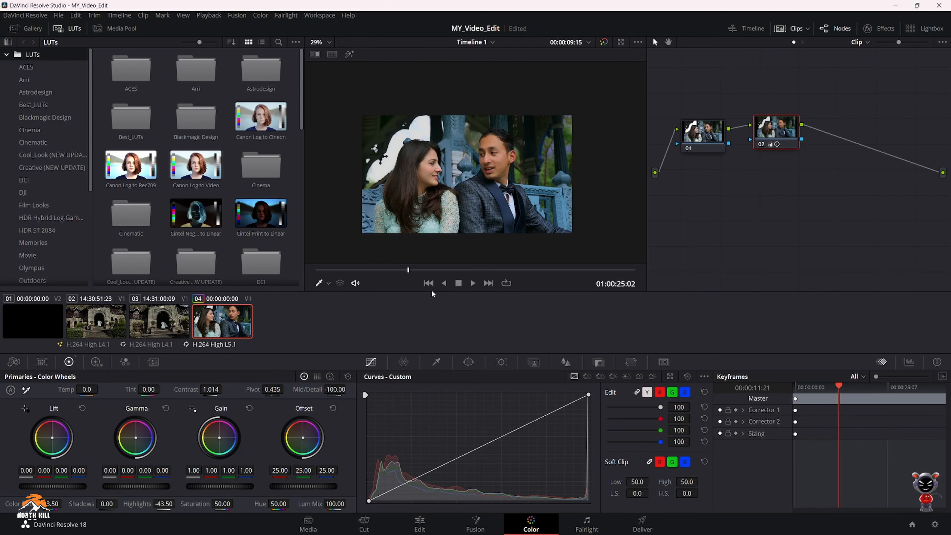
{"action": "scroll", "coordinate": [485, 169], "scroll_direction": "up", "scroll_amount": 3}
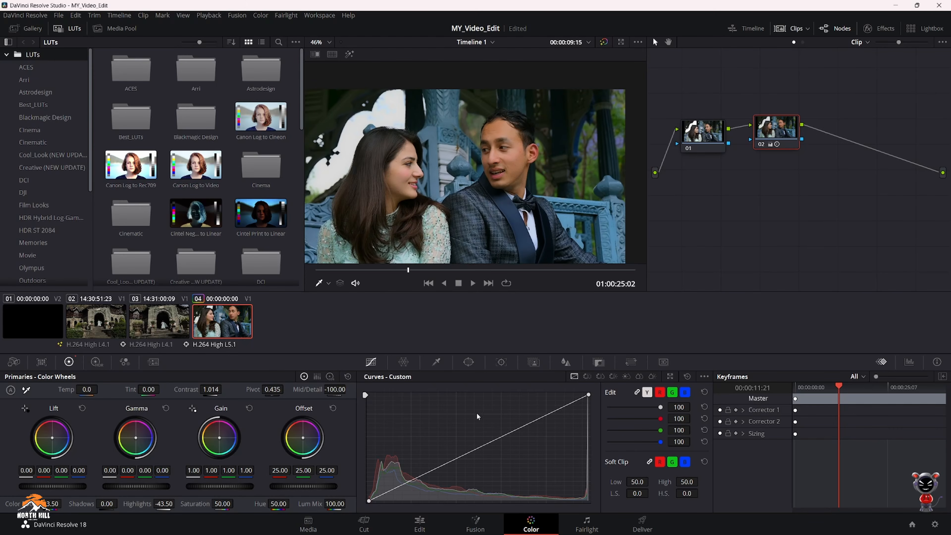
Add a shadow point to node 02's custom curve and raise it slightly, and add a second point in the highlights.
{"action": "left_click", "coordinate": [411, 477]}
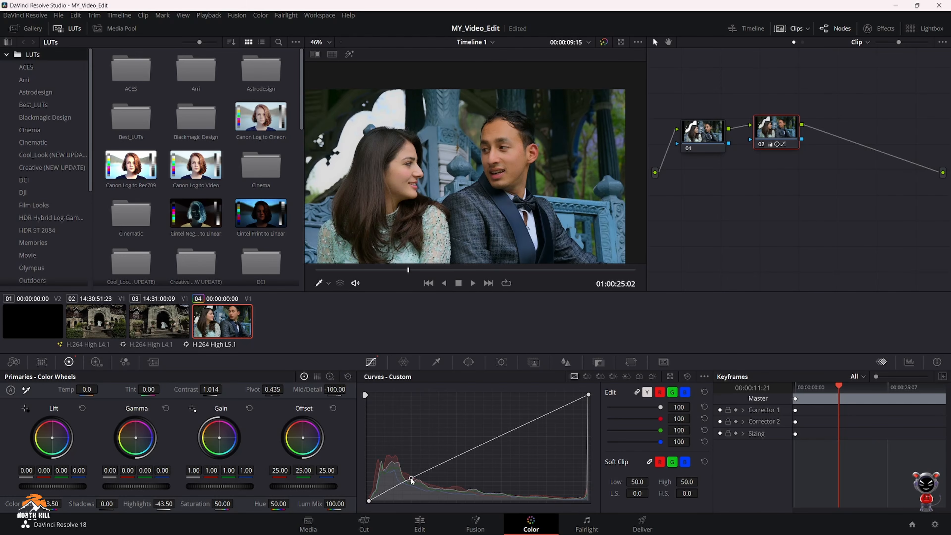
{"action": "left_click_drag", "start_coordinate": [411, 478], "coordinate": [414, 475]}
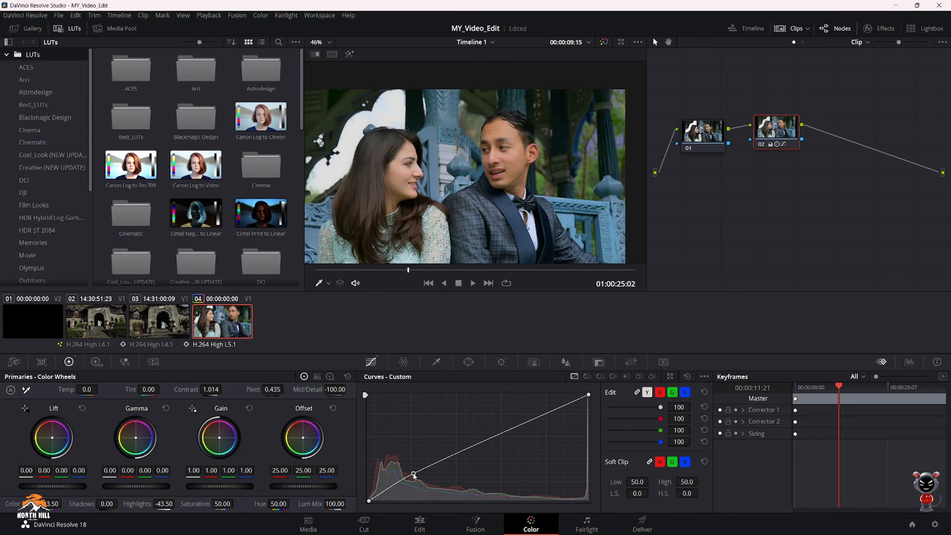
{"action": "left_click_drag", "start_coordinate": [542, 415], "coordinate": [545, 418]}
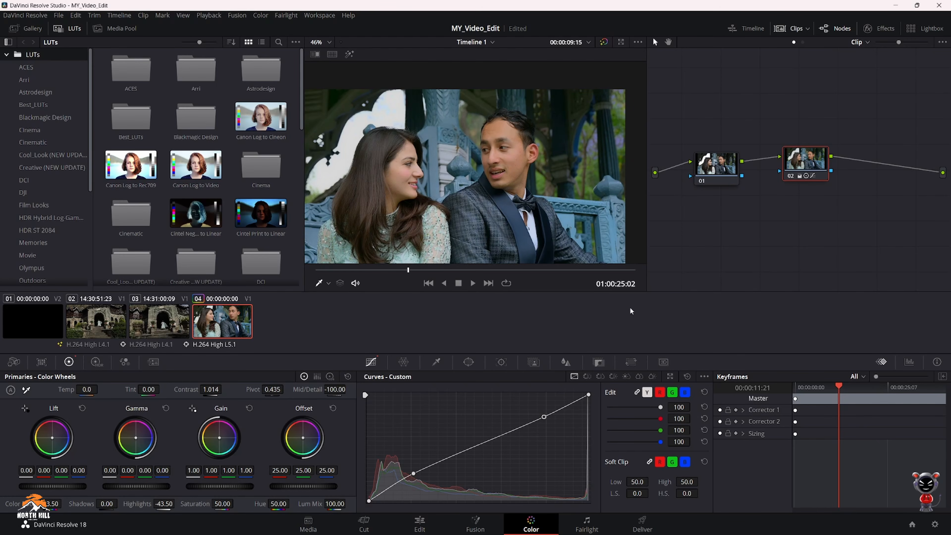
Disable and re-enable node 02 to compare the couple's shot before and after the grade.
{"action": "left_click", "coordinate": [801, 162]}
{"action": "key", "text": "ctrl+d"}
{"action": "key", "text": "ctrl+d"}
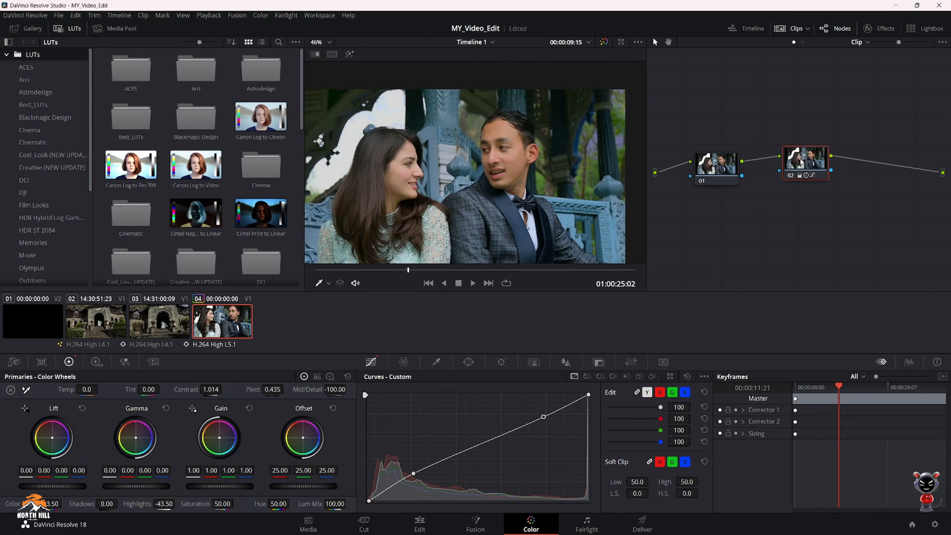
Toggle node 02 off and on again to compare the couple's shot with and without its corrections.
{"action": "key", "text": "ctrl+d"}
{"action": "key", "text": "ctrl+d"}
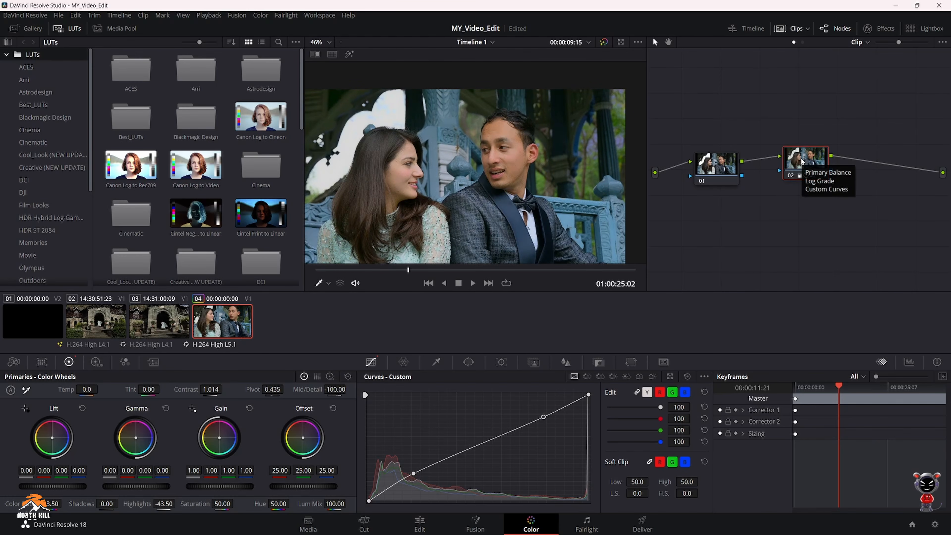
{"action": "key", "text": "ctrl+d"}
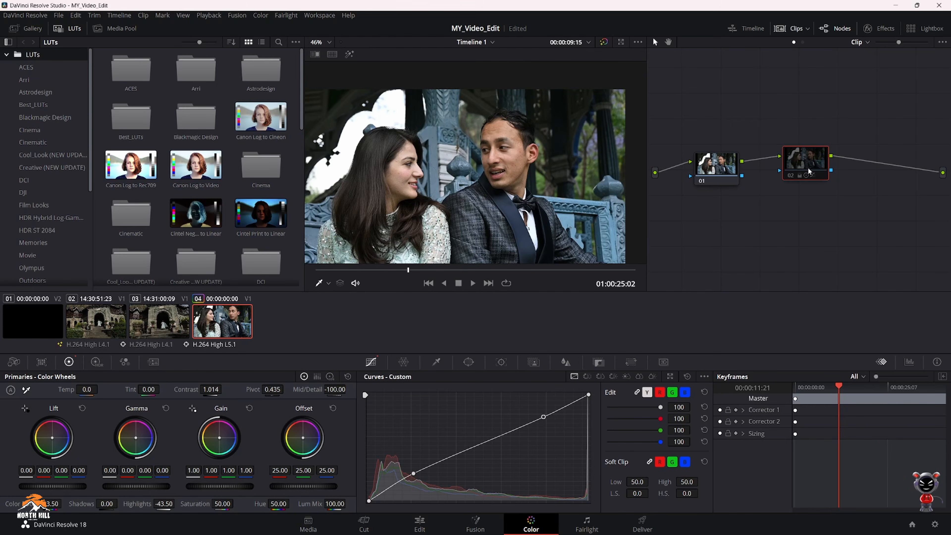
{"action": "key", "text": "ctrl+d"}
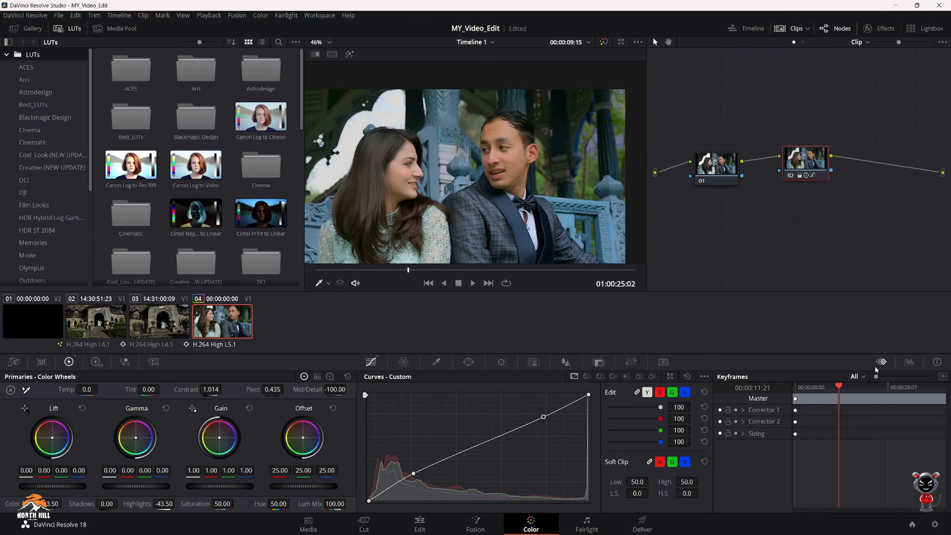
Show the video scopes, view the Vectorscope and return the display to Parade.
{"action": "left_click", "coordinate": [912, 363]}
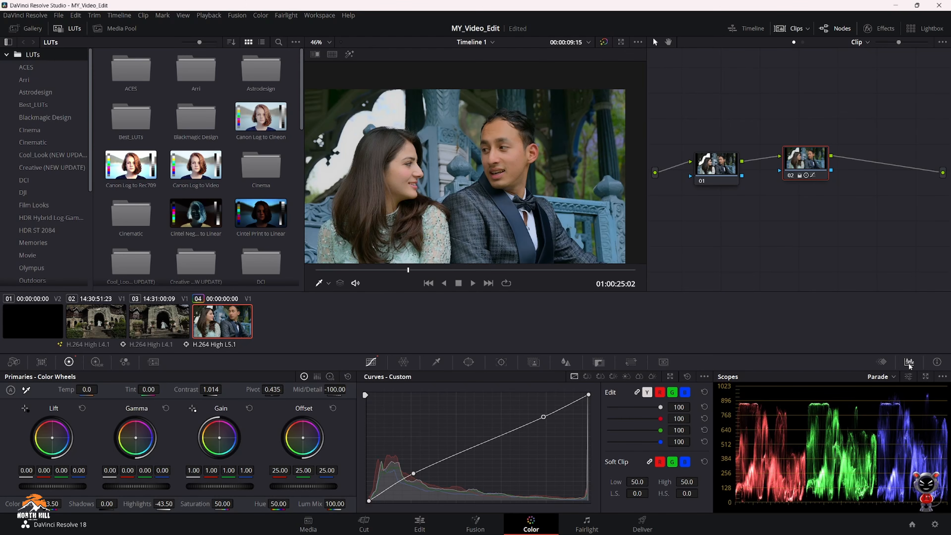
{"action": "left_click", "coordinate": [882, 377]}
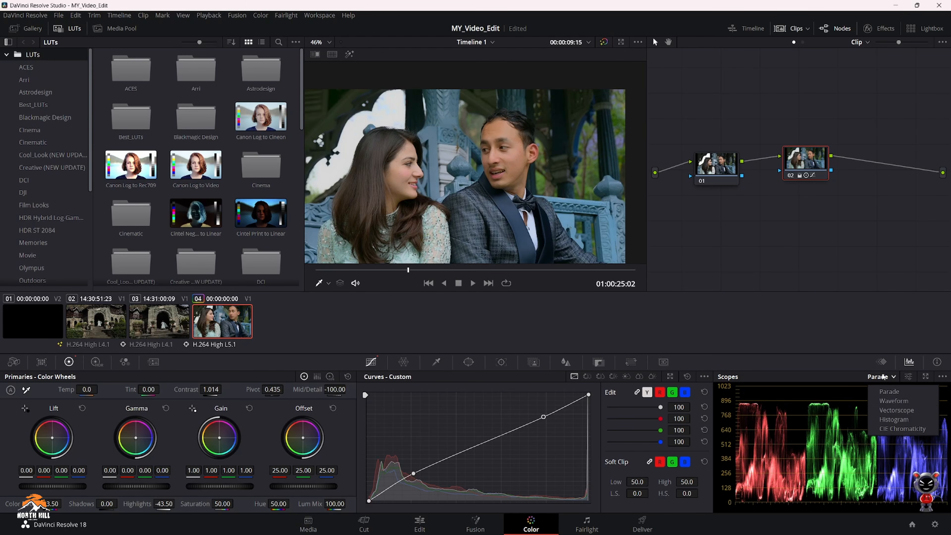
{"action": "left_click", "coordinate": [895, 410]}
{"action": "left_click", "coordinate": [884, 377]}
{"action": "left_click", "coordinate": [885, 392]}
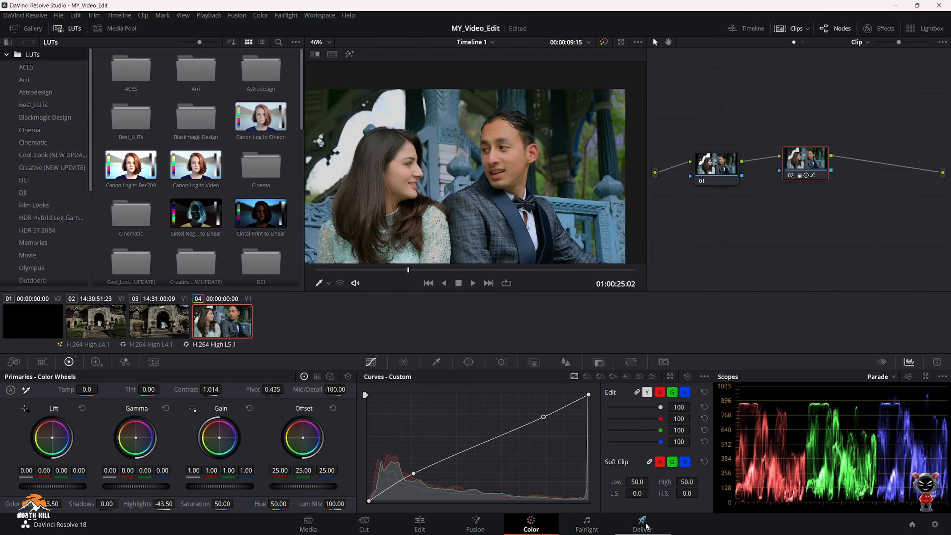
Look over the music track on the Fairlight page and the full timeline on the Edit page.
{"action": "left_click", "coordinate": [586, 523]}
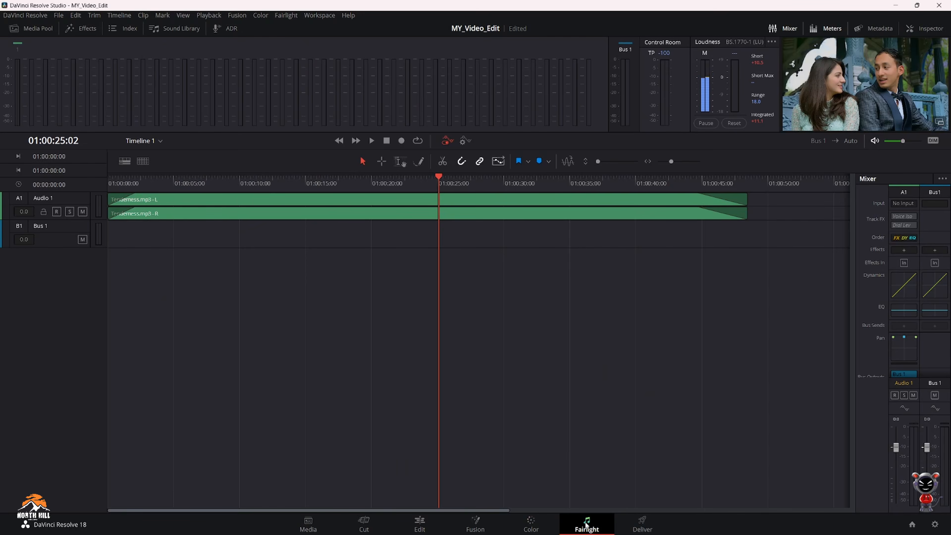
{"action": "left_click", "coordinate": [432, 524]}
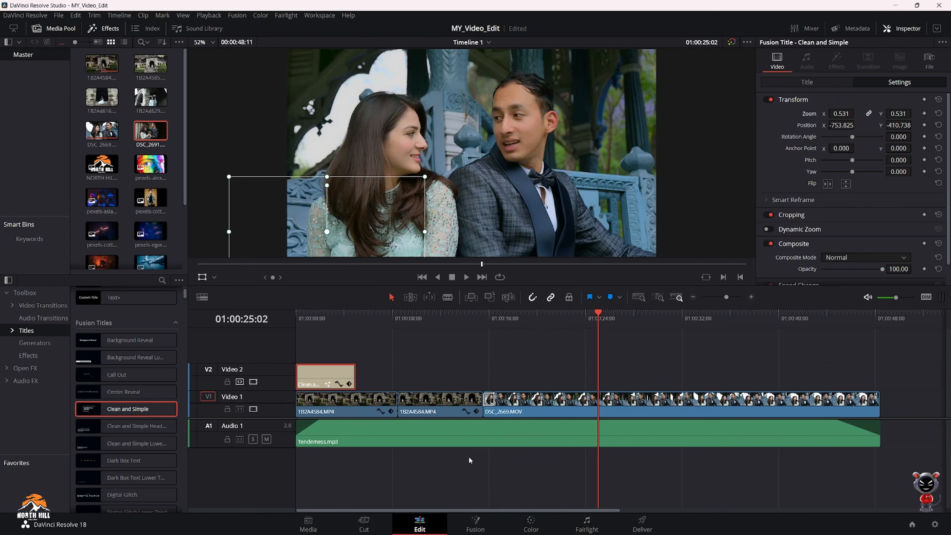
{"action": "left_click", "coordinate": [581, 521]}
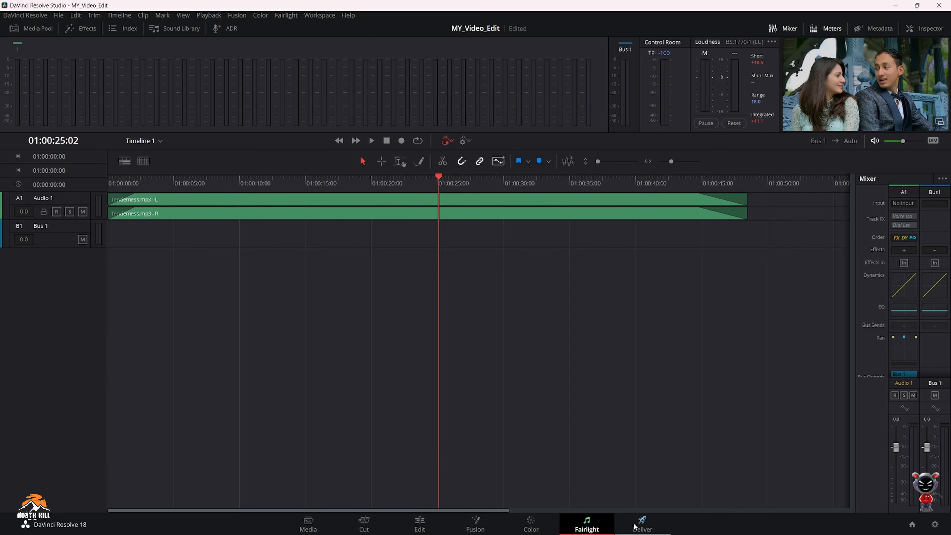
Go to the Deliver page, try the YouTube 1080p and H.264 Master render presets, and settle on Custom Export.
{"action": "left_click", "coordinate": [642, 525]}
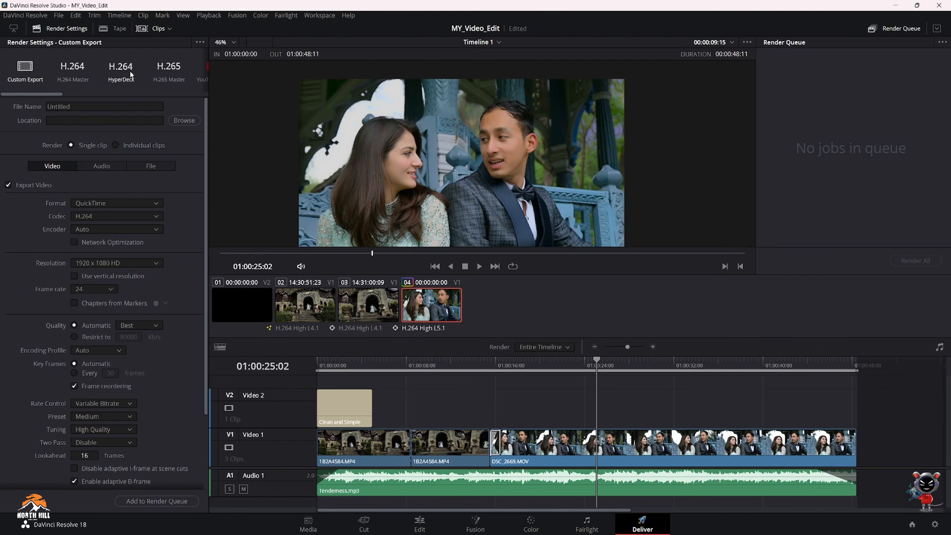
{"action": "left_click", "coordinate": [202, 74]}
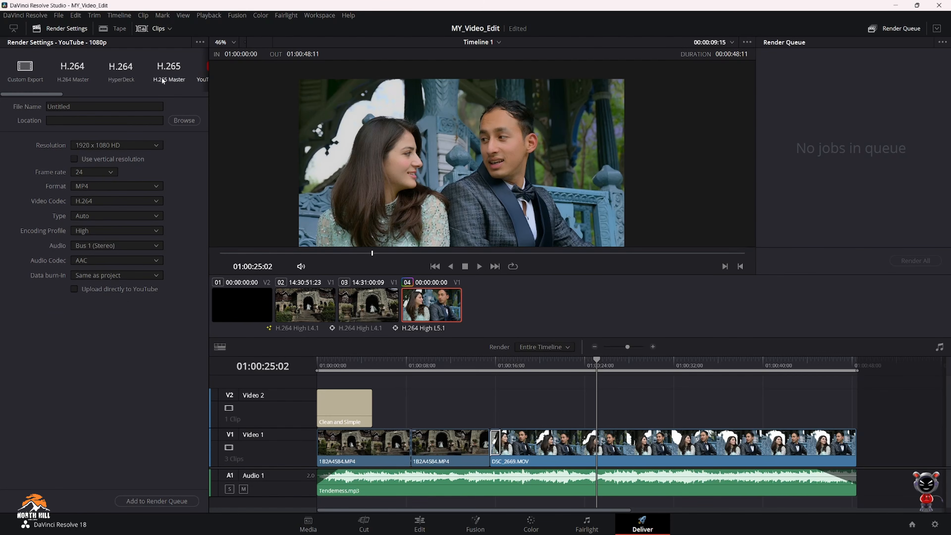
{"action": "left_click", "coordinate": [73, 70]}
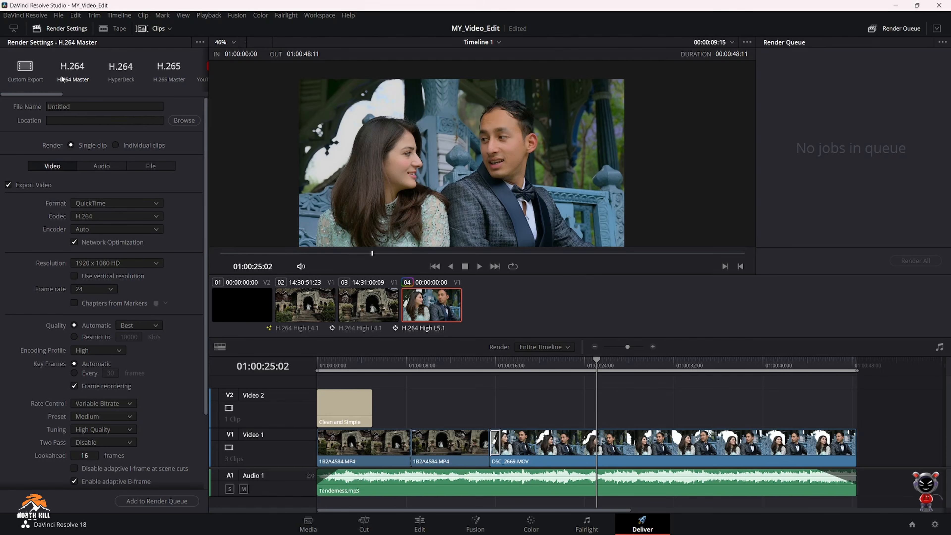
{"action": "left_click", "coordinate": [28, 69]}
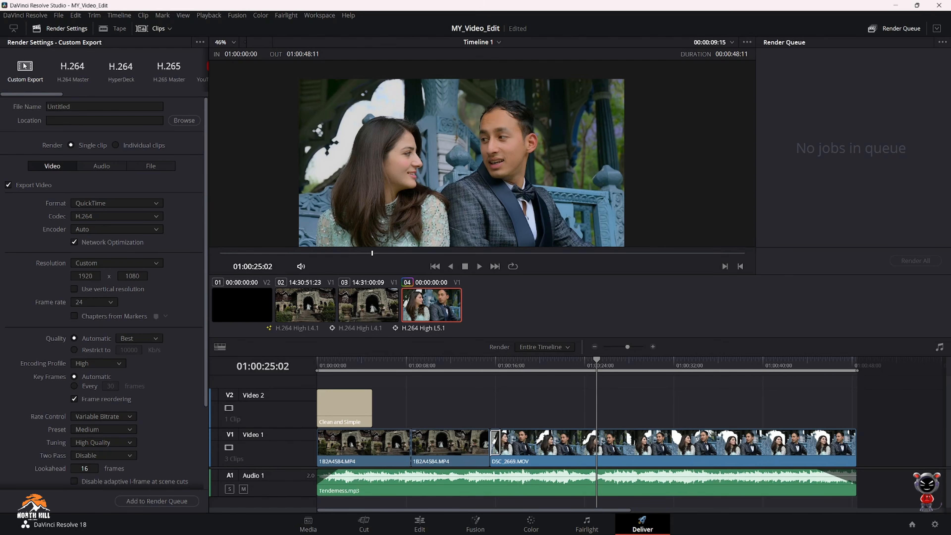
Name the render file Final_Video and set the Videos folder as its save location.
{"action": "double_click", "coordinate": [84, 107]}
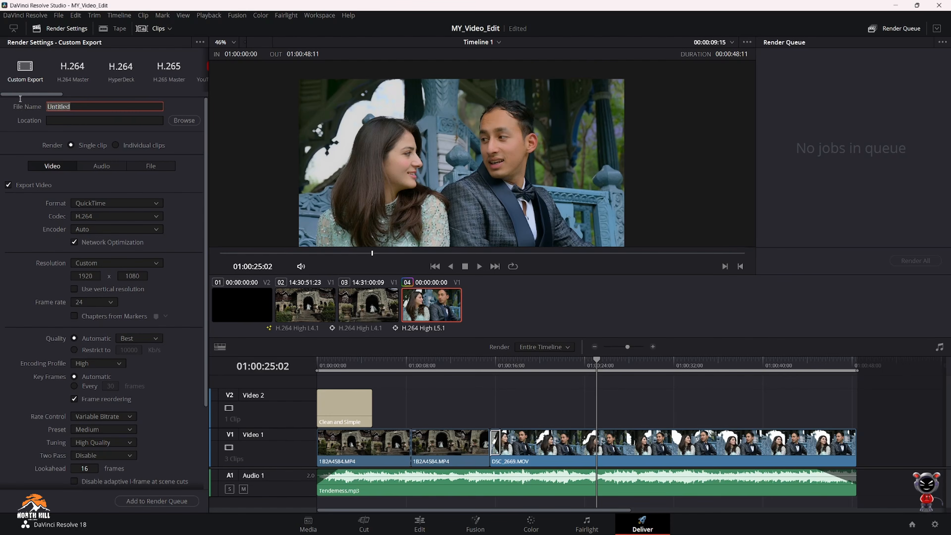
{"action": "key", "text": "BackSpace"}
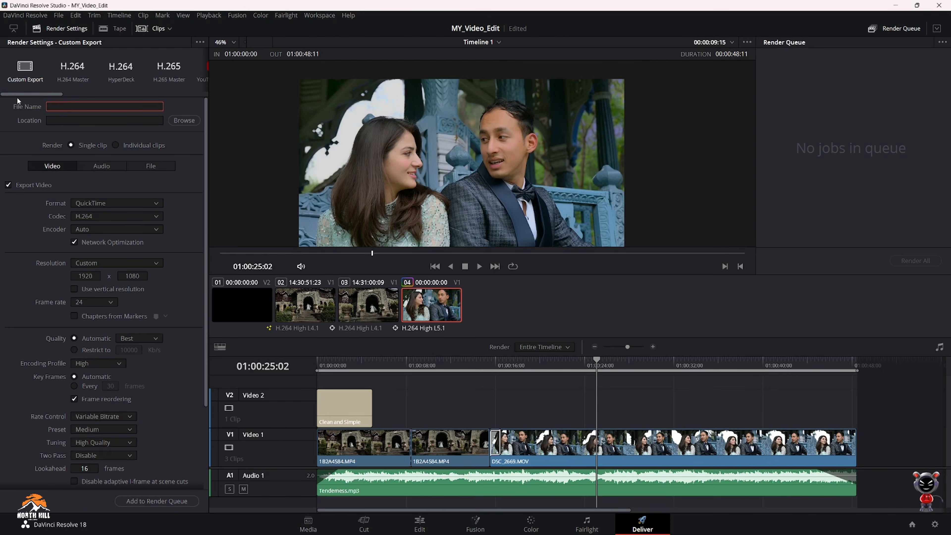
{"action": "type", "text": "MY"}
{"action": "type", "text": "ina"}
{"action": "type", "text": "l_Video"}
{"action": "left_click", "coordinate": [183, 120]}
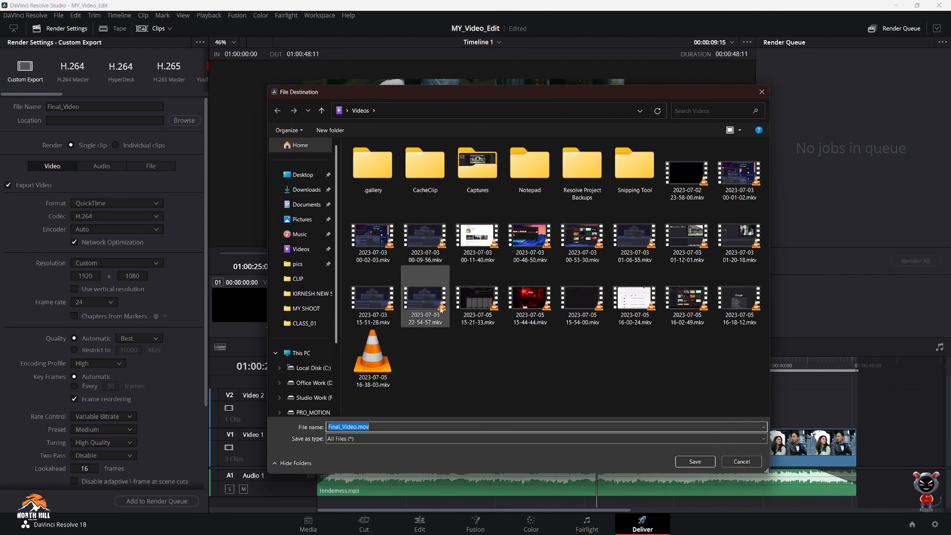
{"action": "left_click", "coordinate": [699, 463]}
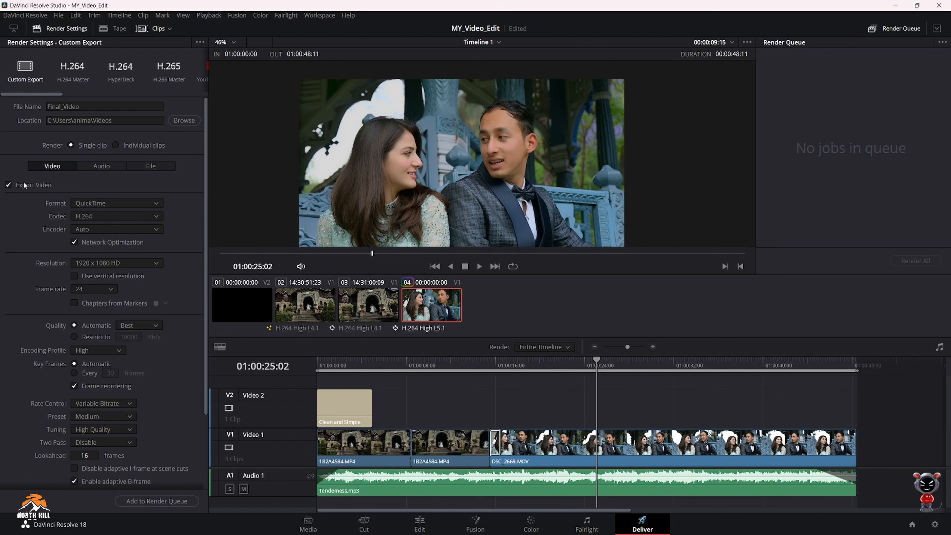
Select QuickTime as the export format and Auto as the encoder after reviewing the available options.
{"action": "left_click", "coordinate": [85, 204]}
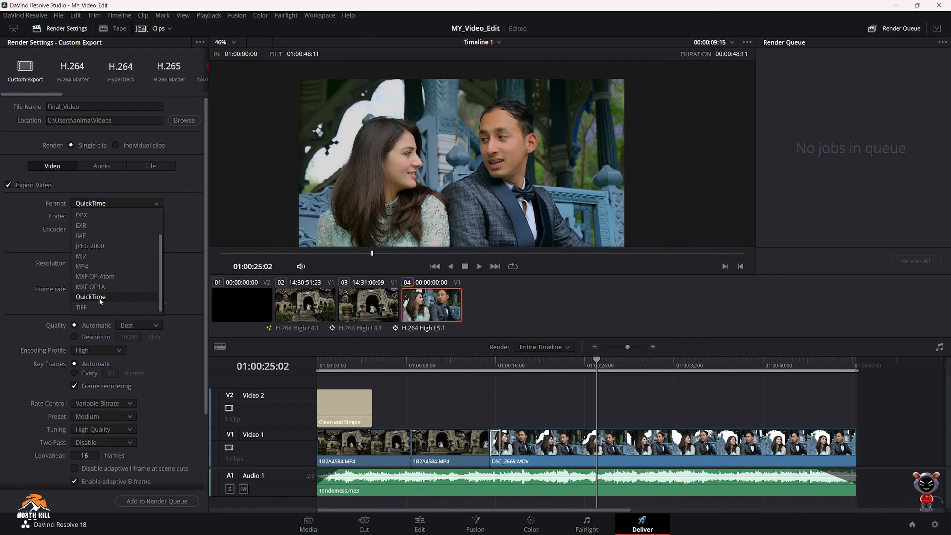
{"action": "left_click", "coordinate": [99, 298]}
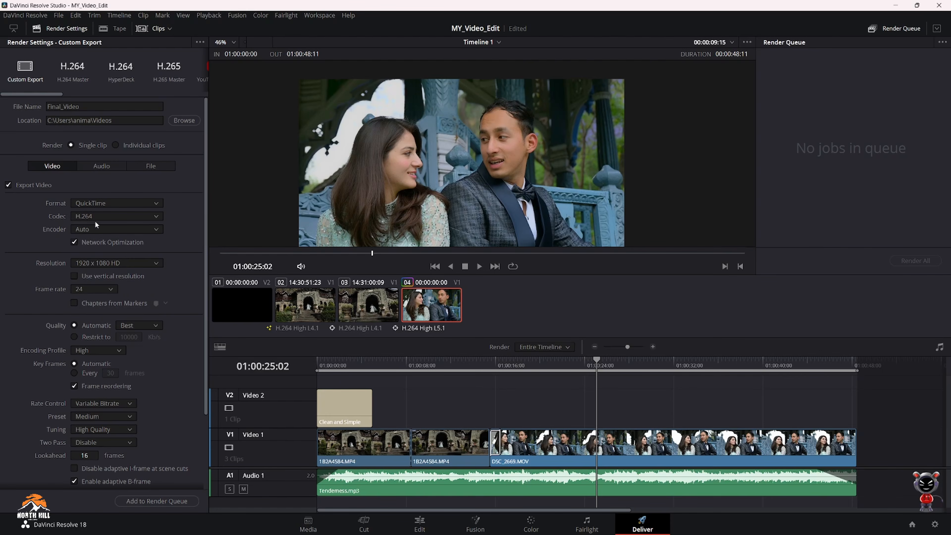
{"action": "left_click", "coordinate": [108, 204]}
{"action": "left_click", "coordinate": [109, 203]}
{"action": "left_click", "coordinate": [108, 204]}
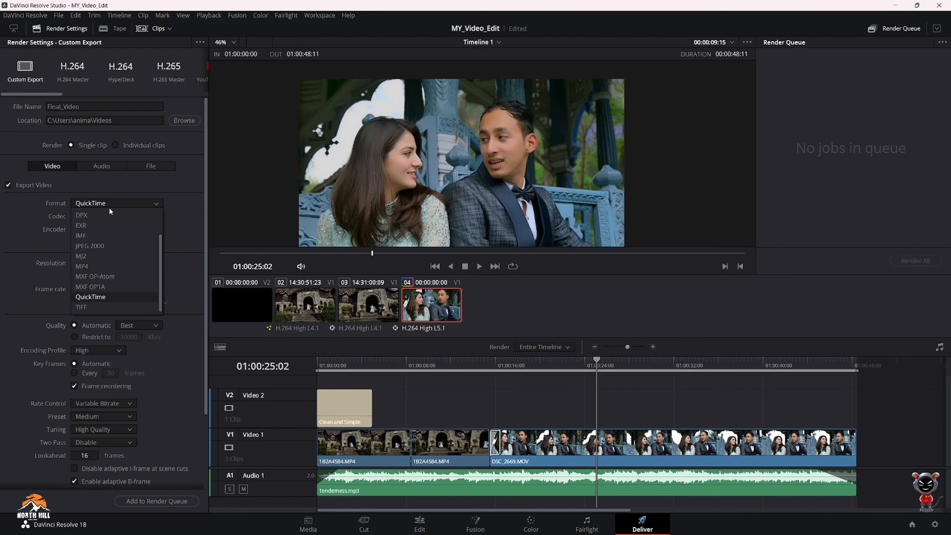
{"action": "left_click", "coordinate": [117, 297]}
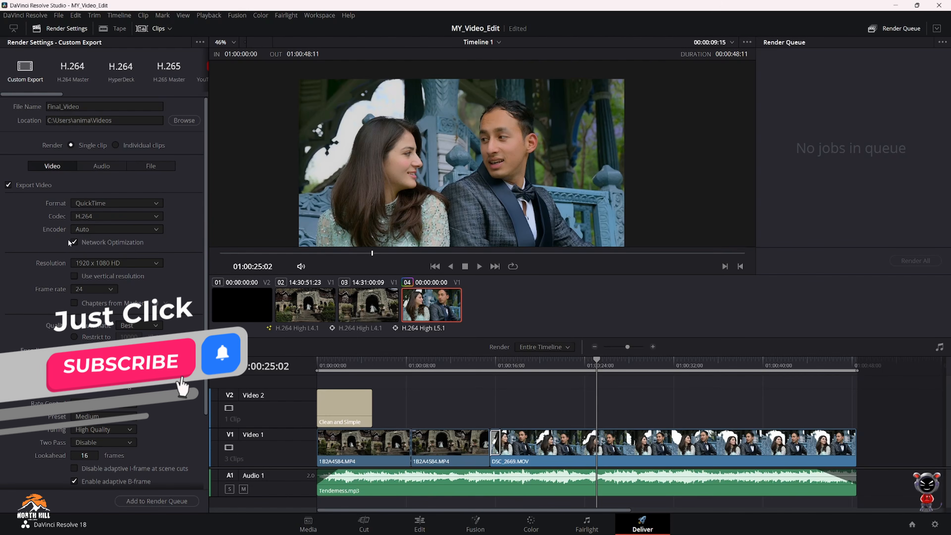
{"action": "left_click", "coordinate": [101, 228]}
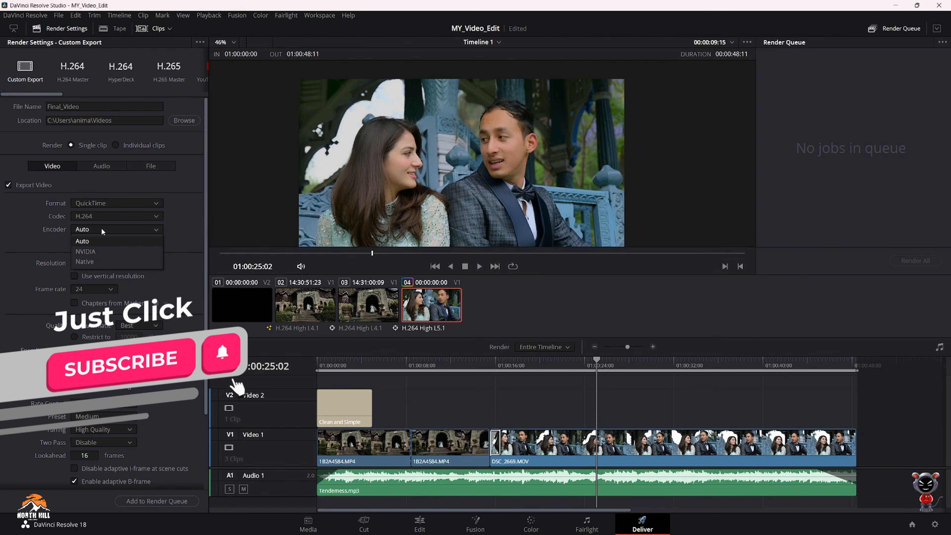
{"action": "left_click", "coordinate": [87, 241]}
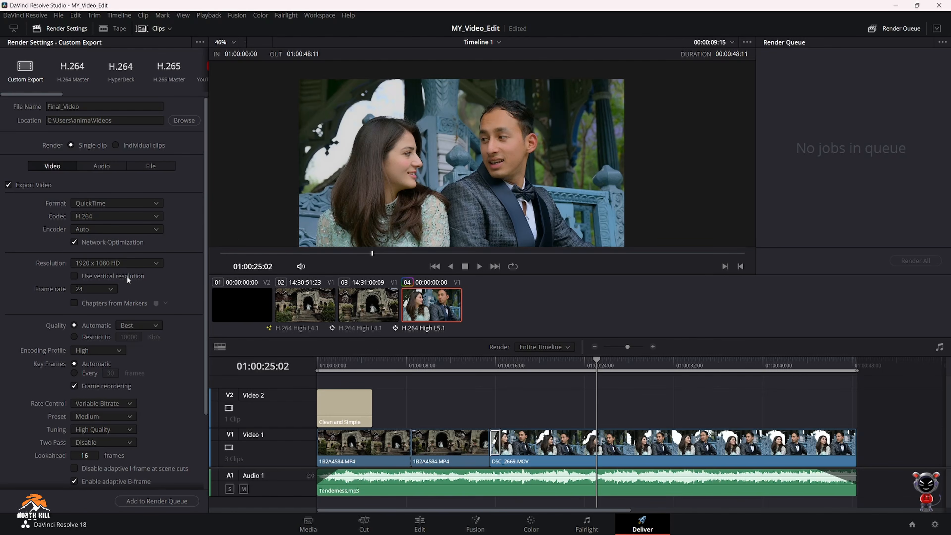
Set the export resolution to 3840 x 2160 Ultra HD.
{"action": "left_click", "coordinate": [107, 265]}
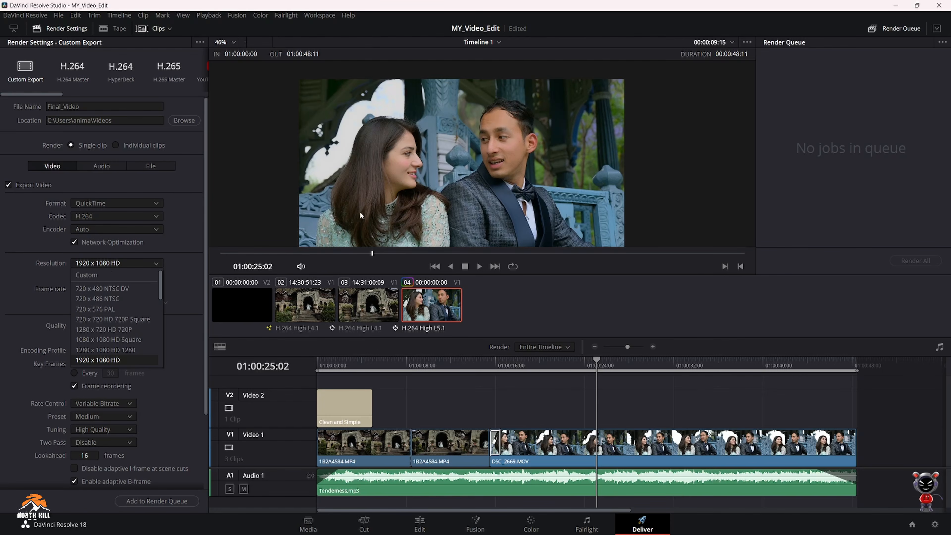
{"action": "scroll", "coordinate": [112, 350], "scroll_direction": "down", "scroll_amount": 3}
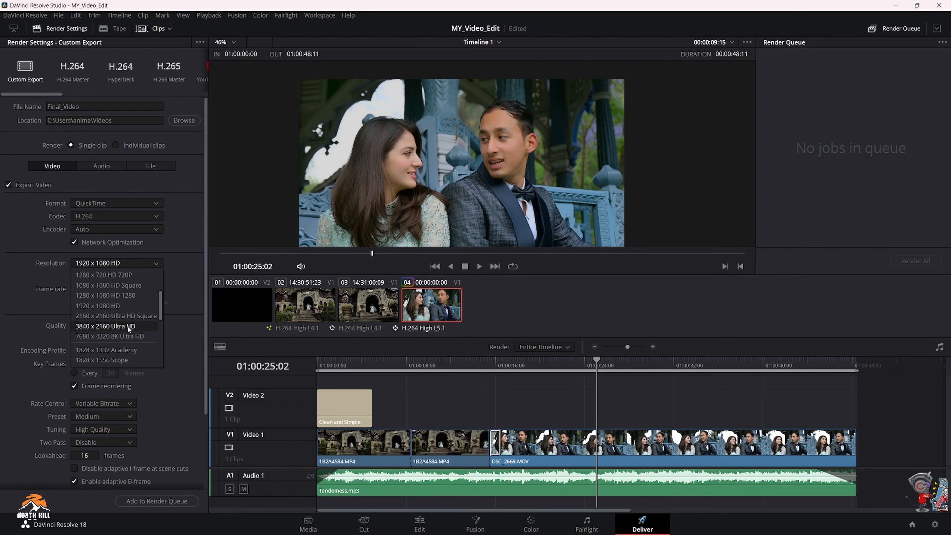
{"action": "left_click", "coordinate": [128, 326]}
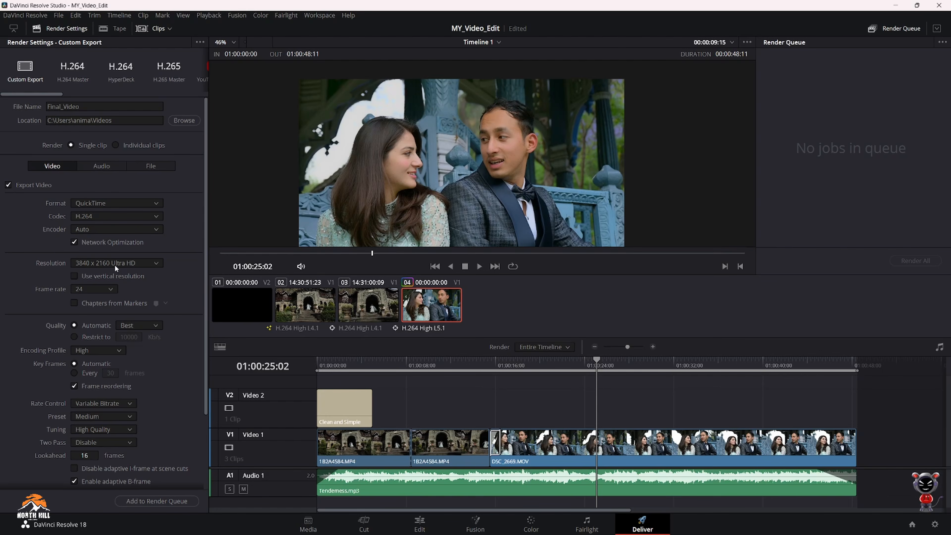
{"action": "left_click", "coordinate": [122, 263]}
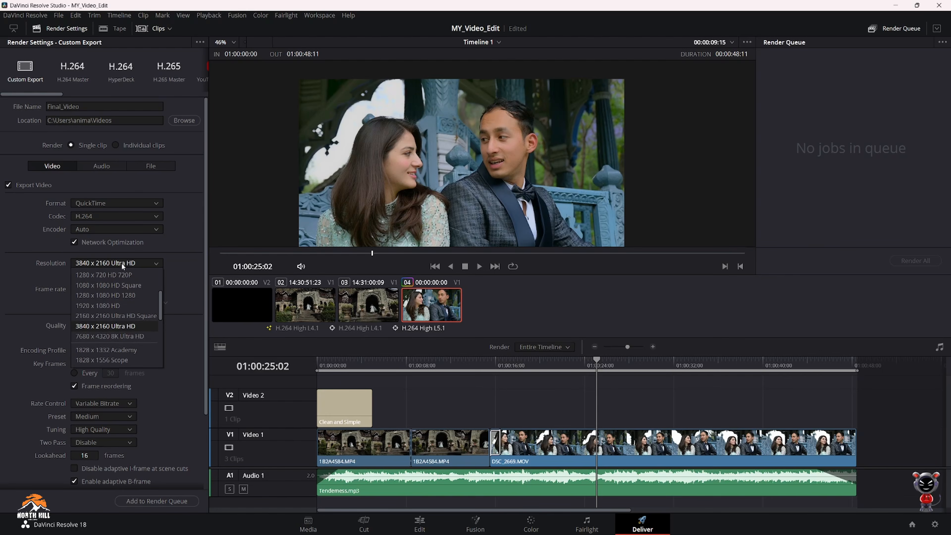
{"action": "left_click", "coordinate": [132, 326]}
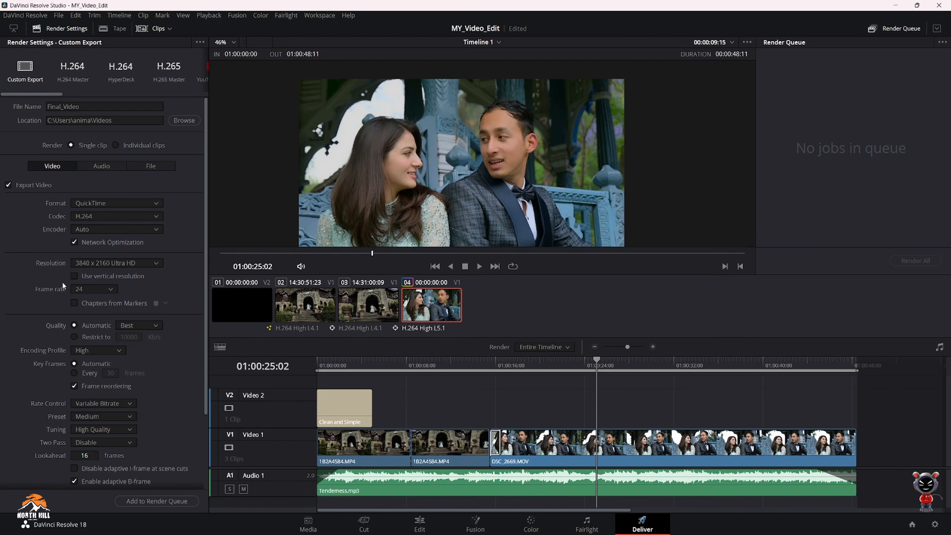
Open the project settings and examine the Master Settings for timeline resolution, frame rates, video monitoring and render cache.
{"action": "left_click", "coordinate": [935, 525]}
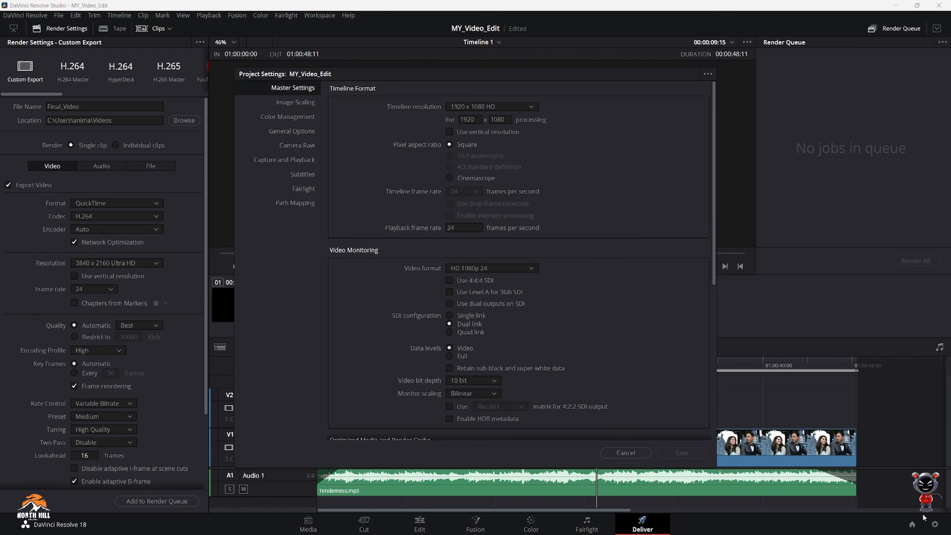
{"action": "left_click", "coordinate": [625, 452]}
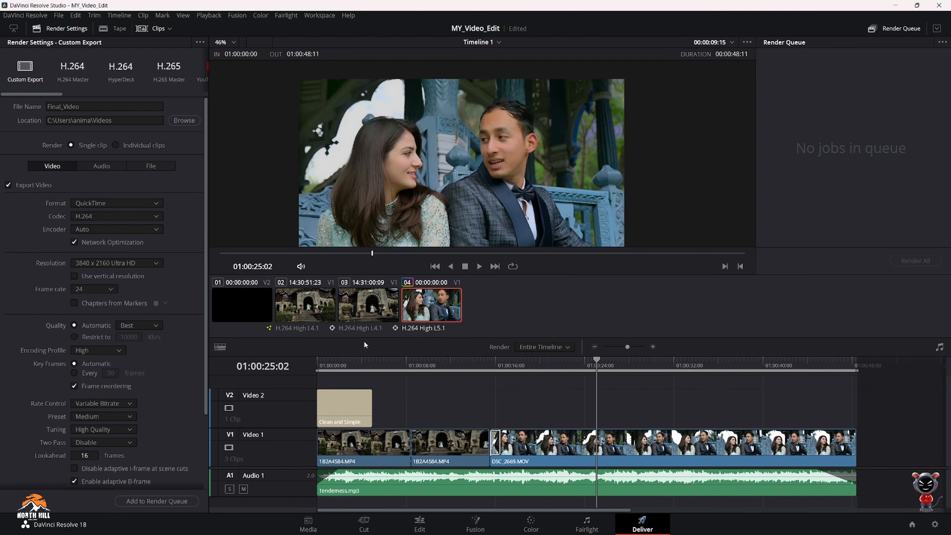
{"action": "left_click", "coordinate": [935, 525]}
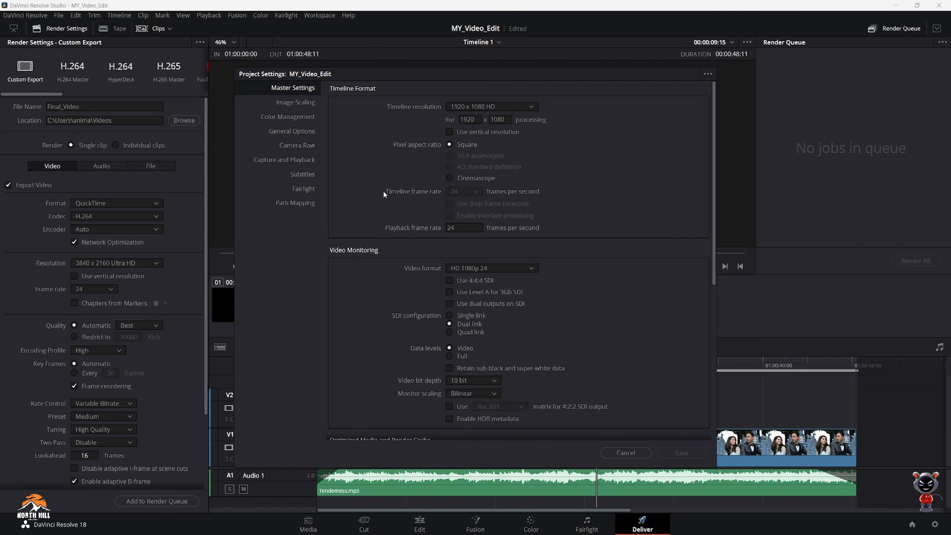
{"action": "left_click_drag", "start_coordinate": [459, 228], "coordinate": [440, 223]}
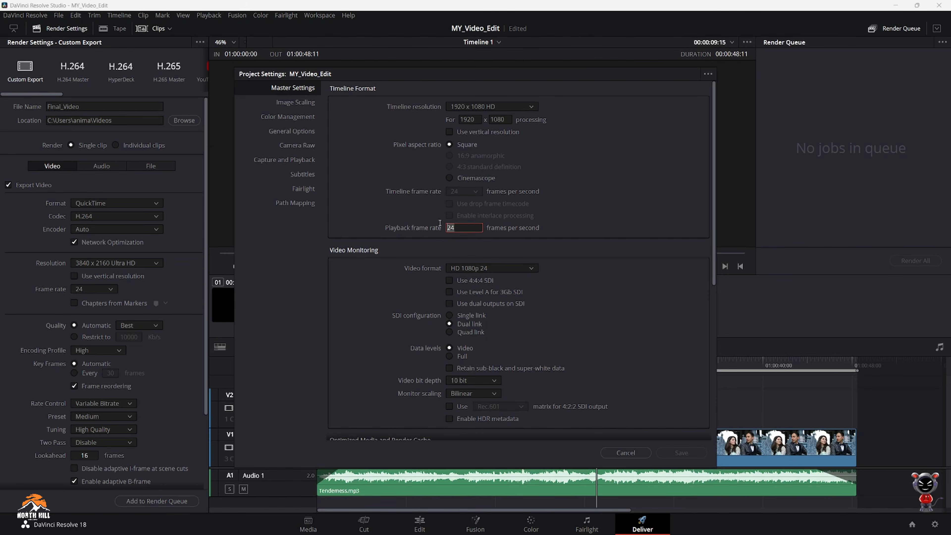
{"action": "left_click", "coordinate": [456, 192]}
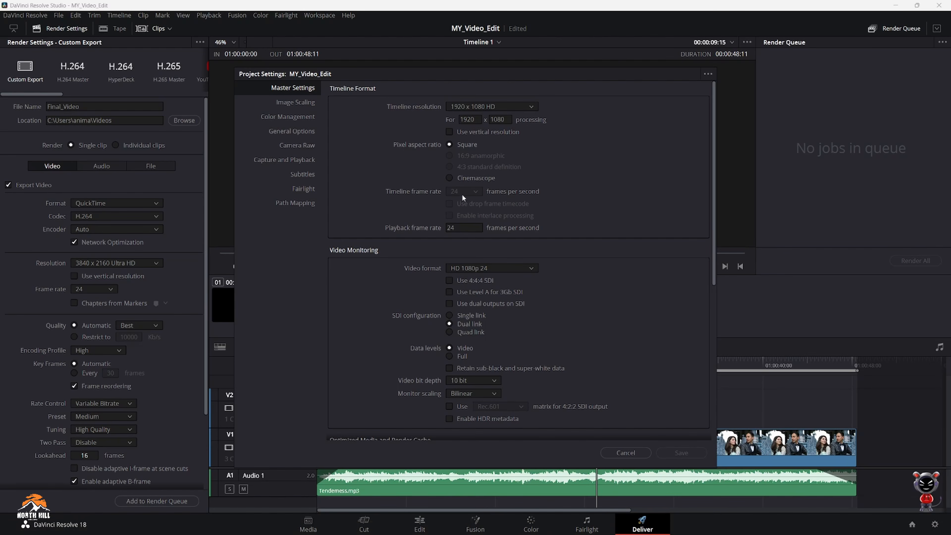
{"action": "scroll", "coordinate": [531, 255], "scroll_direction": "down", "scroll_amount": 5}
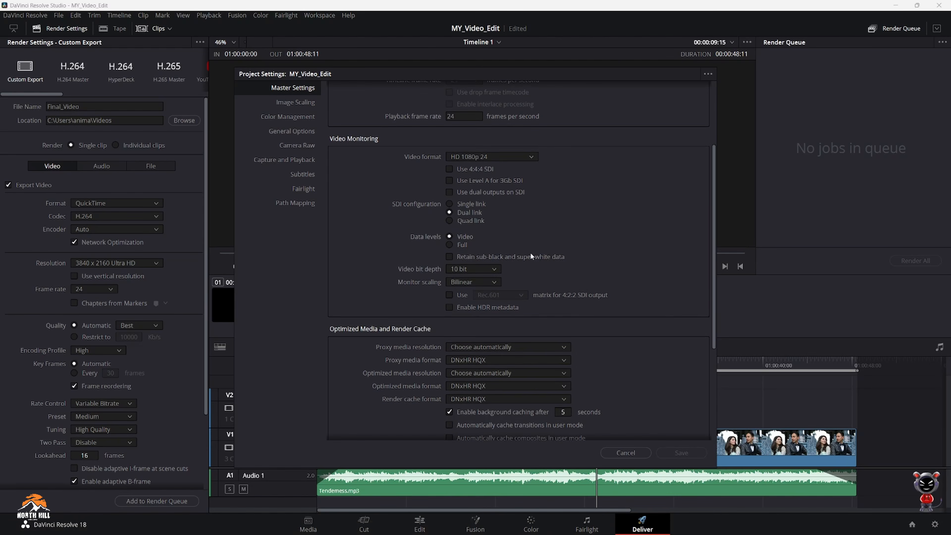
{"action": "scroll", "coordinate": [531, 256], "scroll_direction": "down", "scroll_amount": 4}
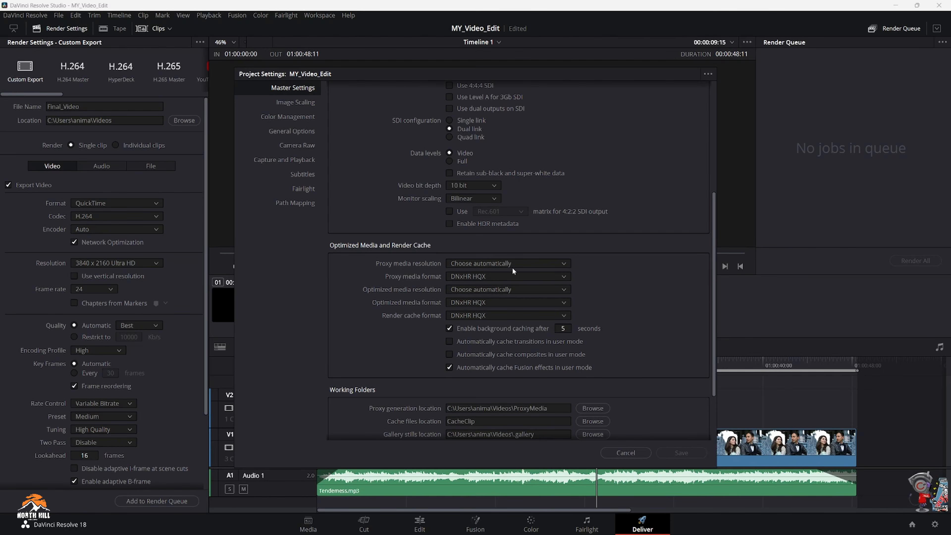
{"action": "scroll", "coordinate": [512, 267], "scroll_direction": "up", "scroll_amount": 5}
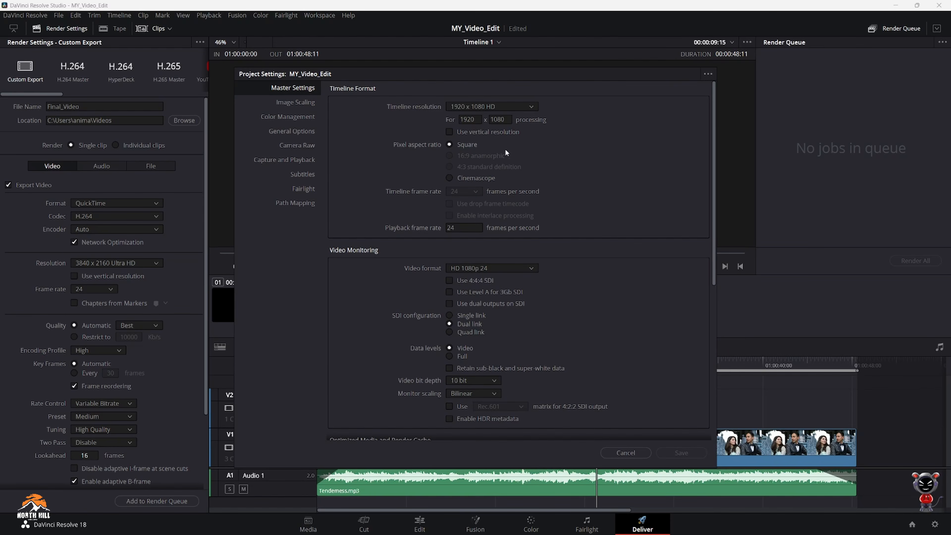
Choose 1920 x 1080 HD as the timeline resolution and save the project settings.
{"action": "left_click", "coordinate": [514, 108]}
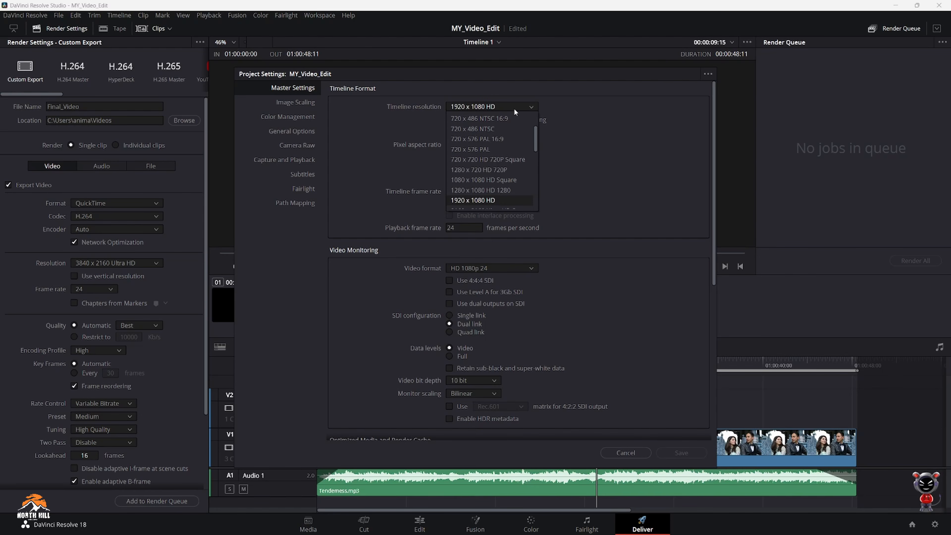
{"action": "left_click", "coordinate": [489, 201]}
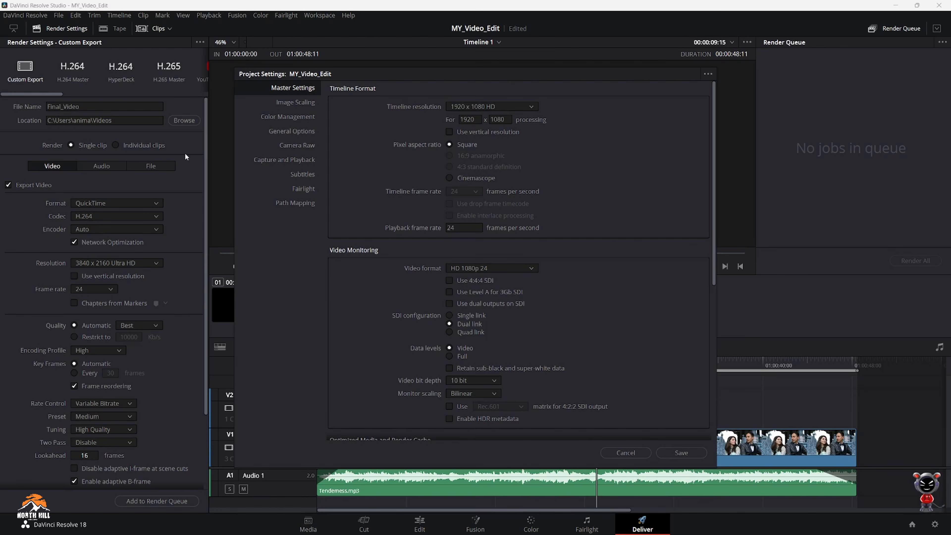
{"action": "left_click", "coordinate": [680, 453]}
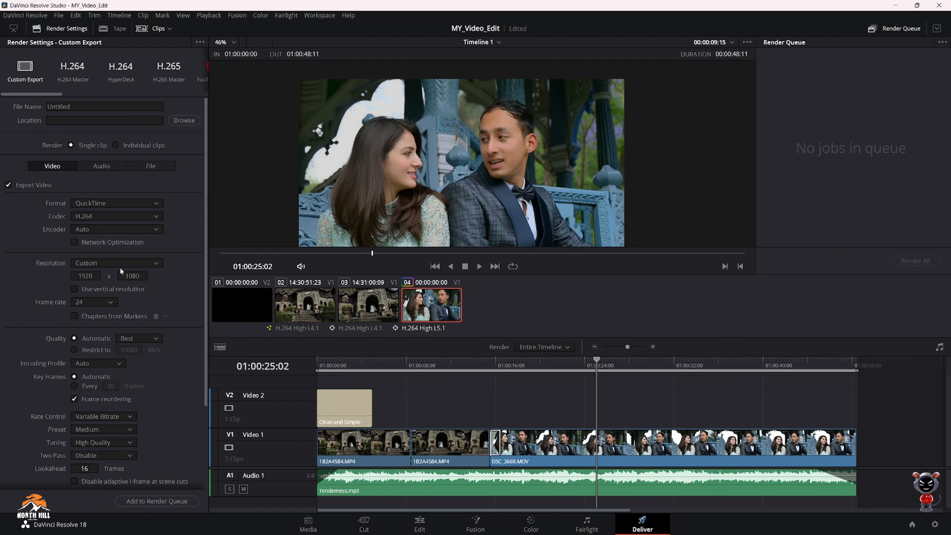
{"action": "scroll", "coordinate": [105, 305], "scroll_direction": "down", "scroll_amount": 3}
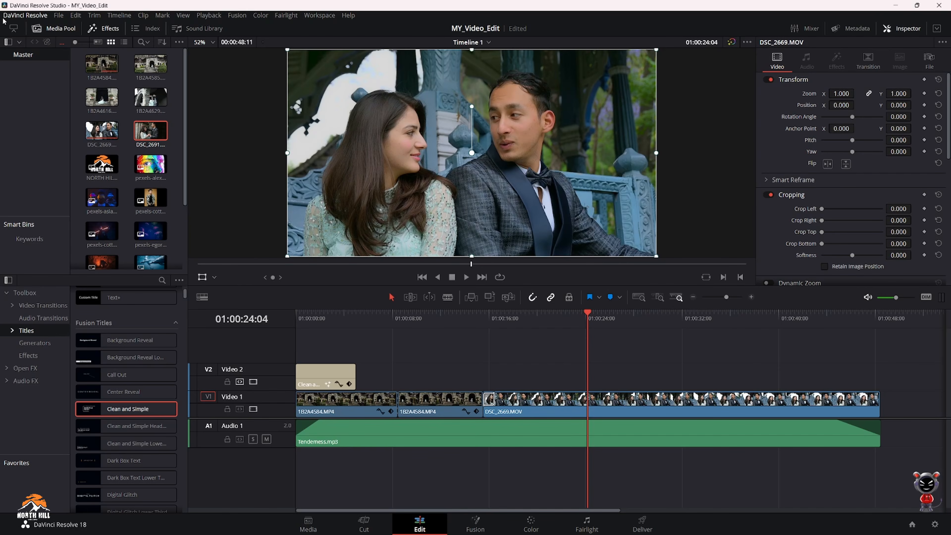
Review the System and User preferences, including UI Settings and the backup options in Project Save and Load, and close them without saving.
{"action": "left_click", "coordinate": [16, 16]}
{"action": "left_click", "coordinate": [42, 61]}
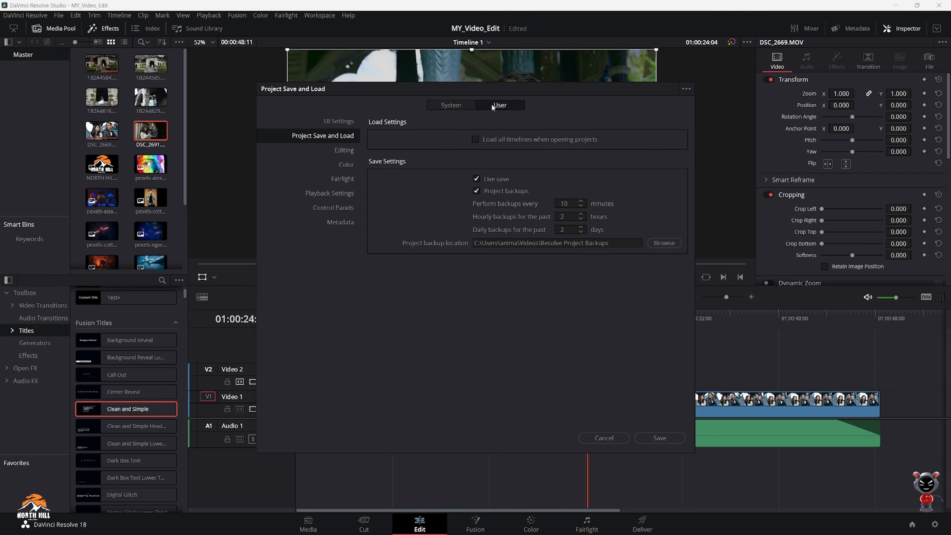
{"action": "left_click", "coordinate": [452, 105]}
{"action": "left_click", "coordinate": [504, 104]}
{"action": "left_click", "coordinate": [338, 121]}
{"action": "left_click", "coordinate": [325, 135]}
{"action": "left_click", "coordinate": [606, 438]}
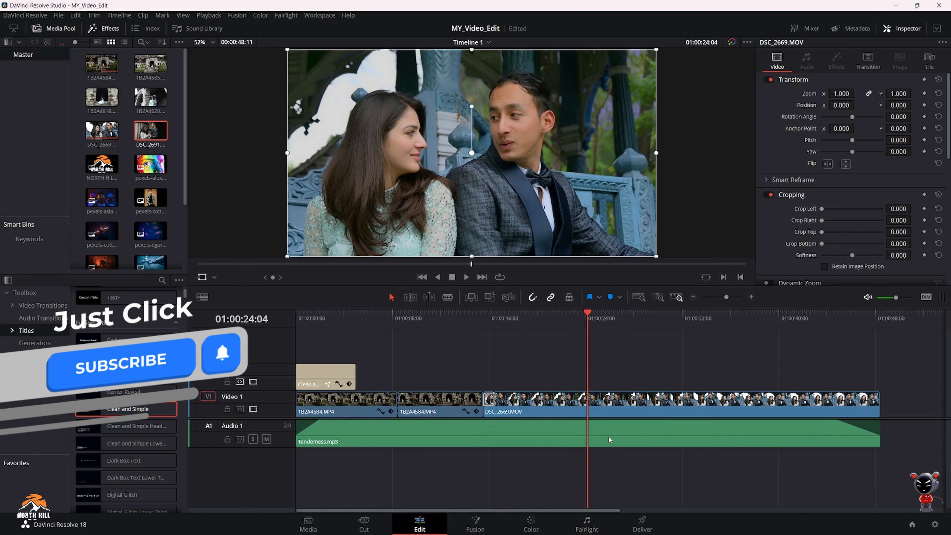